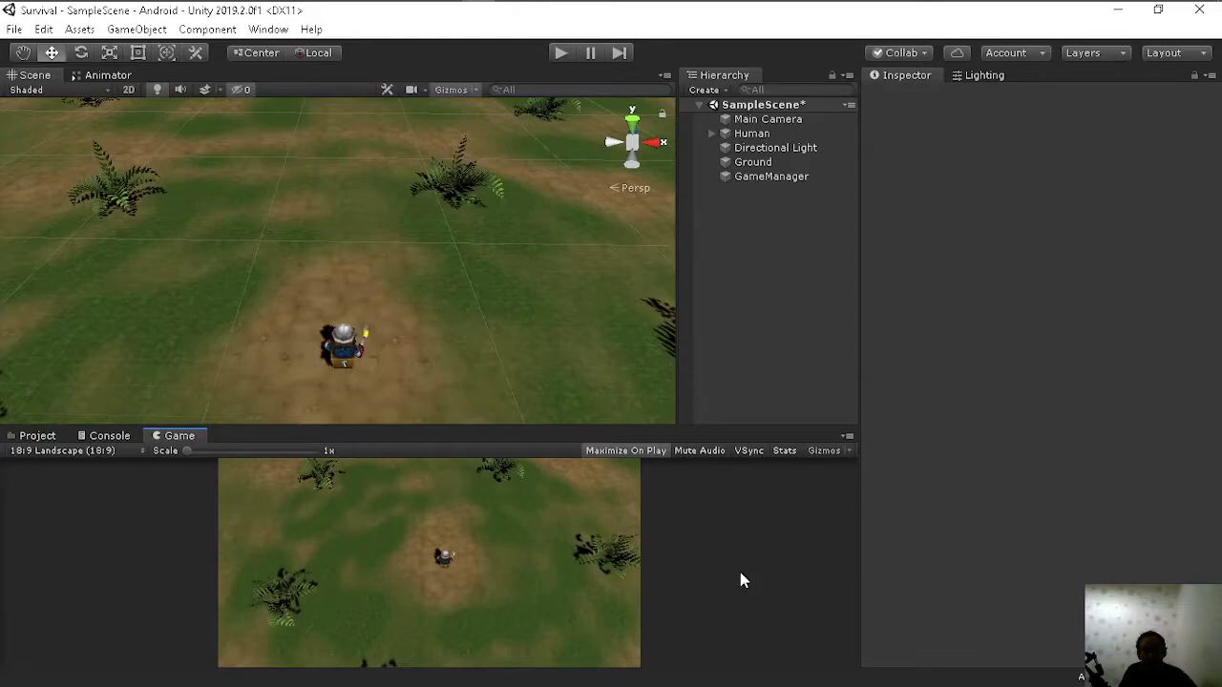
Step: Minimize Unity and select the Tower_Defense_and_MOBA project shortcut on the desktop
click(1118, 10)
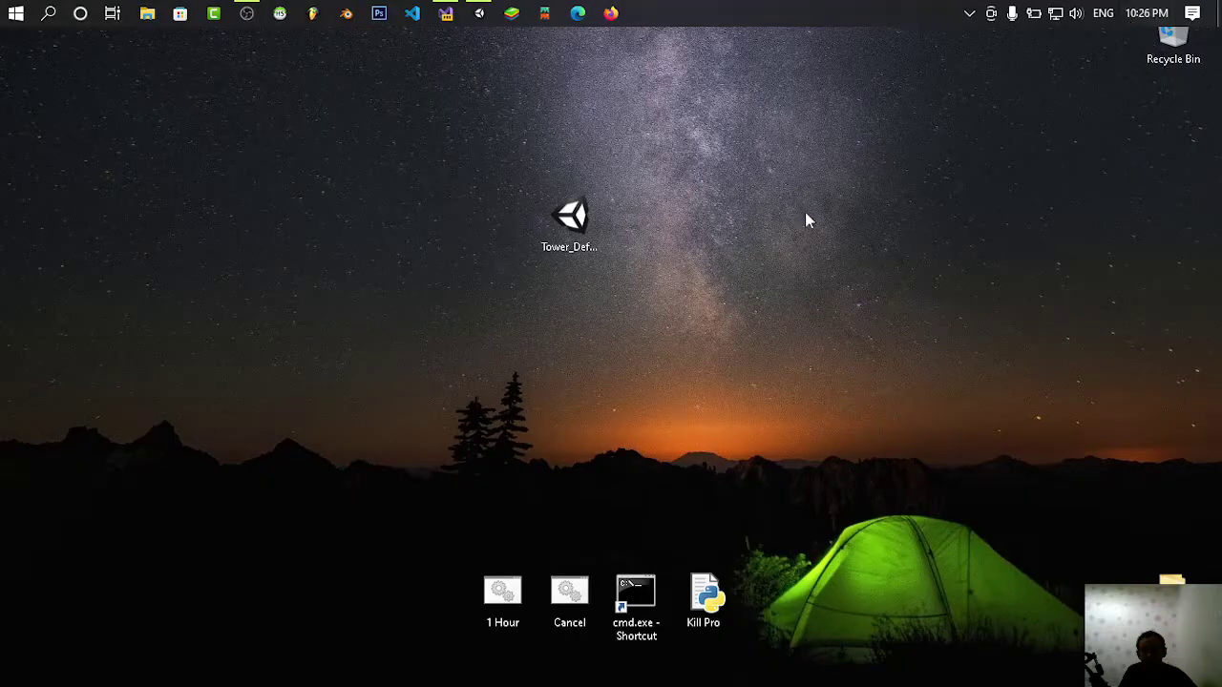
mouse_move(678, 325)
mouse_down()
mouse_move(548, 201)
mouse_move(480, 201)
mouse_move(522, 216)
mouse_up()
click(724, 309)
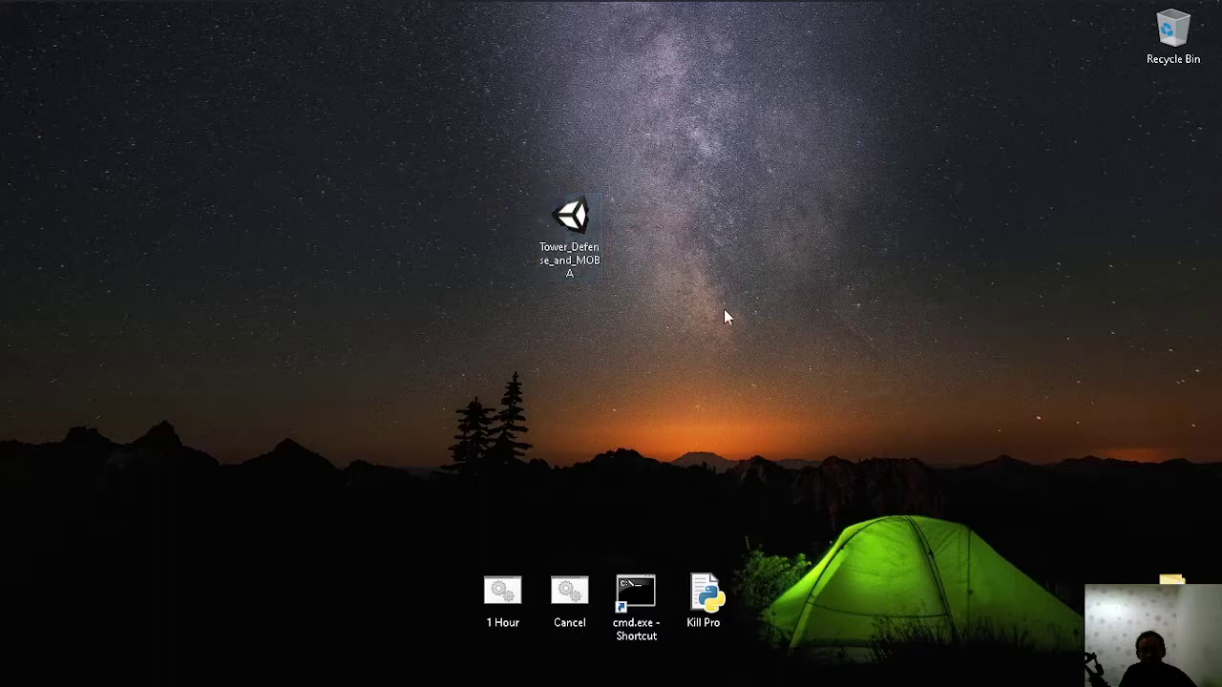
drag(757, 338, 432, 169)
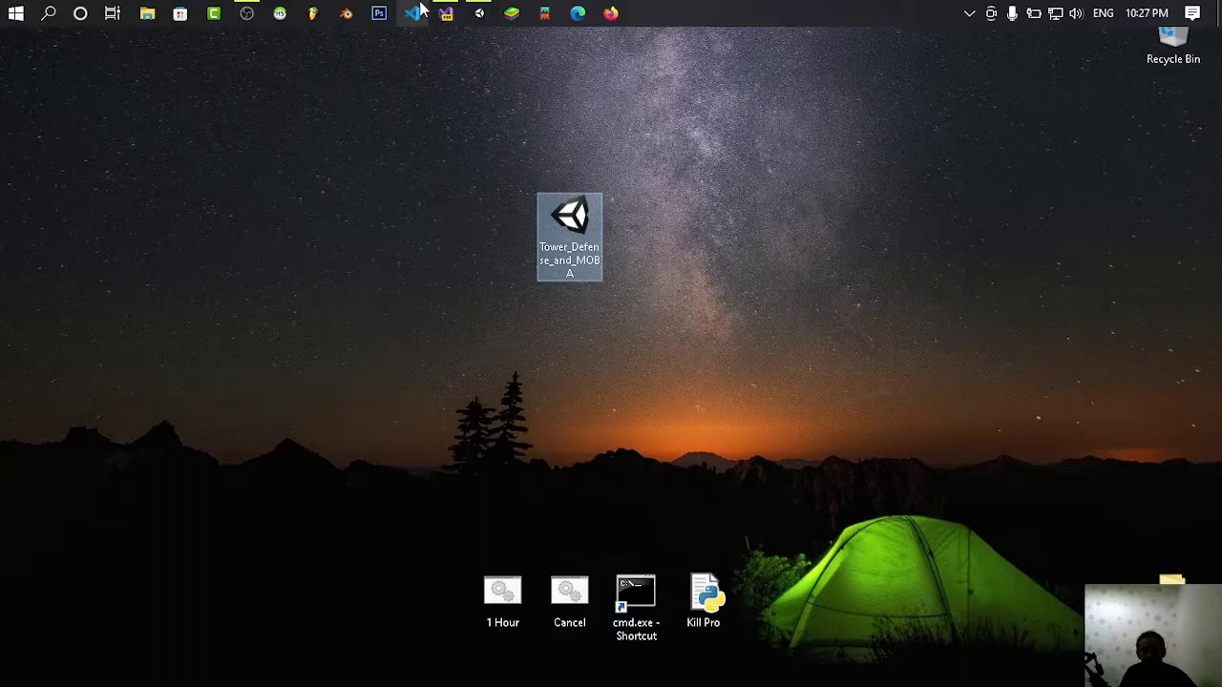
Step: Reload all externally changed files in Visual Studio, then return to the Unity editor
click(464, 17)
click(548, 403)
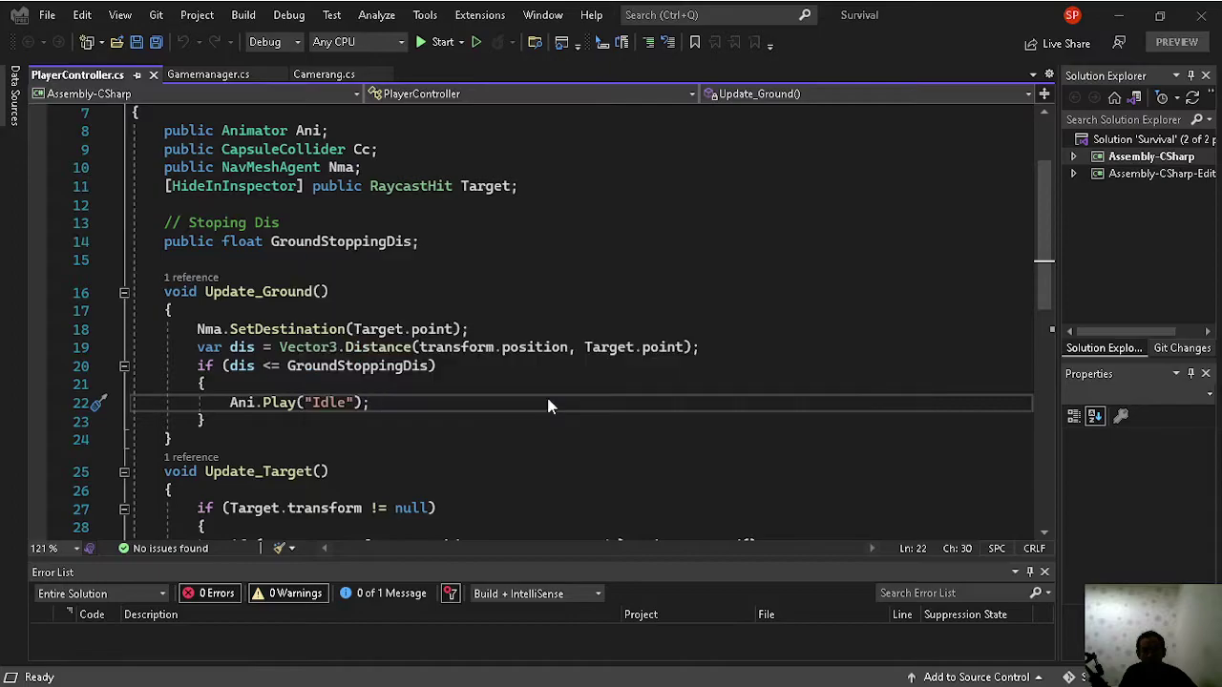
click(474, 14)
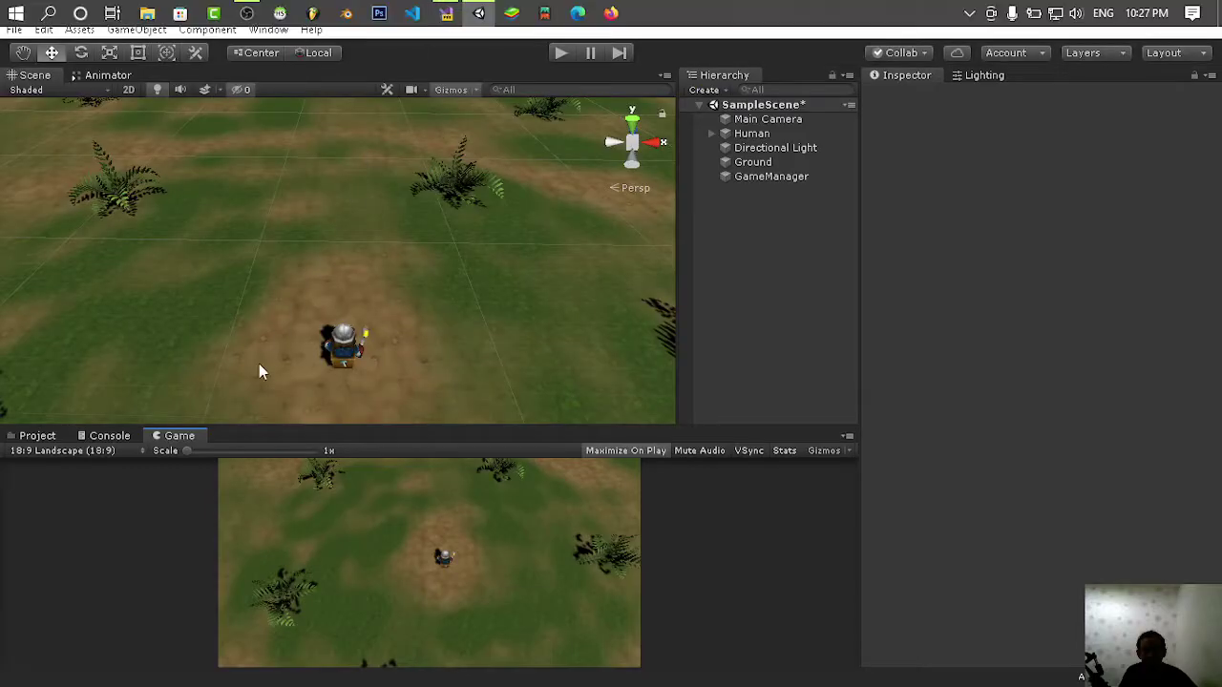
Step: In the Project browser, open MOBA and Tower Defense > Prefabs_props
click(38, 437)
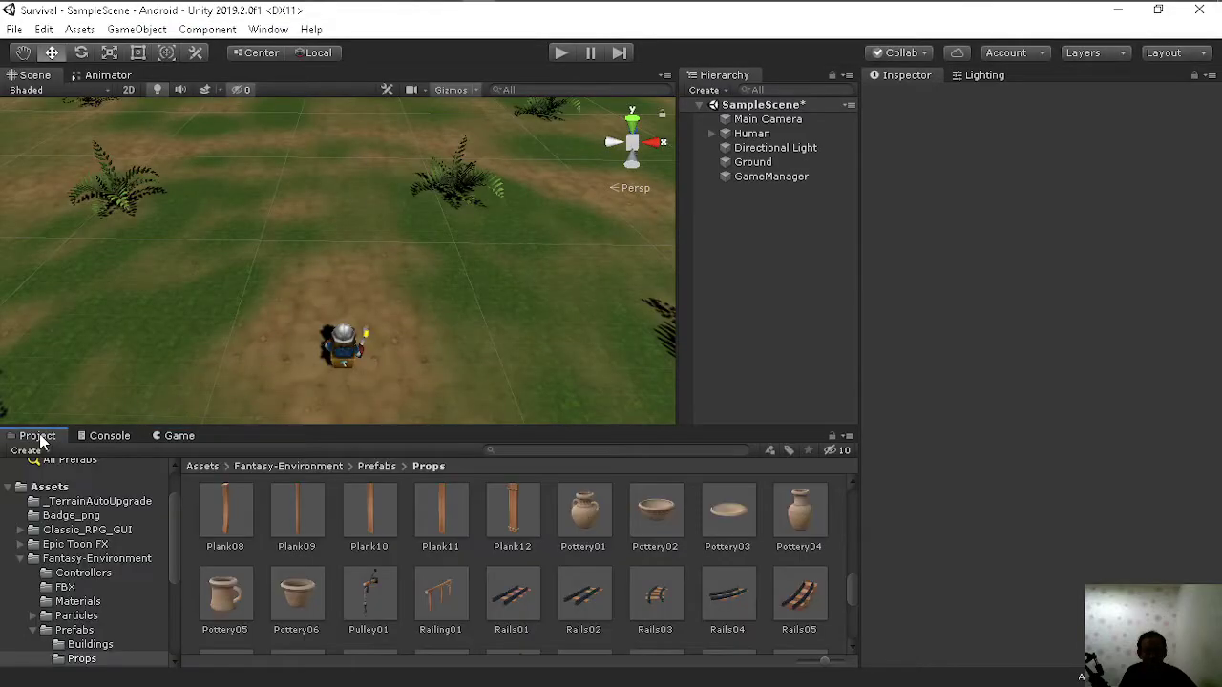
click(21, 559)
scroll(95, 545, down, 1)
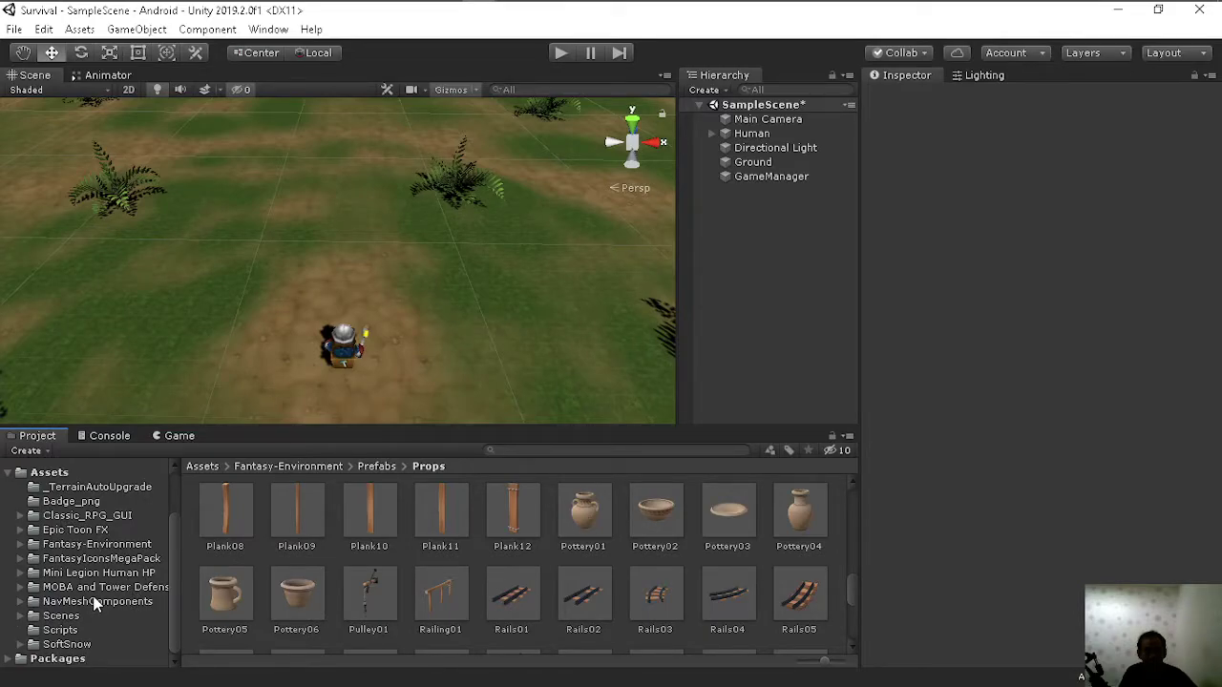
click(102, 588)
click(24, 590)
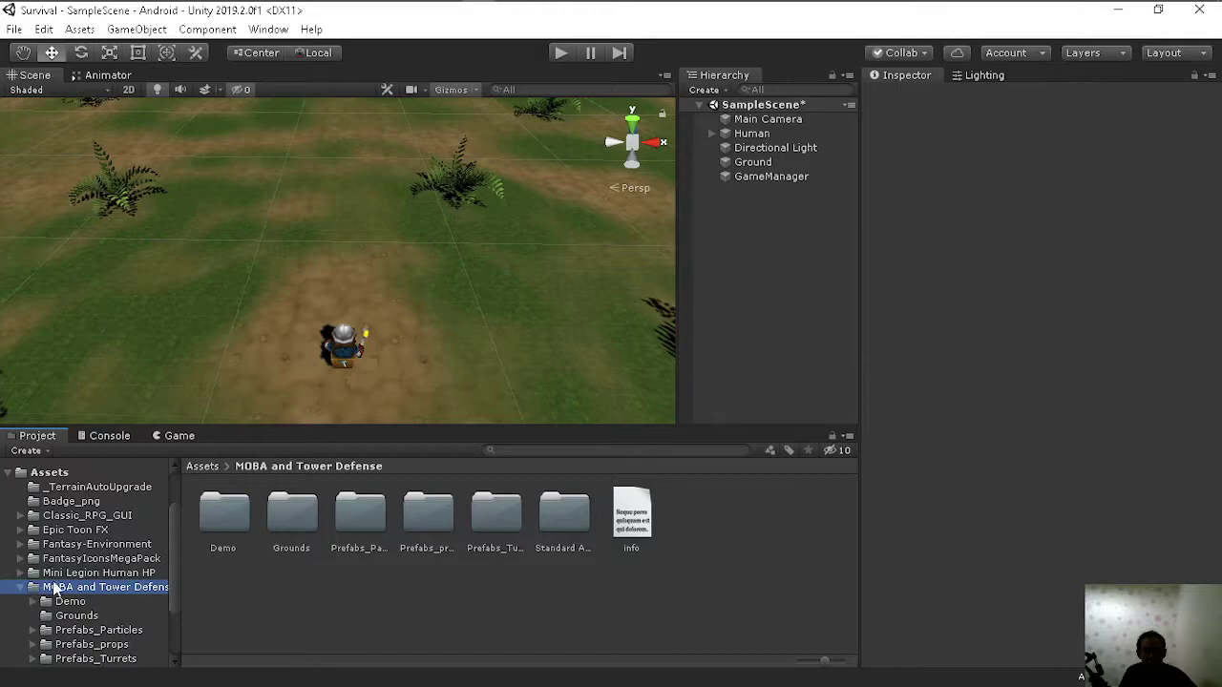
click(122, 576)
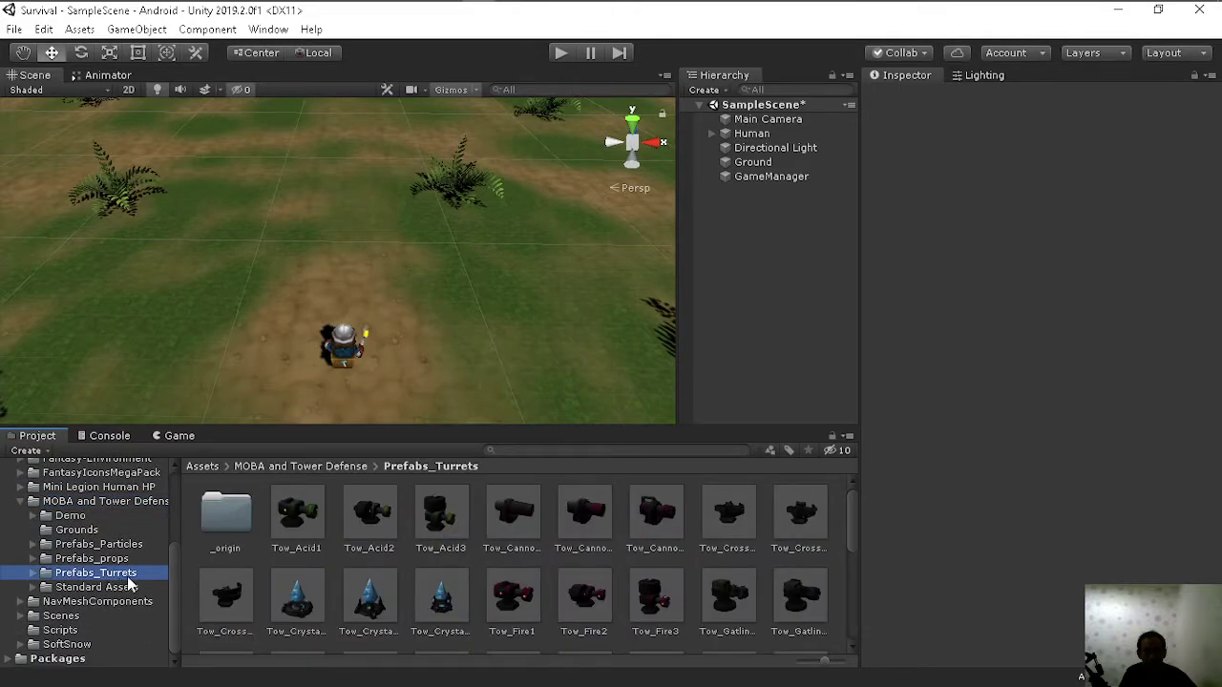
click(88, 560)
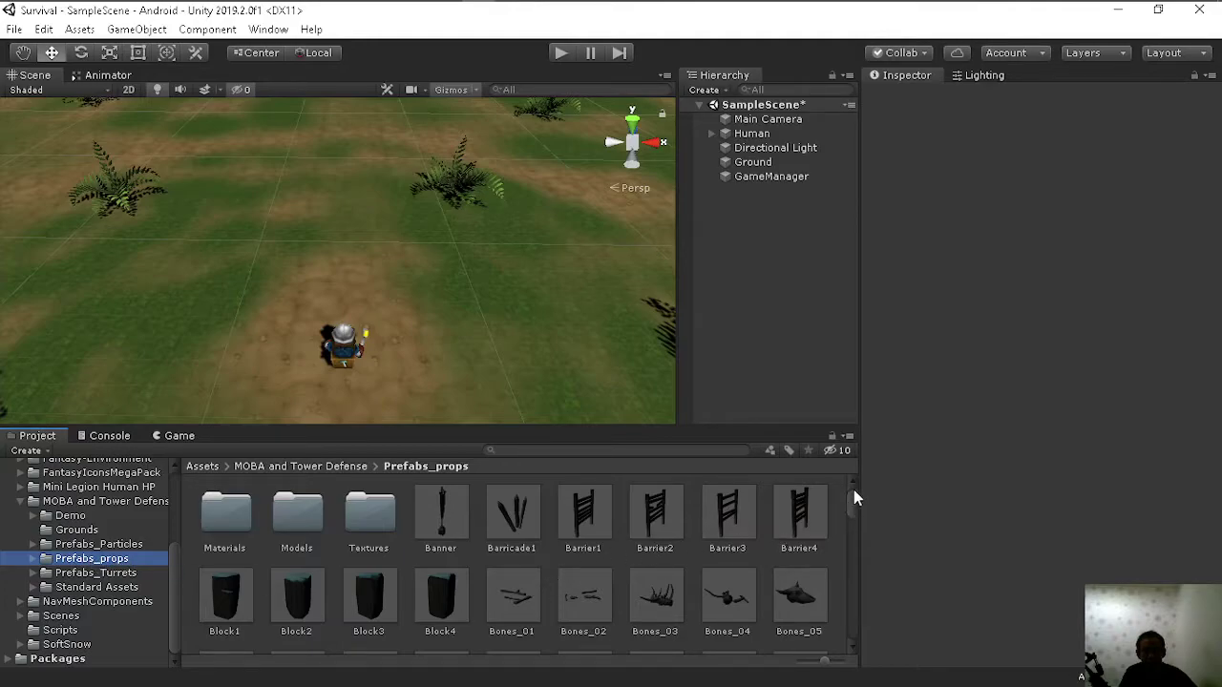
Step: Widen the scene and project panels and select the Campfire prefab
drag(861, 386, 1072, 376)
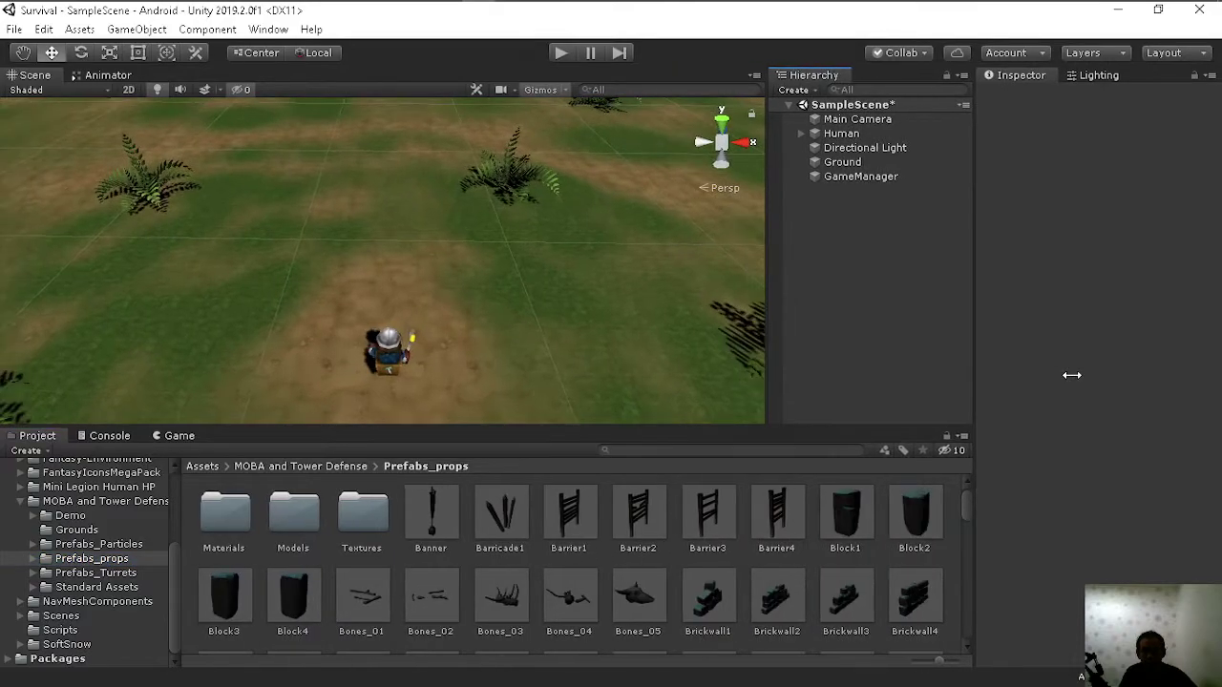
scroll(848, 549, down, 1)
scroll(848, 549, down, 2)
scroll(847, 552, down, 1)
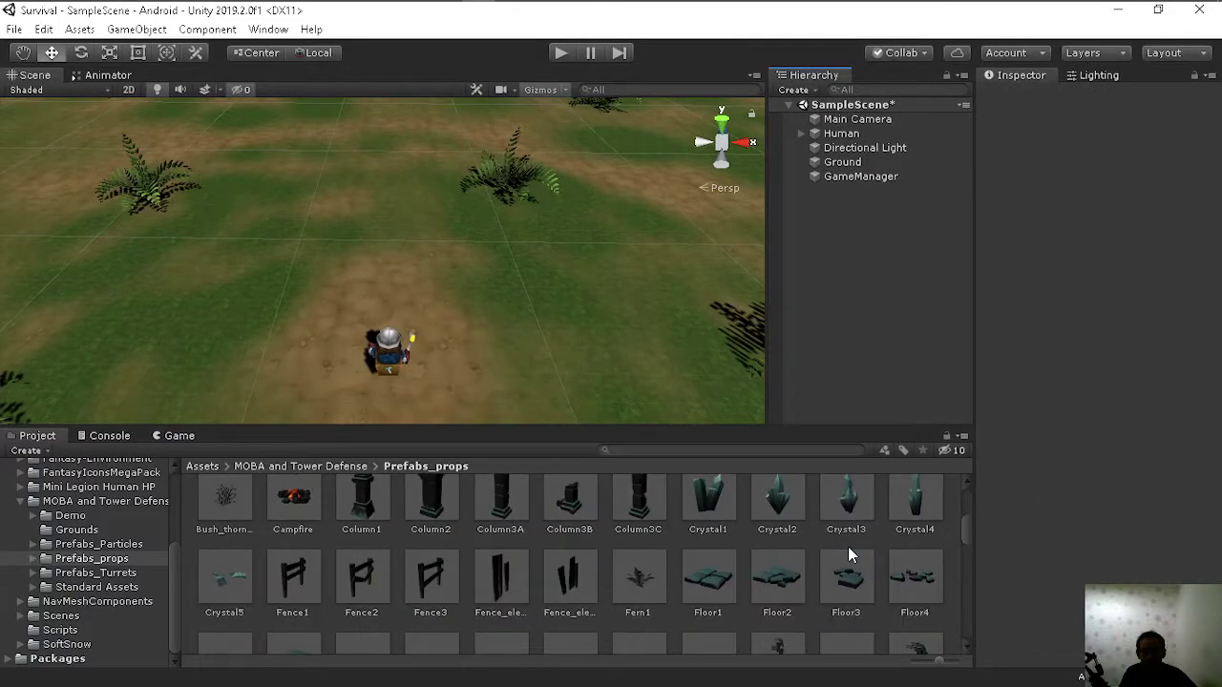
scroll(401, 573, up, 2)
click(299, 629)
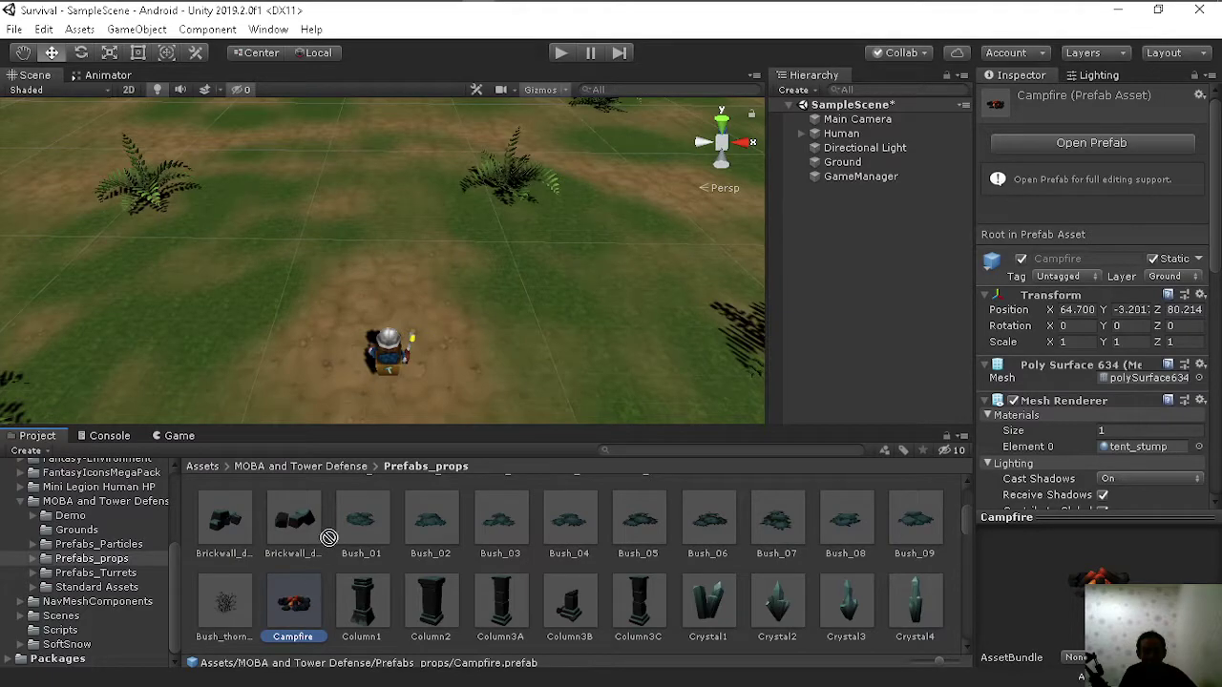
Step: Place the Campfire prefab in front of the character, then drag Tent1 into the scene
drag(312, 608, 391, 291)
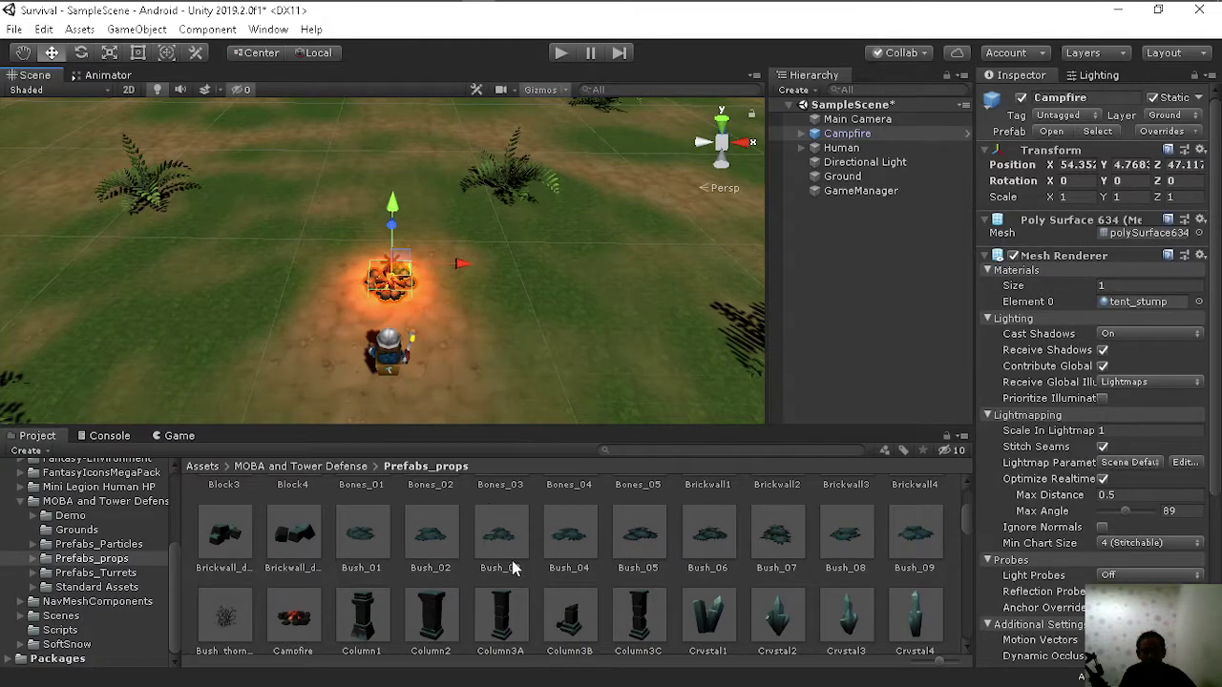
scroll(513, 570, down, 5)
scroll(512, 570, down, 1)
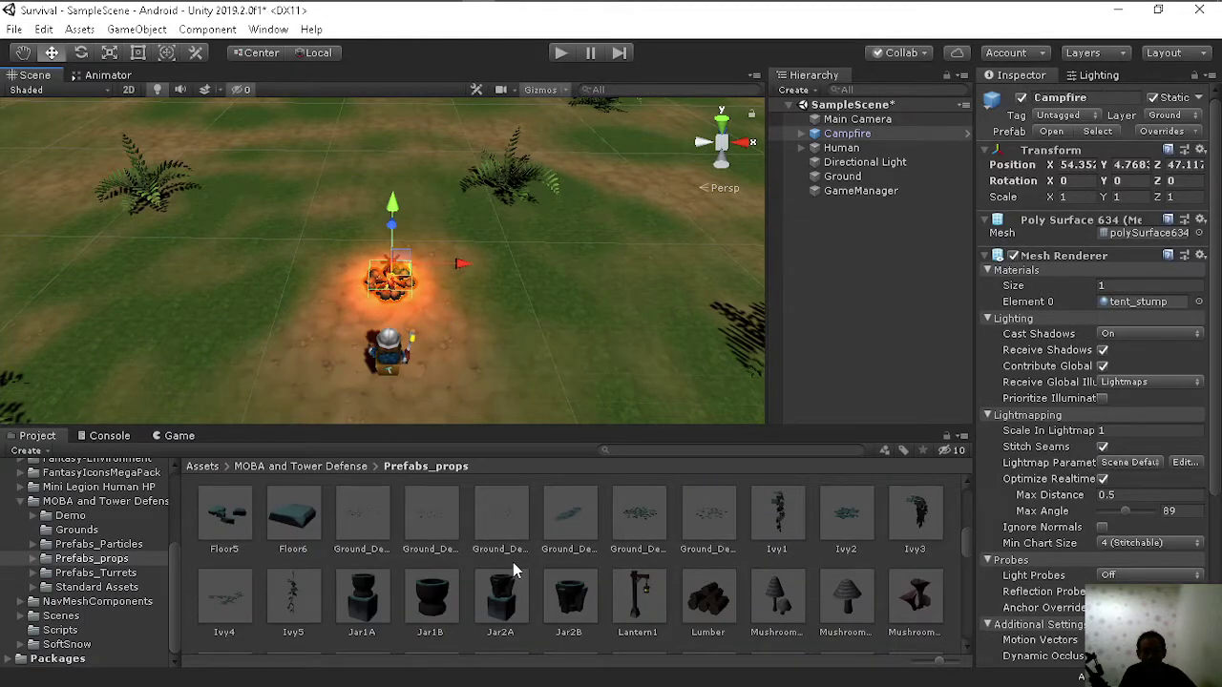
scroll(512, 570, down, 2)
scroll(513, 570, down, 1)
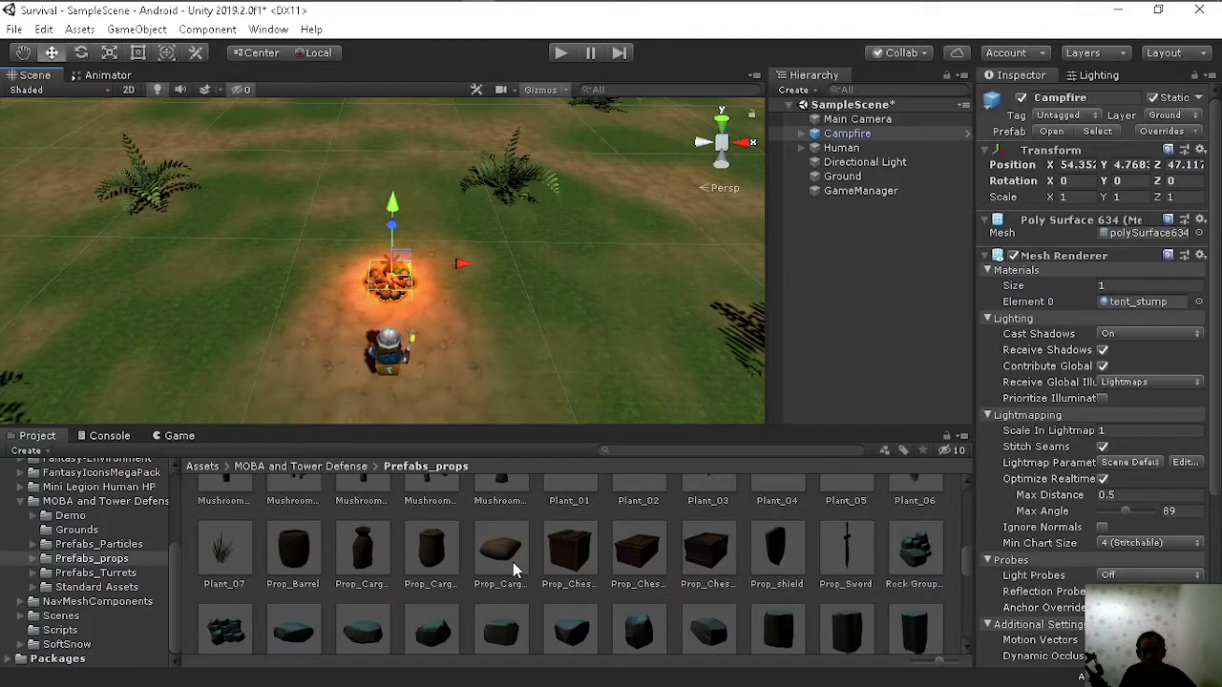
scroll(513, 570, down, 1)
scroll(513, 570, down, 1)
scroll(513, 570, down, 2)
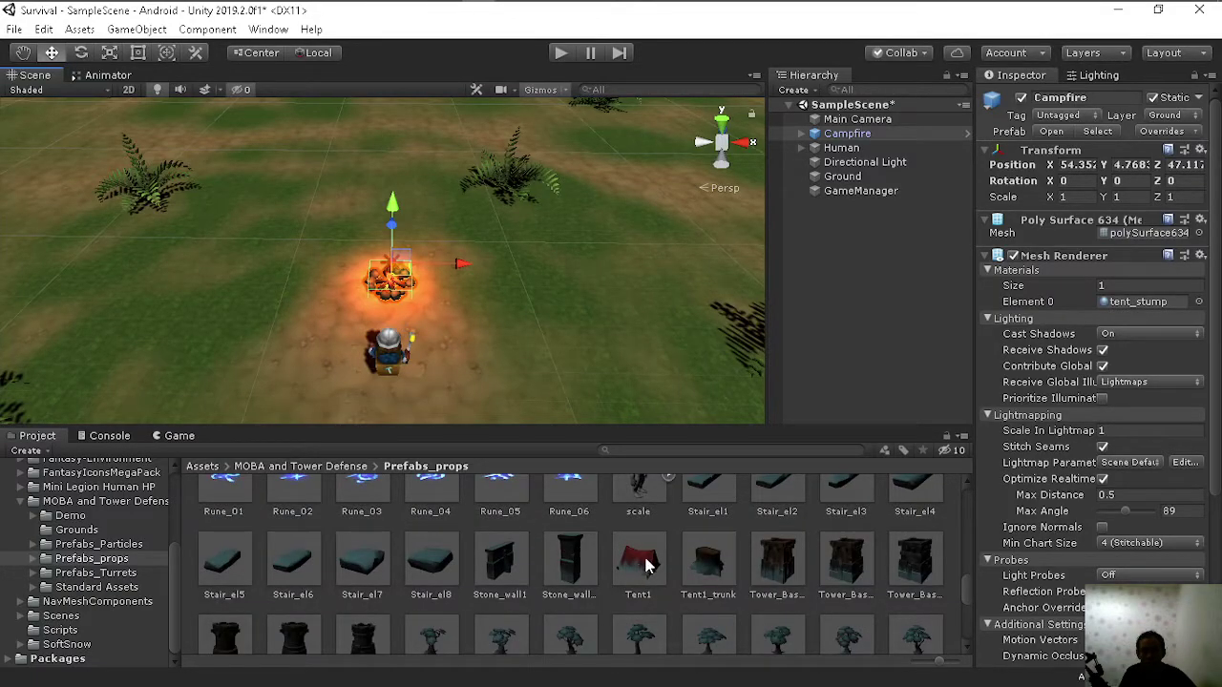
drag(646, 565, 445, 224)
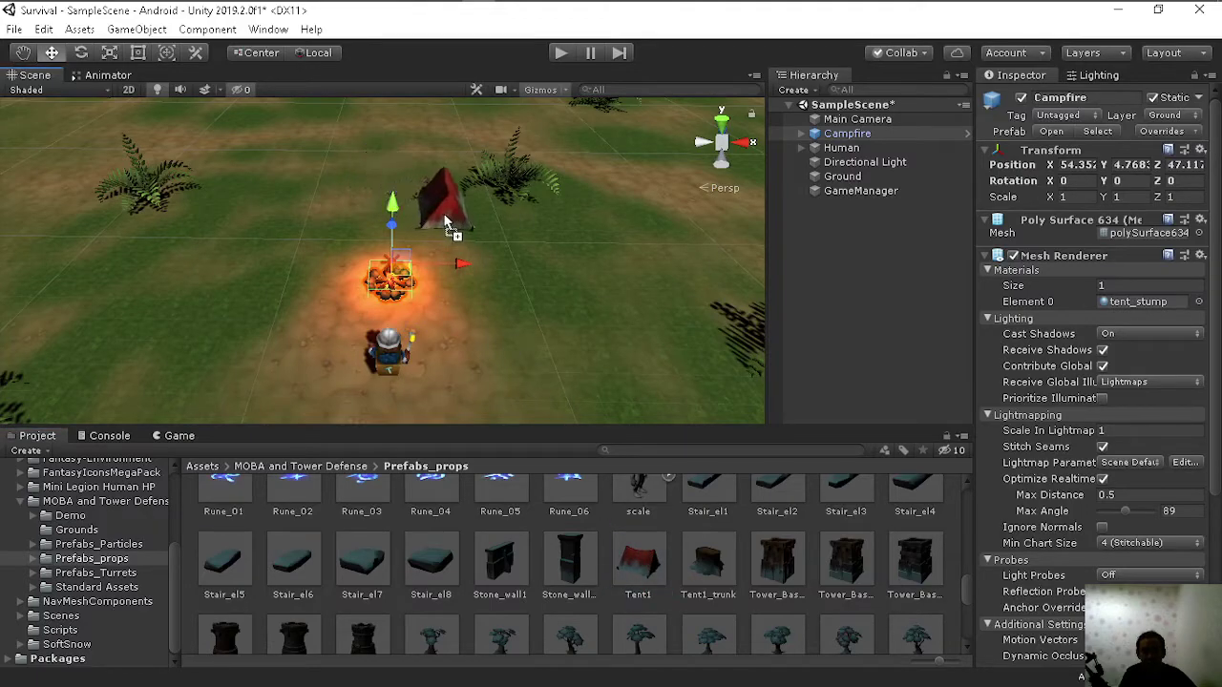
Step: Drop Tent1 behind the campfire and set its scale to 2, 2, 2
drag(446, 223, 393, 223)
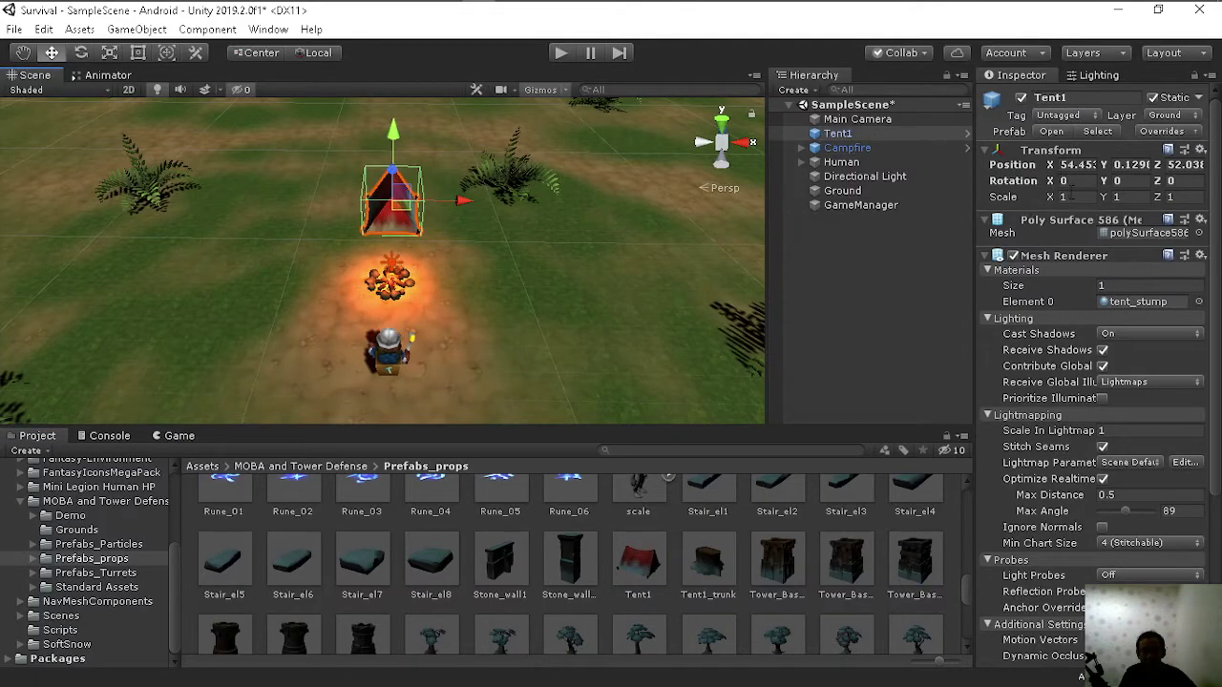
click(1073, 197)
text(2)
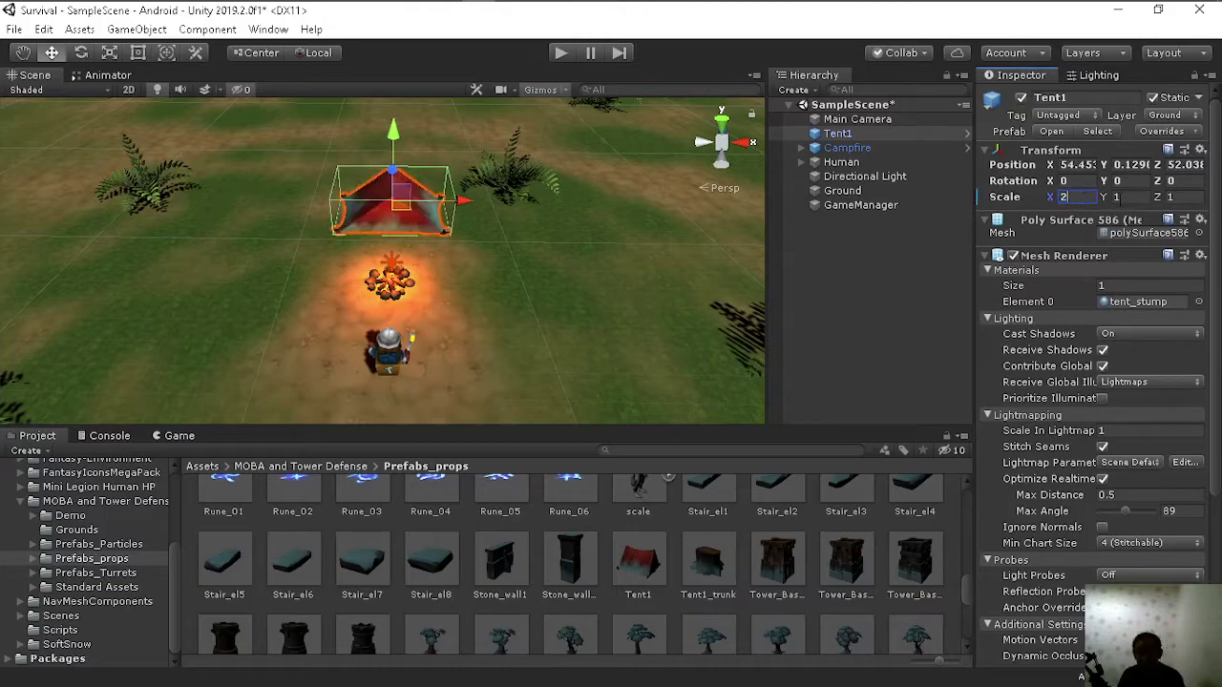
key(Tab)
text(2)
key(Tab)
text(2)
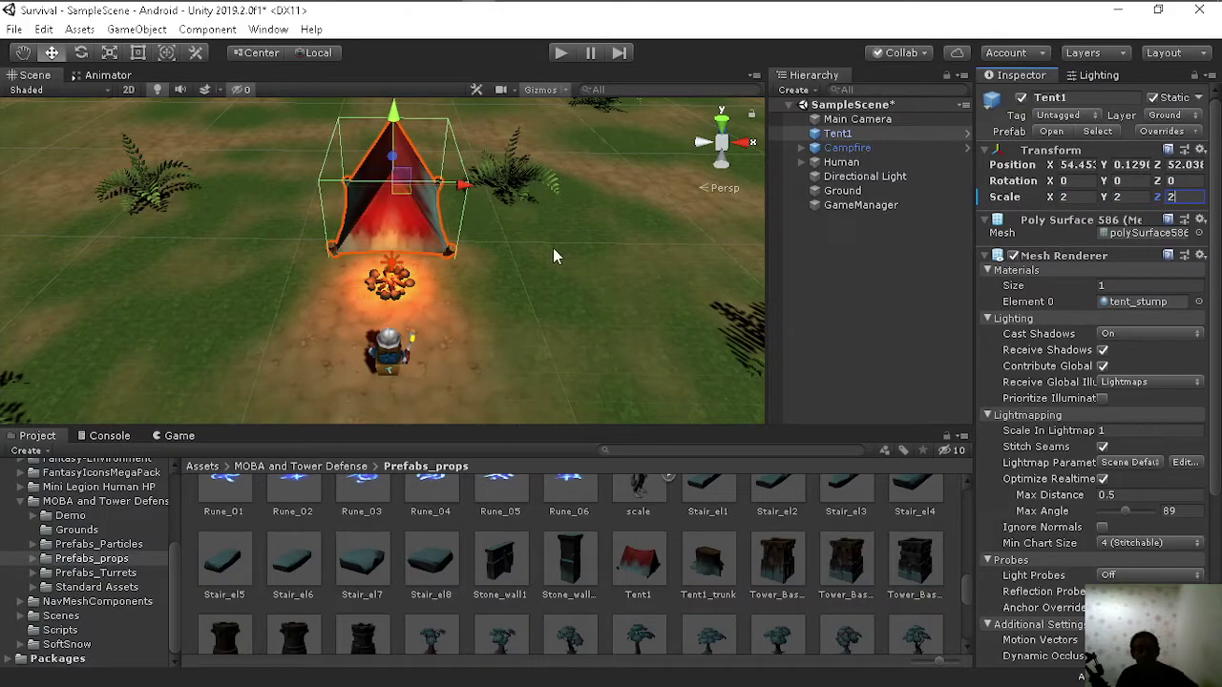
text(f)
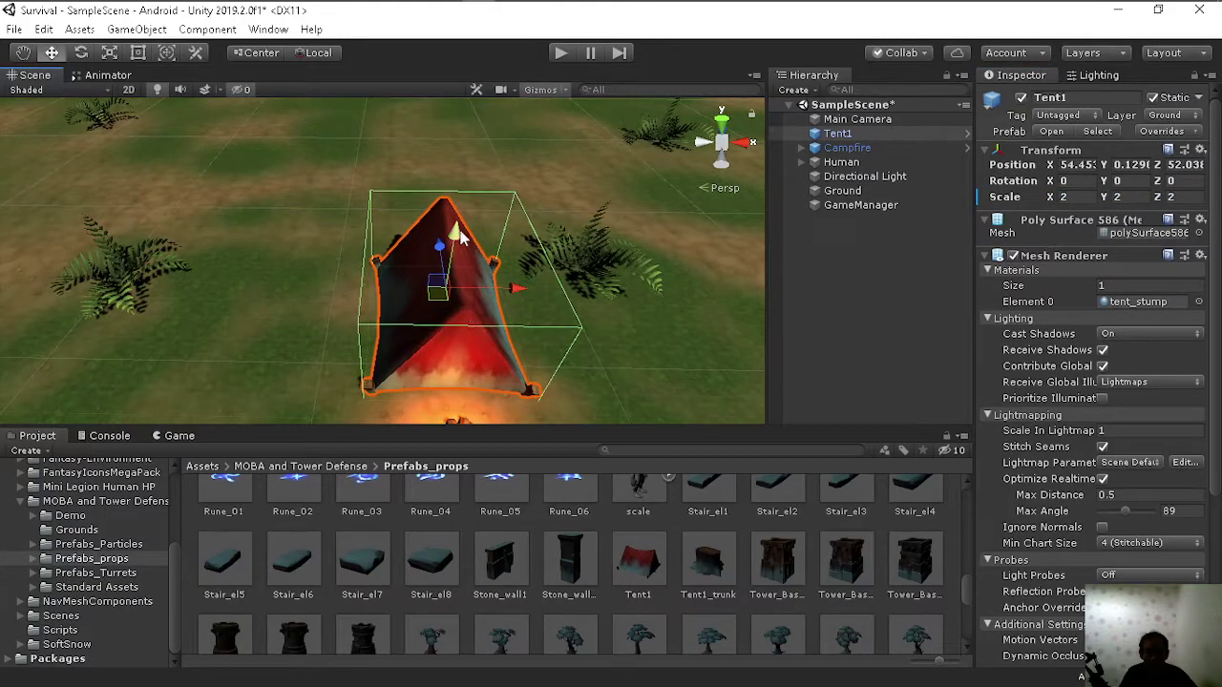
Step: Rotate Tent1 to Y 180 so it faces the campfire
drag(1112, 181, 654, 554)
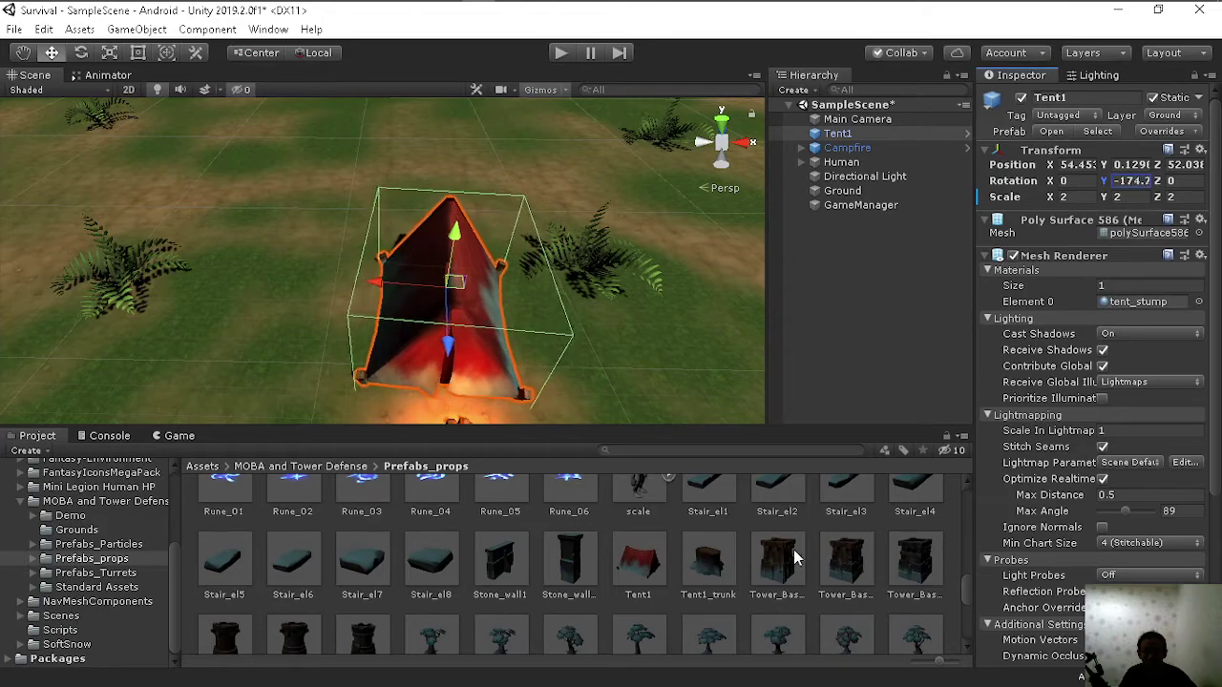
drag(655, 554, 639, 529)
click(1136, 181)
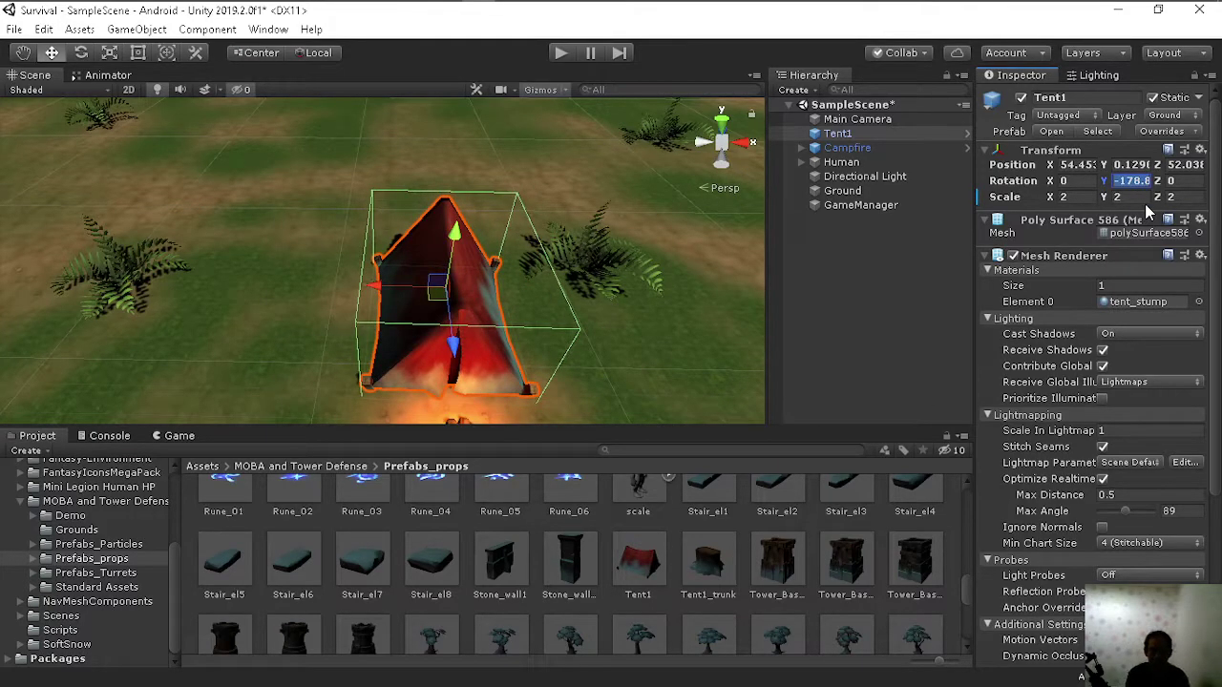
text(180)
Step: Move Tent1 just behind the campfire in the Scene view
scroll(659, 361, down, 2)
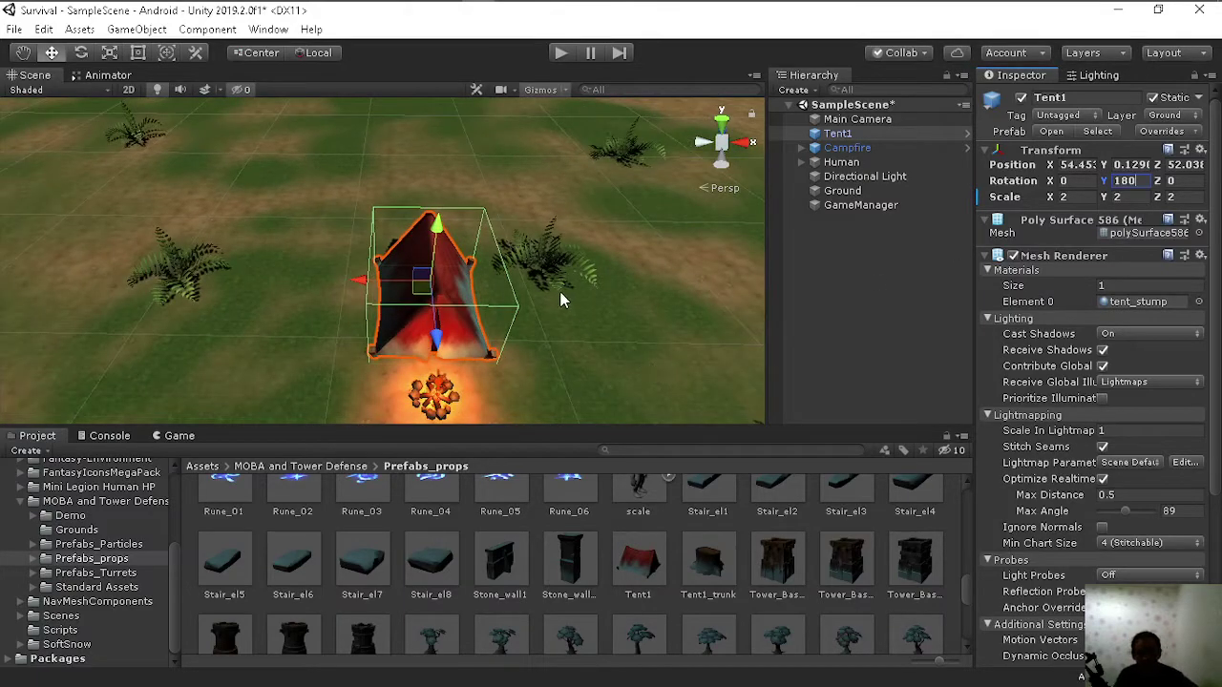
middle_drag(561, 300, 521, 263)
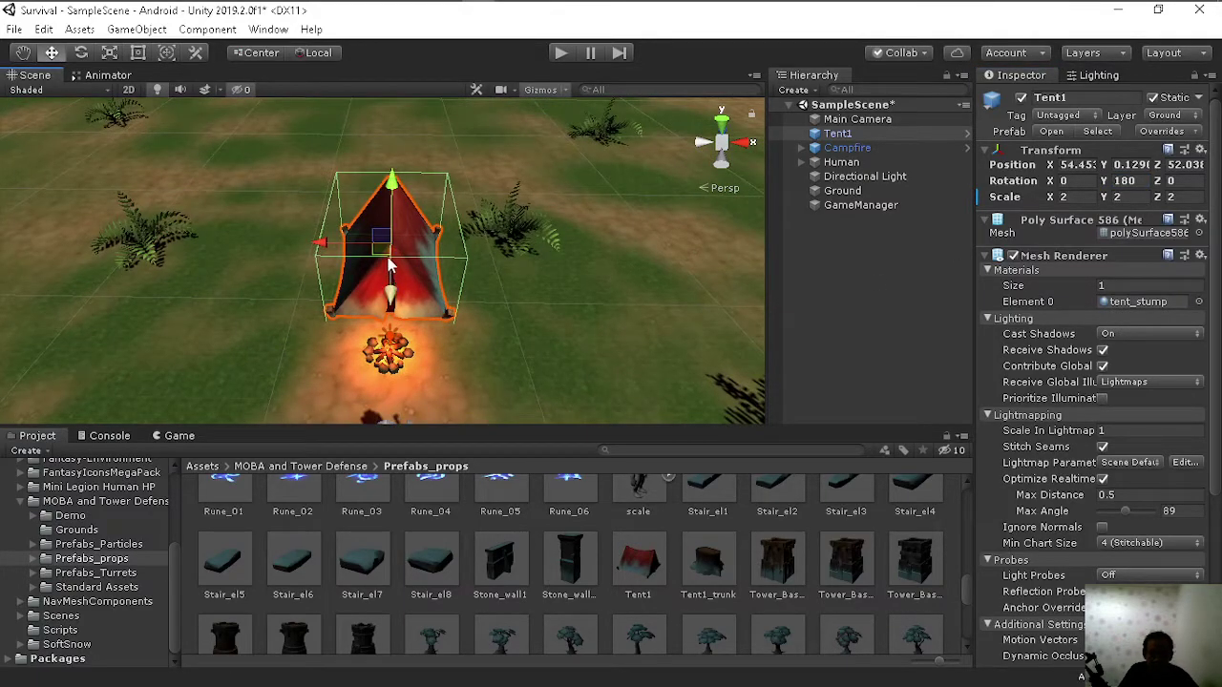
drag(386, 250, 383, 248)
middle_drag(482, 336, 721, 250)
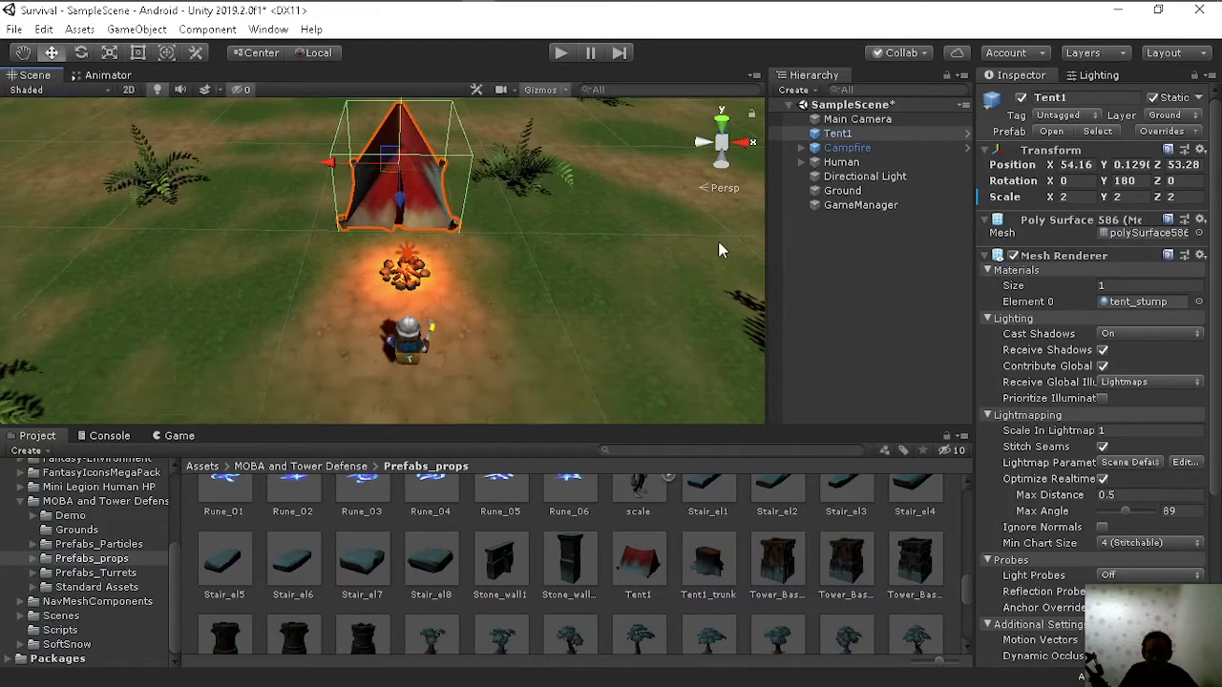
Step: Nudge the Campfire to about X 54.14, Z 46.8, then pan over the terrain
click(845, 148)
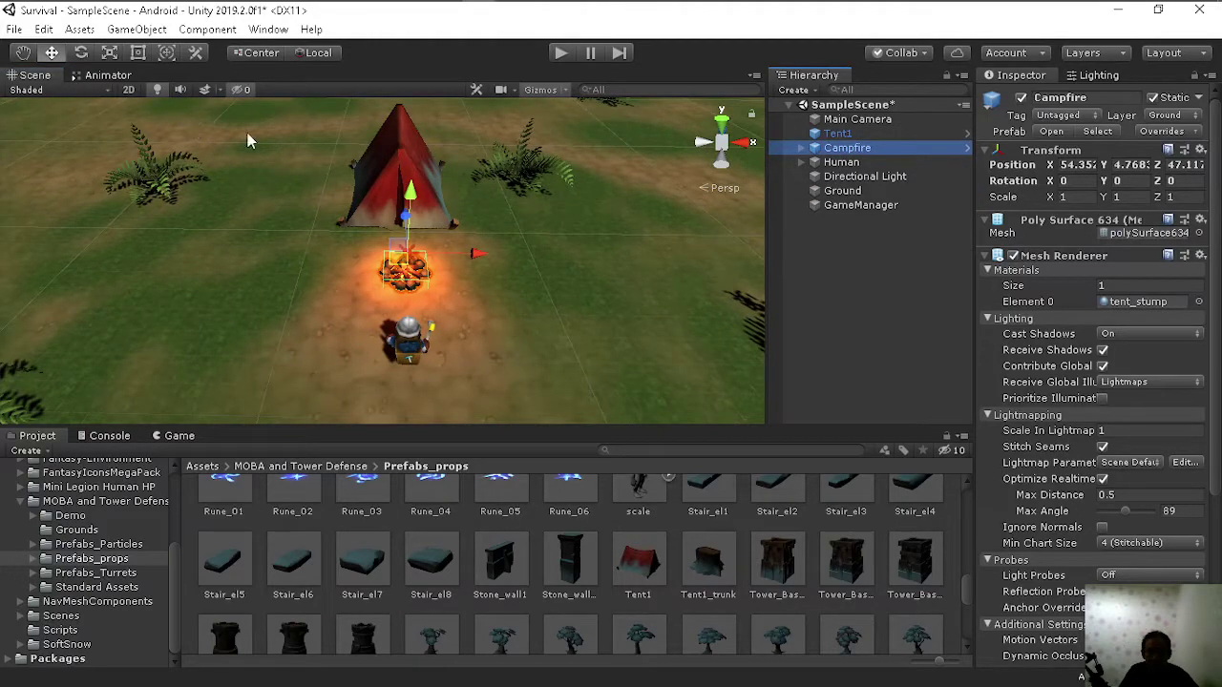
drag(399, 265, 394, 270)
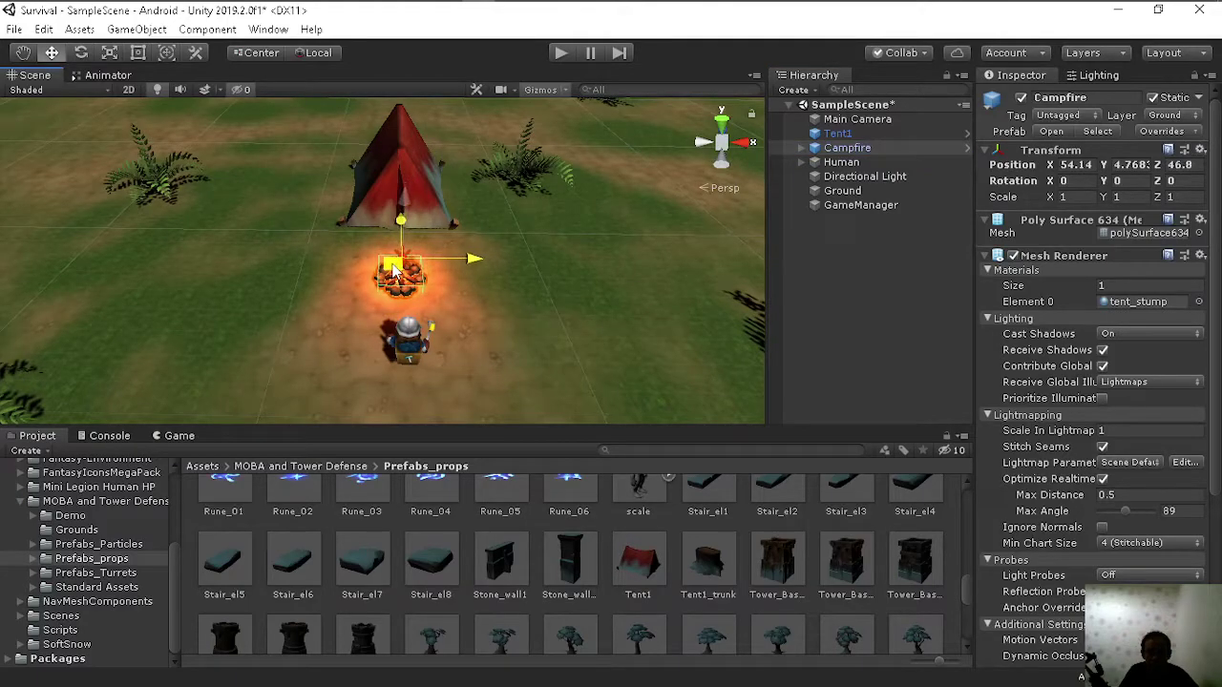
scroll(517, 255, down, 2)
scroll(519, 256, up, 2)
mouse_move(519, 256)
middle_down()
mouse_move(431, 297)
mouse_move(472, 304)
middle_up()
scroll(472, 303, down, 1)
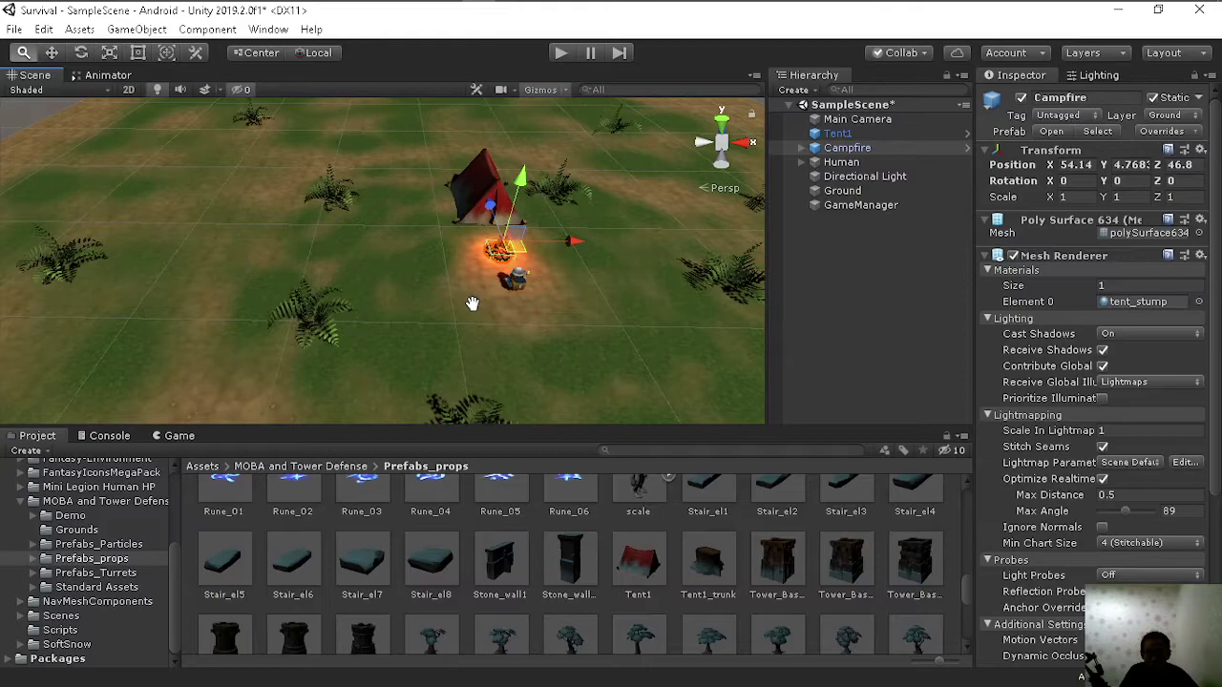
scroll(472, 303, down, 2)
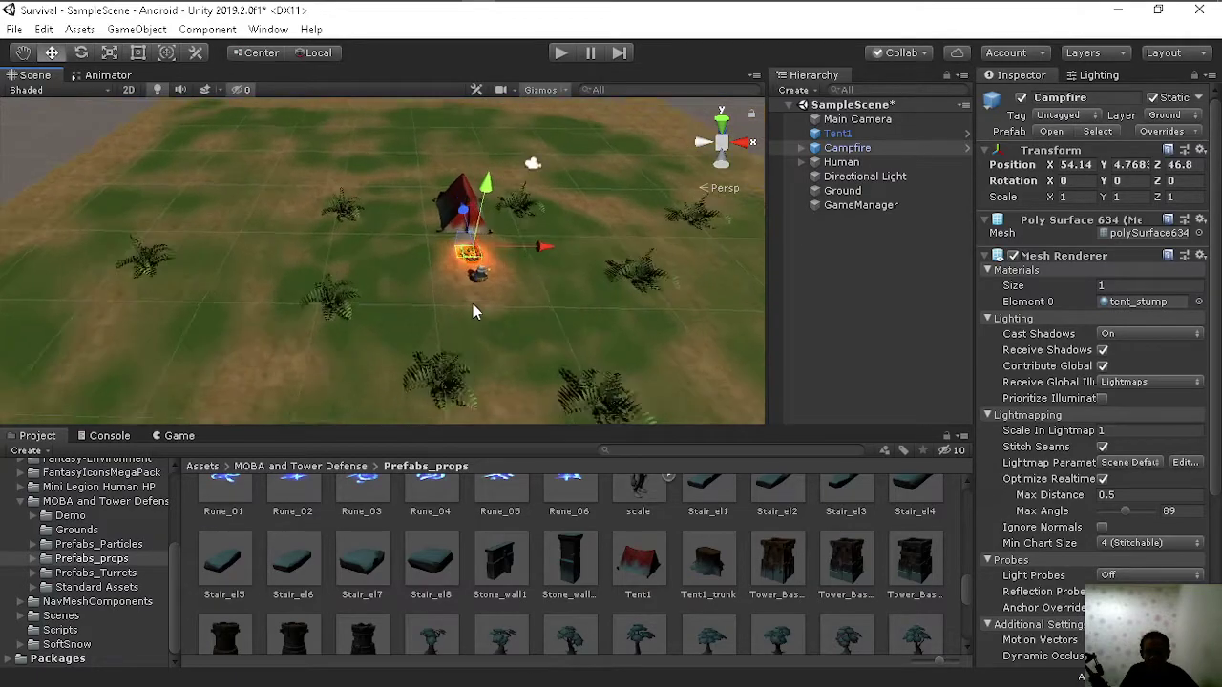
scroll(473, 303, up, 2)
middle_drag(472, 304, 400, 336)
scroll(400, 336, down, 2)
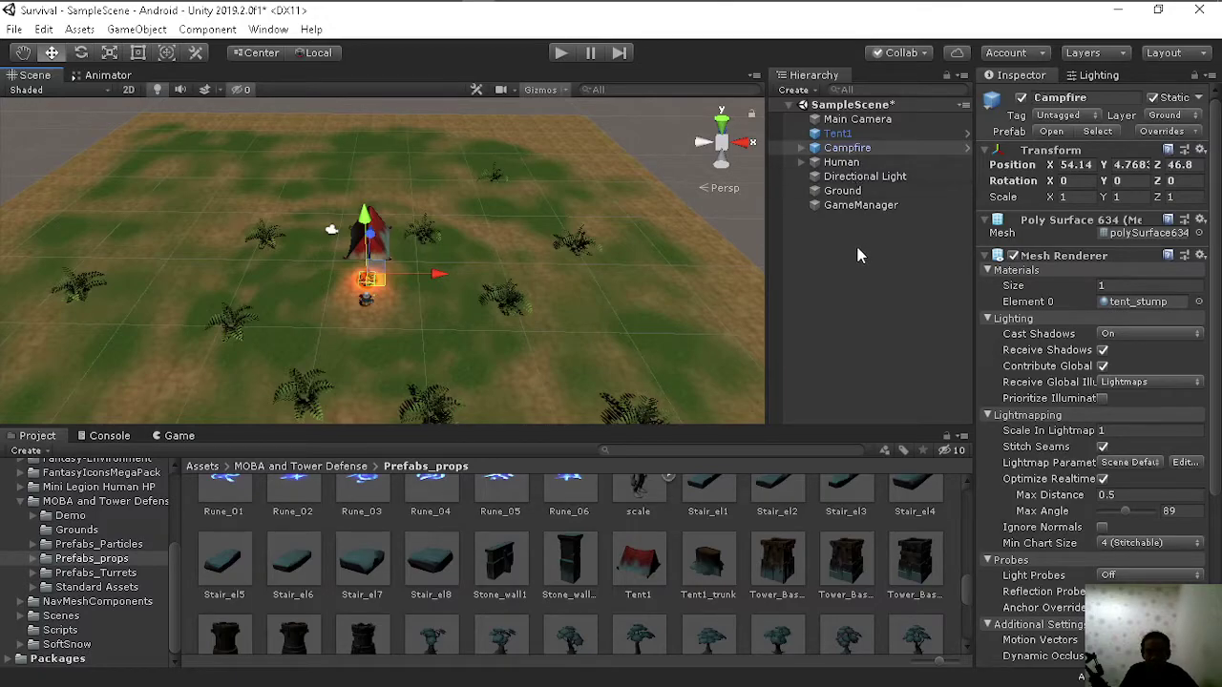
Step: Create an empty object in the Hierarchy named 'Enviroments Folder'
right_click(830, 236)
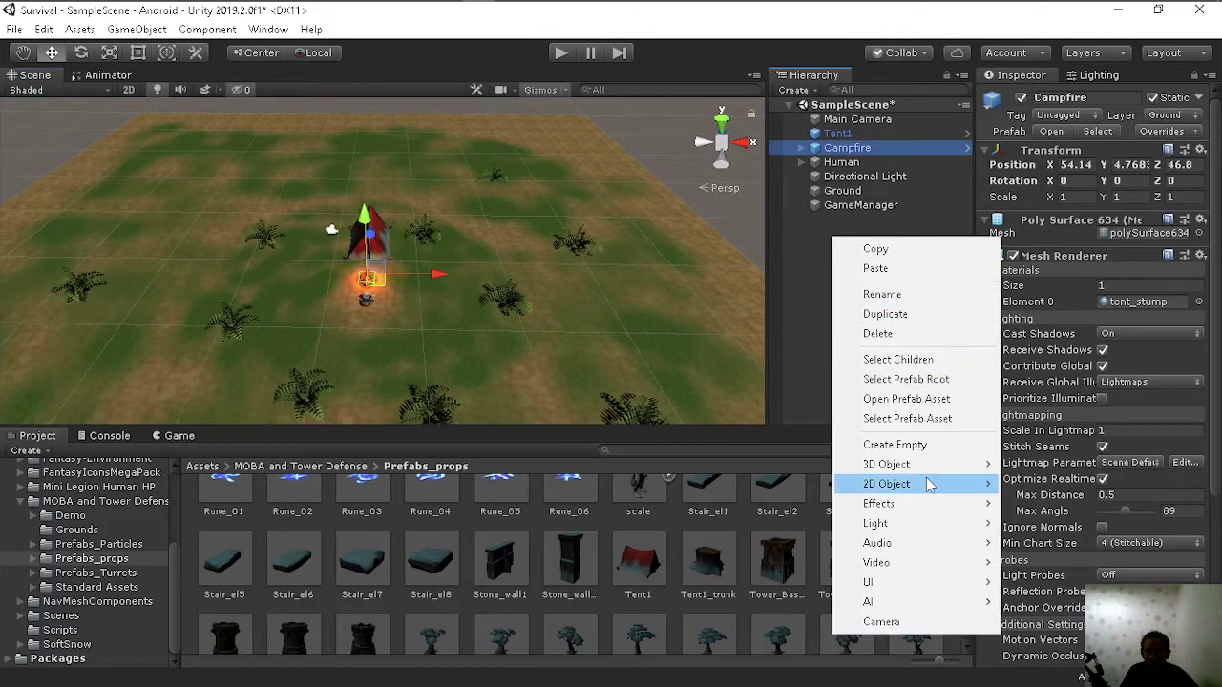
click(934, 445)
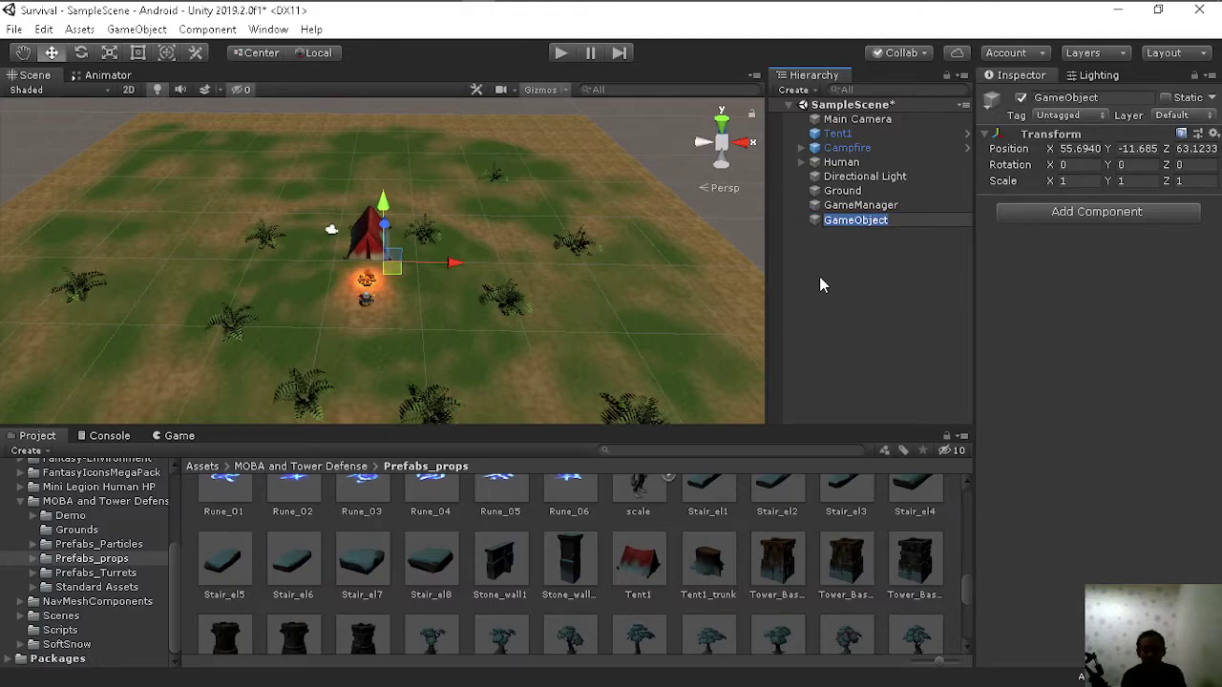
text(Env)
text(i)
text(roments)
text( Fold)
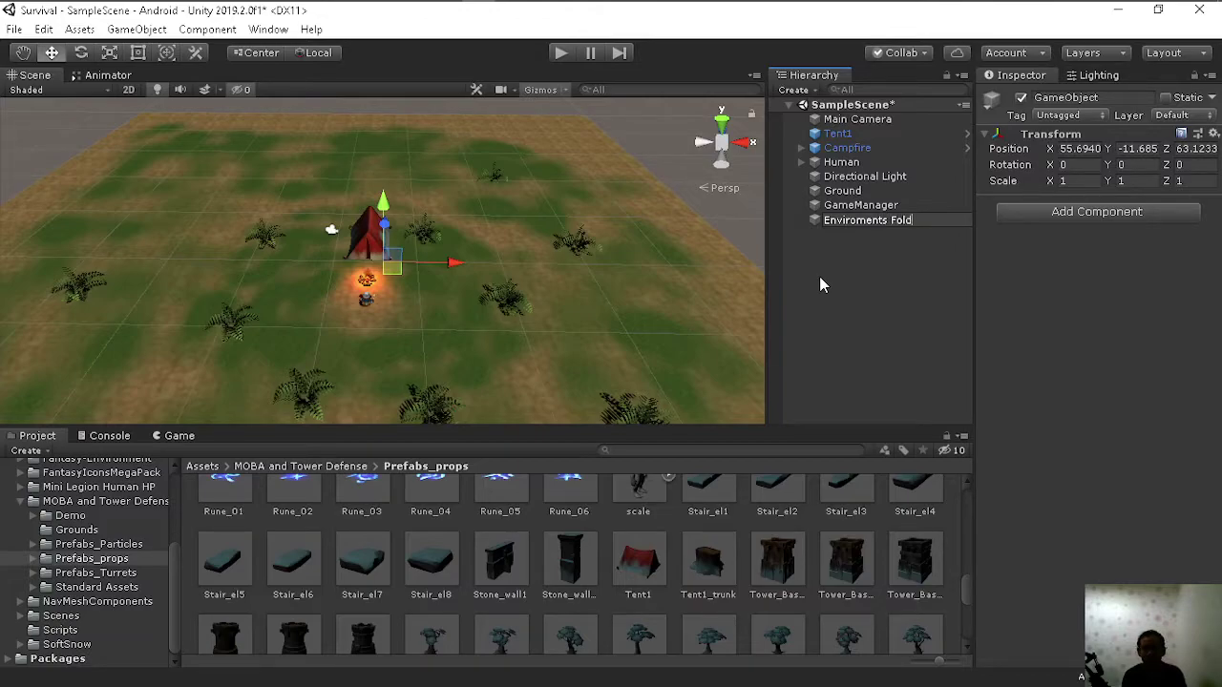
text(er)
key(Return)
Step: Add an empty child object named 'Tree' under Enviroments Folder
right_click(885, 218)
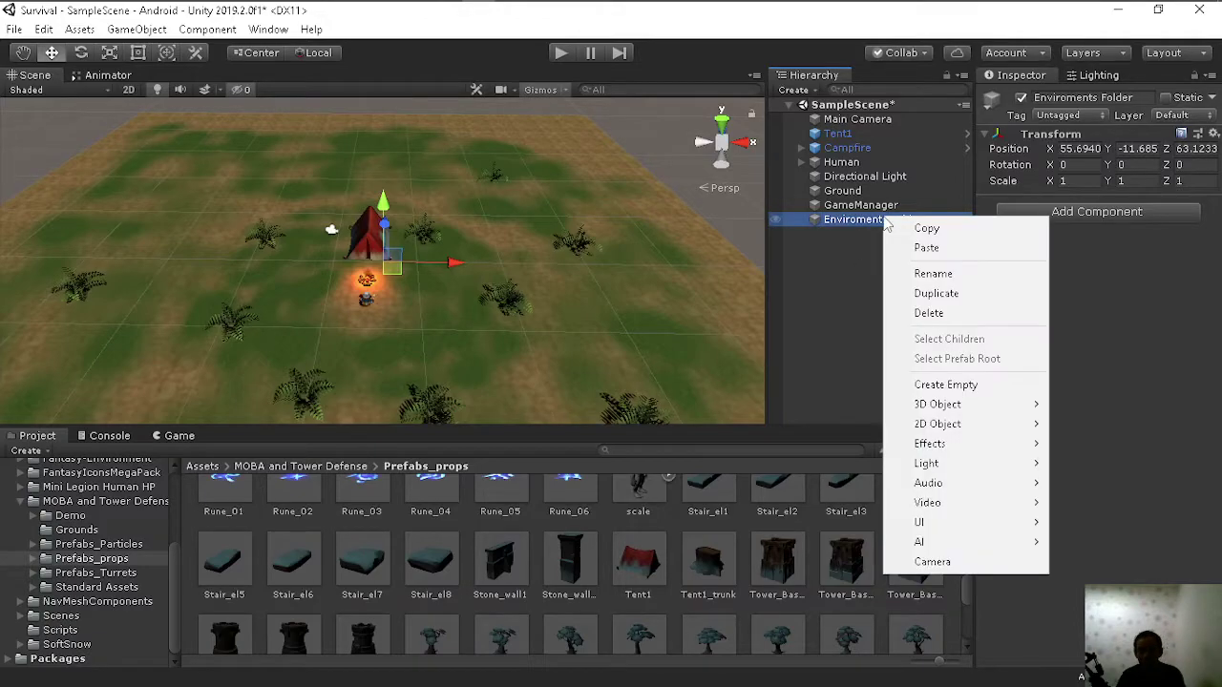
click(932, 385)
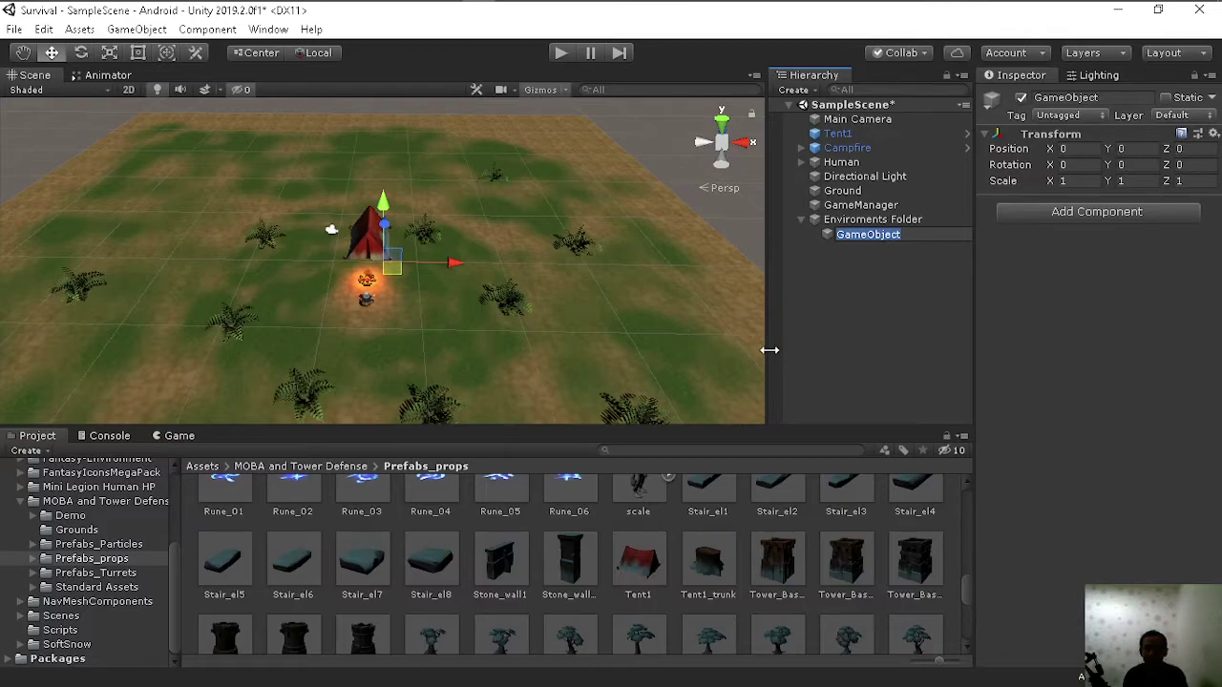
text(Tree)
key(Return)
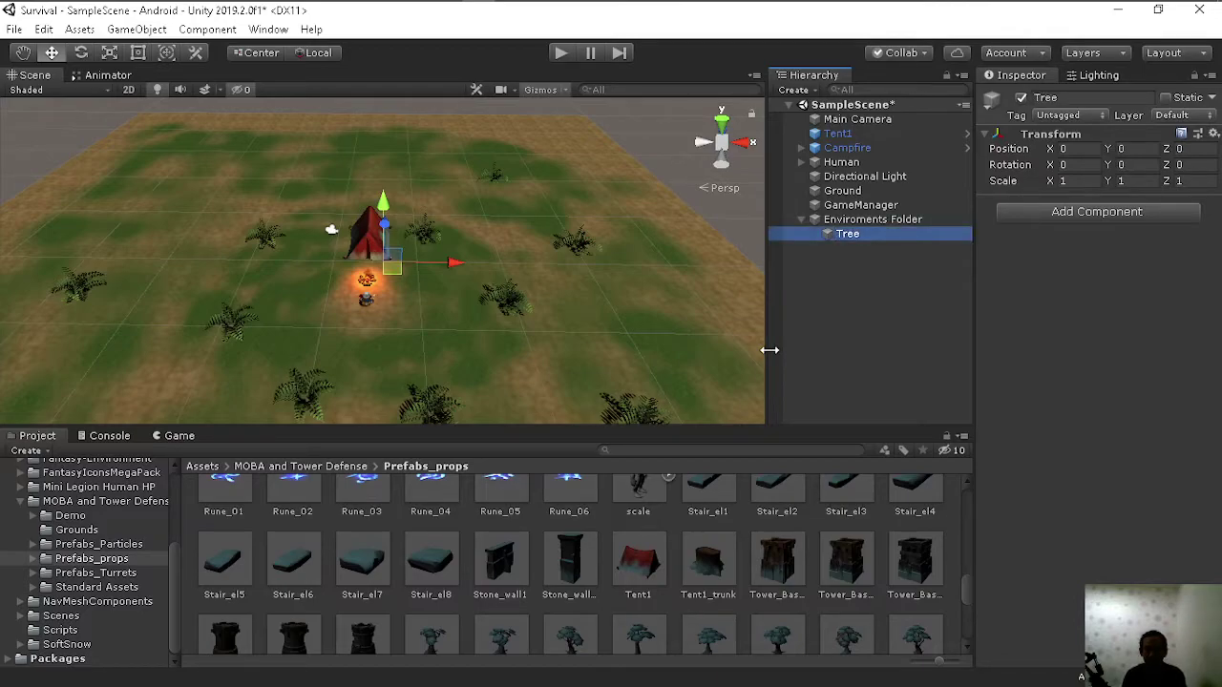
key(F2)
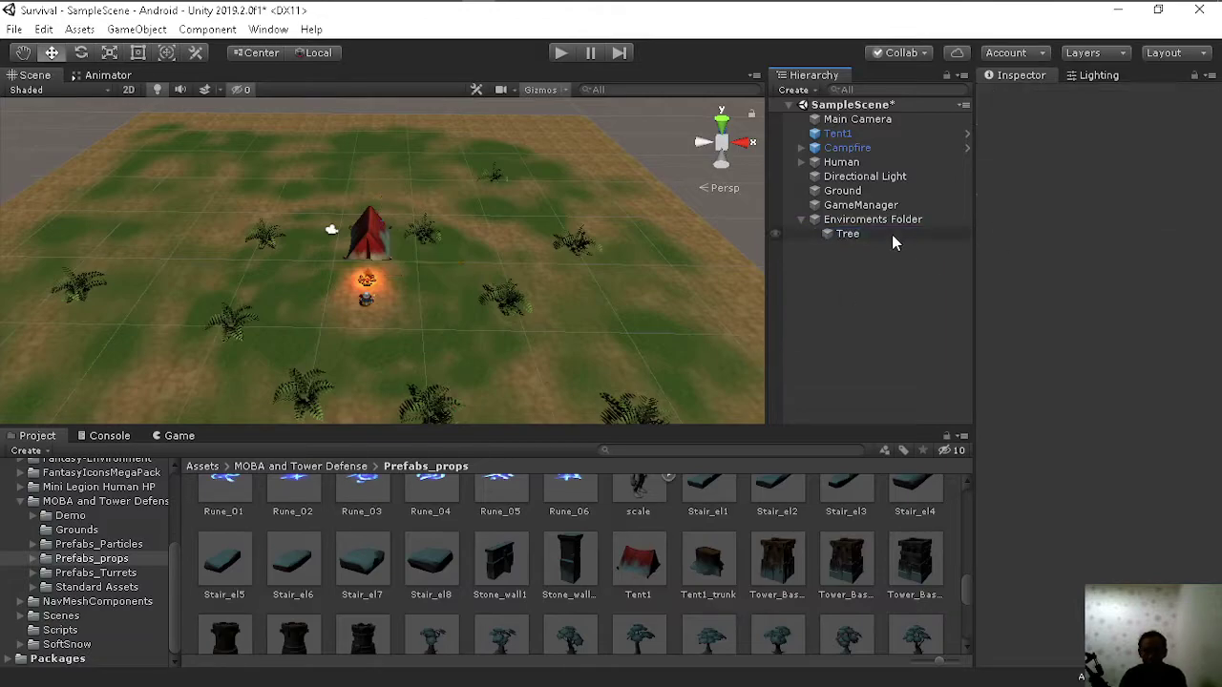
Step: Duplicate Tree with Ctrl+D and rename the copy 'props'
click(888, 237)
key(ctrl+d)
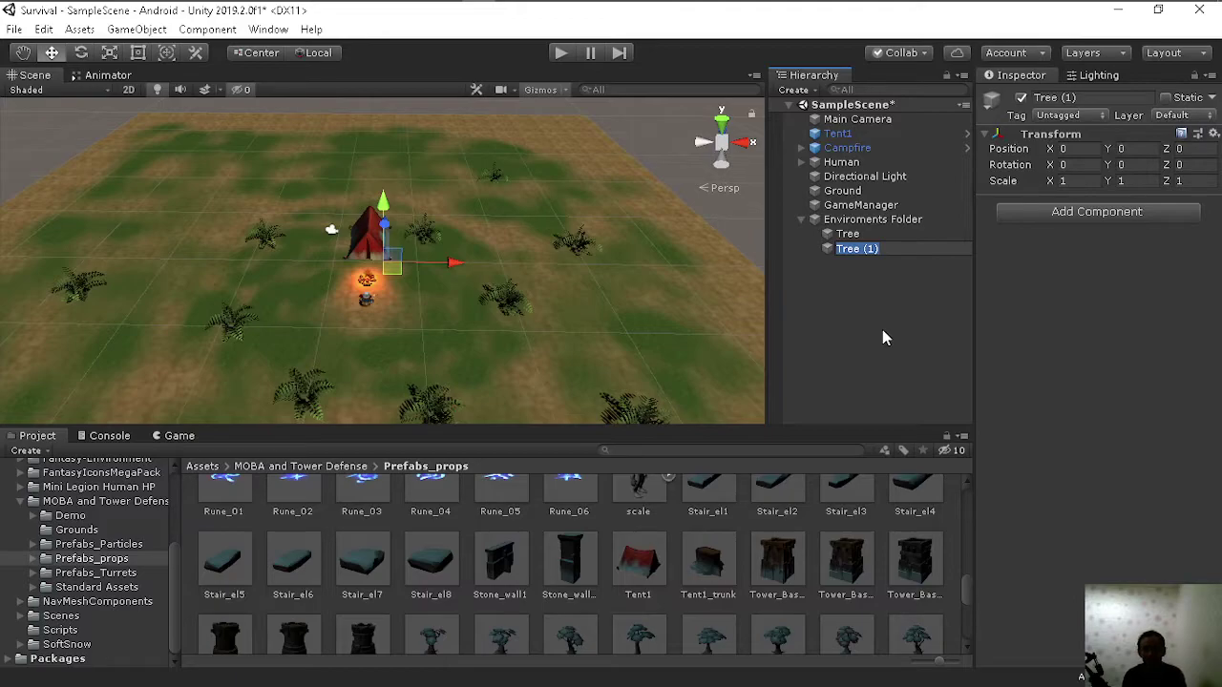
text(p)
text(rops)
key(Return)
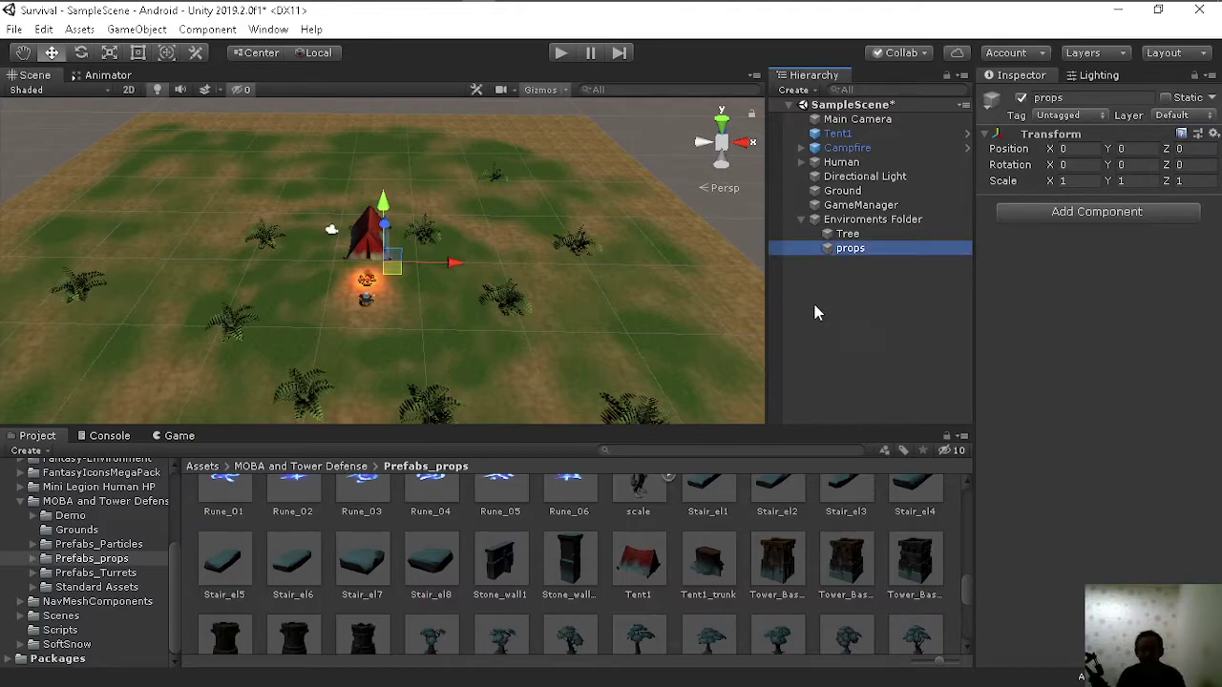
Step: Drag Tent1 and Campfire into the props group in the Hierarchy
click(832, 148)
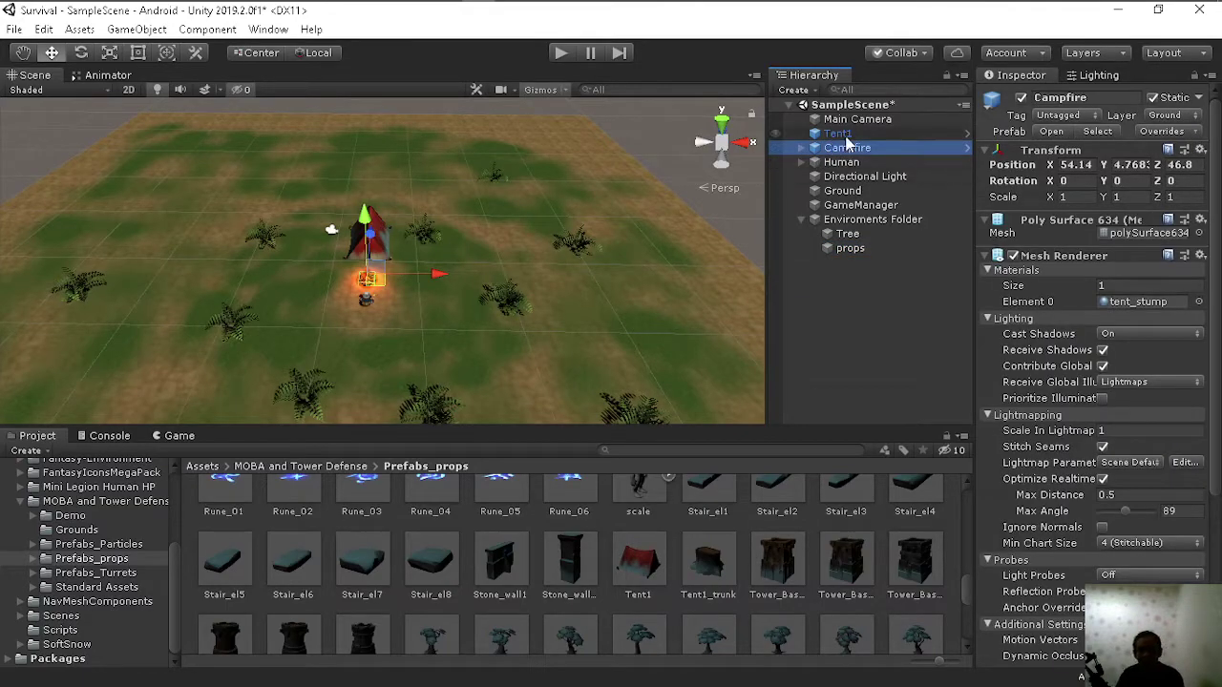
click(844, 133)
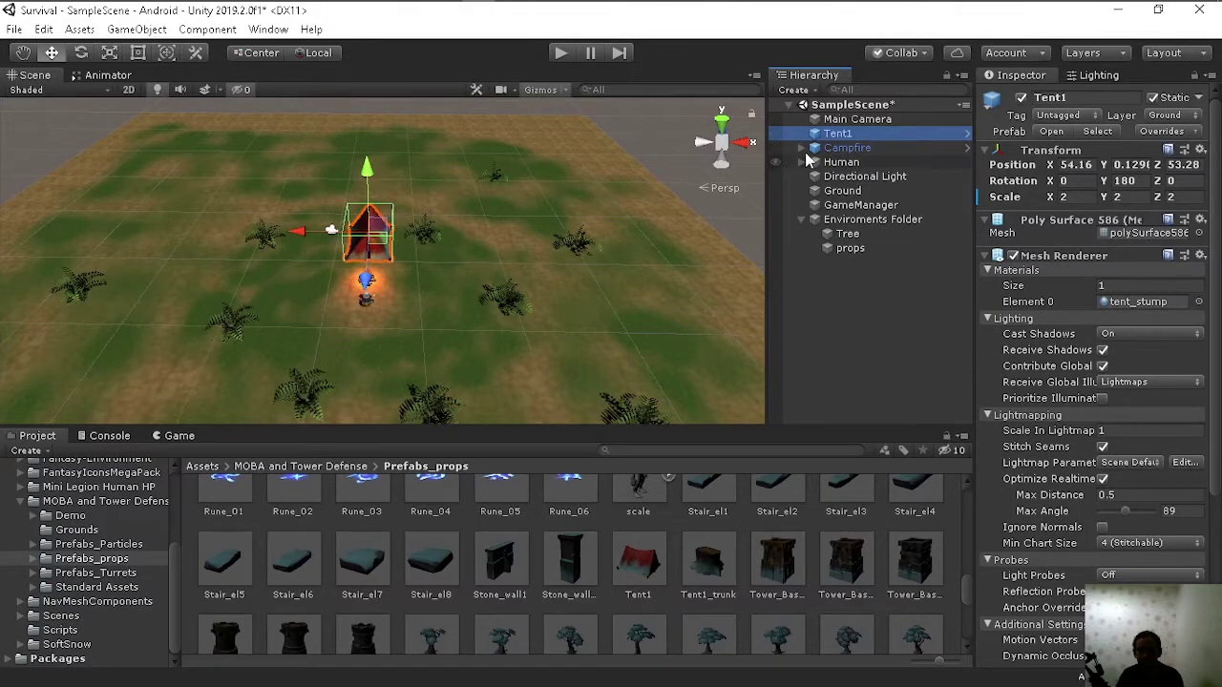
drag(844, 141, 850, 247)
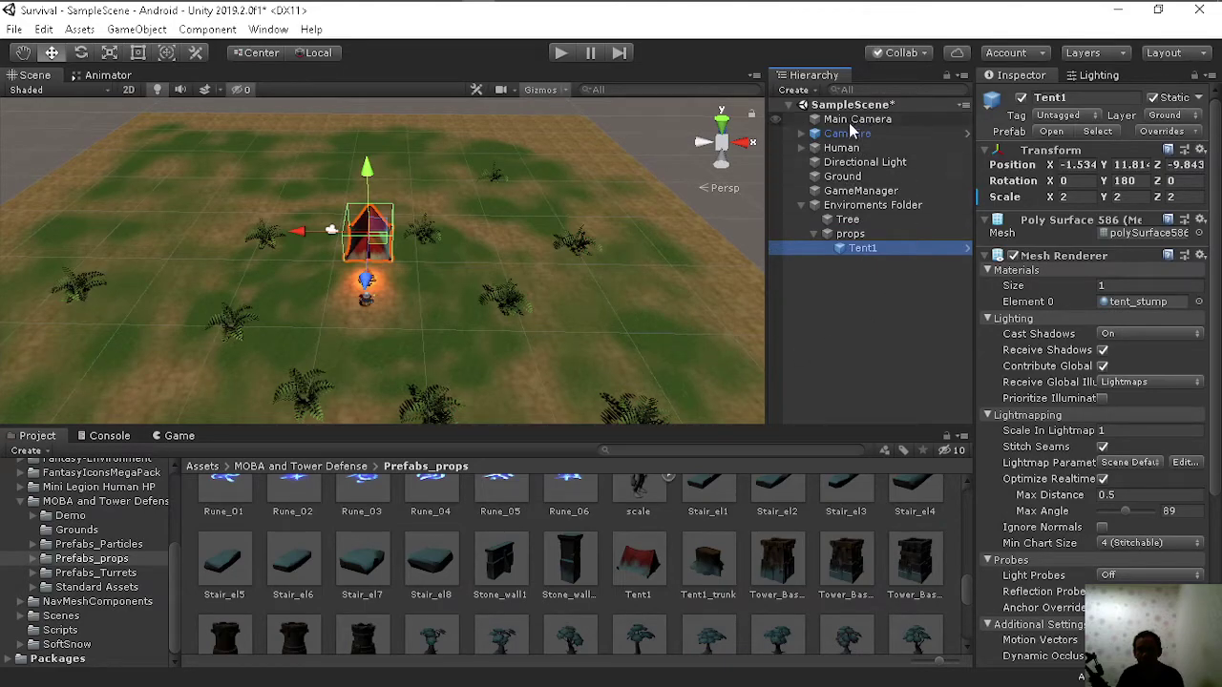
drag(846, 135, 850, 238)
scroll(426, 275, up, 2)
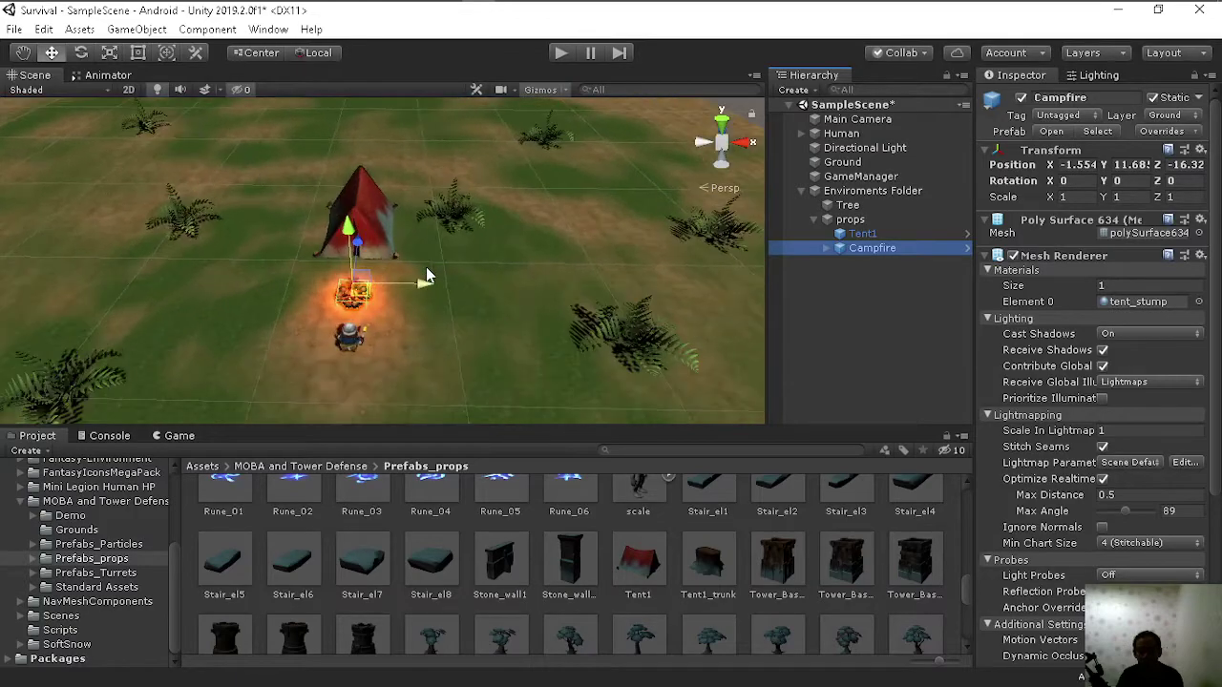
scroll(425, 275, up, 2)
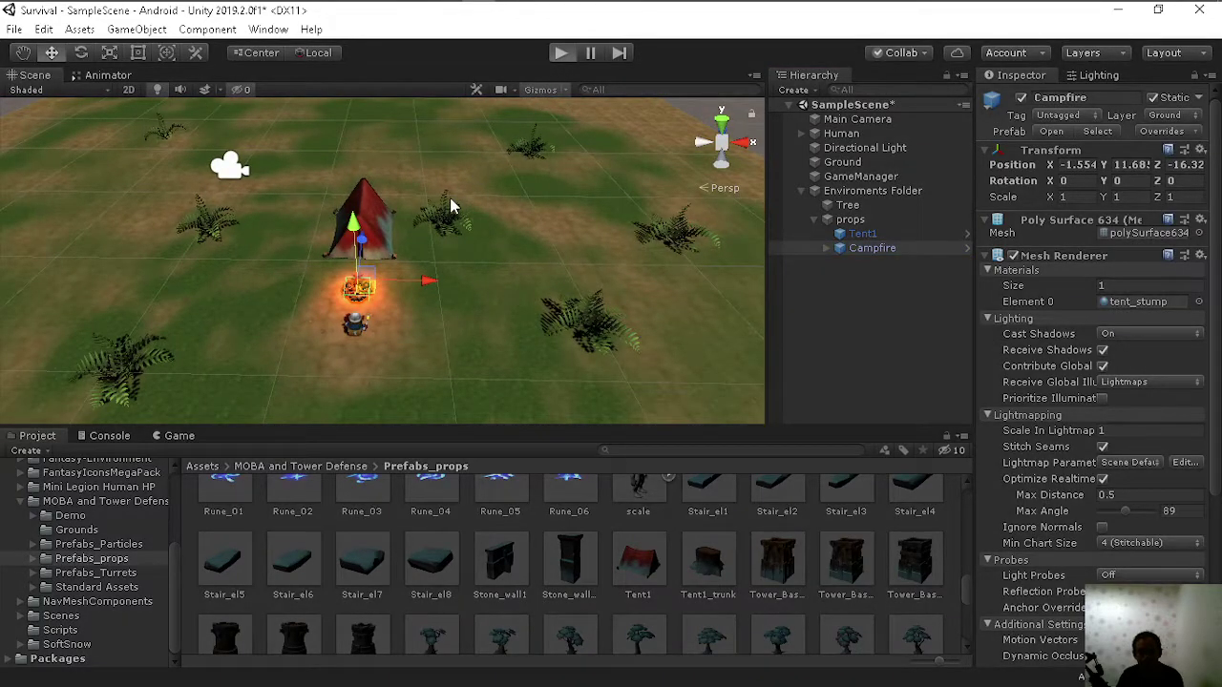
key(ctrl+p)
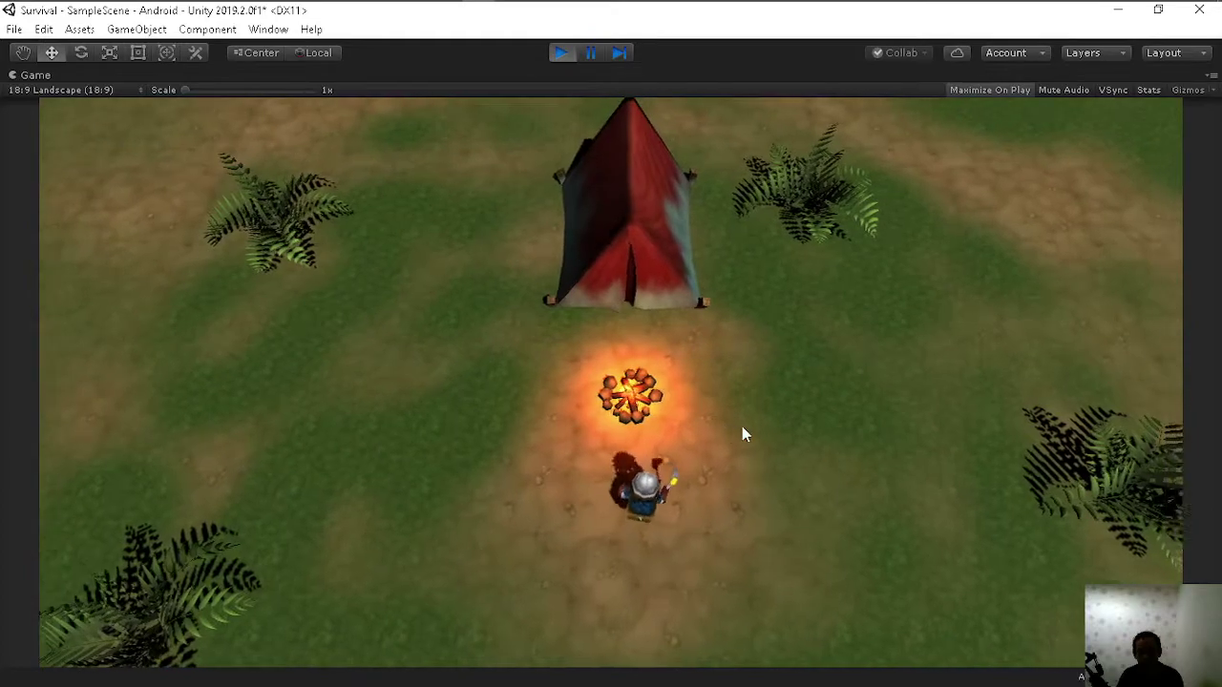
click(744, 435)
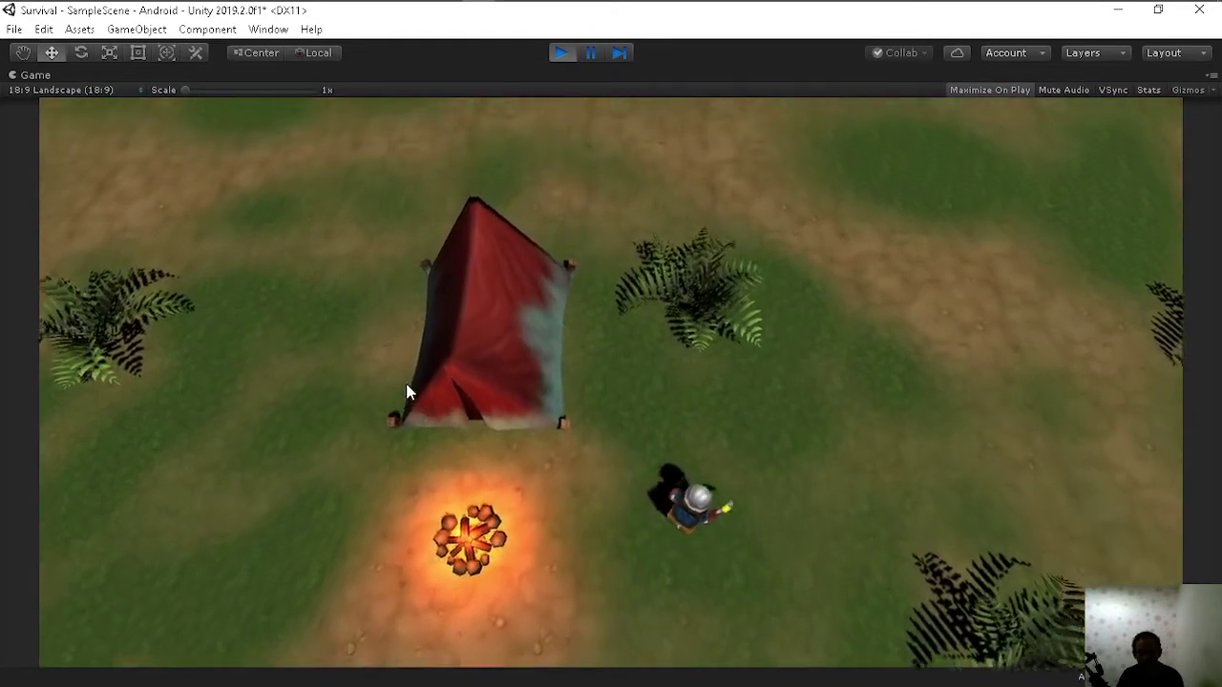
click(407, 391)
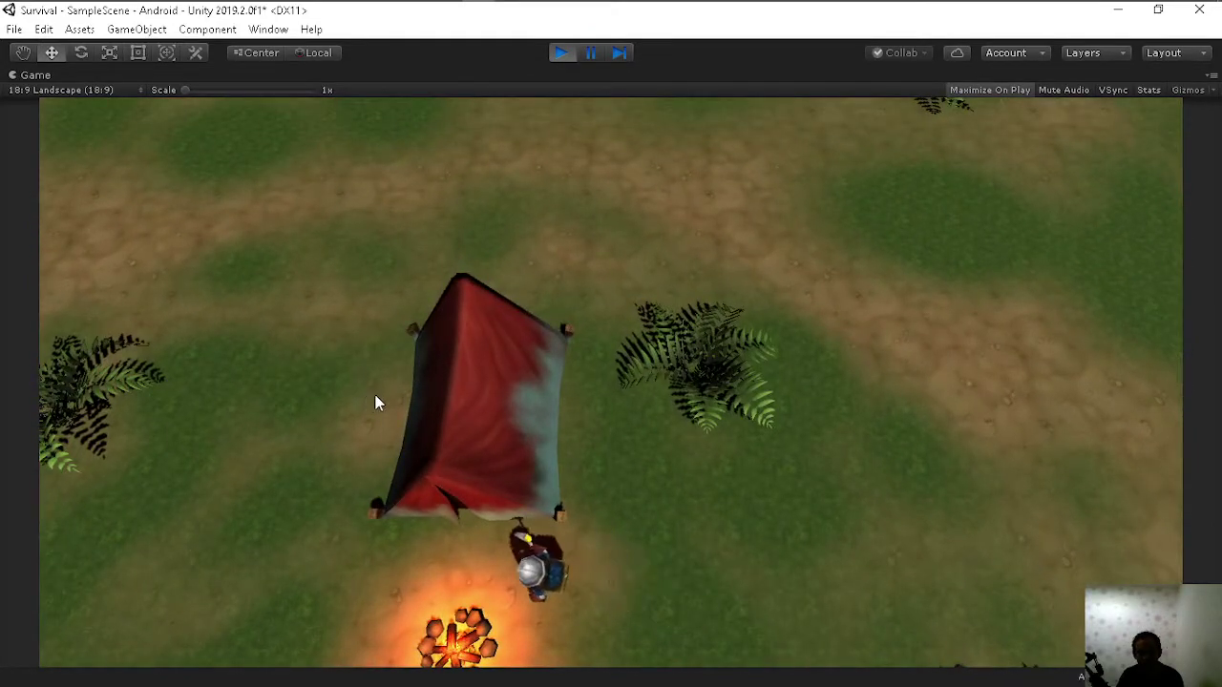
click(547, 261)
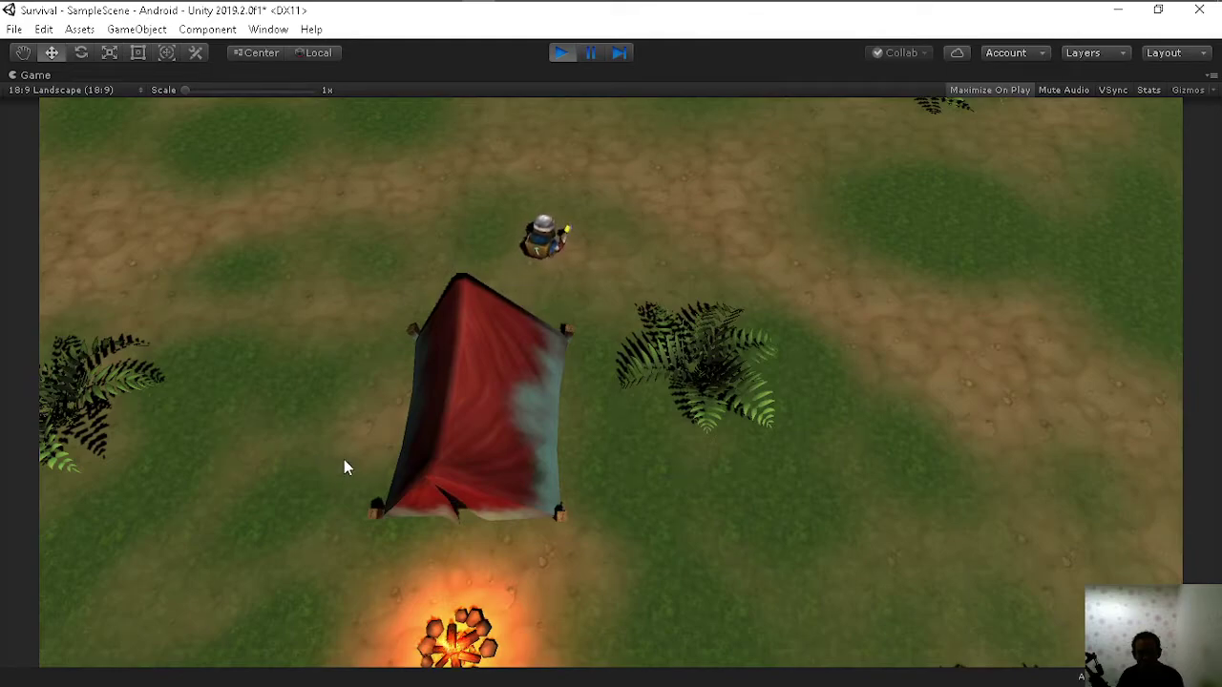
click(574, 614)
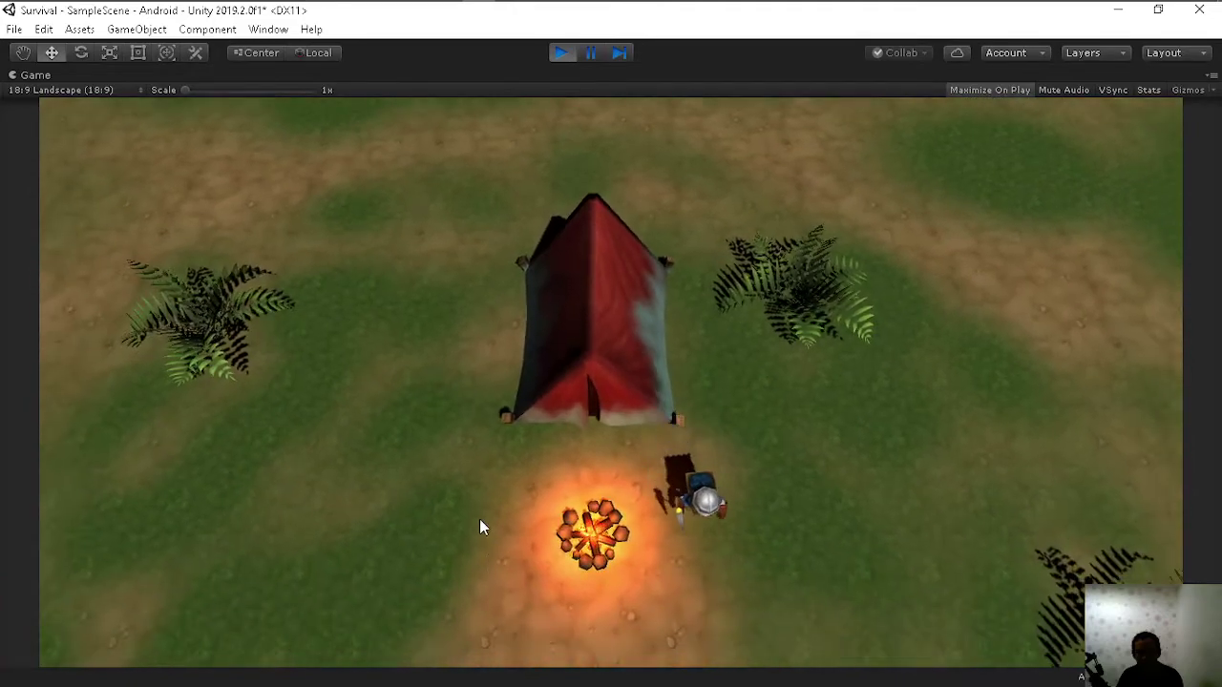
click(446, 472)
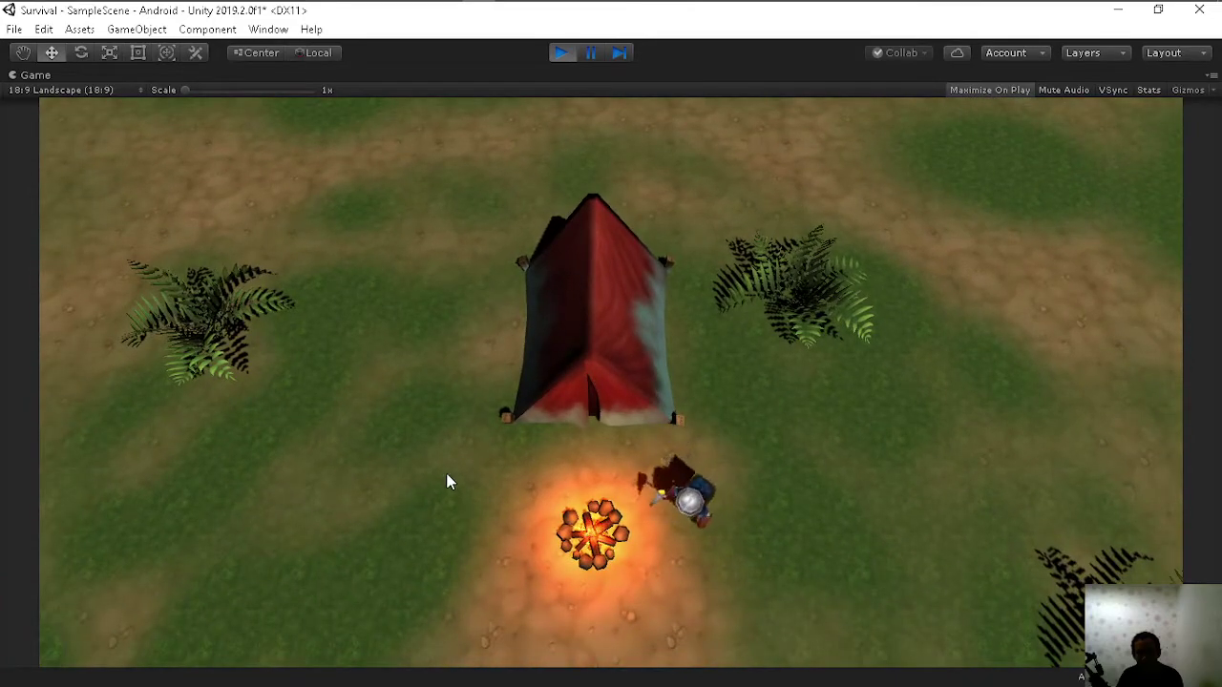
click(423, 351)
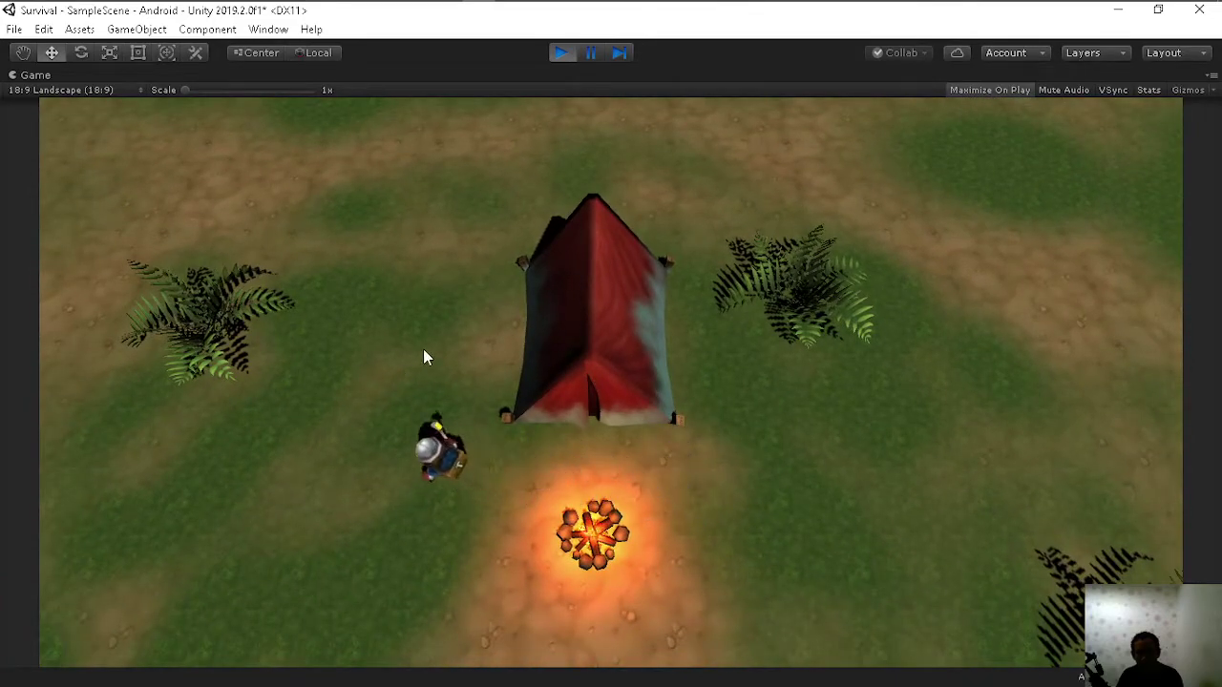
click(721, 334)
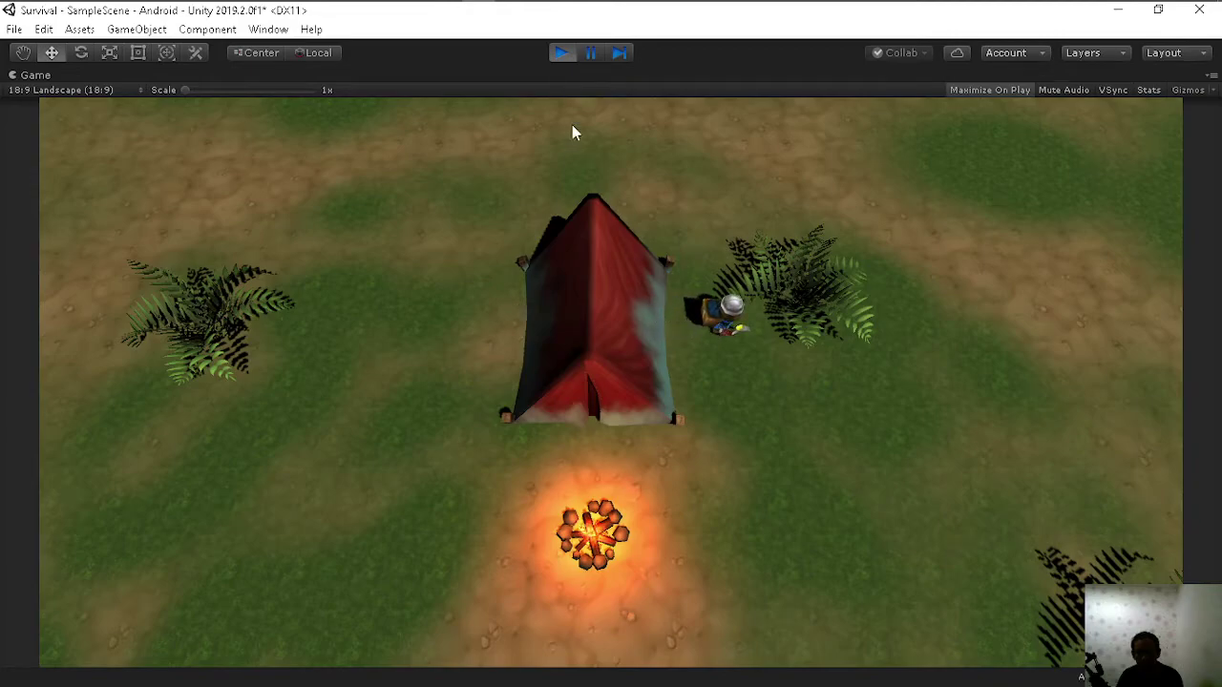
click(559, 56)
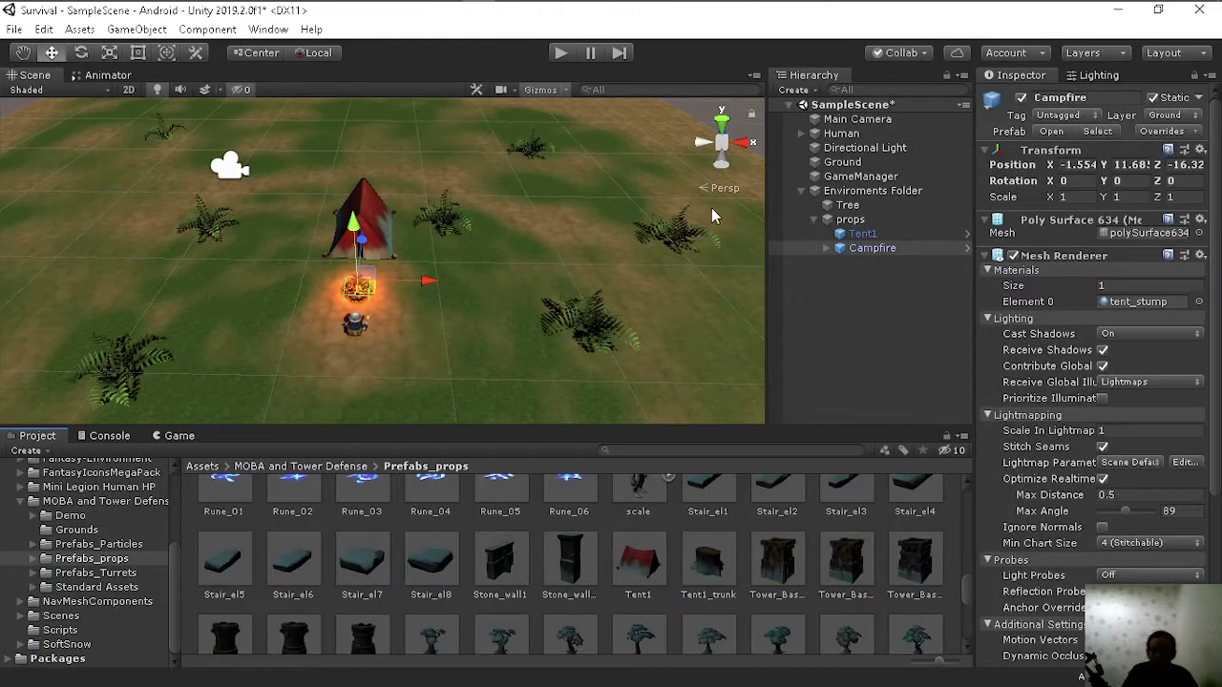
Step: Select the Ground object and bake its Nav Mesh Surface
click(840, 235)
scroll(432, 249, up, 1)
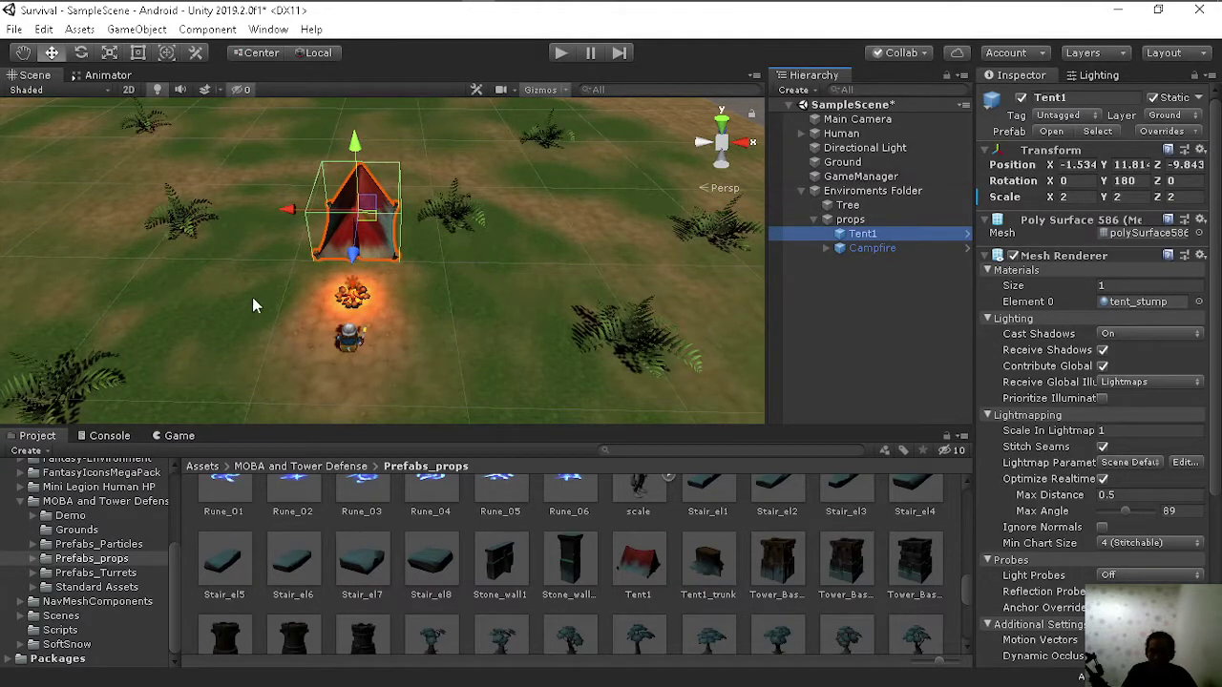
click(842, 162)
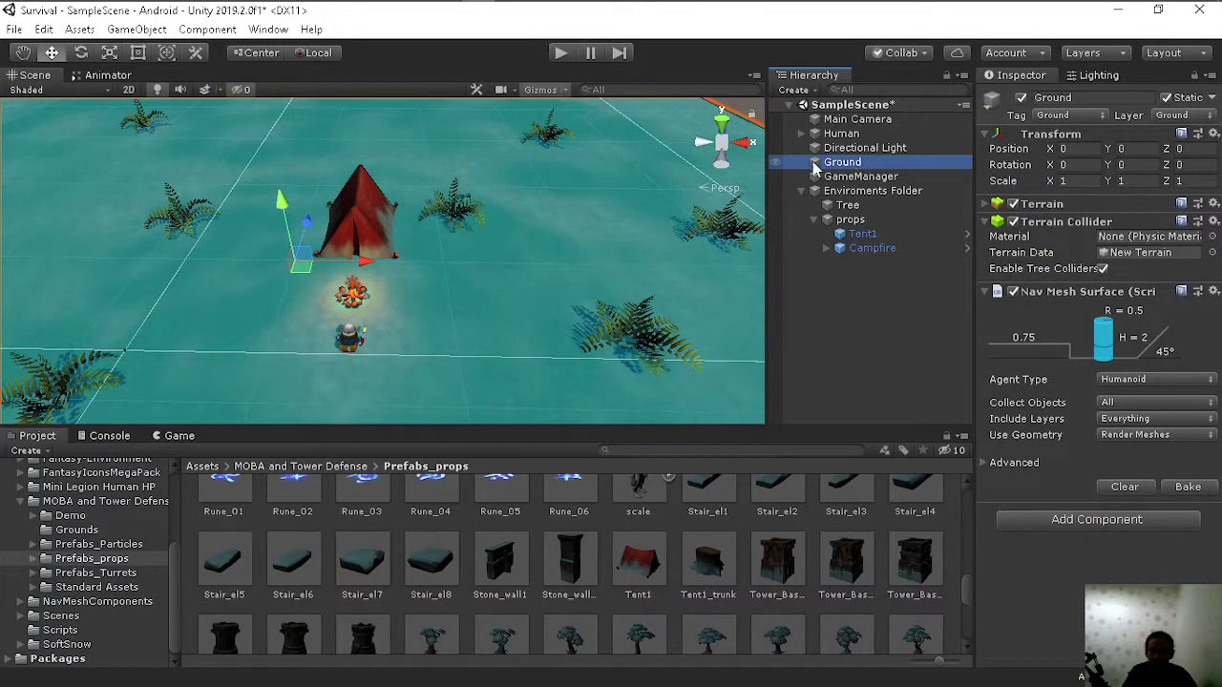
click(1189, 487)
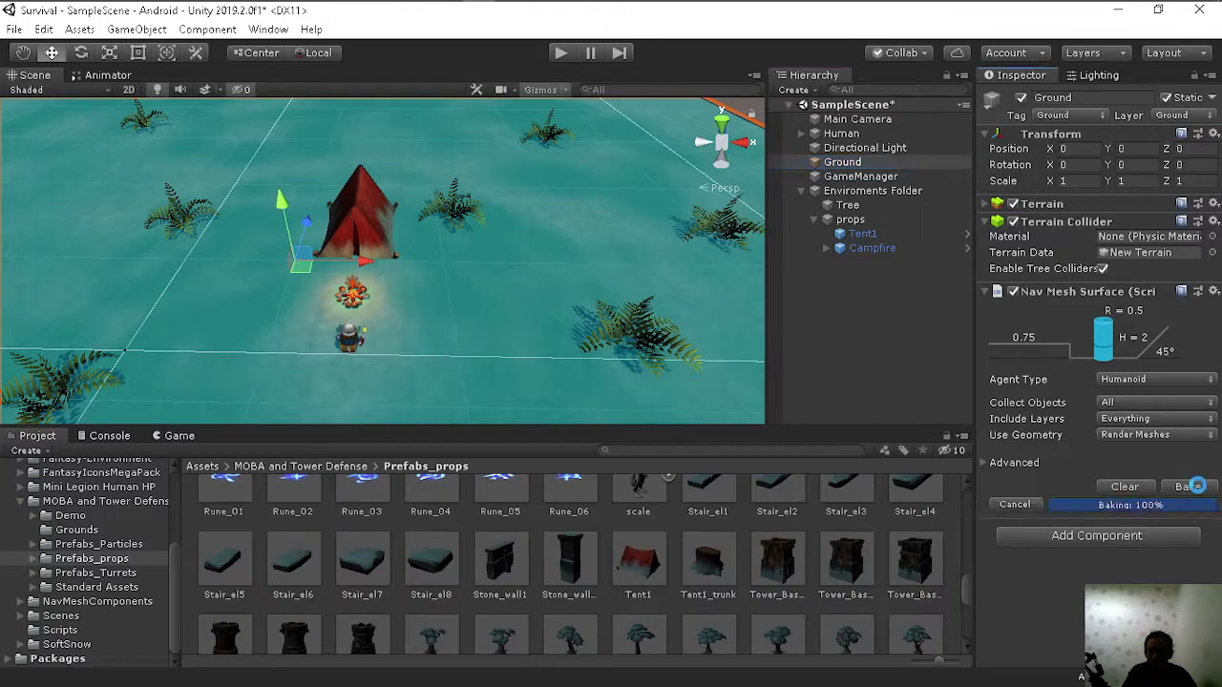
Step: Inspect the rebaked navmesh around the tent and campfire, then enter Play mode
scroll(521, 271, up, 3)
scroll(521, 271, up, 5)
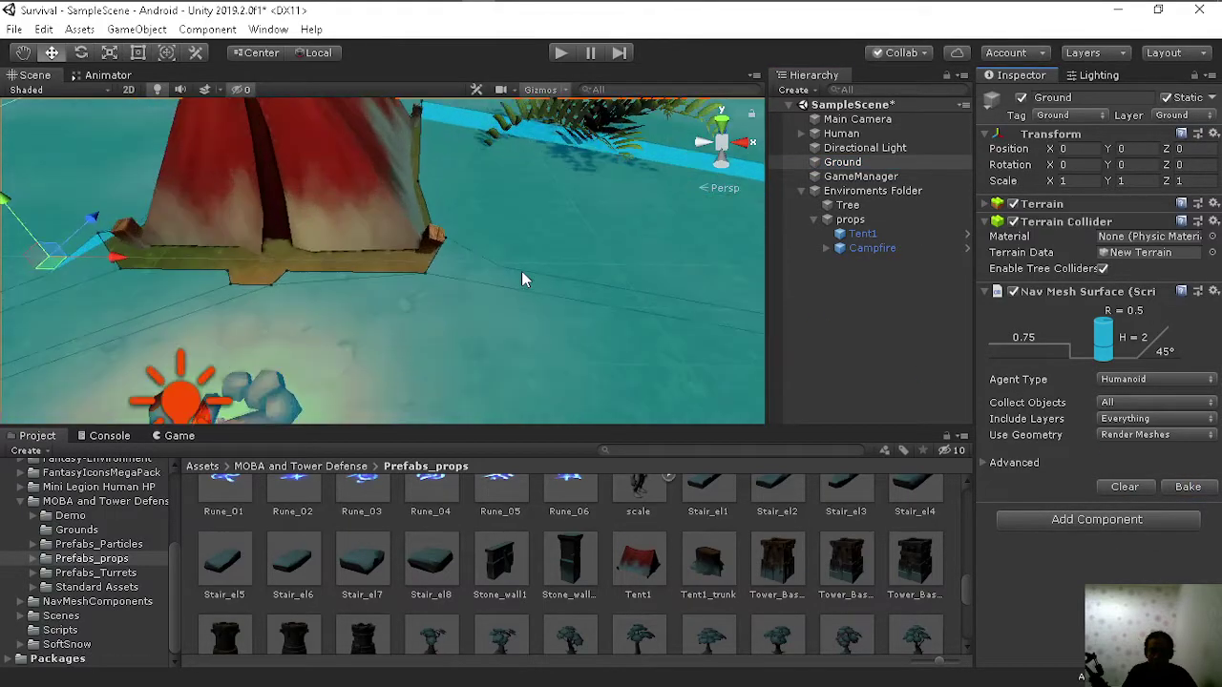
scroll(424, 241, up, 3)
scroll(457, 274, up, 3)
scroll(457, 274, down, 3)
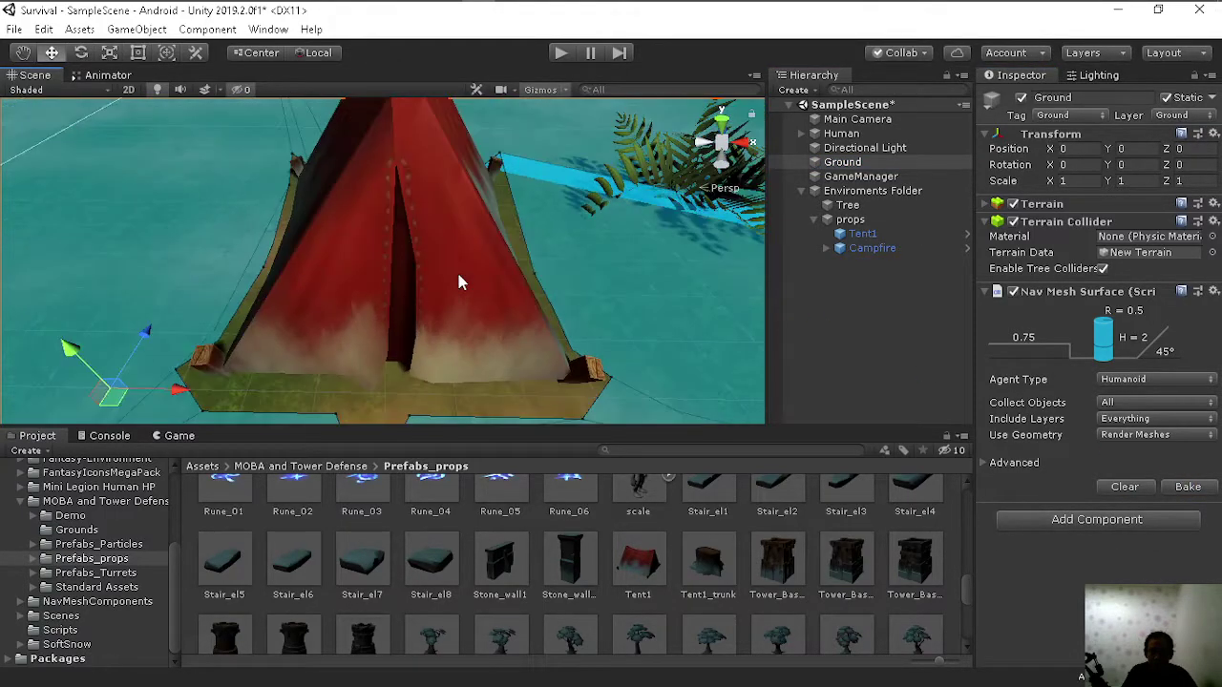
mouse_move(457, 269)
alt+mouse_down()
mouse_move(456, 256)
mouse_move(377, 254)
alt+mouse_up()
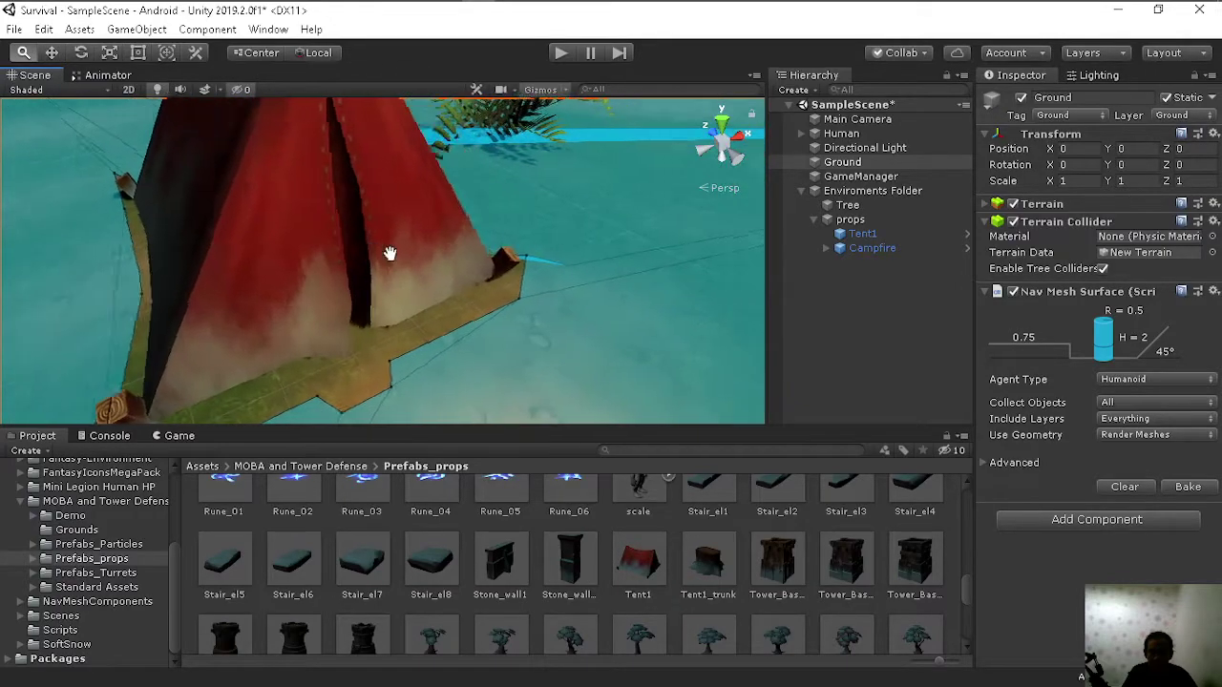
scroll(377, 254, down, 3)
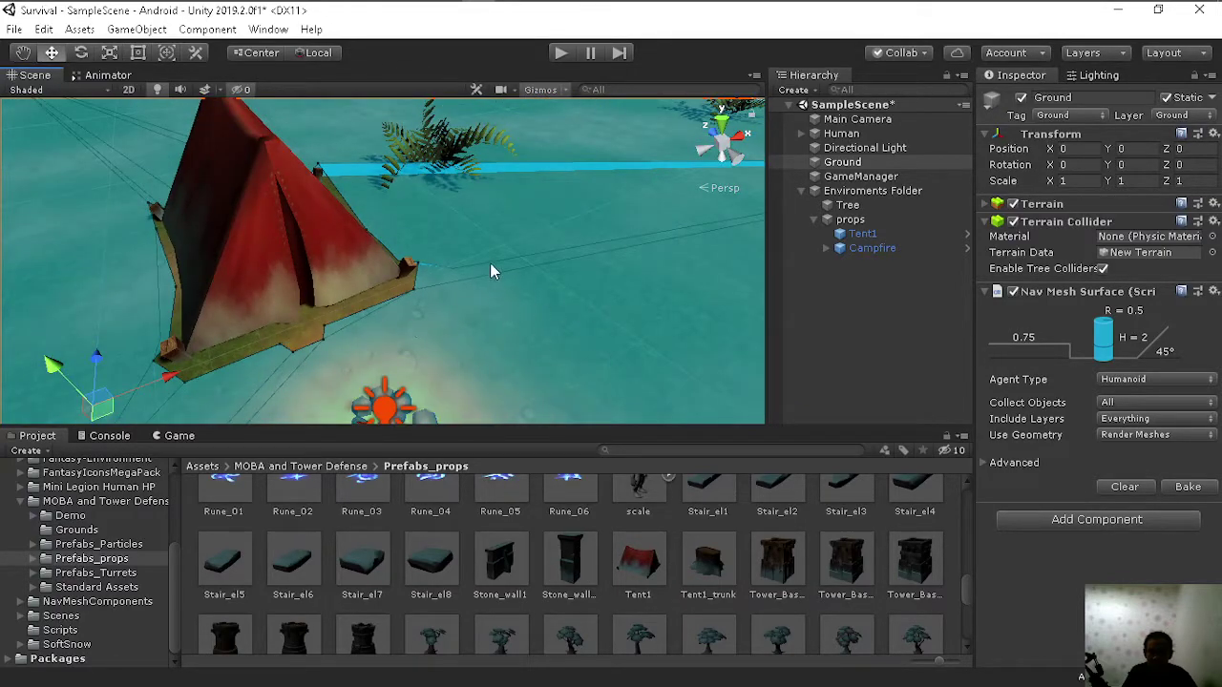
scroll(391, 212, down, 3)
scroll(390, 212, up, 3)
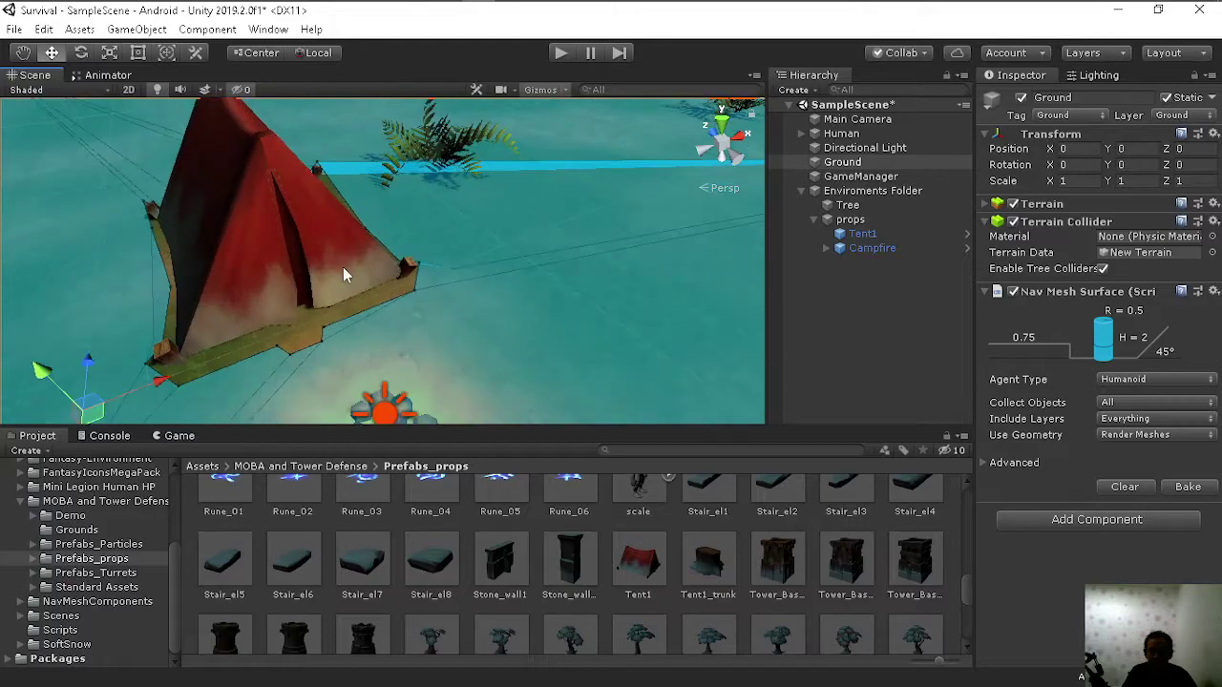
scroll(392, 265, down, 2)
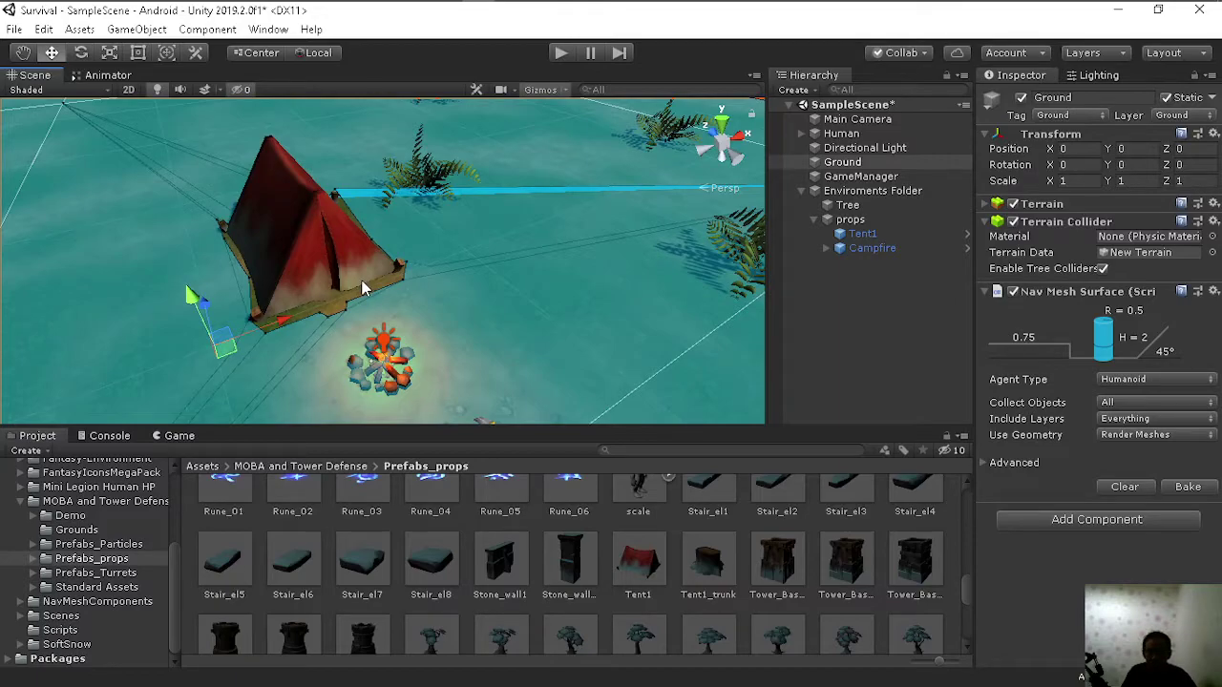
mouse_move(655, 355)
alt+right_down()
mouse_move(451, 245)
mouse_move(460, 286)
alt+right_up()
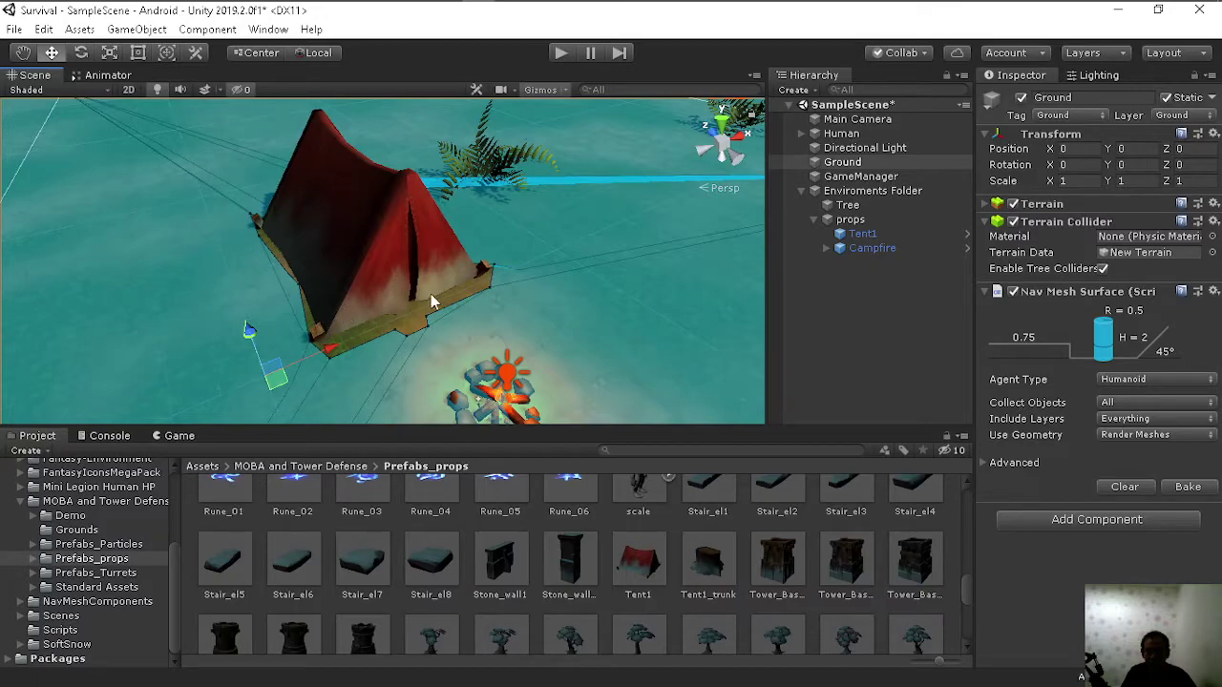
scroll(355, 256, down, 3)
scroll(459, 273, down, 2)
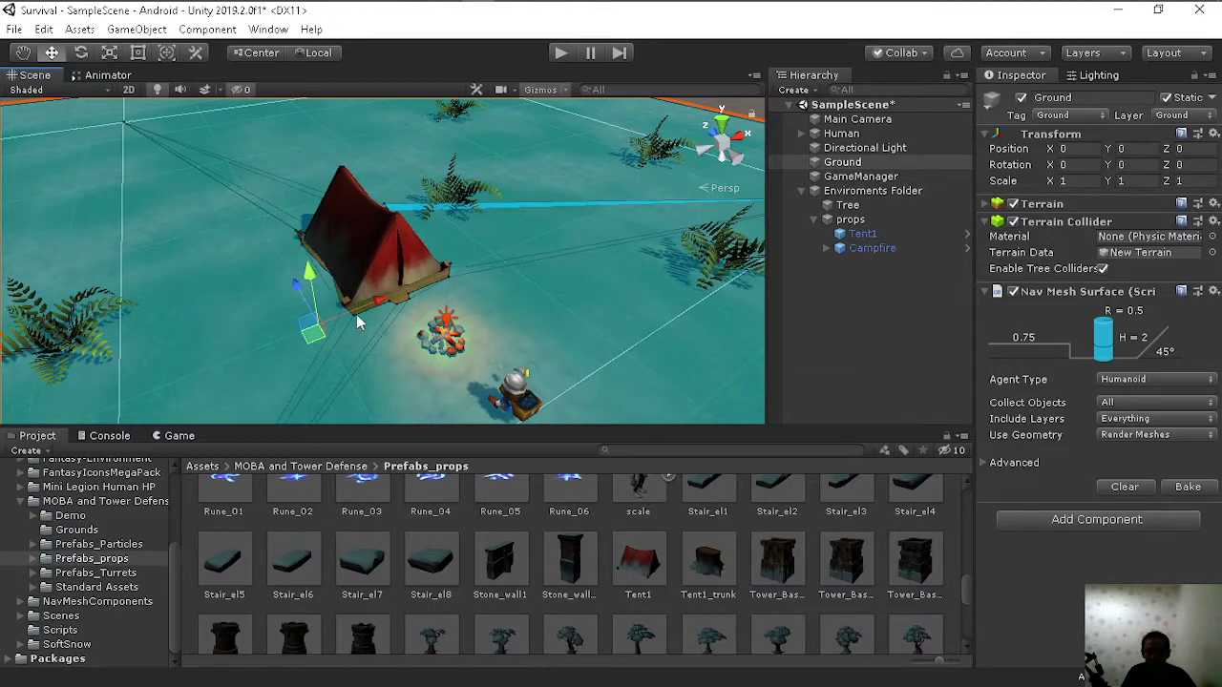
scroll(334, 259, up, 2)
scroll(387, 277, up, 2)
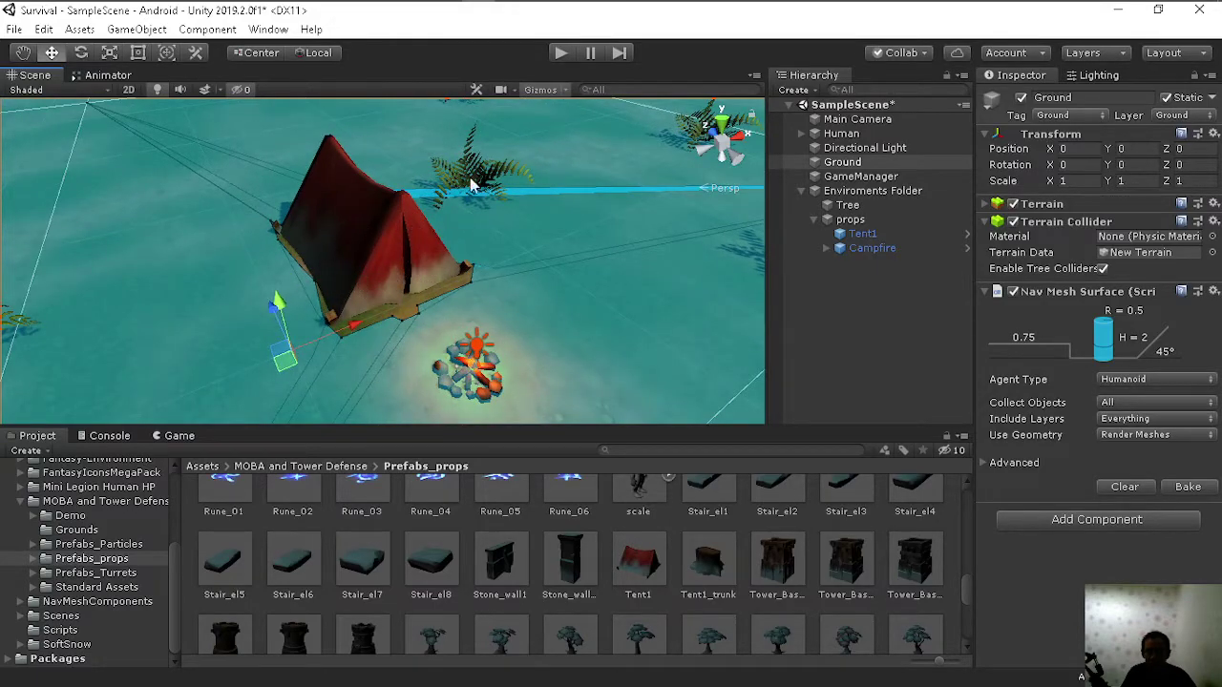
click(559, 55)
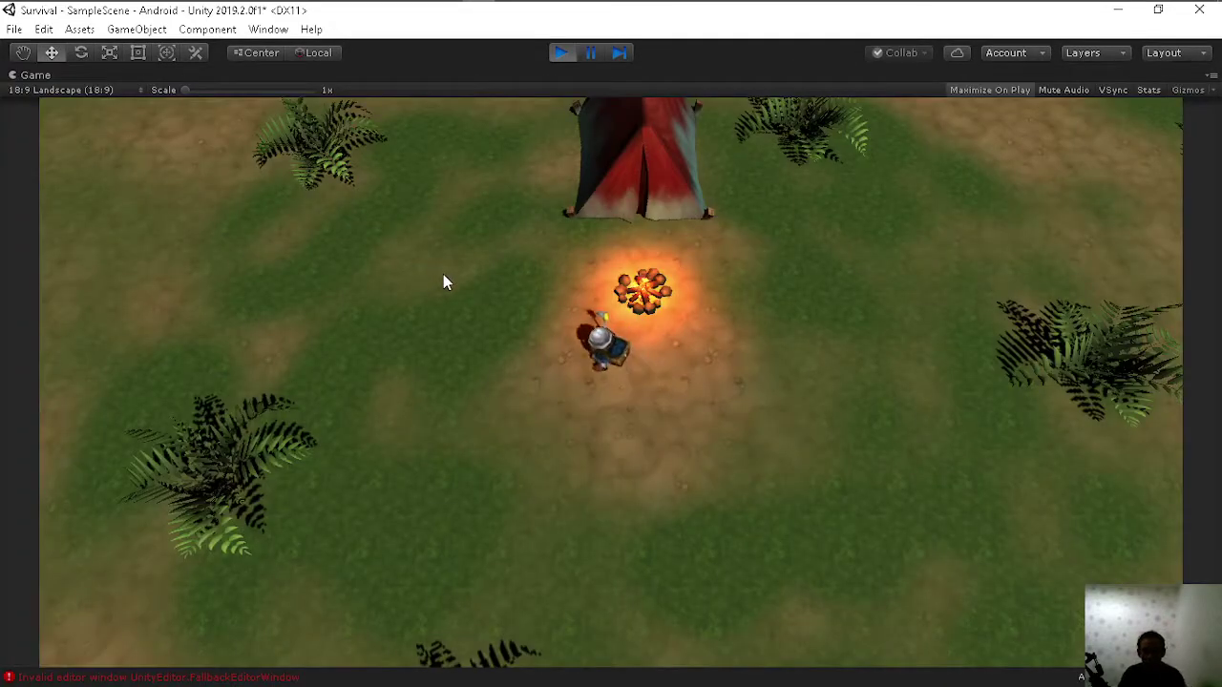
Step: Walk the character around all sides of the tent in the Game view
click(444, 277)
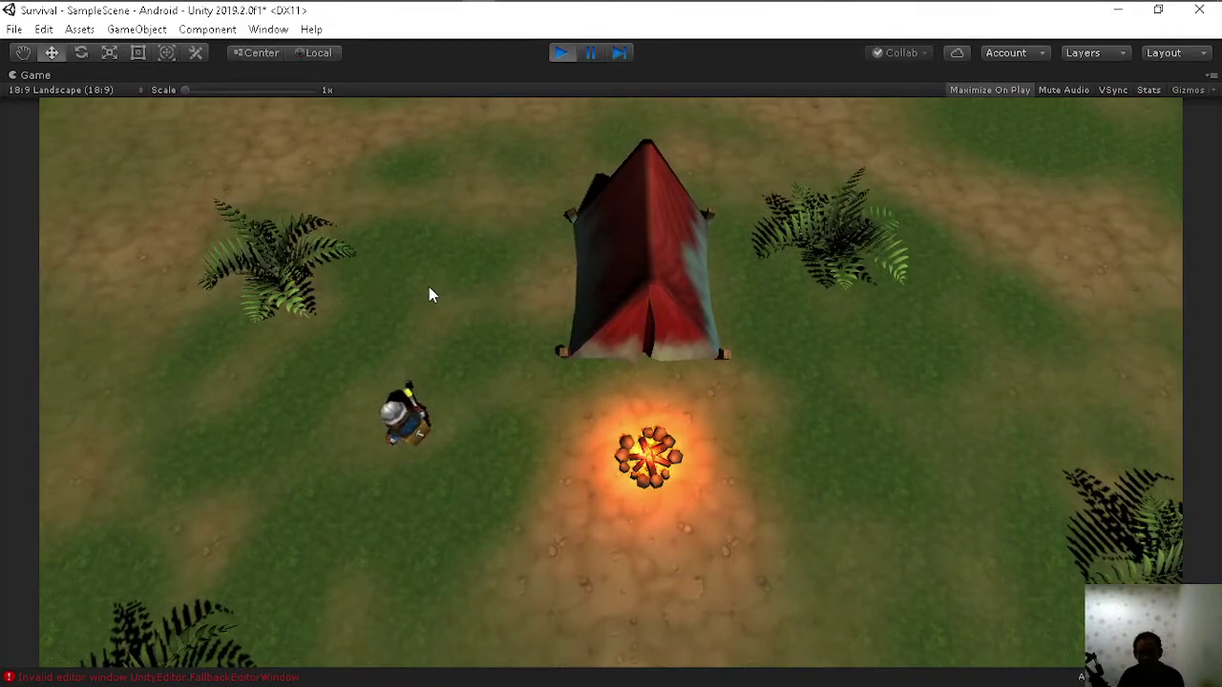
drag(428, 295, 518, 211)
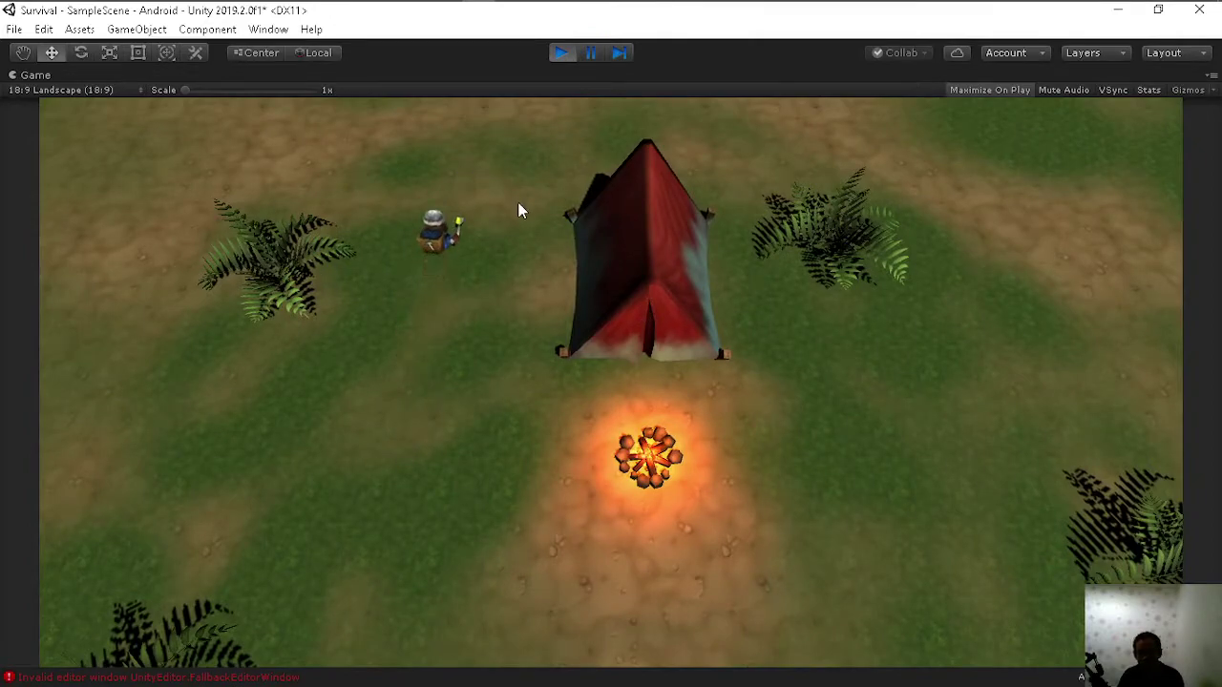
click(436, 321)
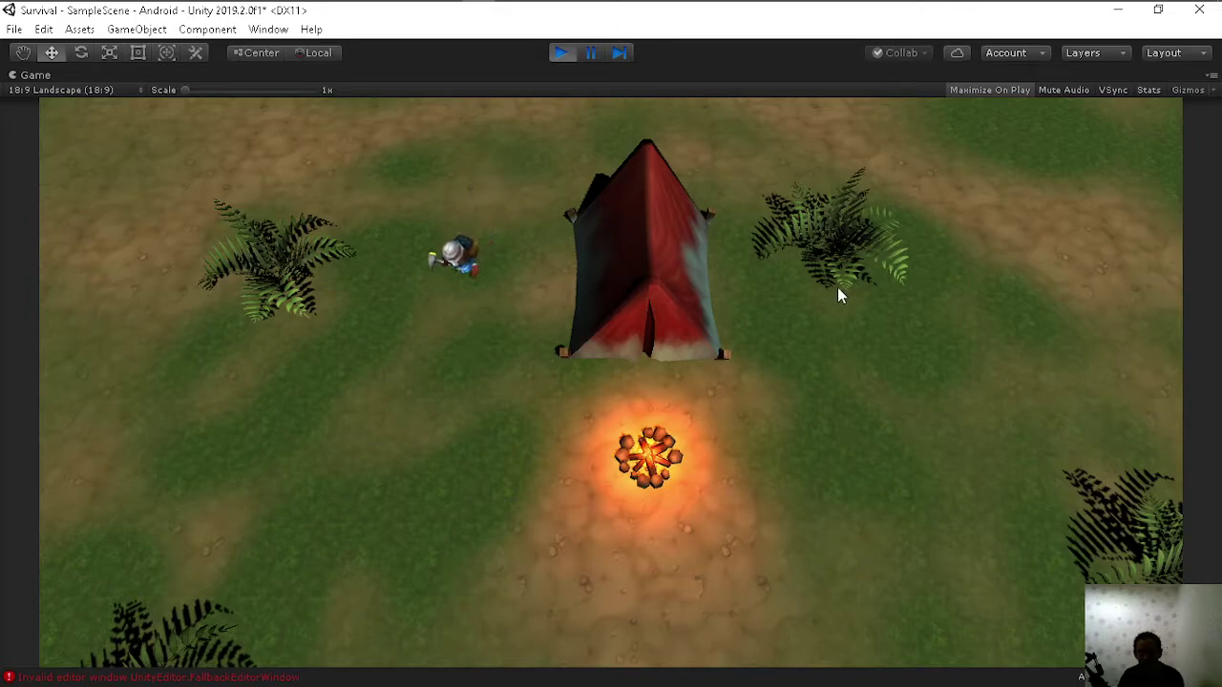
click(793, 291)
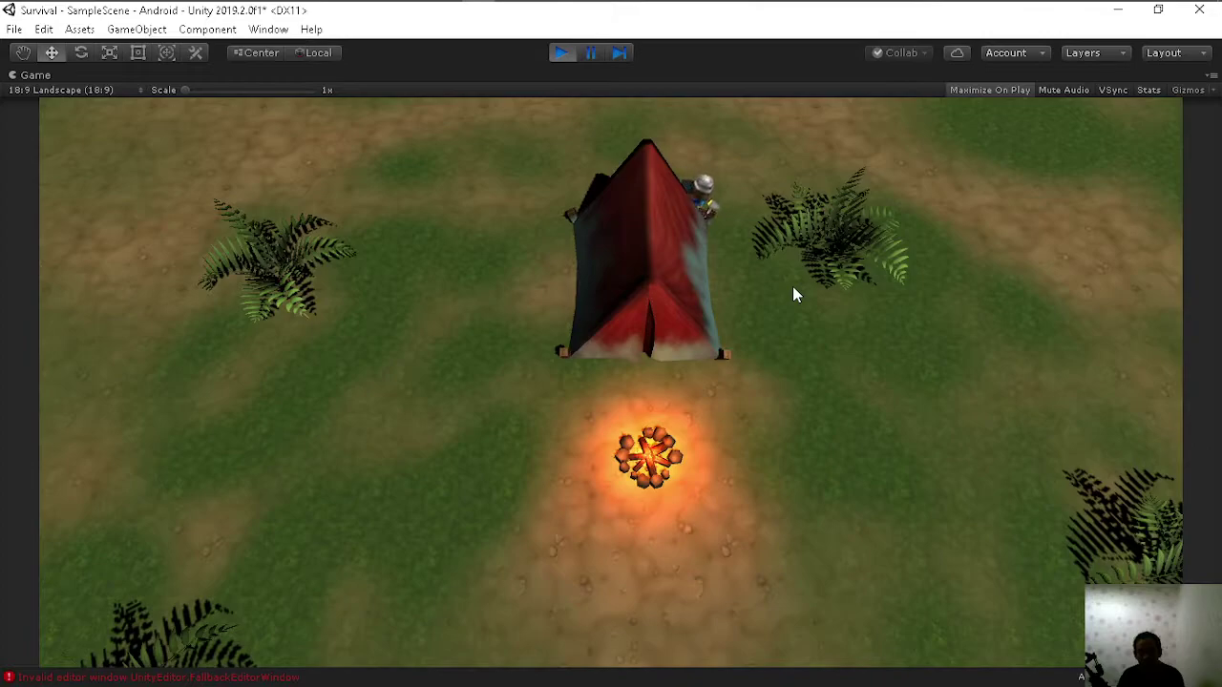
click(481, 300)
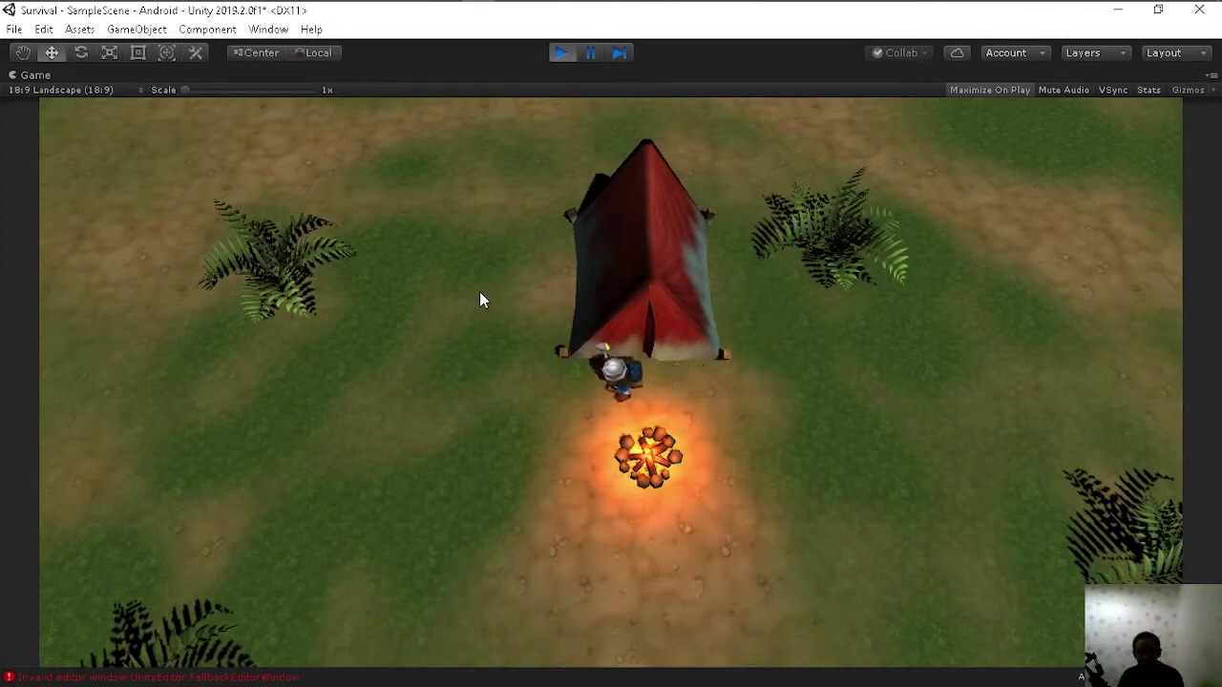
click(760, 290)
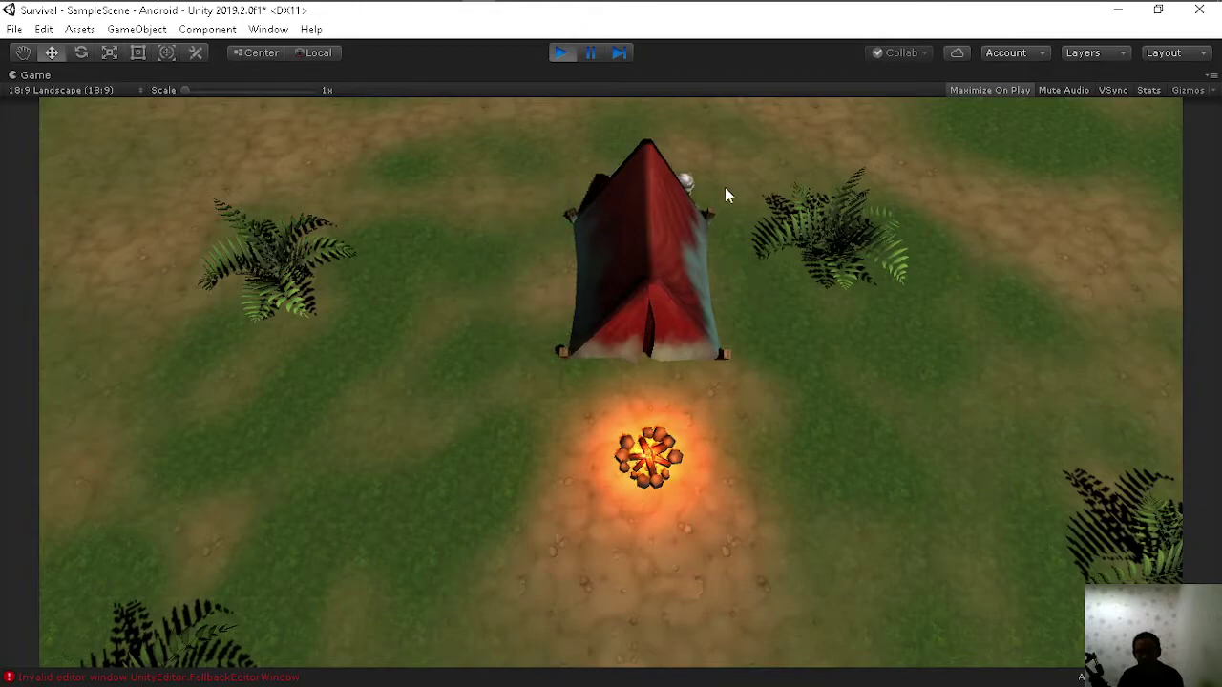
click(608, 379)
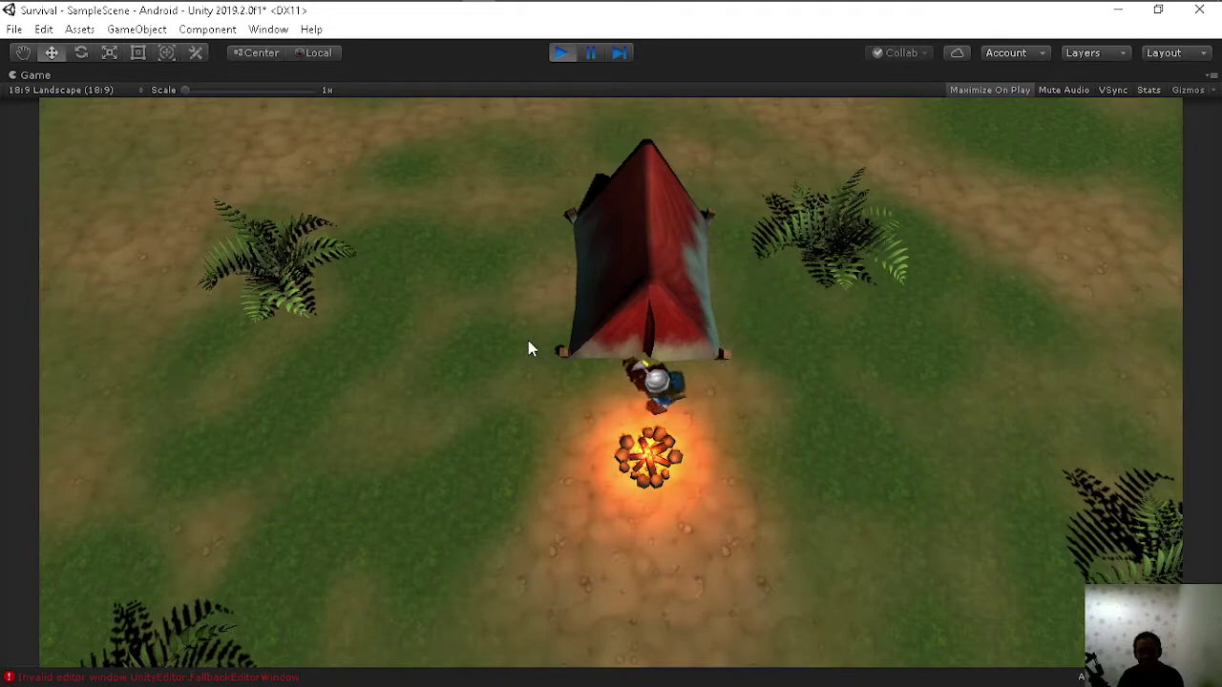
Step: Walk the character past the campfire, then exit Play mode
click(528, 349)
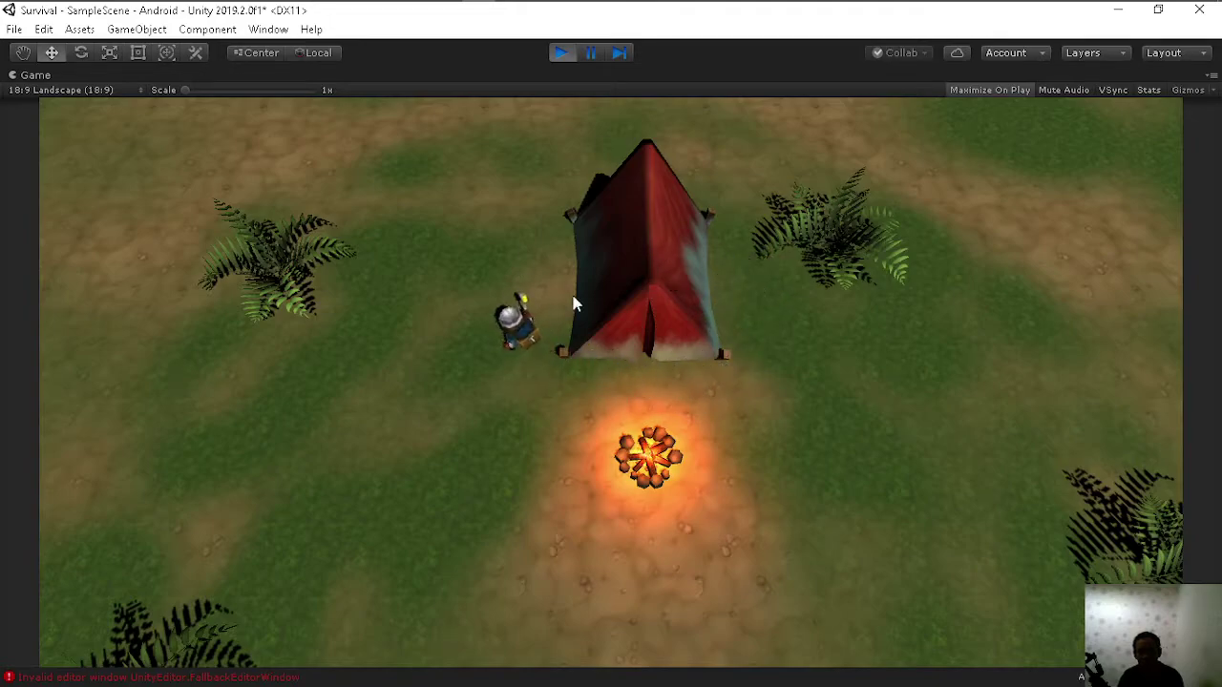
click(450, 404)
click(757, 542)
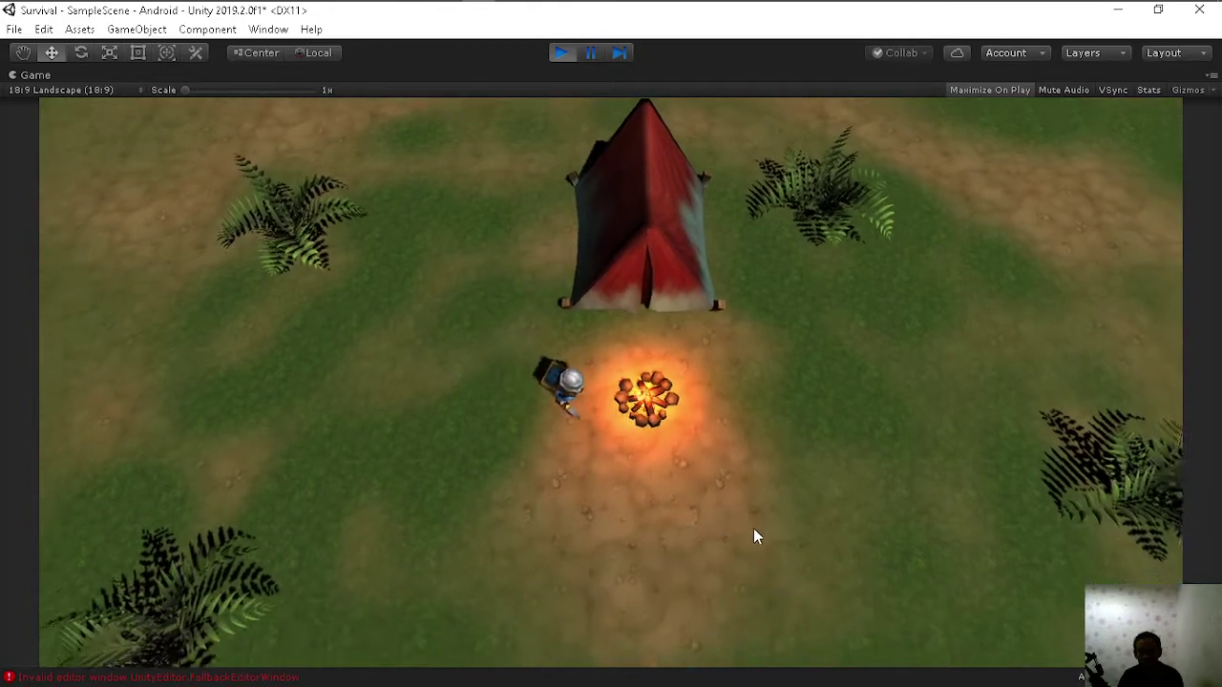
click(834, 321)
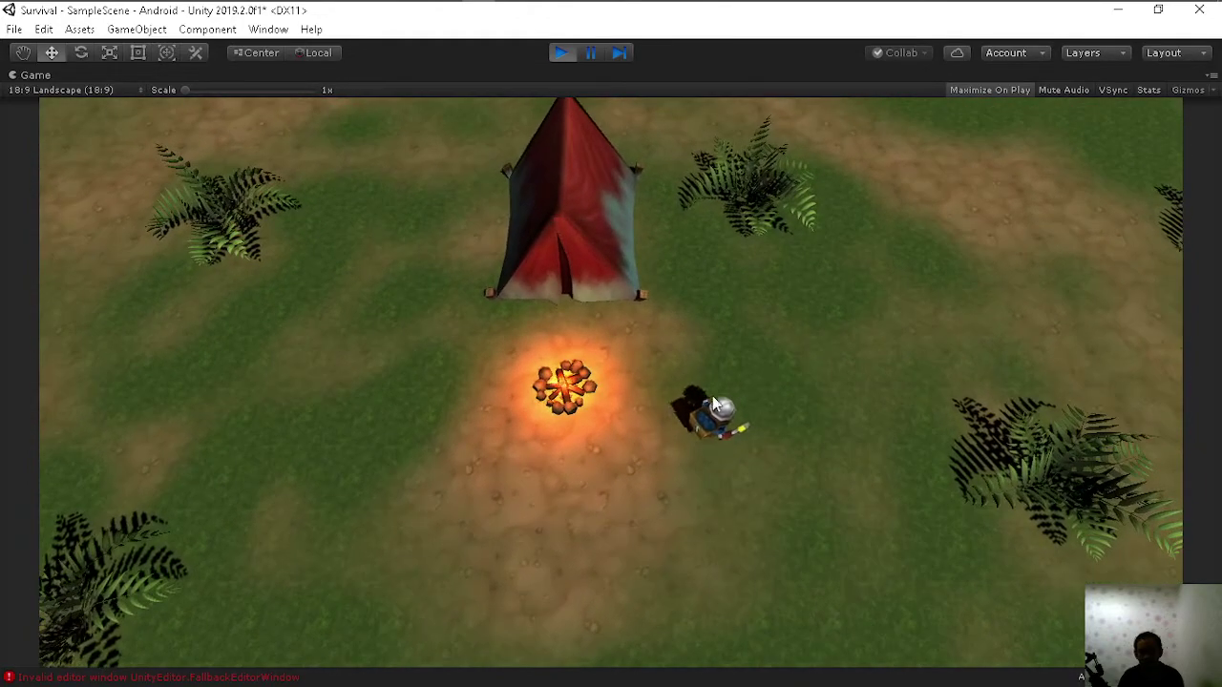
click(683, 465)
click(557, 57)
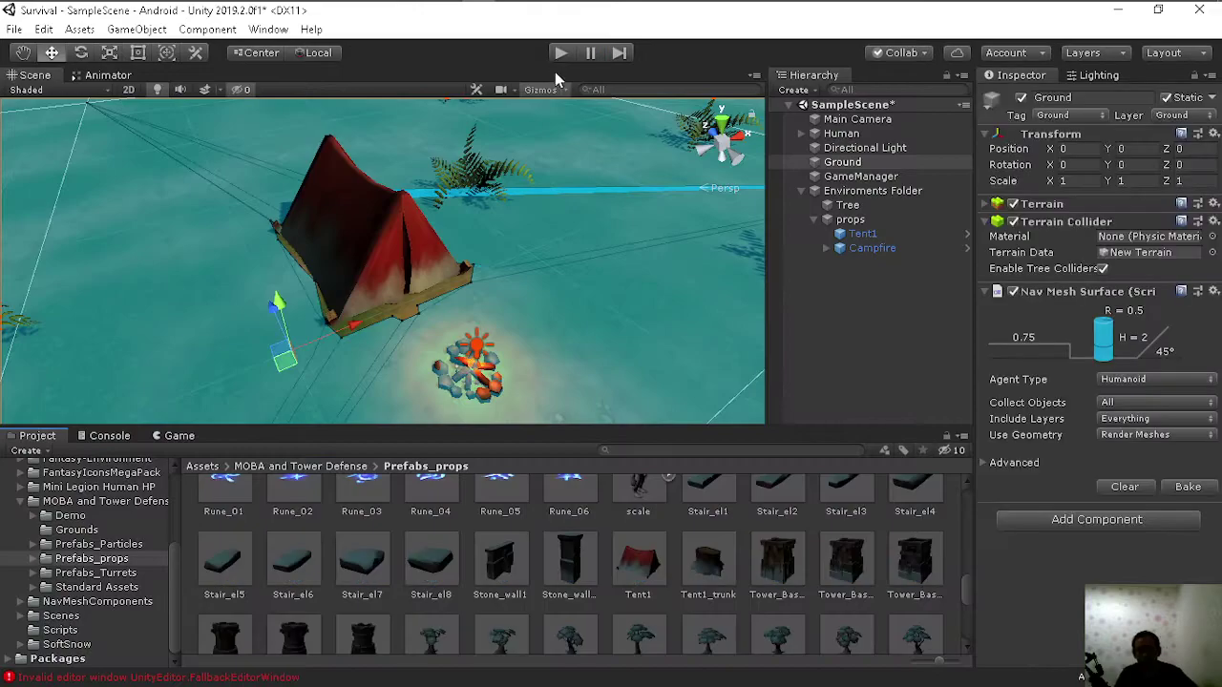
Step: Select Ground, collapse Terrain Collider and Nav Mesh Surface, and expand Terrain
drag(864, 191, 844, 170)
click(843, 170)
click(817, 193)
click(802, 190)
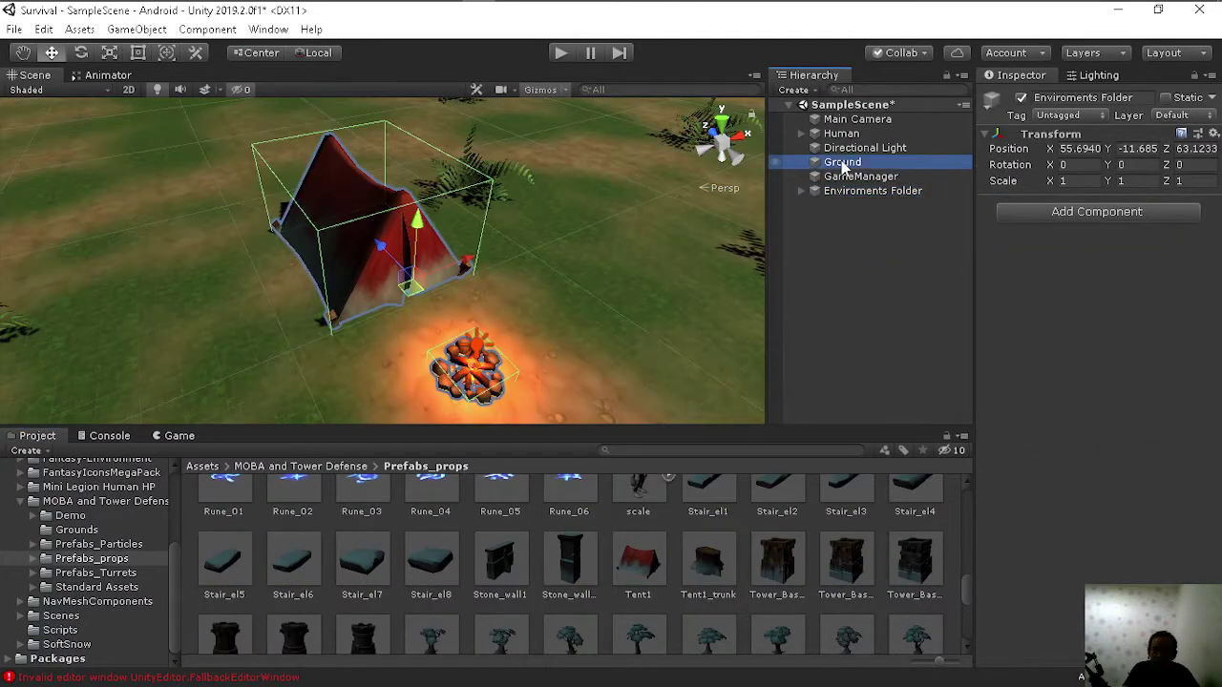
click(843, 167)
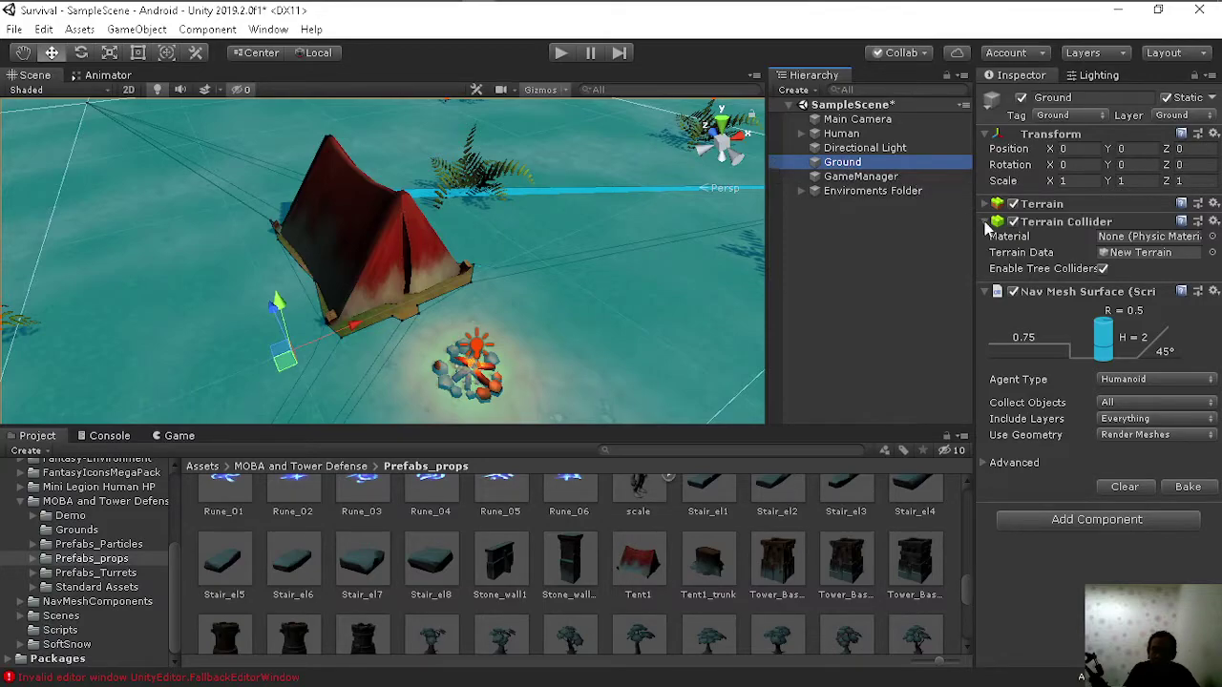
click(985, 222)
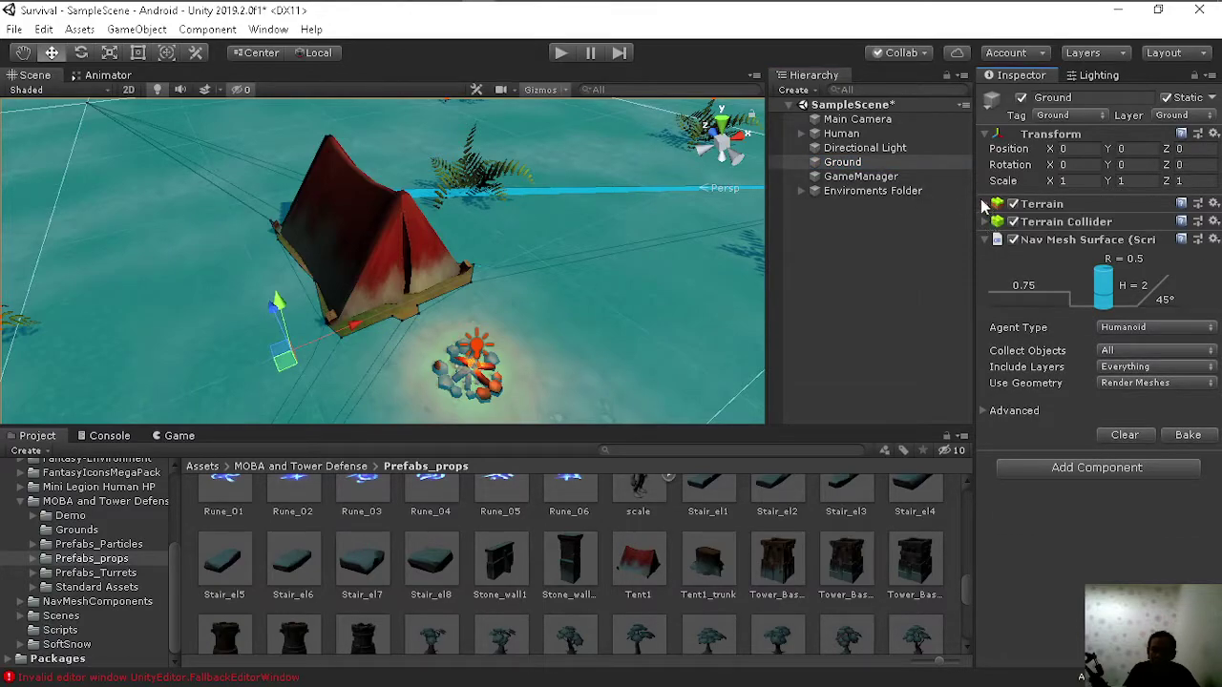
click(985, 240)
click(987, 205)
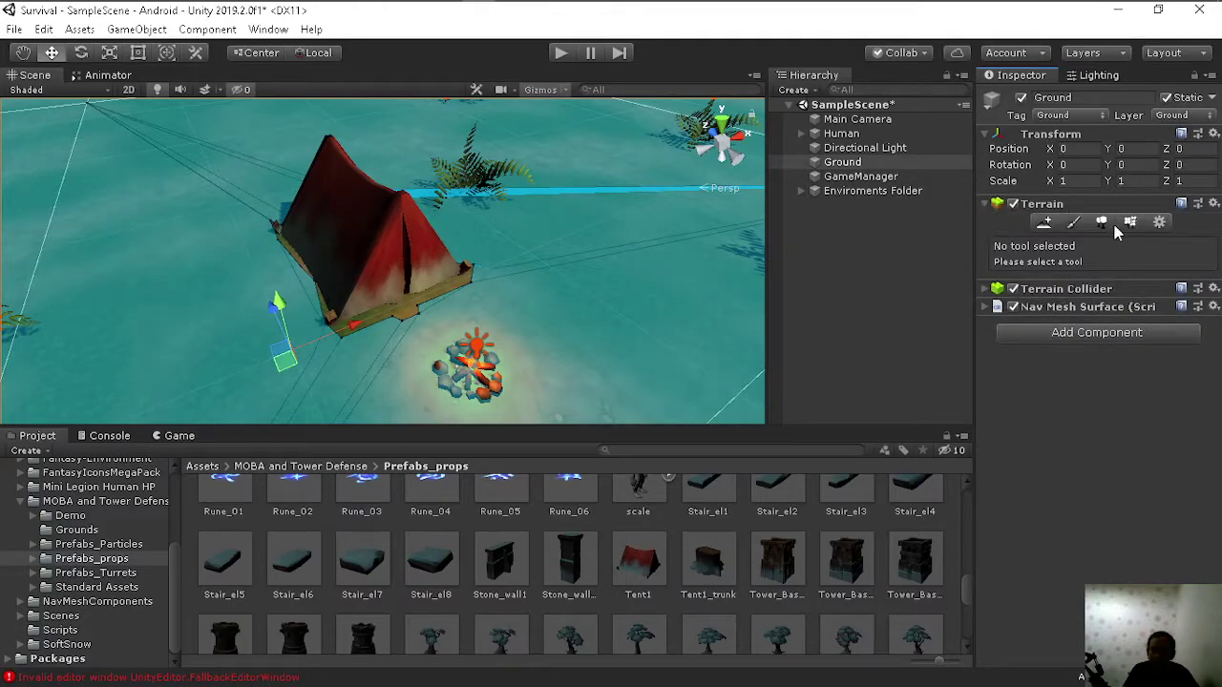
Step: Switch Terrain to Paint Trees and choose Edit Trees > Add Tree
click(1103, 223)
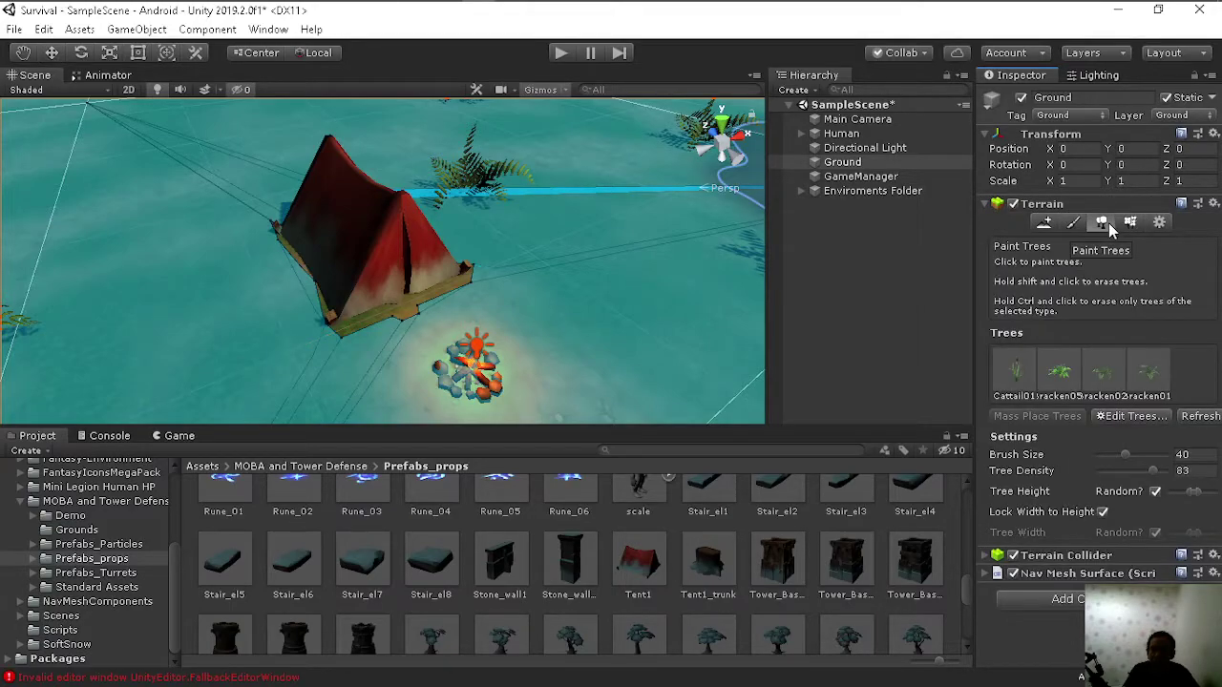
click(1133, 417)
click(1133, 421)
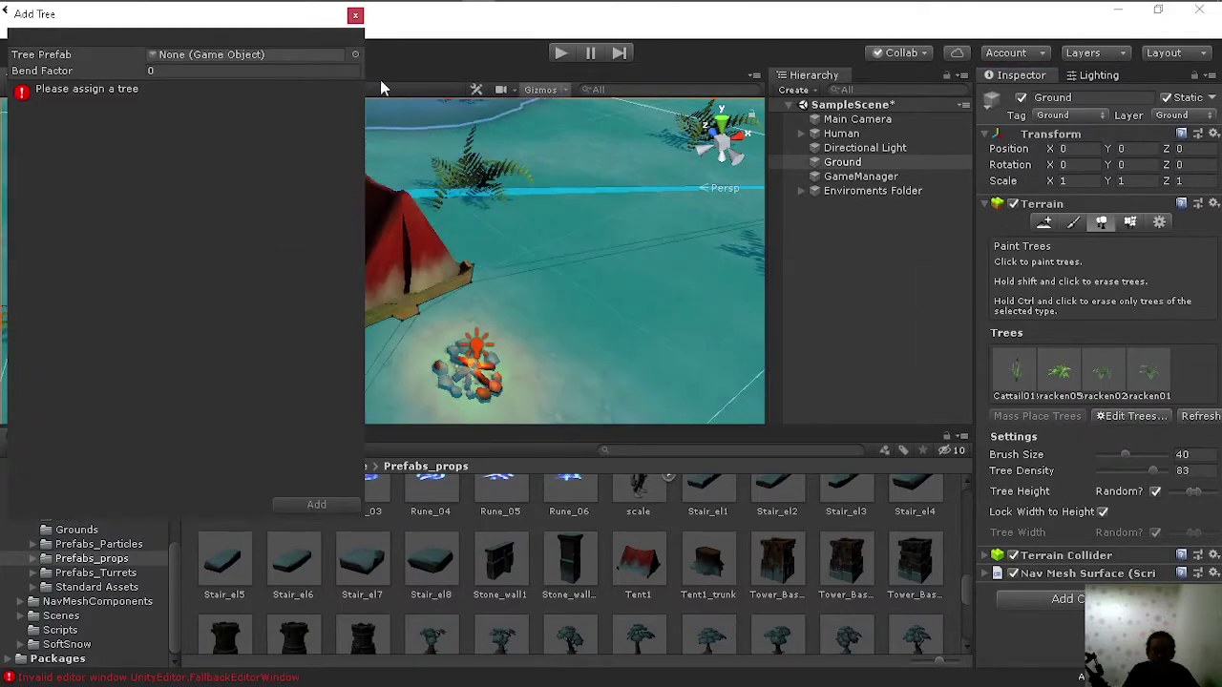
Step: Open the Add Tree prefab picker and browse the assets to the Bush01–Bush14 prefabs
click(355, 57)
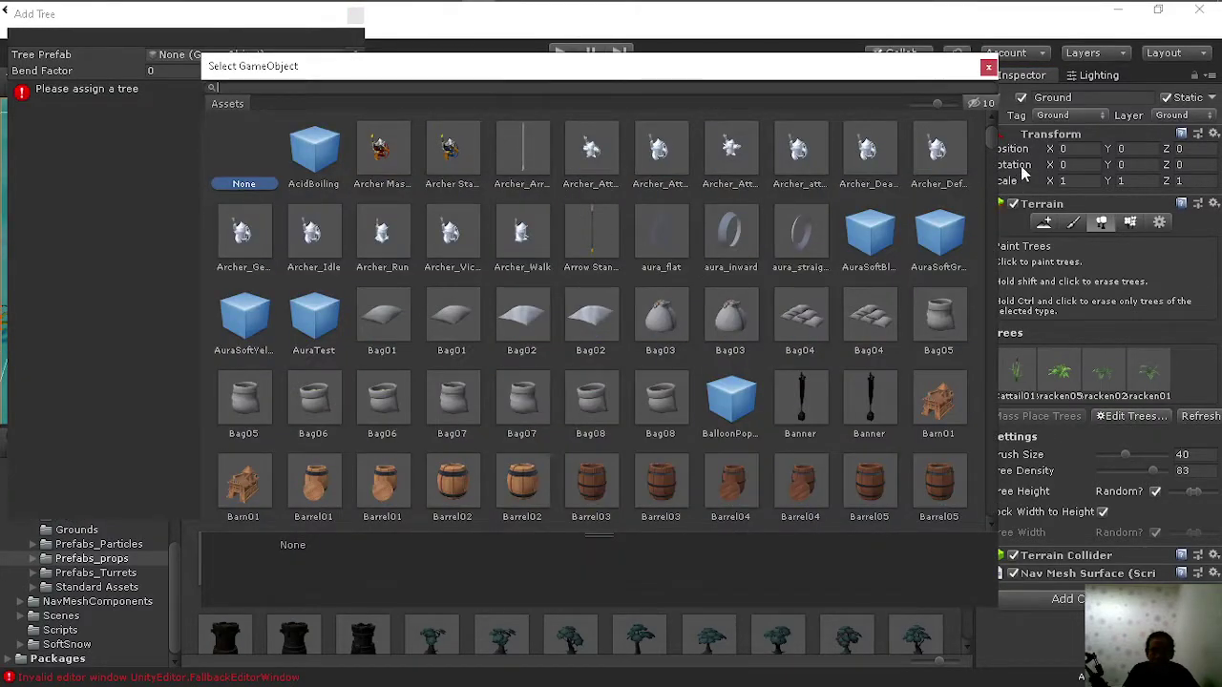
scroll(843, 202, down, 10)
scroll(635, 254, down, 3)
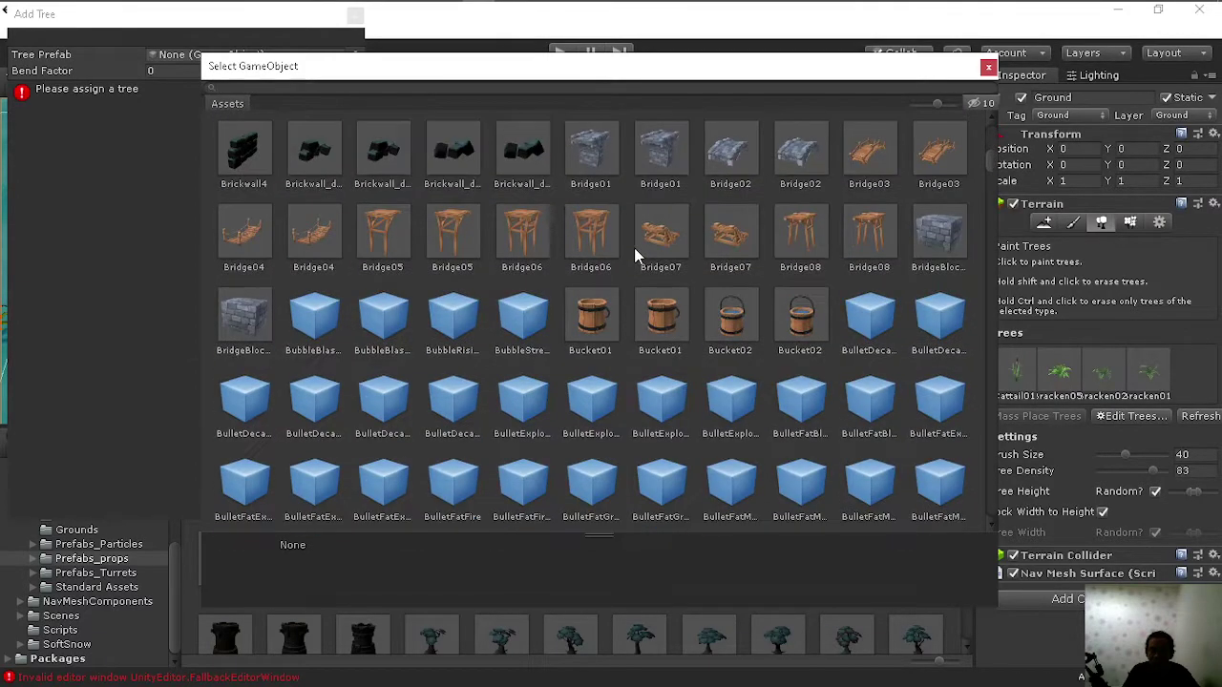
scroll(636, 254, down, 3)
scroll(636, 254, down, 3)
scroll(635, 254, down, 2)
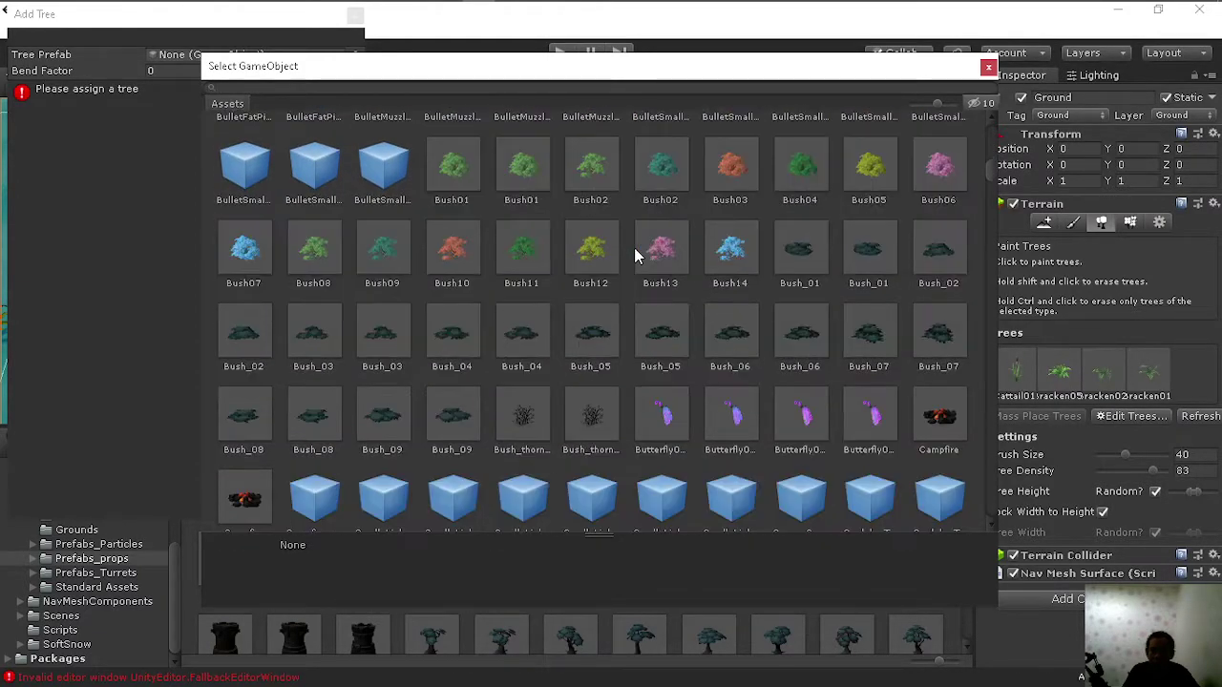
scroll(636, 254, down, 2)
scroll(636, 254, down, 2)
scroll(636, 254, down, 1)
scroll(636, 254, down, 3)
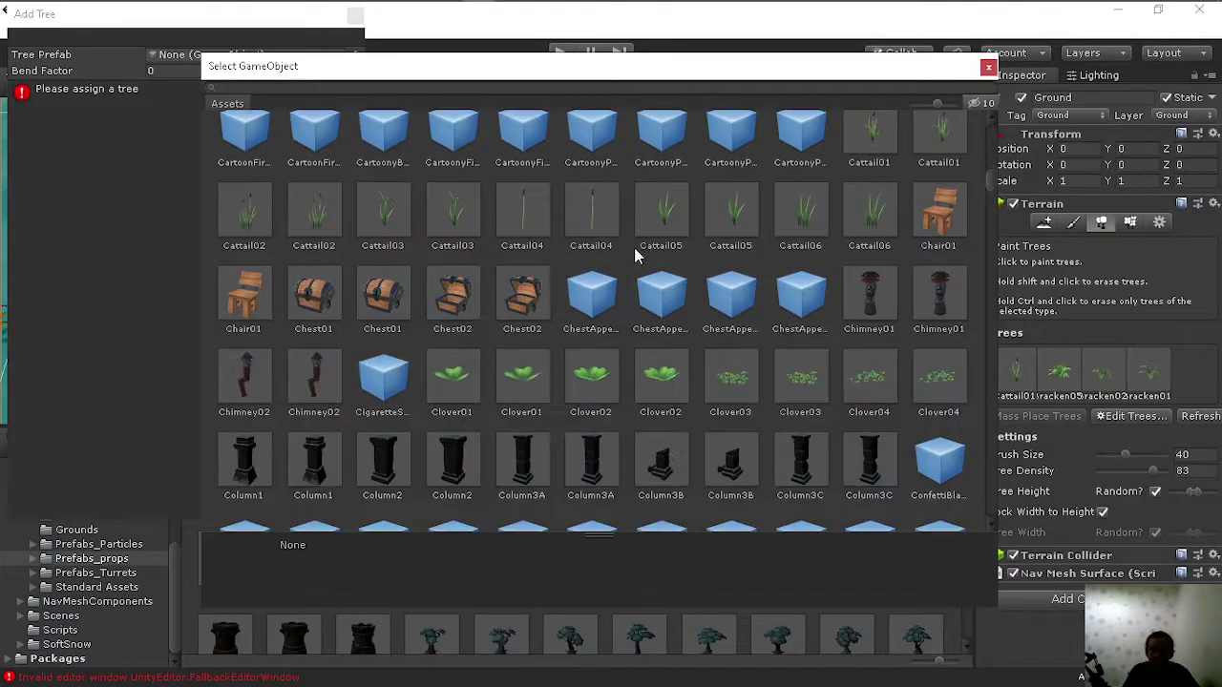
scroll(636, 254, down, 1)
scroll(636, 254, down, 2)
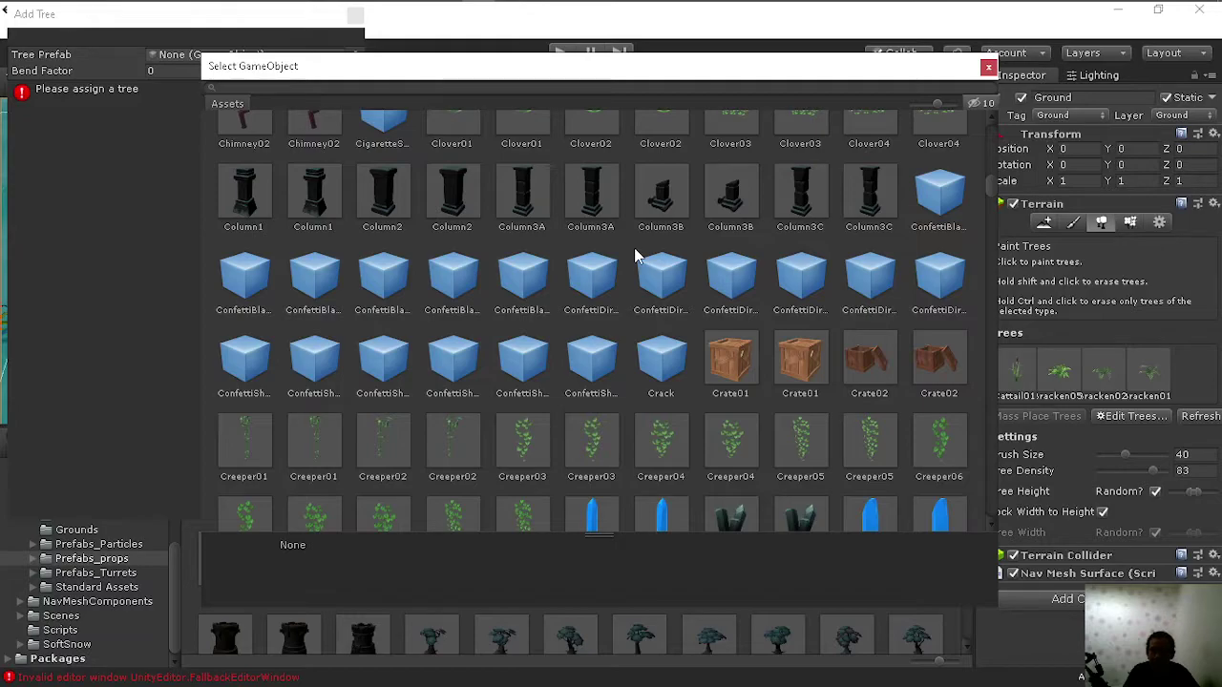
scroll(636, 256, down, 2)
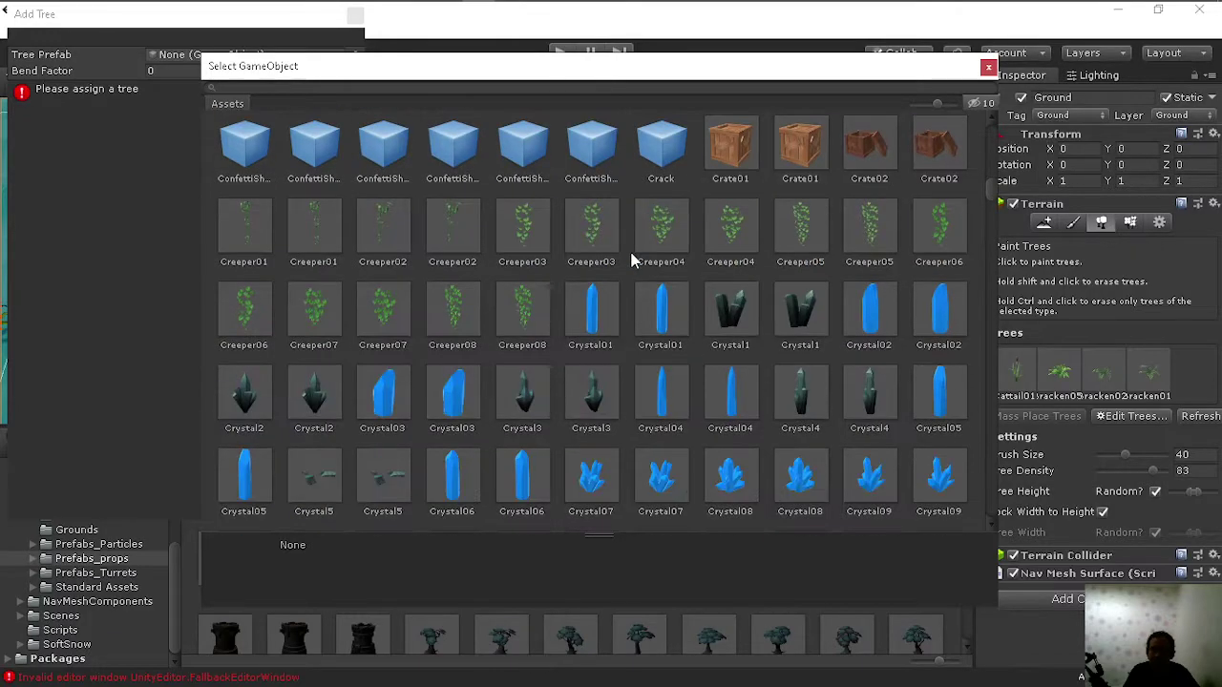
scroll(633, 259, down, 2)
scroll(633, 259, down, 2)
scroll(633, 260, down, 1)
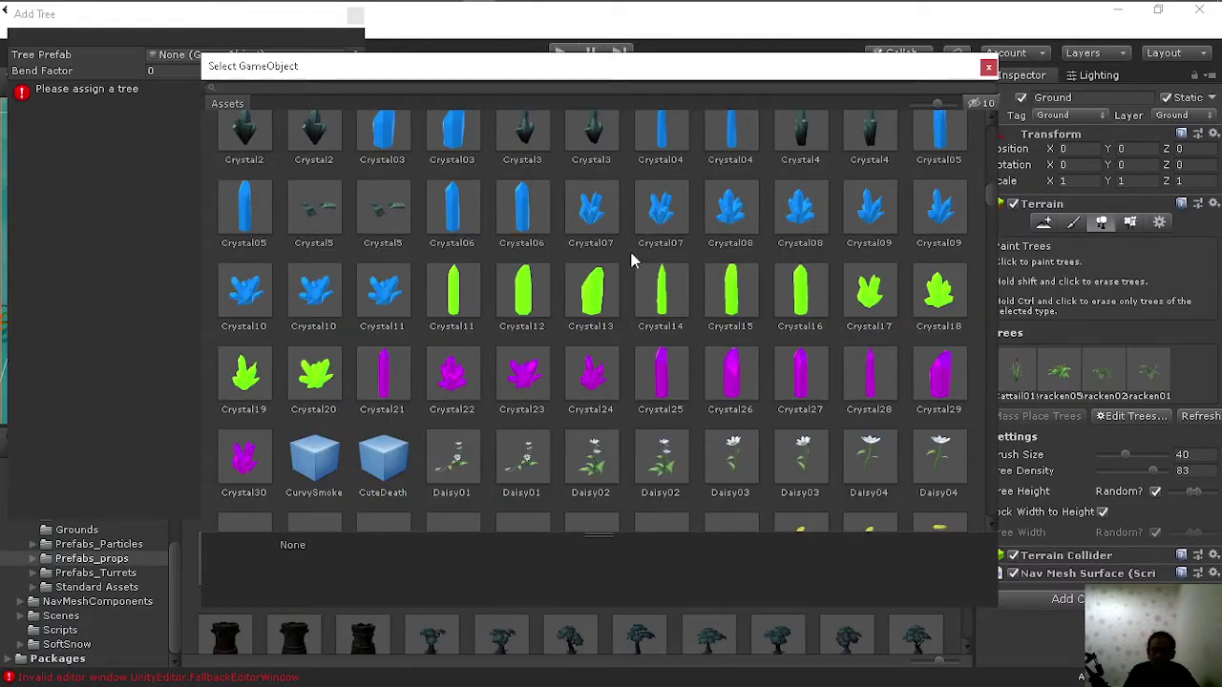
scroll(631, 259, down, 3)
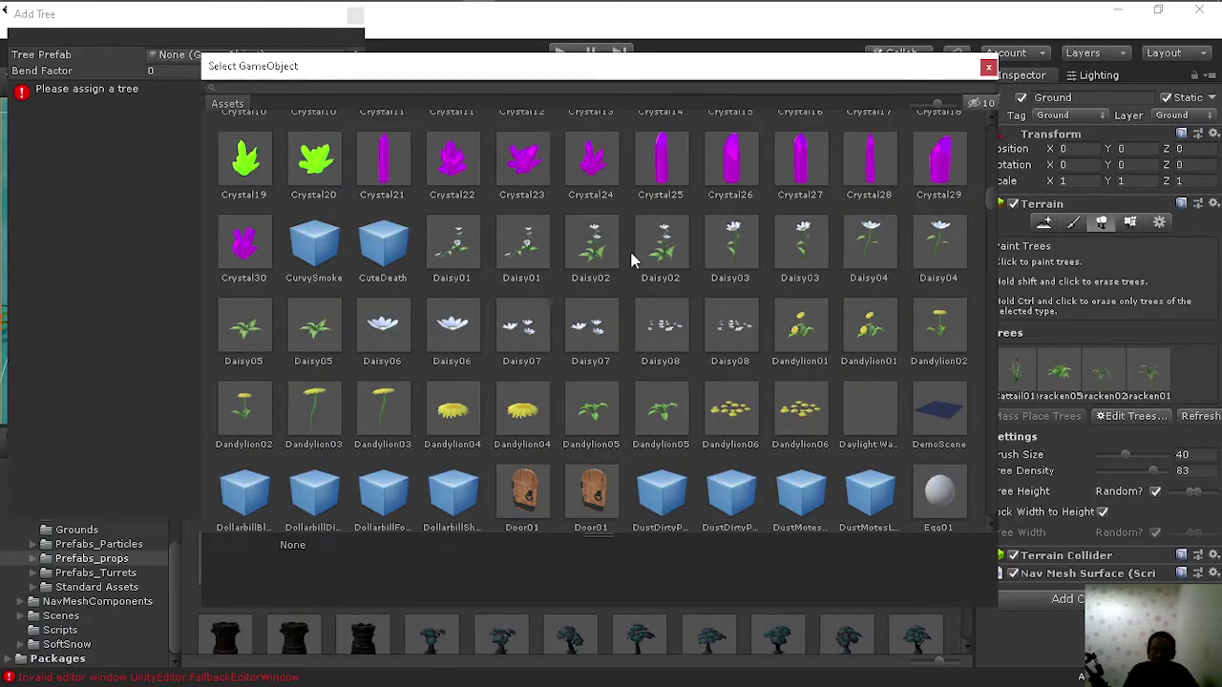
scroll(630, 260, down, 2)
scroll(631, 260, down, 3)
scroll(631, 260, down, 3)
scroll(631, 259, down, 3)
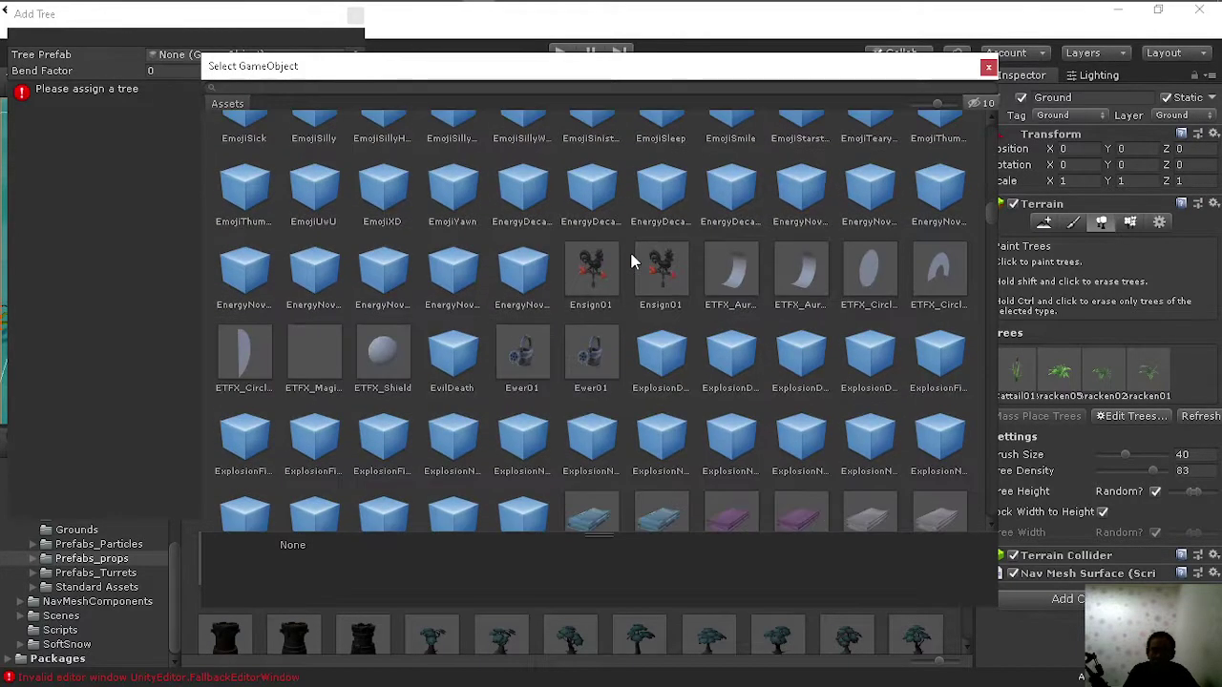
scroll(631, 260, down, 1)
scroll(631, 260, down, 3)
scroll(631, 259, down, 3)
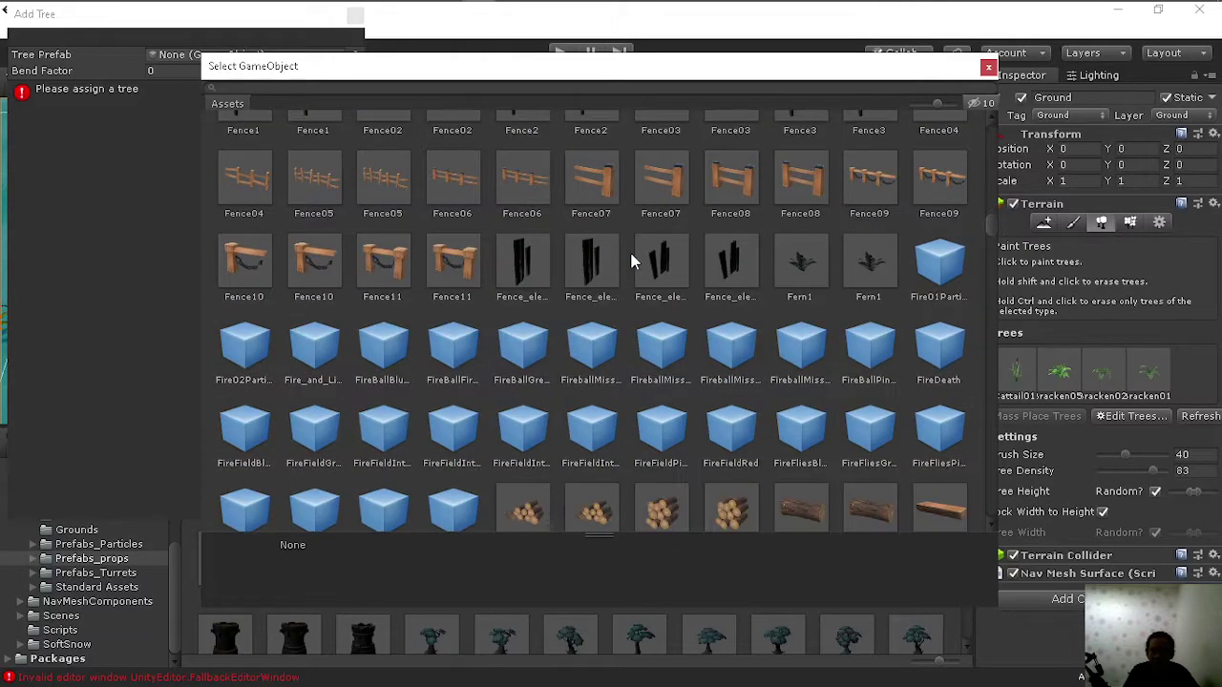
scroll(631, 259, down, 3)
scroll(631, 260, down, 1)
scroll(631, 259, down, 1)
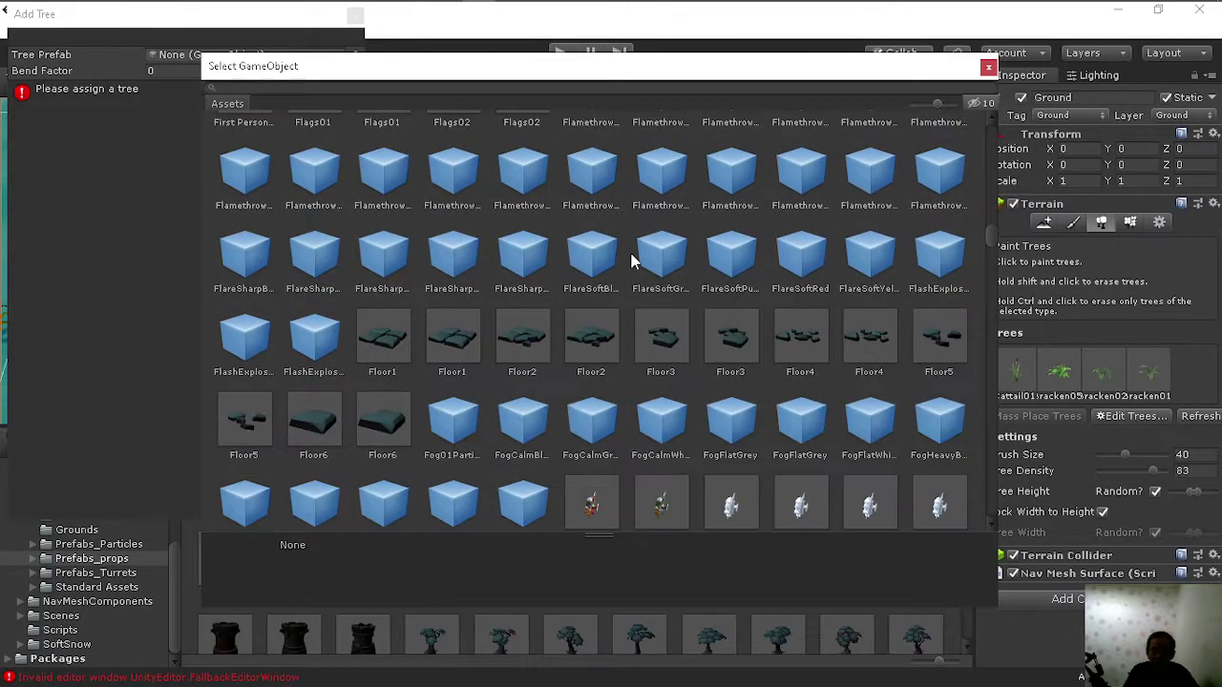
scroll(631, 260, down, 3)
scroll(631, 259, down, 2)
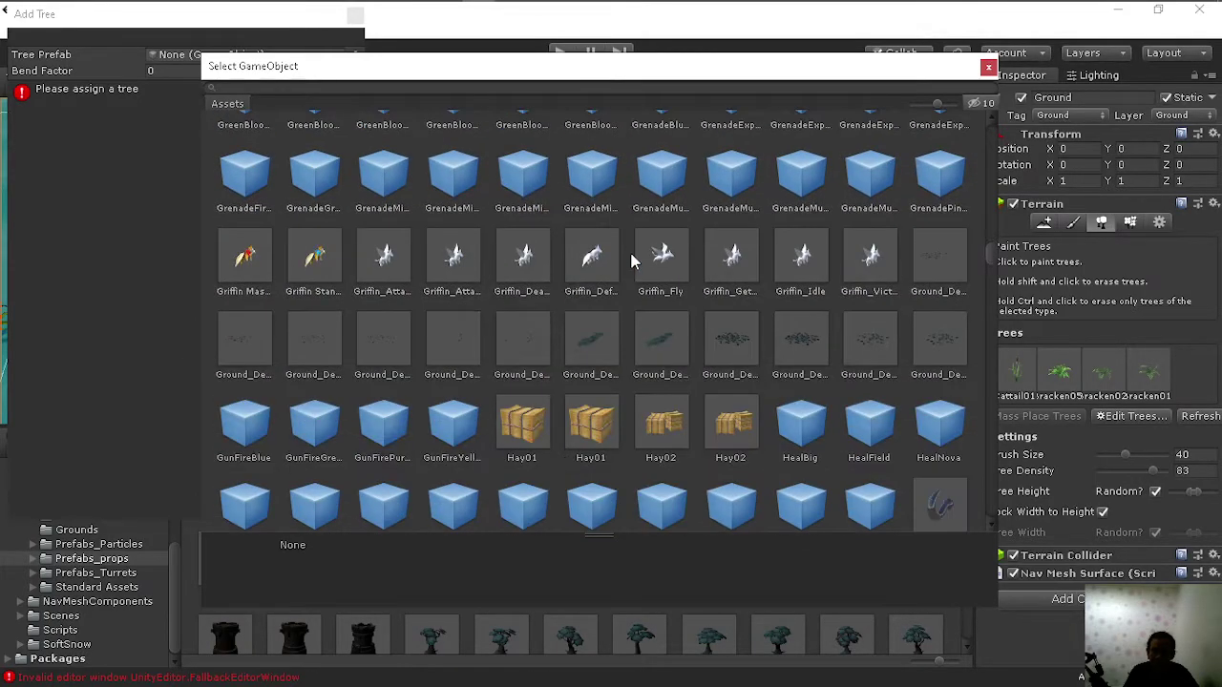
scroll(631, 260, down, 1)
scroll(631, 259, up, 3)
scroll(631, 260, up, 3)
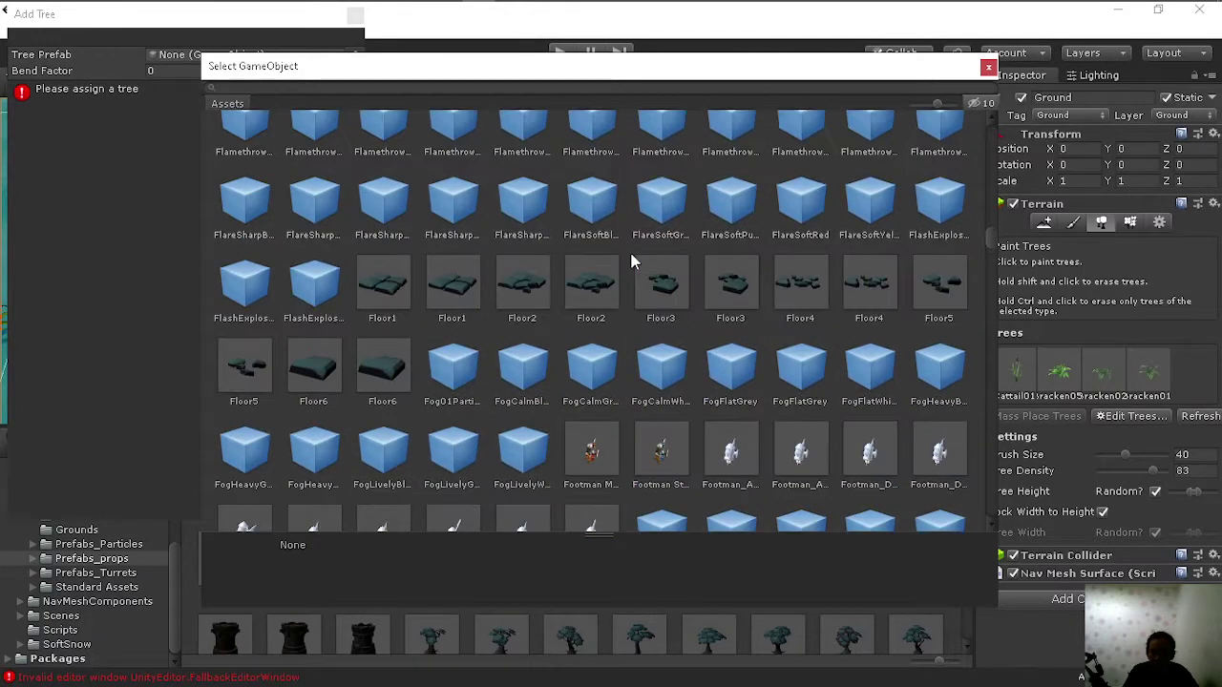
scroll(631, 259, up, 3)
scroll(631, 260, up, 2)
scroll(631, 259, up, 3)
scroll(631, 260, up, 3)
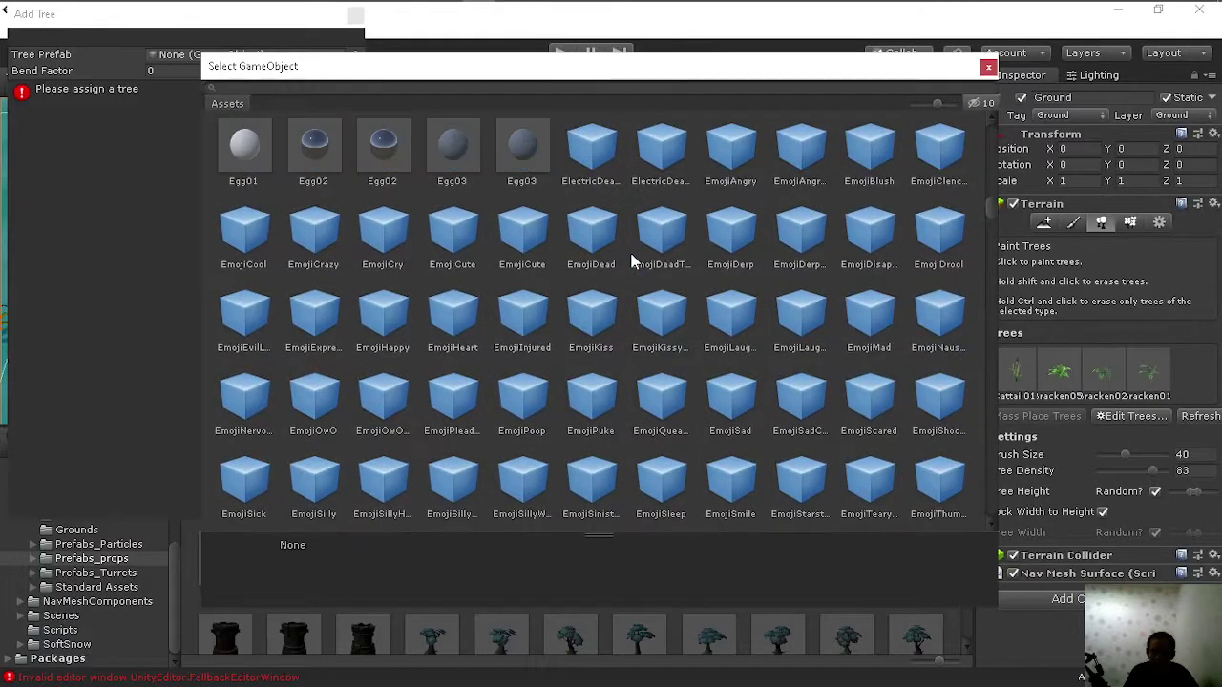
scroll(631, 260, up, 3)
scroll(631, 259, up, 1)
scroll(631, 259, up, 3)
scroll(631, 259, up, 3)
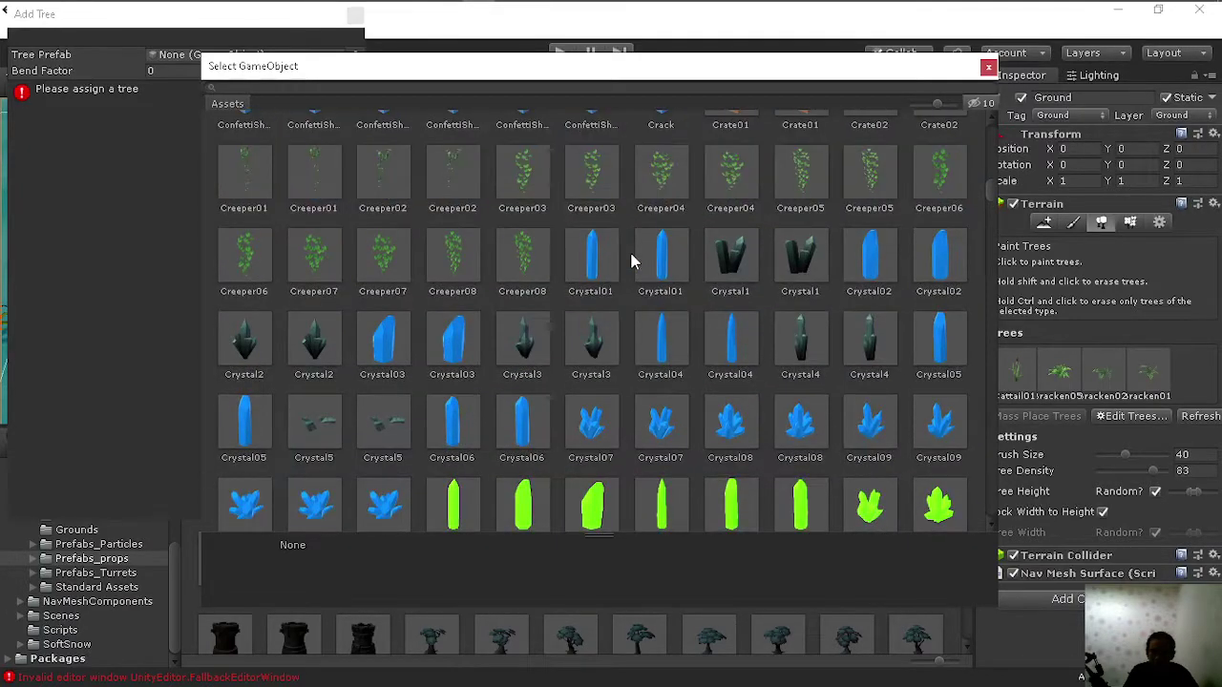
scroll(631, 259, up, 3)
scroll(631, 260, up, 3)
scroll(631, 260, up, 3)
scroll(631, 260, up, 3)
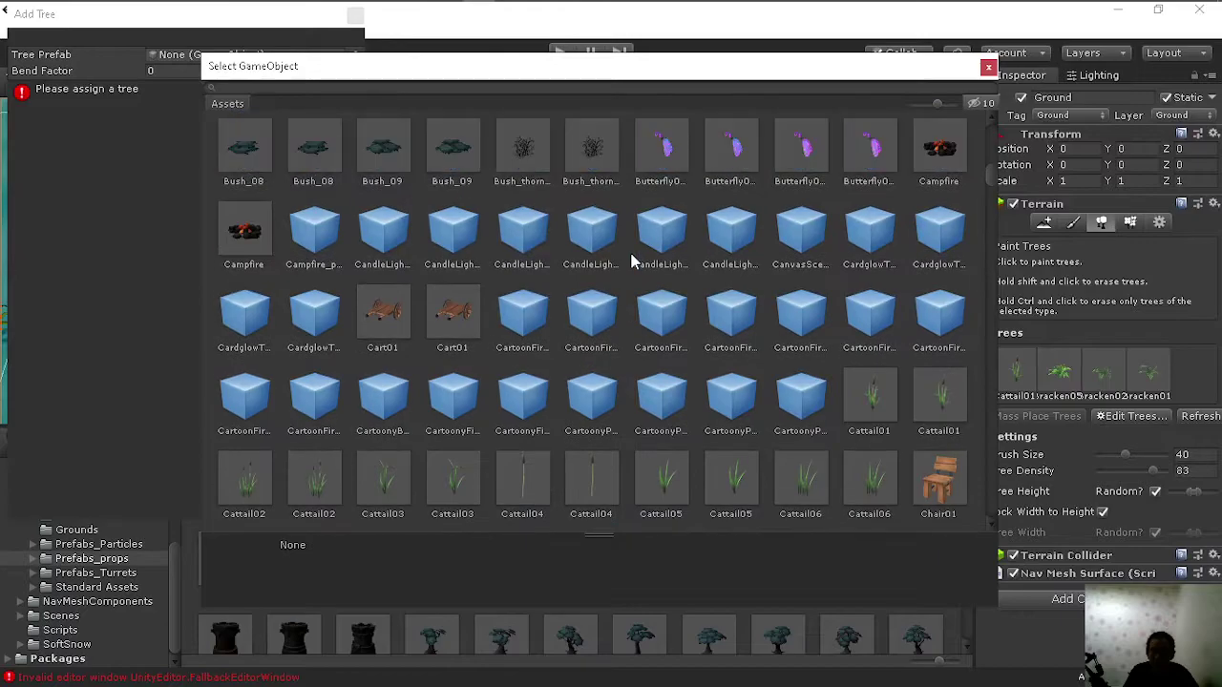
scroll(631, 260, up, 3)
scroll(631, 259, up, 2)
scroll(631, 260, up, 3)
scroll(631, 259, down, 3)
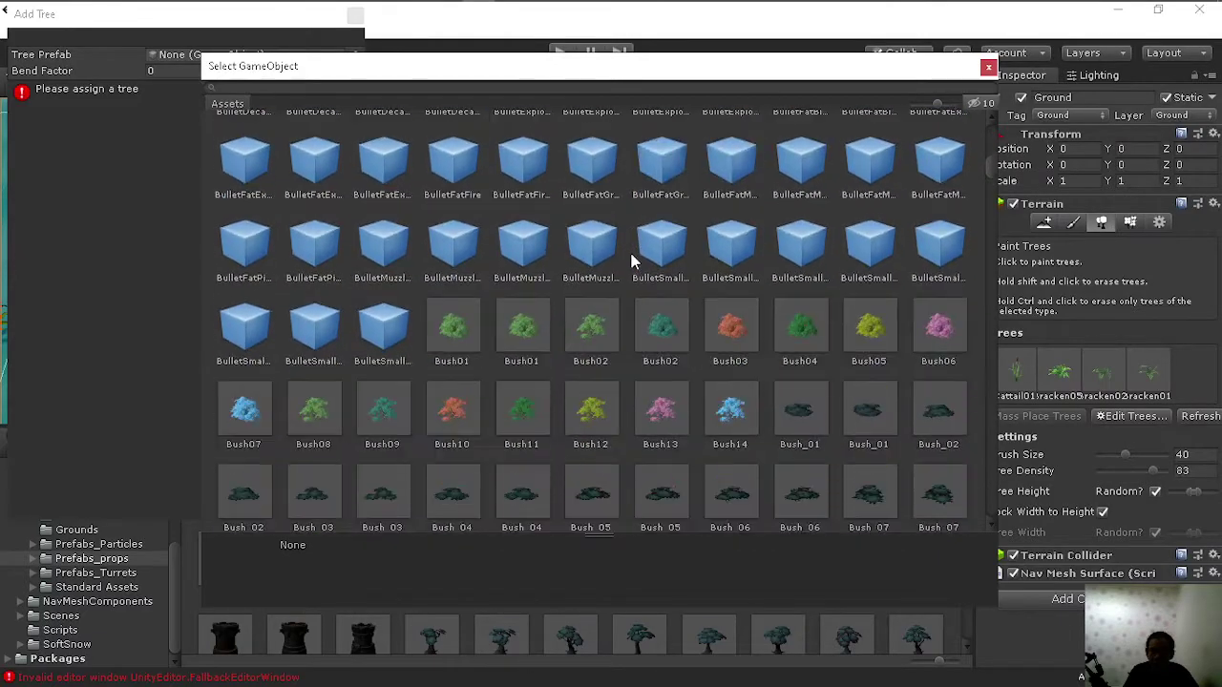
scroll(631, 260, up, 3)
scroll(631, 259, down, 2)
scroll(631, 259, up, 2)
scroll(631, 259, up, 3)
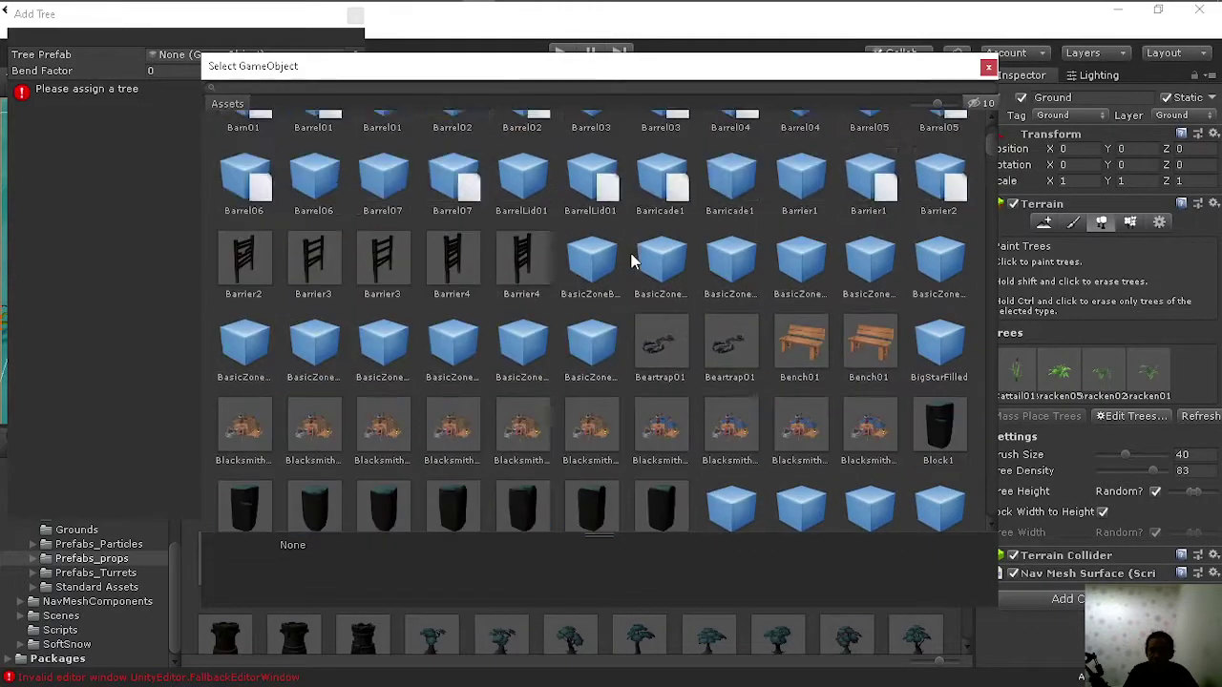
scroll(631, 259, up, 3)
scroll(631, 260, up, 2)
scroll(631, 260, down, 2)
scroll(631, 260, down, 3)
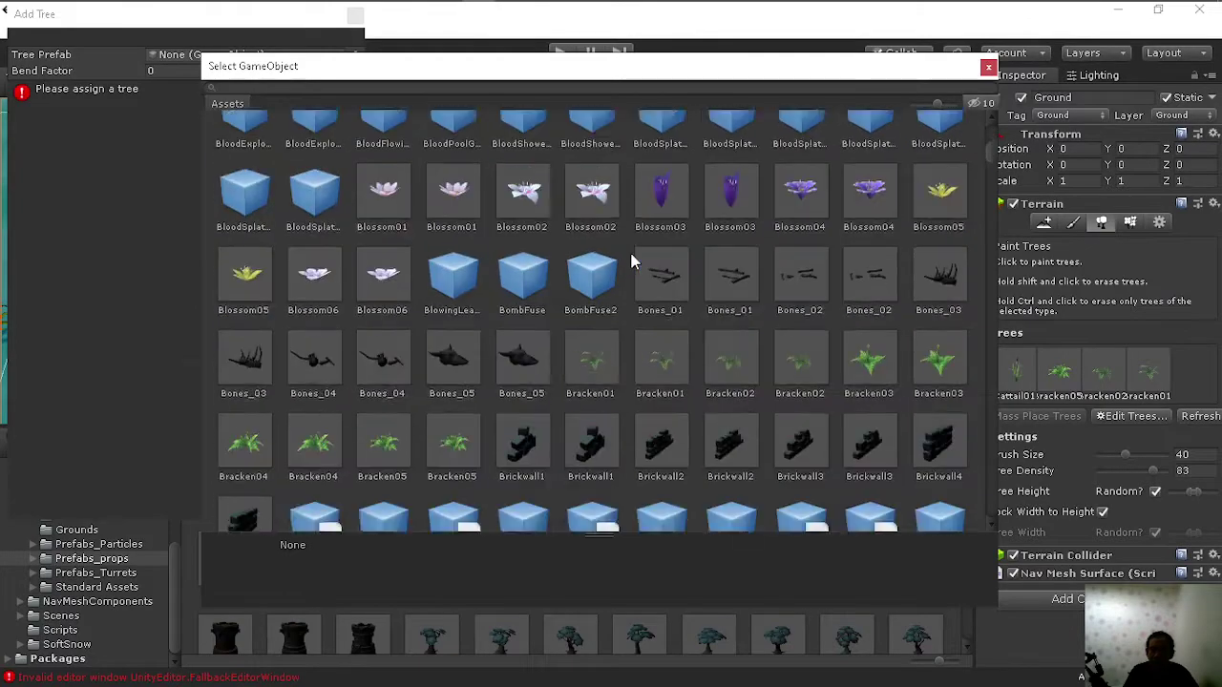
scroll(631, 259, down, 3)
scroll(631, 259, down, 3)
scroll(631, 259, down, 2)
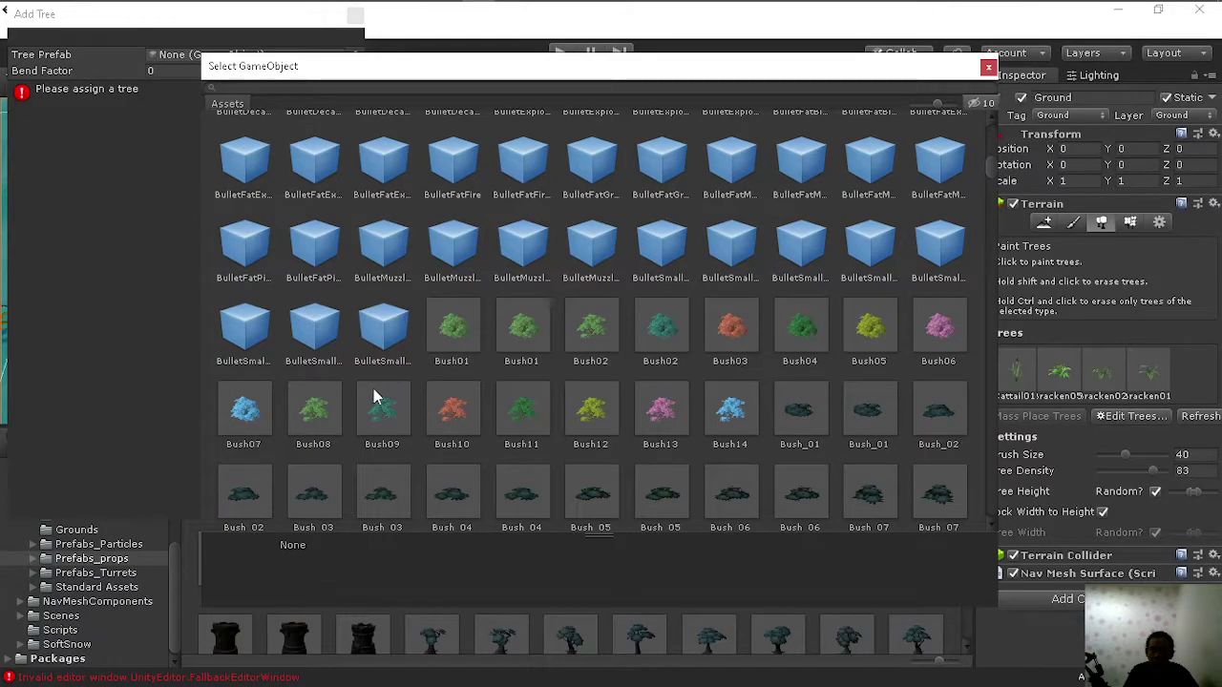
Step: Choose Bush07 as the tree prefab and add it to the terrain's tree list
click(240, 410)
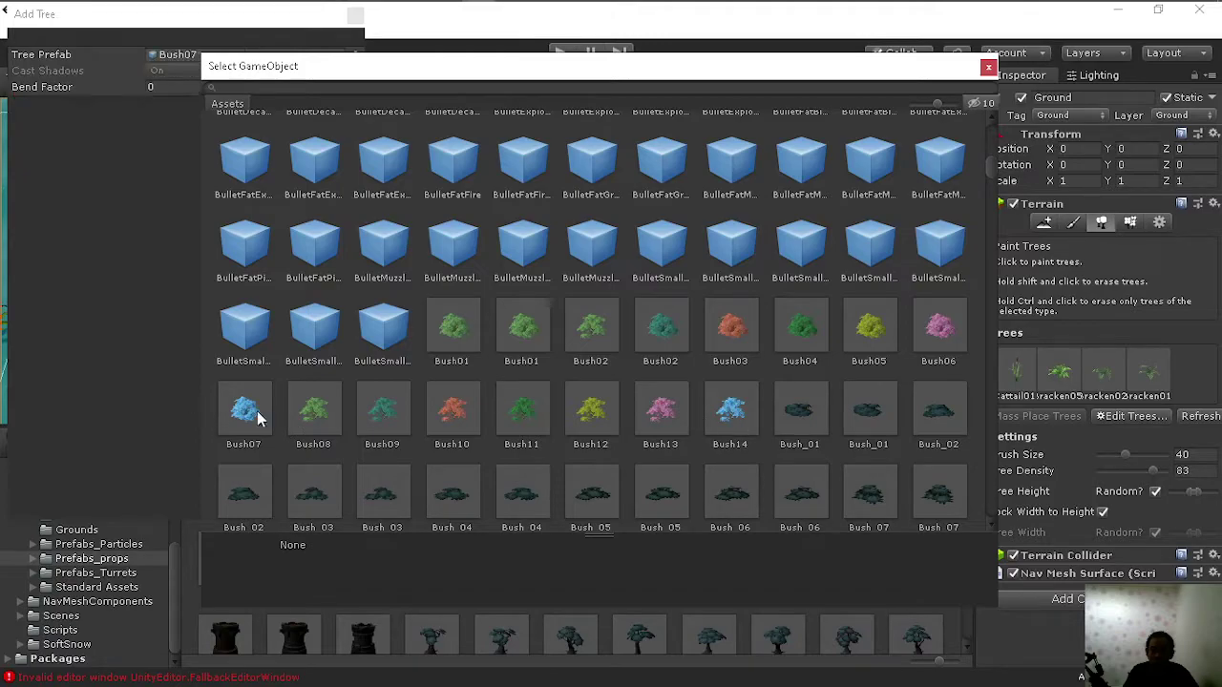
double_click(245, 417)
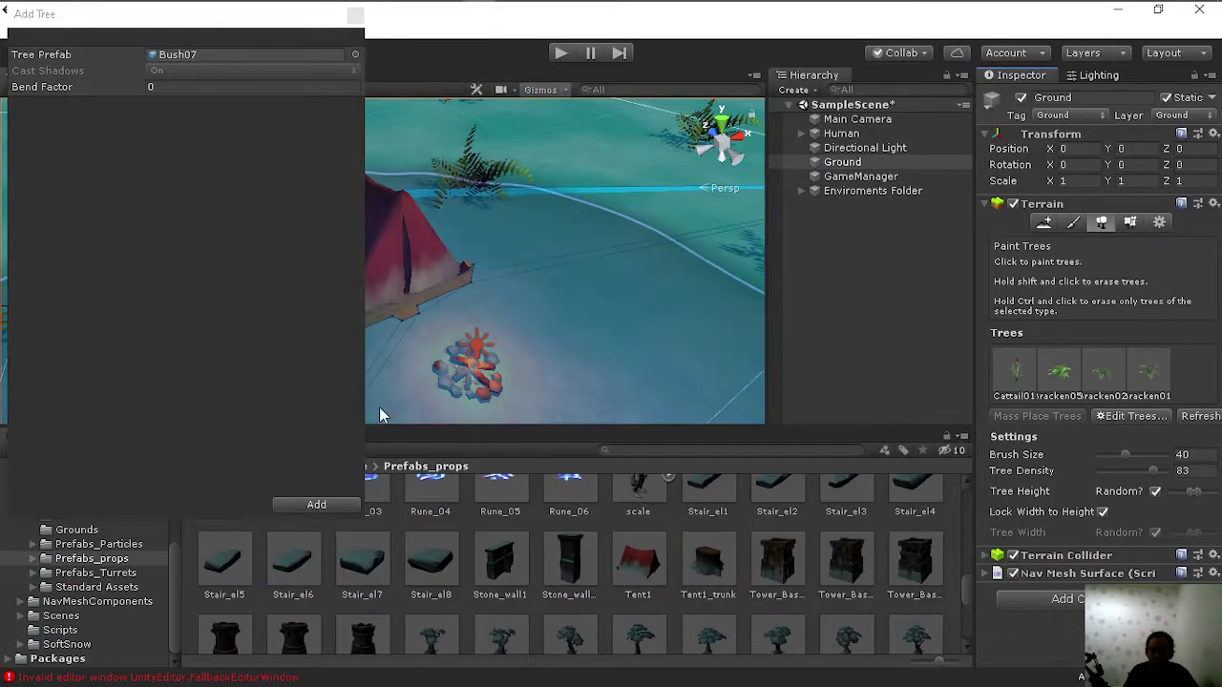
click(302, 509)
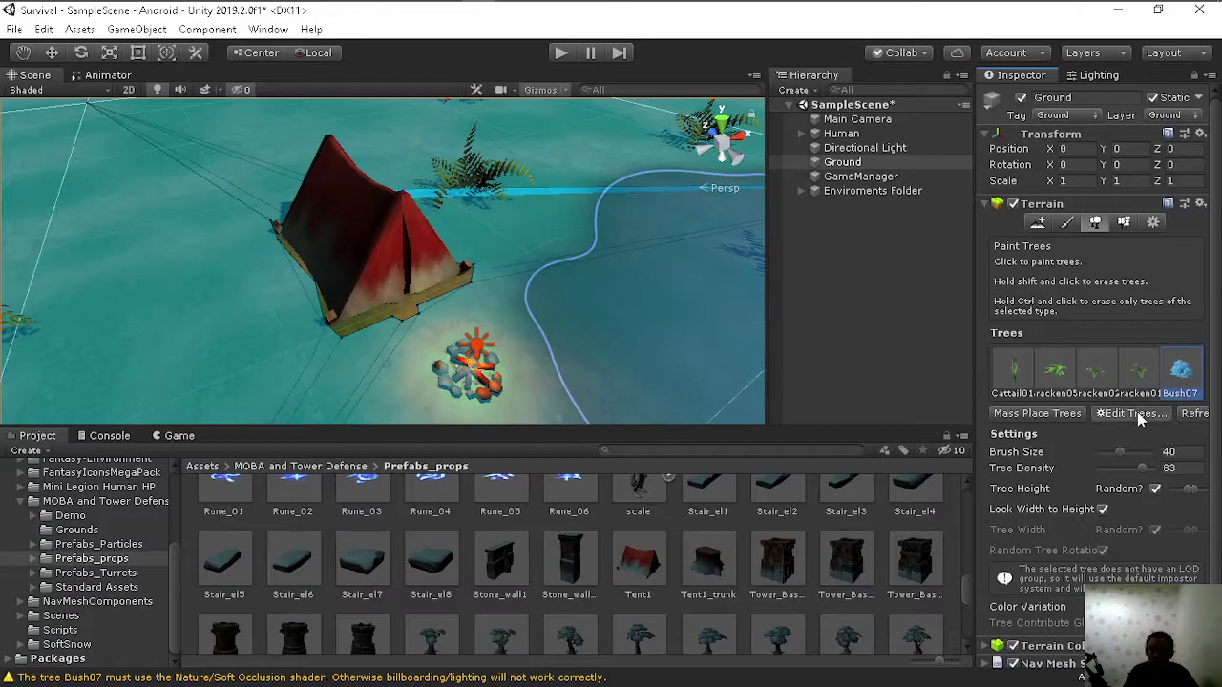
Step: Add a second tree type using the Bush14 prefab
click(1140, 417)
click(1126, 420)
click(355, 54)
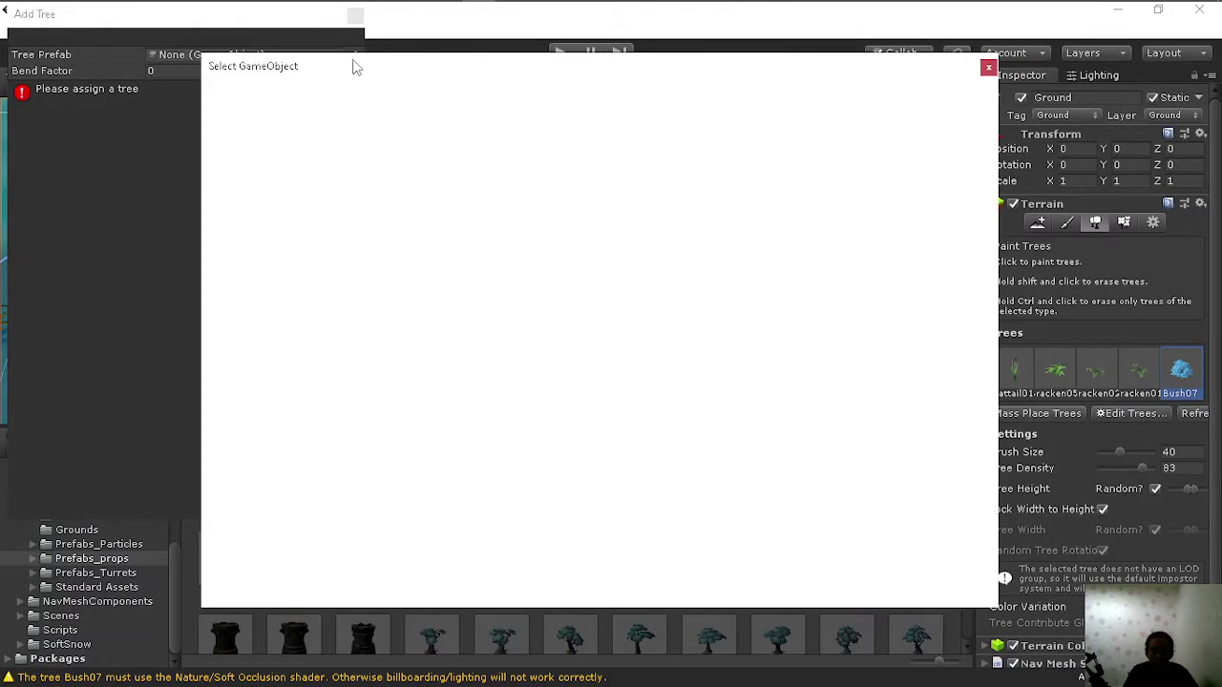
scroll(523, 272, down, 5)
scroll(523, 277, down, 5)
scroll(523, 280, down, 5)
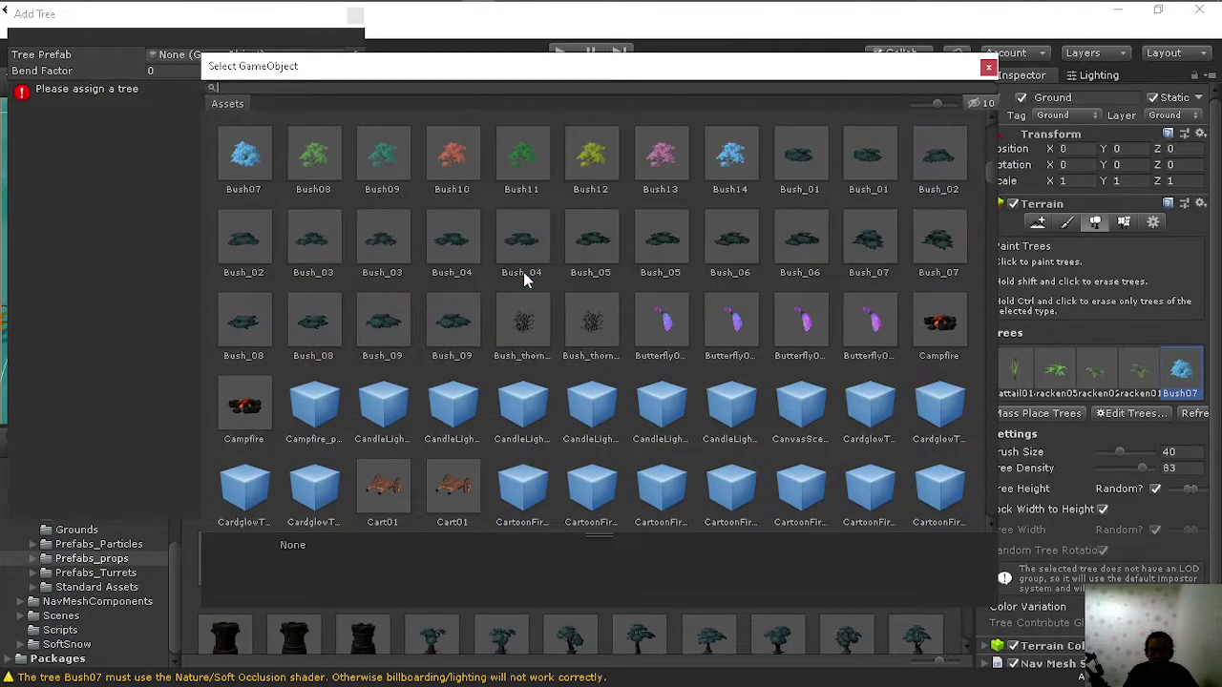
double_click(729, 155)
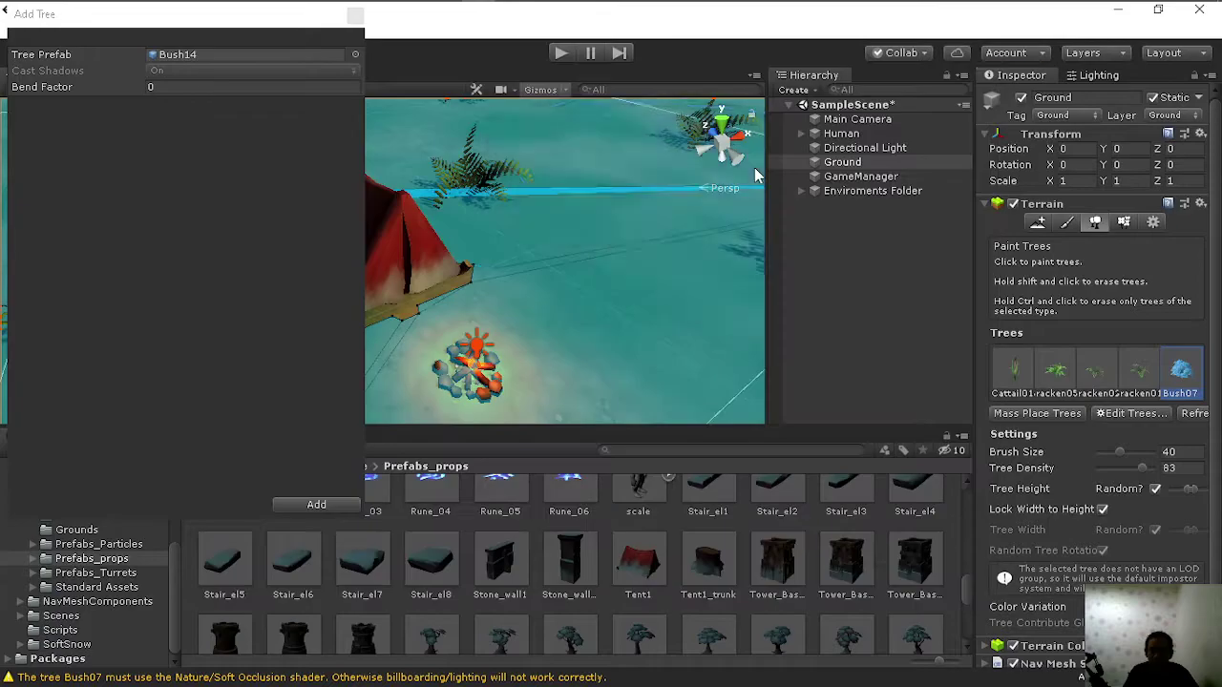
click(345, 504)
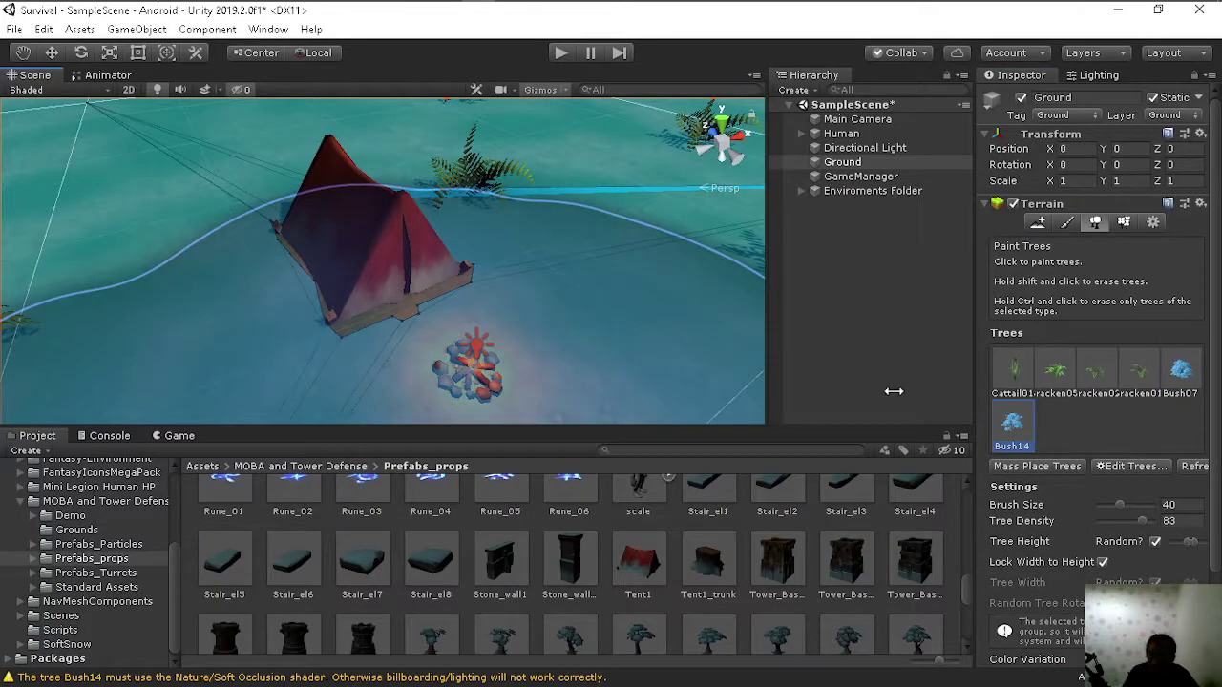
Step: Set the tree brush size to 1 and tree density to 10
scroll(533, 287, down, 5)
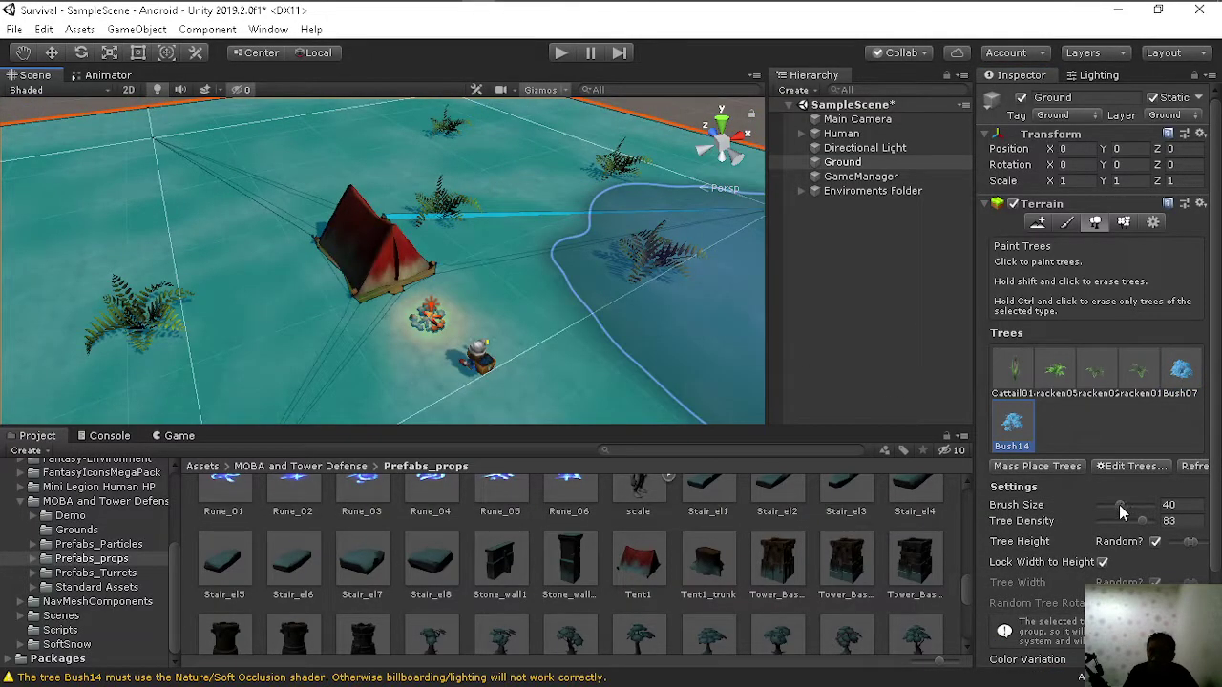
drag(1122, 506, 1085, 506)
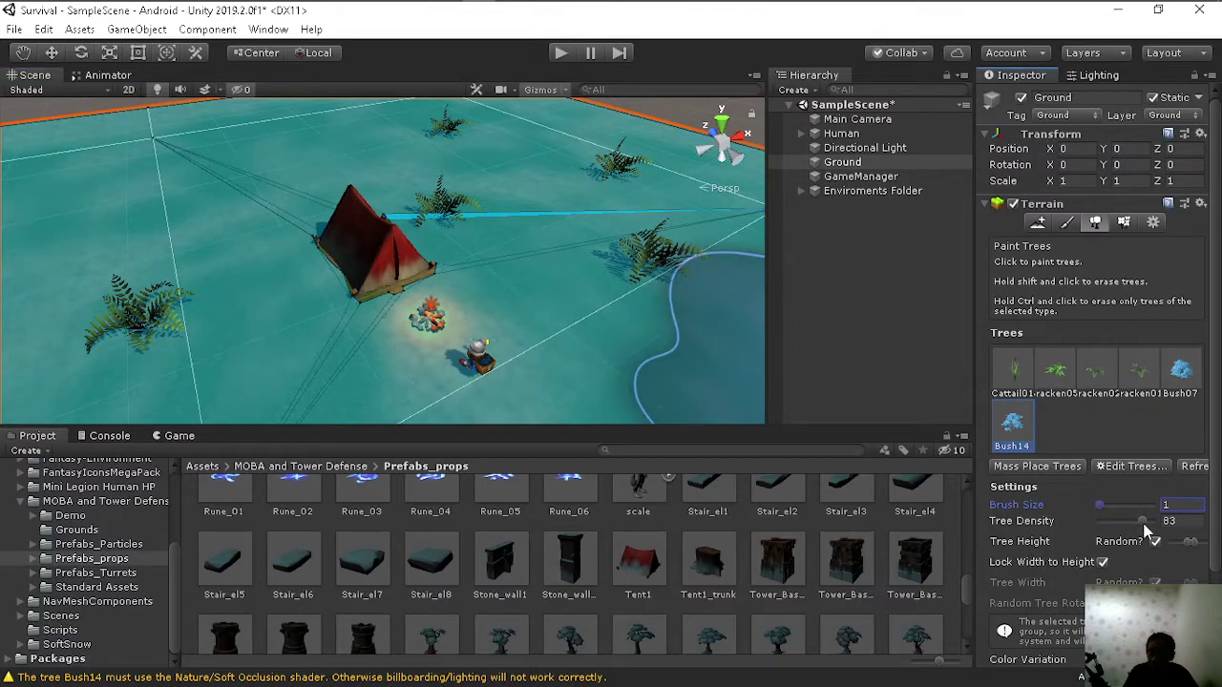
drag(1140, 526, 1052, 526)
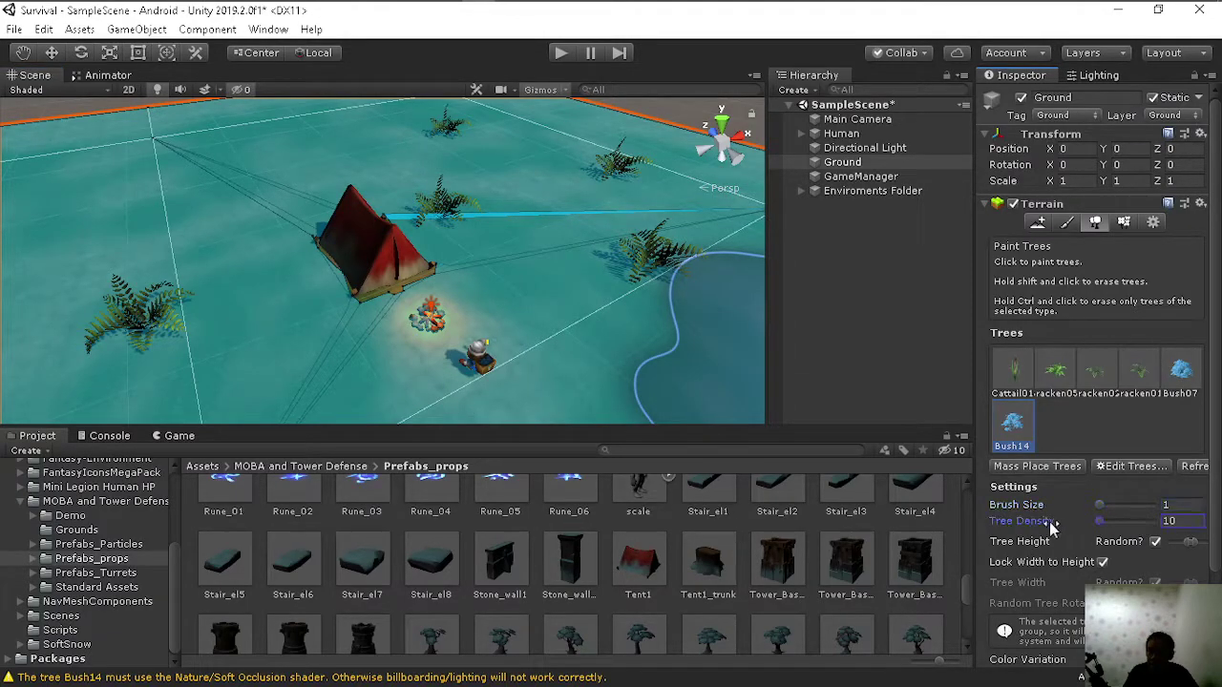
scroll(648, 336, down, 5)
scroll(648, 336, up, 3)
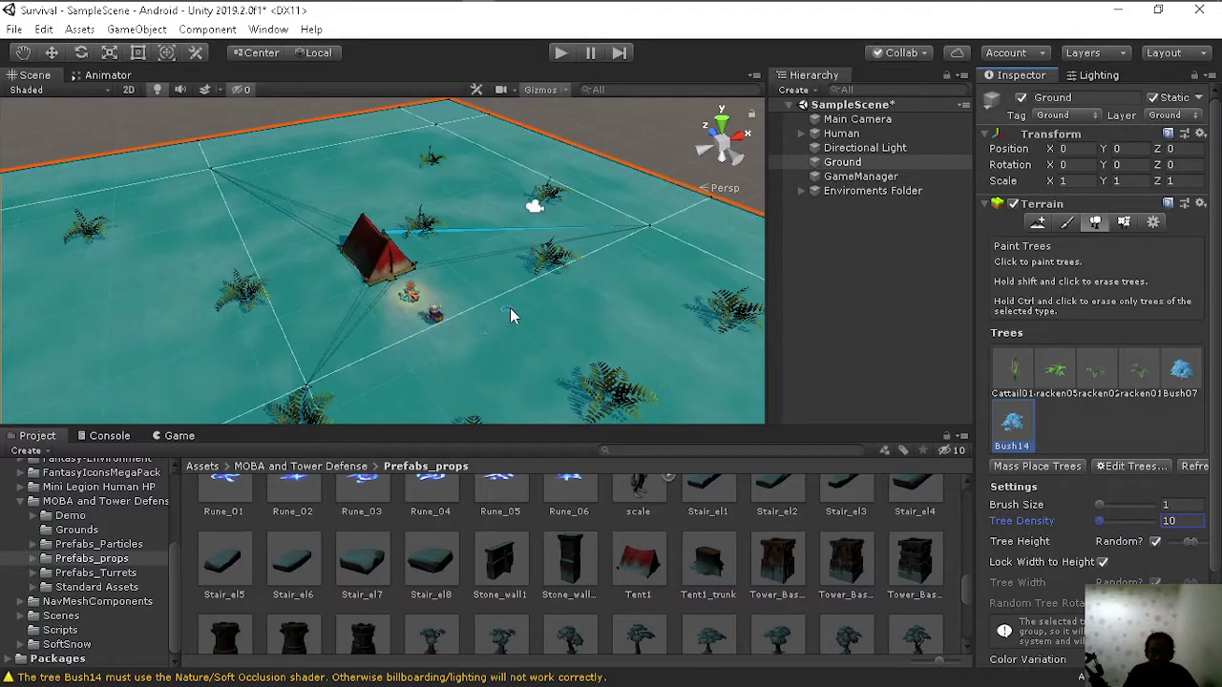
Step: Paint two Bush14 bushes near the tent, one to its left
click(569, 327)
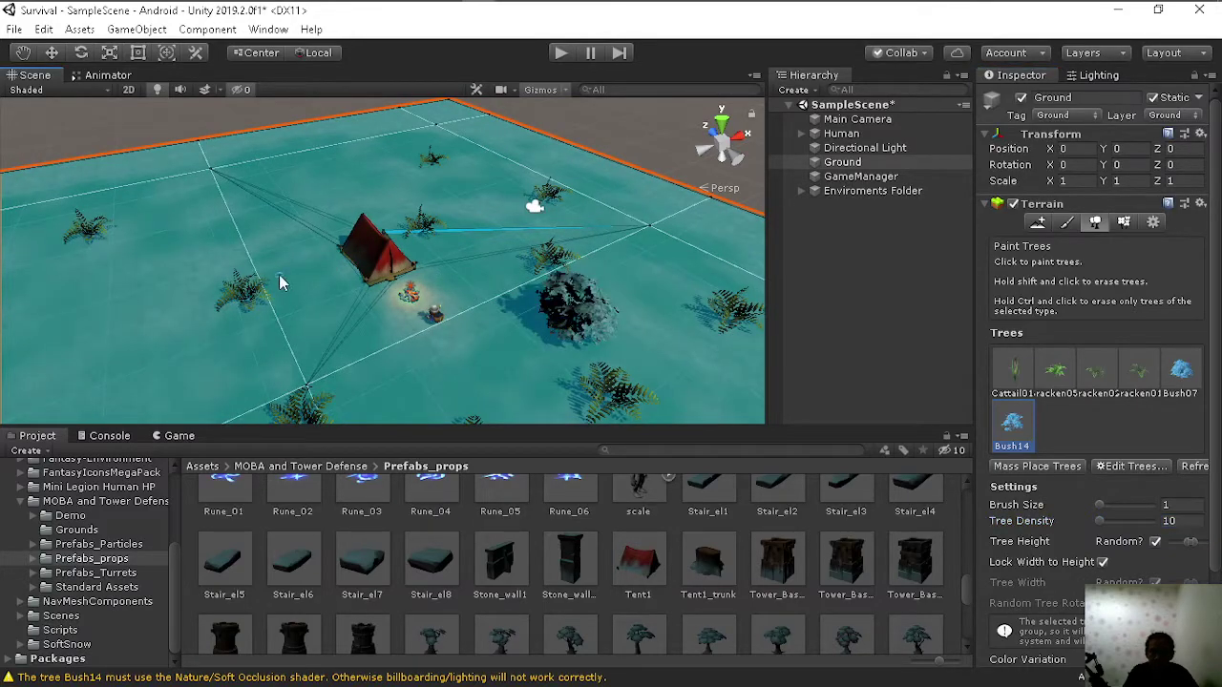
click(222, 242)
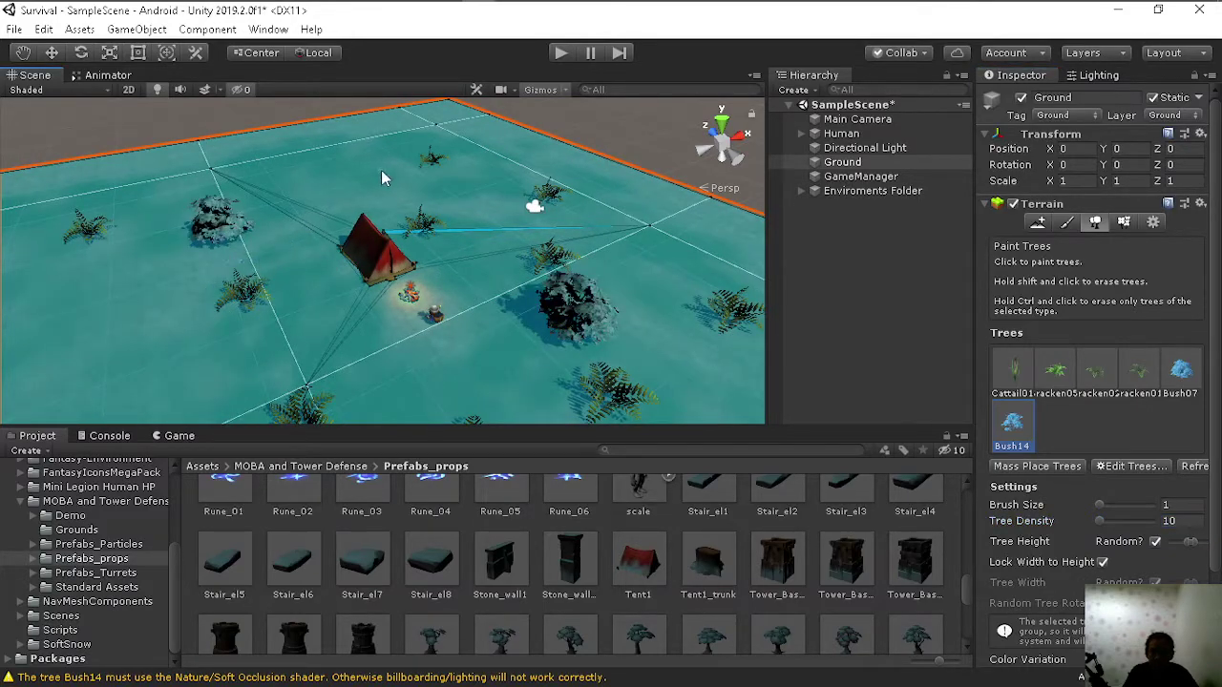
scroll(491, 238, down, 3)
middle_drag(482, 283, 547, 279)
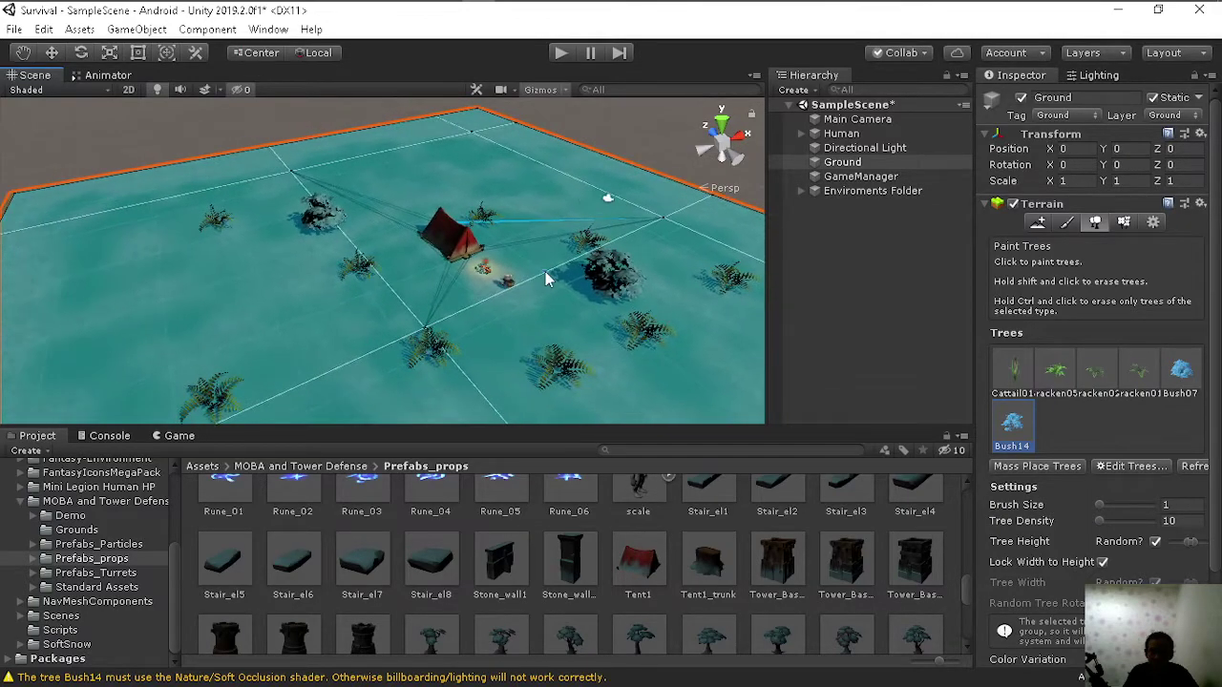
scroll(546, 279, down, 2)
alt+drag(485, 322, 584, 296)
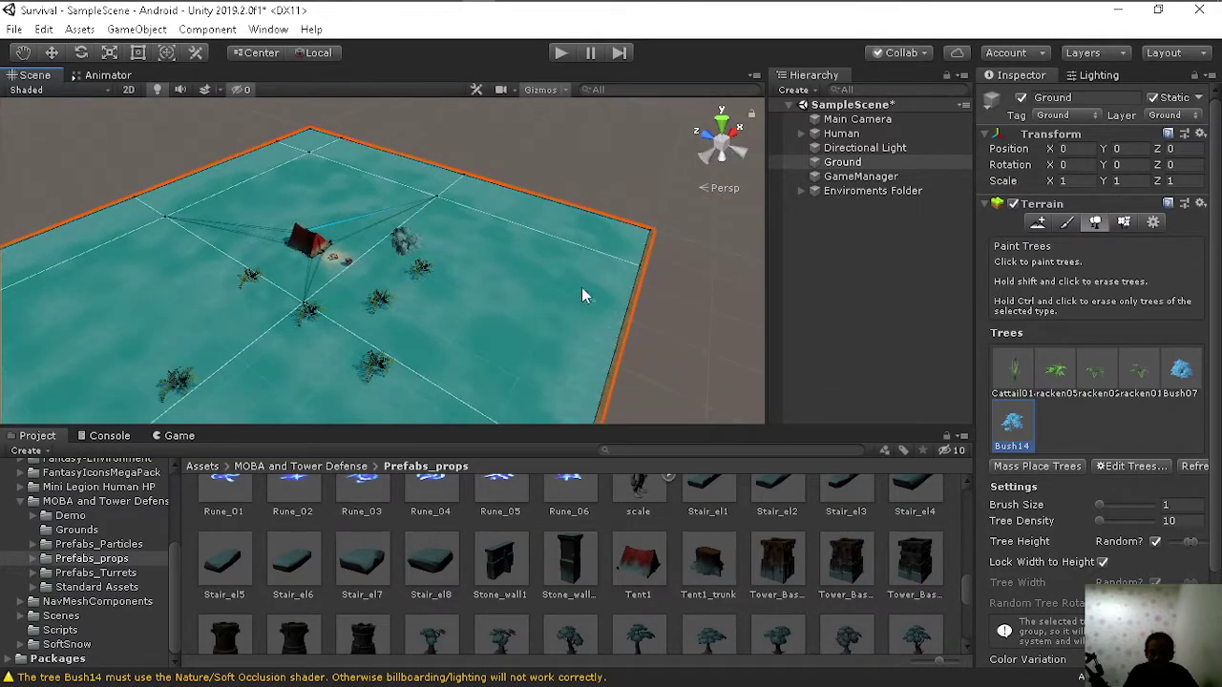
Step: Paint three more Bush14 bushes around the tent and campfire from other angles
click(437, 386)
middle_drag(445, 386, 528, 302)
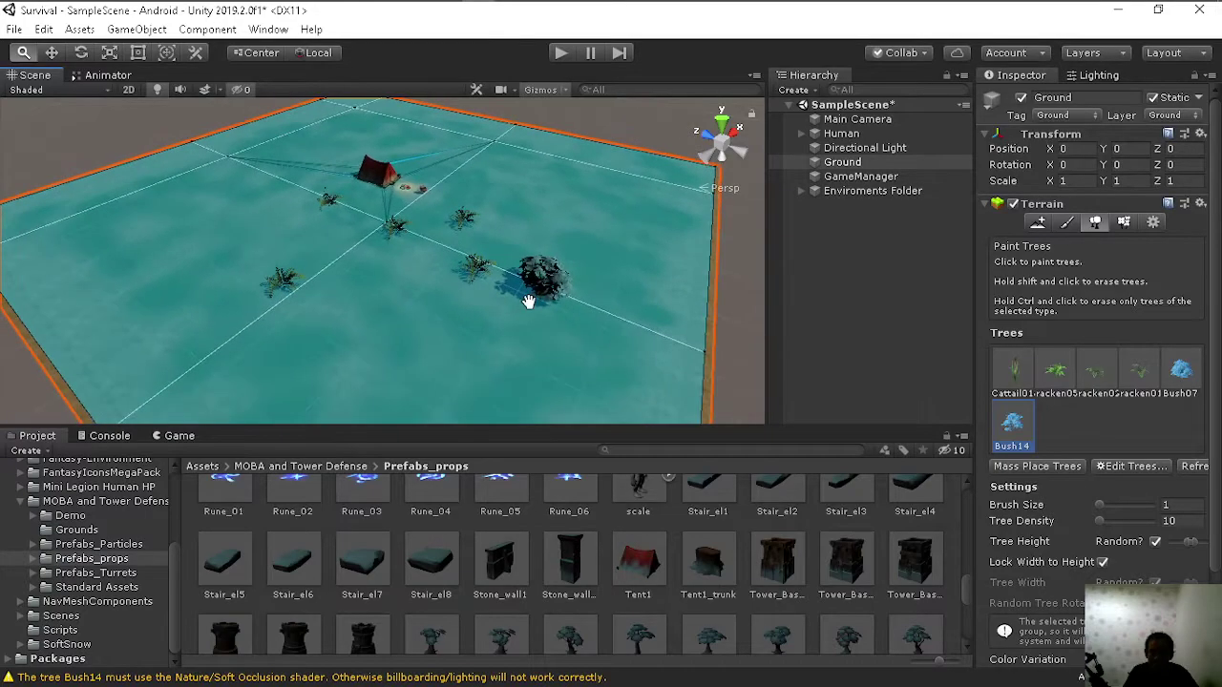
click(329, 377)
click(82, 279)
alt+drag(465, 218, 556, 226)
scroll(343, 262, up, 5)
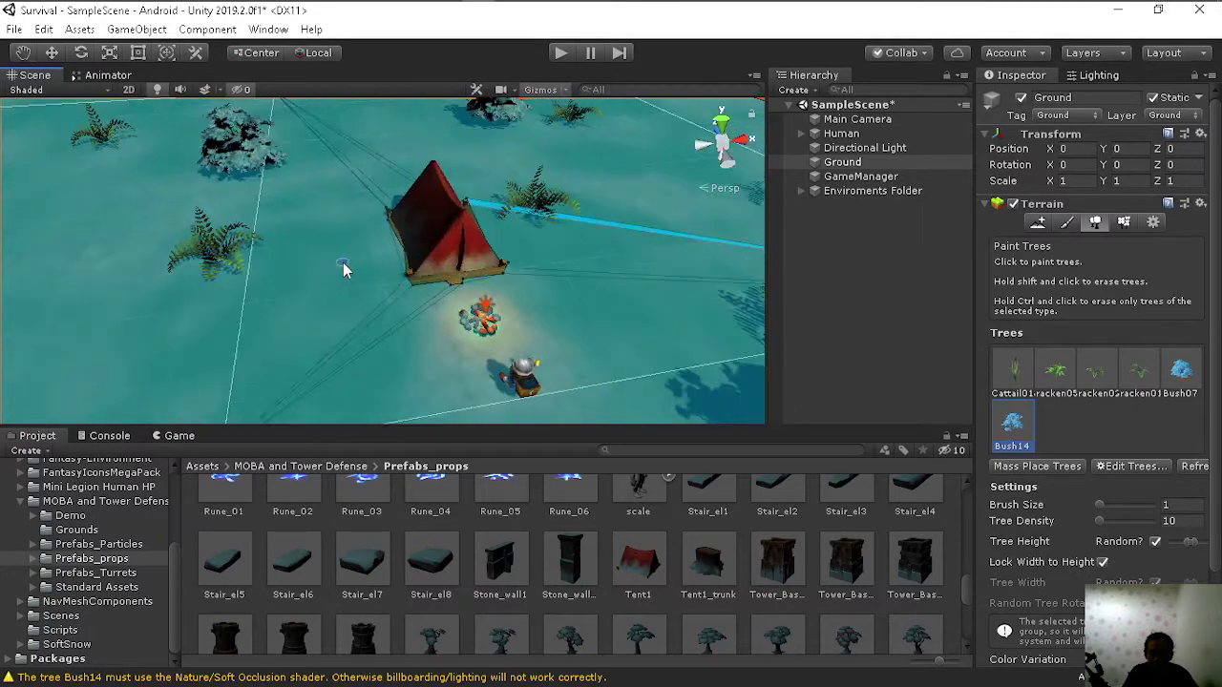
scroll(343, 262, down, 5)
alt+drag(340, 254, 431, 296)
scroll(410, 282, up, 3)
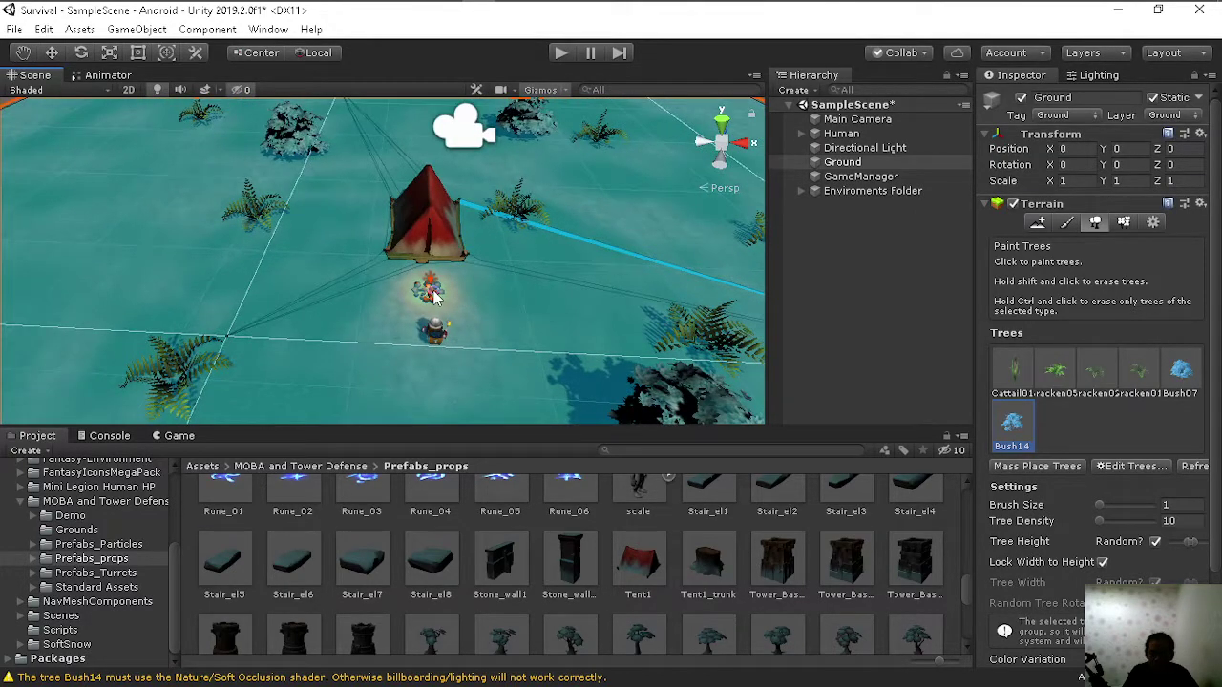
Step: Deselect the Ground terrain and open Assets > SoftSnow > Prefabs in the Project window
click(865, 292)
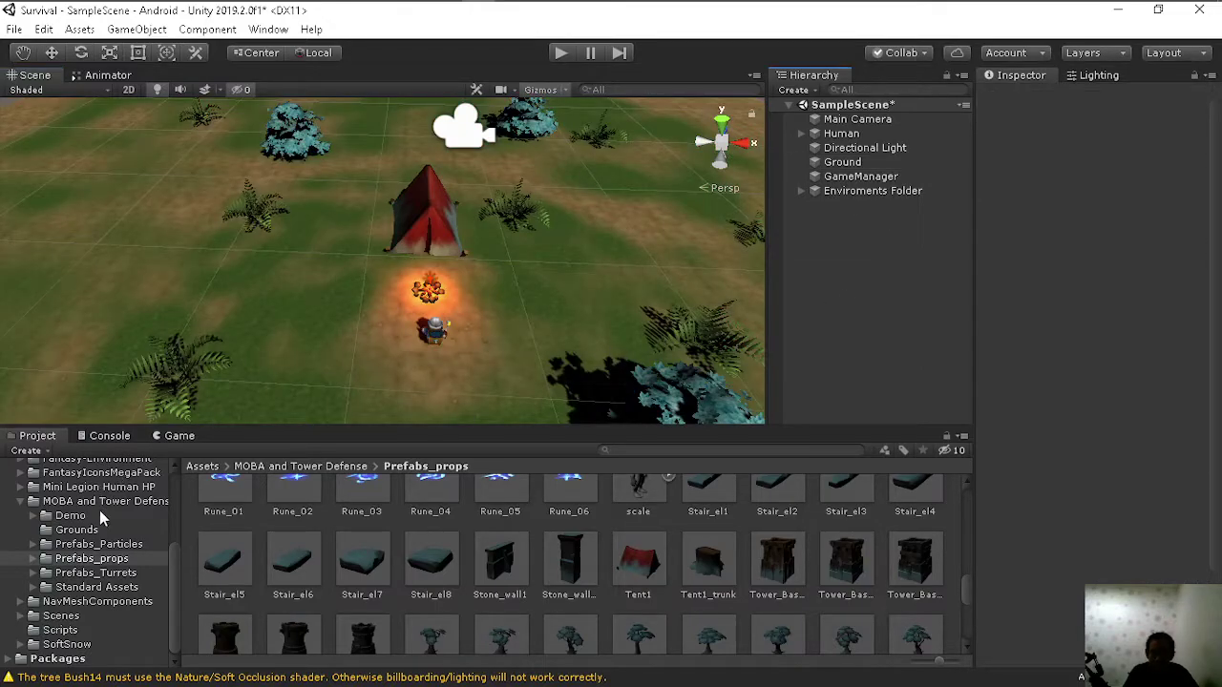
click(23, 504)
click(68, 645)
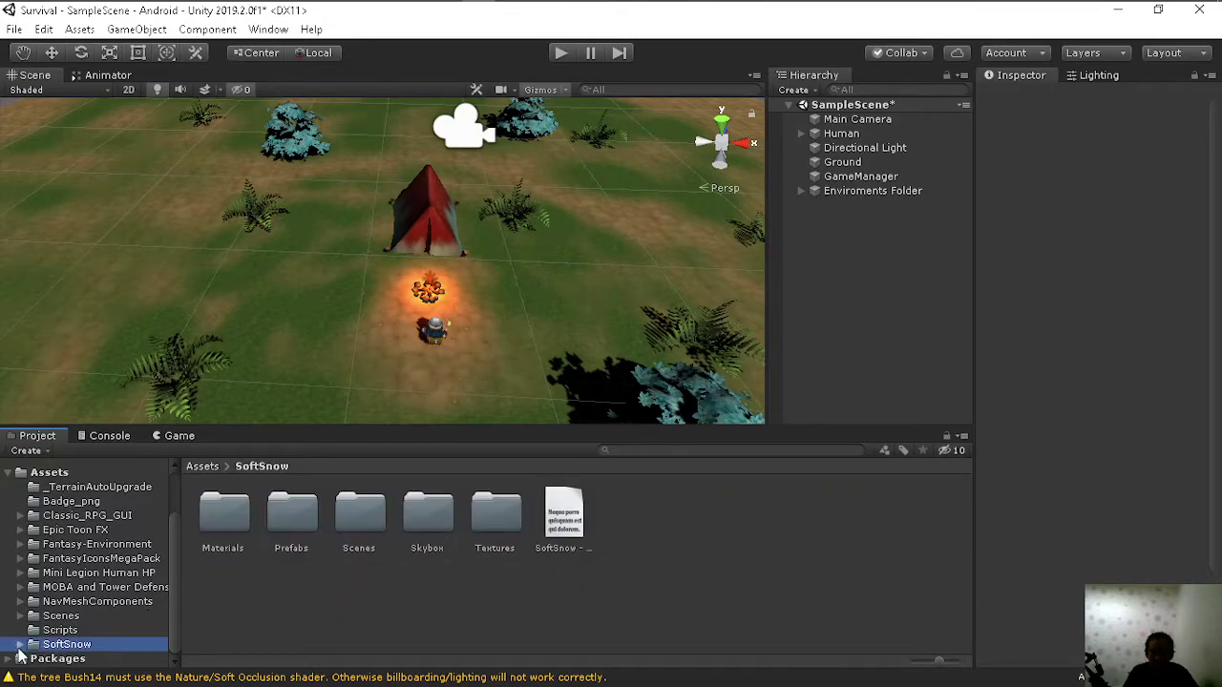
click(20, 647)
click(73, 603)
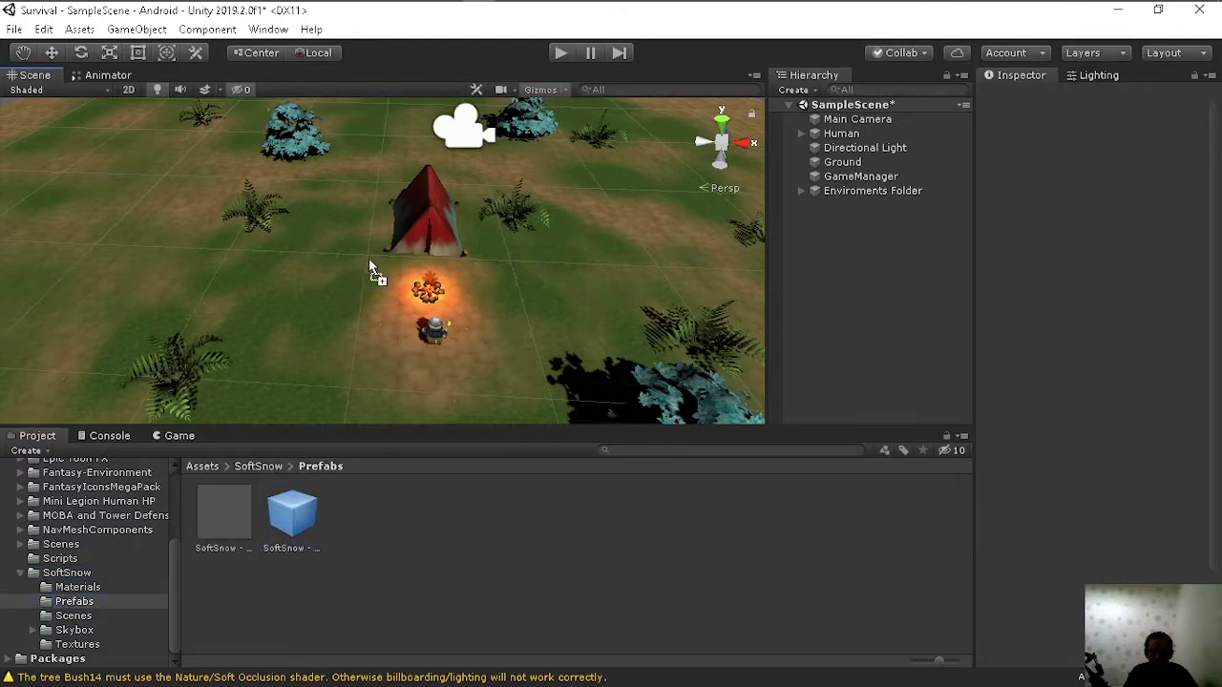
Step: Place the SoftSnow - Shuriken prefab in the scene and play its particle simulation
drag(292, 516, 369, 257)
scroll(393, 264, down, 2)
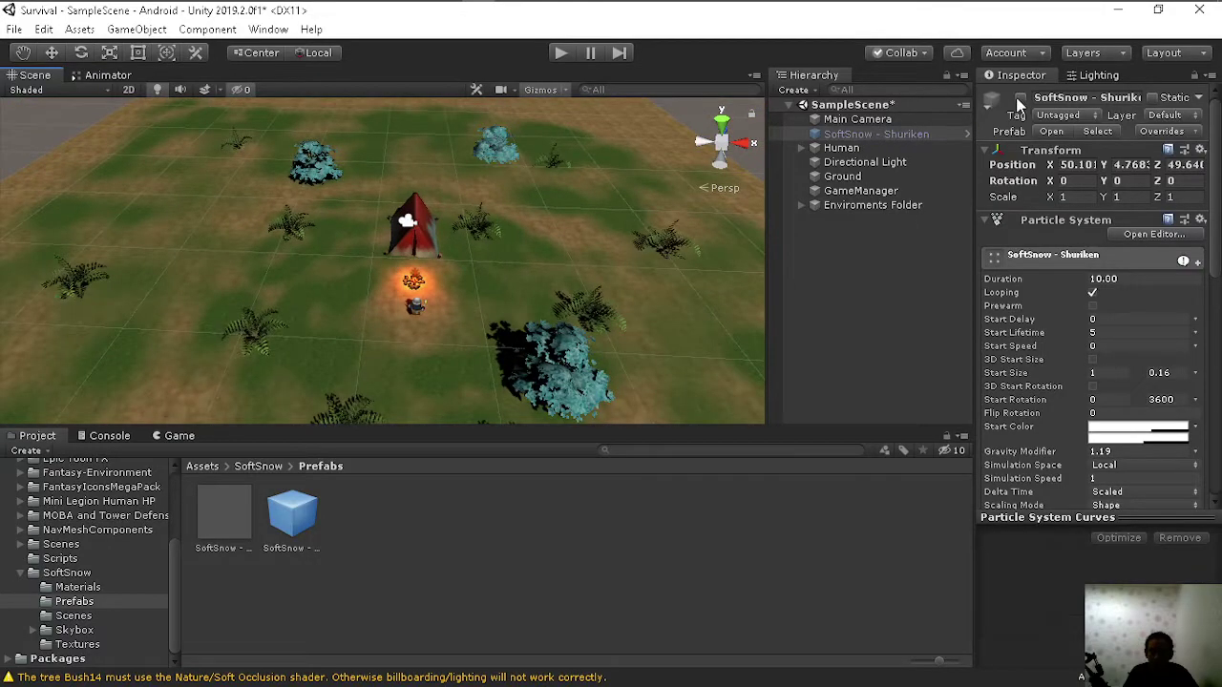
click(875, 134)
click(592, 273)
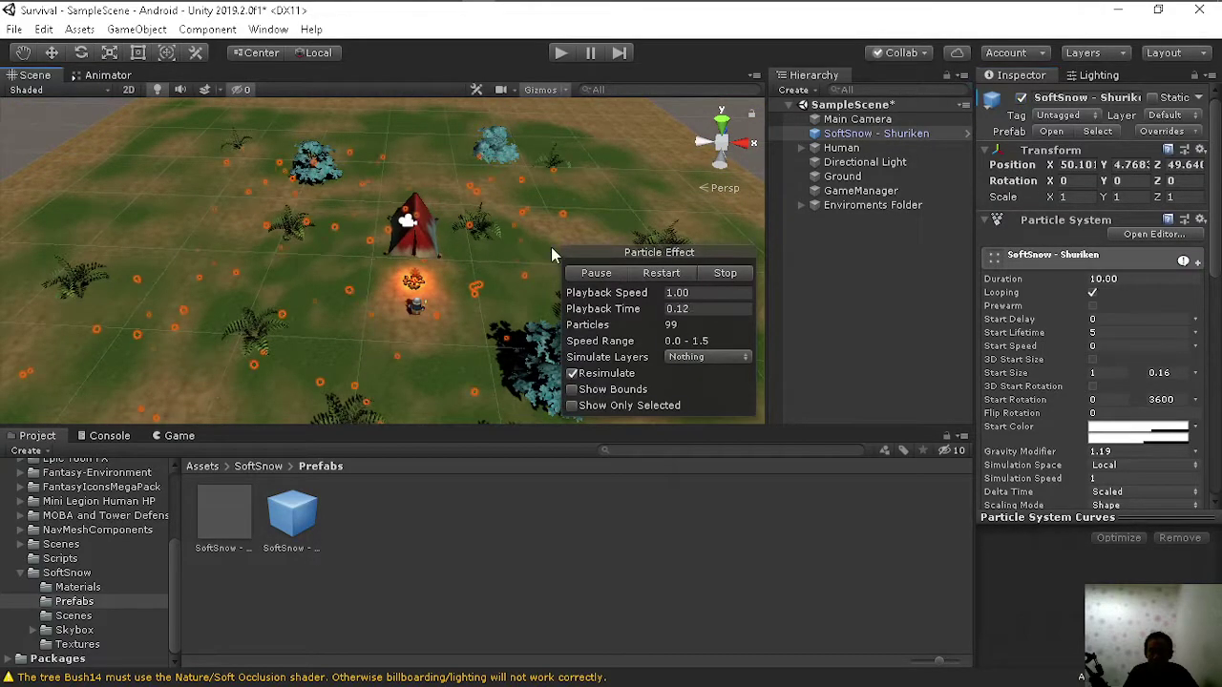
Step: Widen the snowfall over the whole terrain by stretching its X scale to 2.83
scroll(401, 248, down, 3)
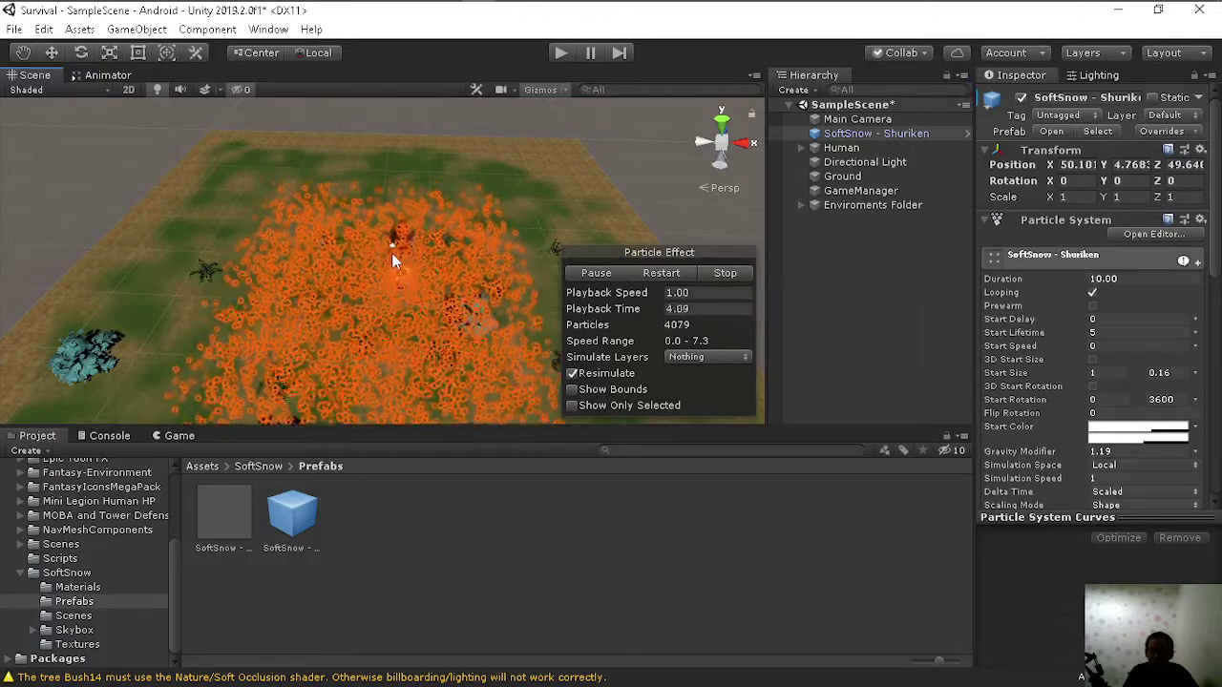
scroll(391, 253, down, 3)
mouse_move(391, 253)
alt+mouse_down()
mouse_move(440, 226)
mouse_move(404, 261)
alt+mouse_up()
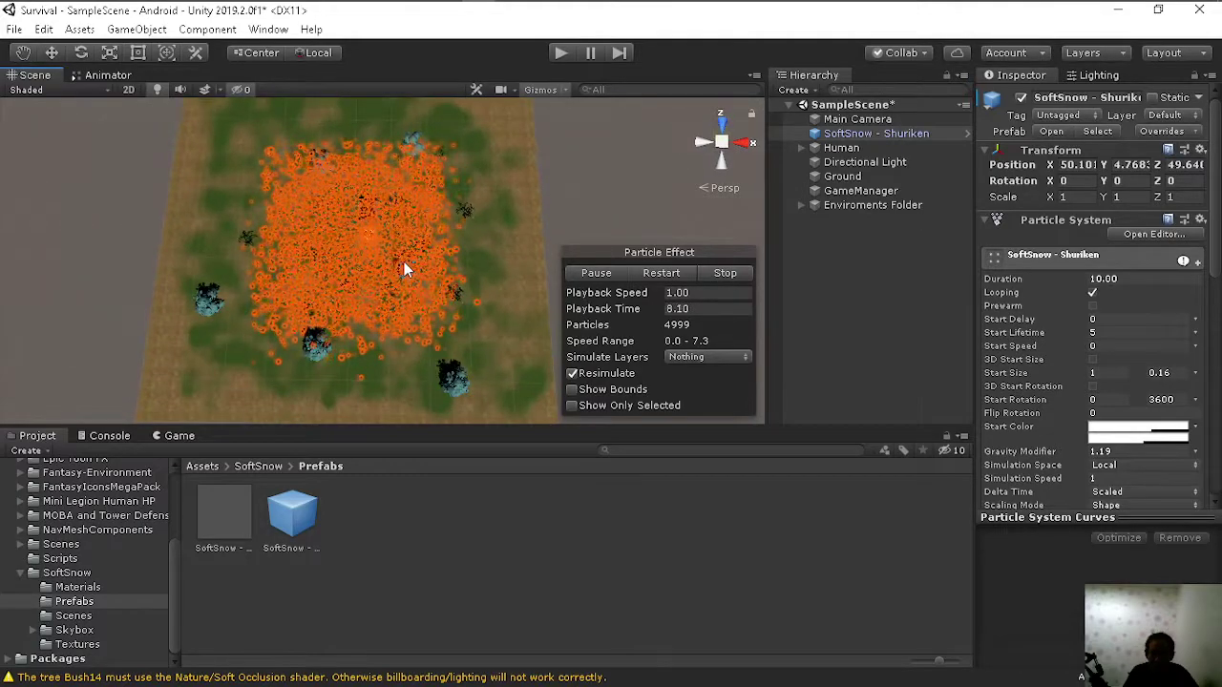
scroll(424, 278, up, 2)
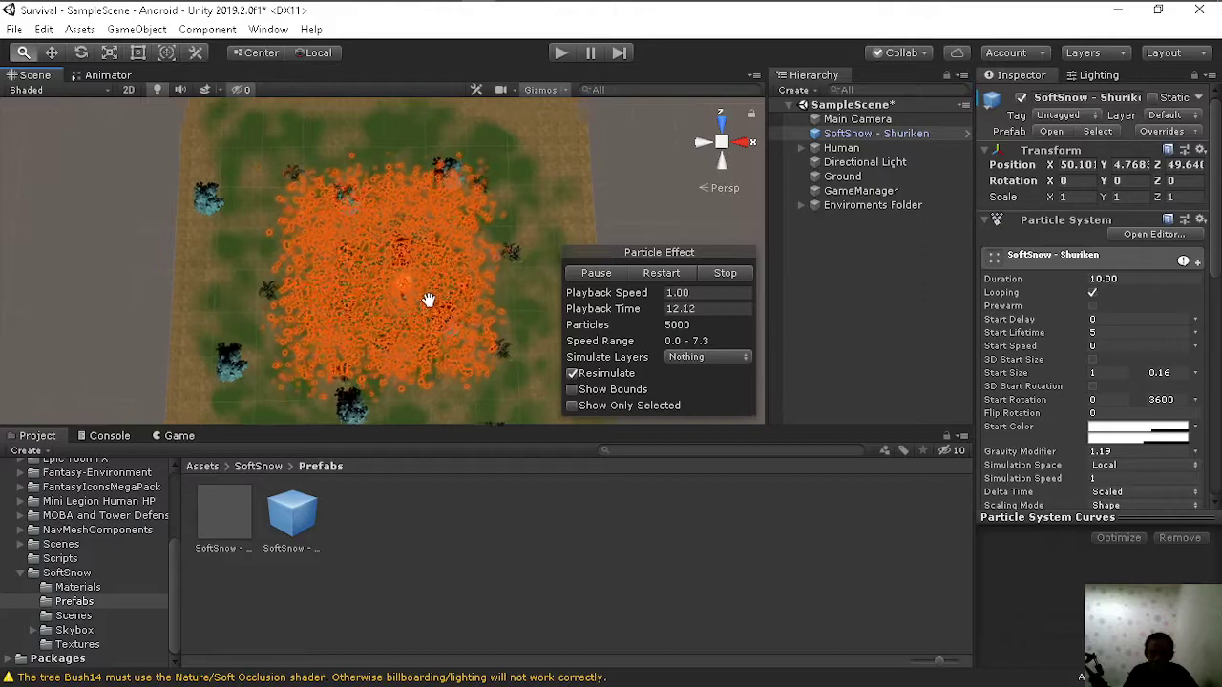
middle_drag(433, 297, 391, 322)
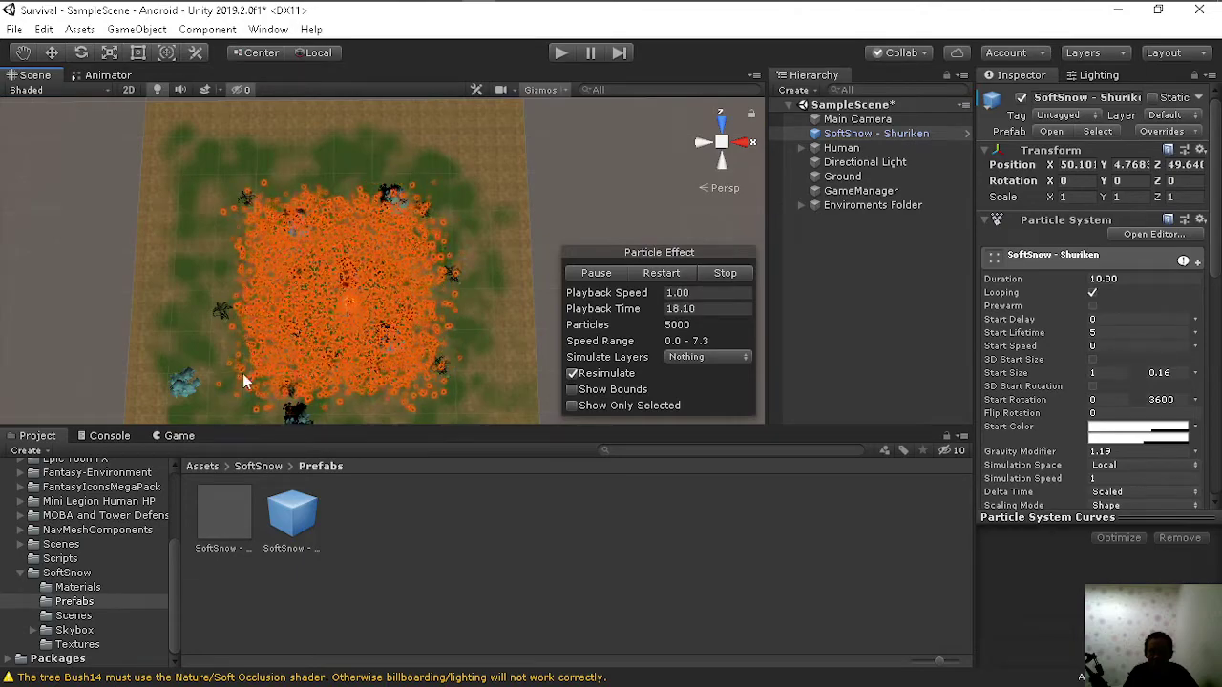
scroll(302, 180, down, 3)
mouse_move(384, 159)
alt+mouse_down()
mouse_move(411, 213)
mouse_move(399, 220)
alt+mouse_up()
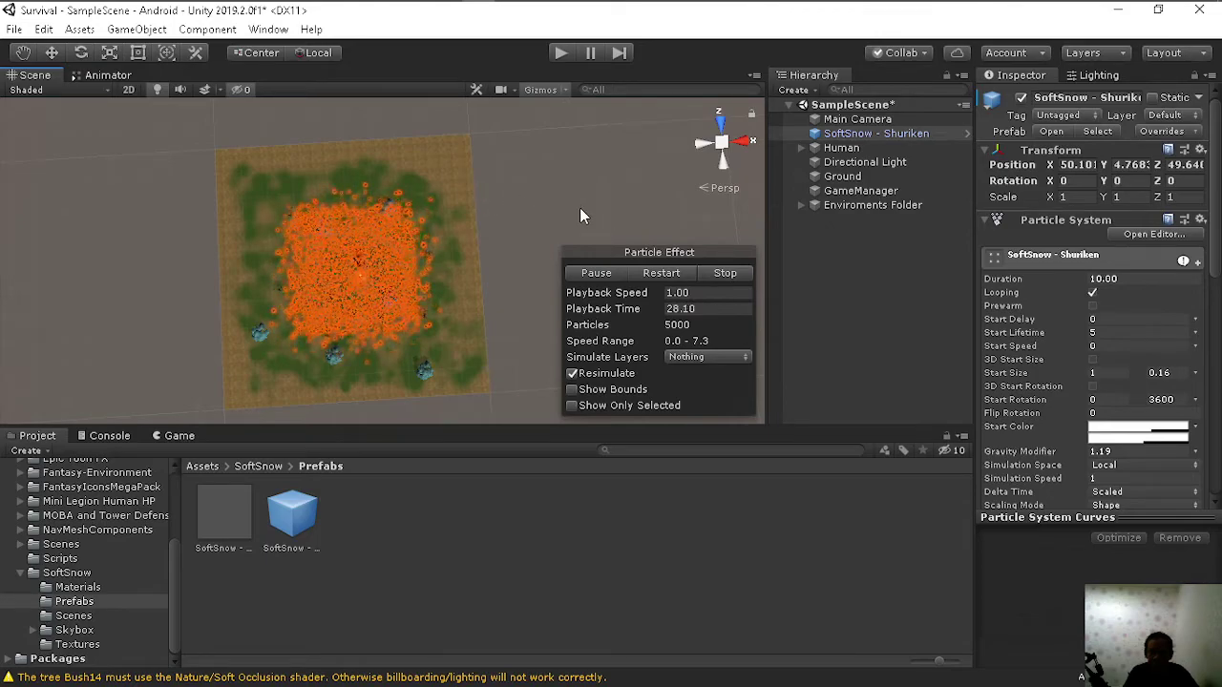
click(1078, 198)
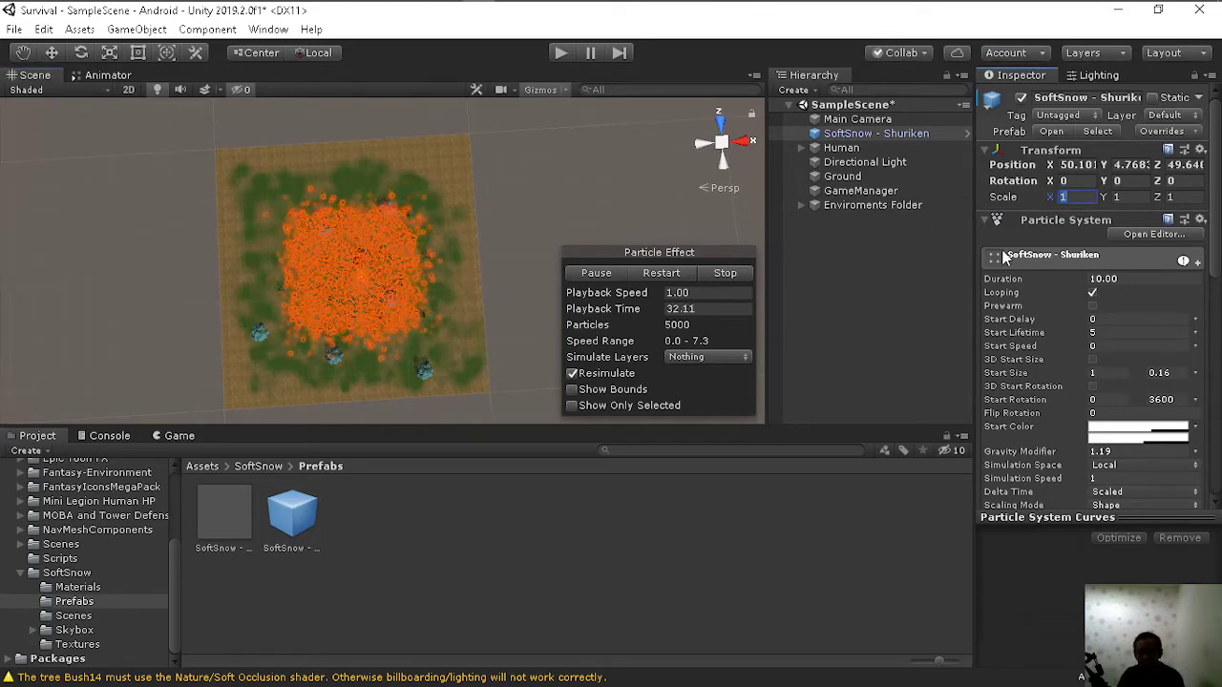
mouse_move(1054, 197)
mouse_down()
mouse_move(1109, 194)
mouse_move(1094, 197)
mouse_up()
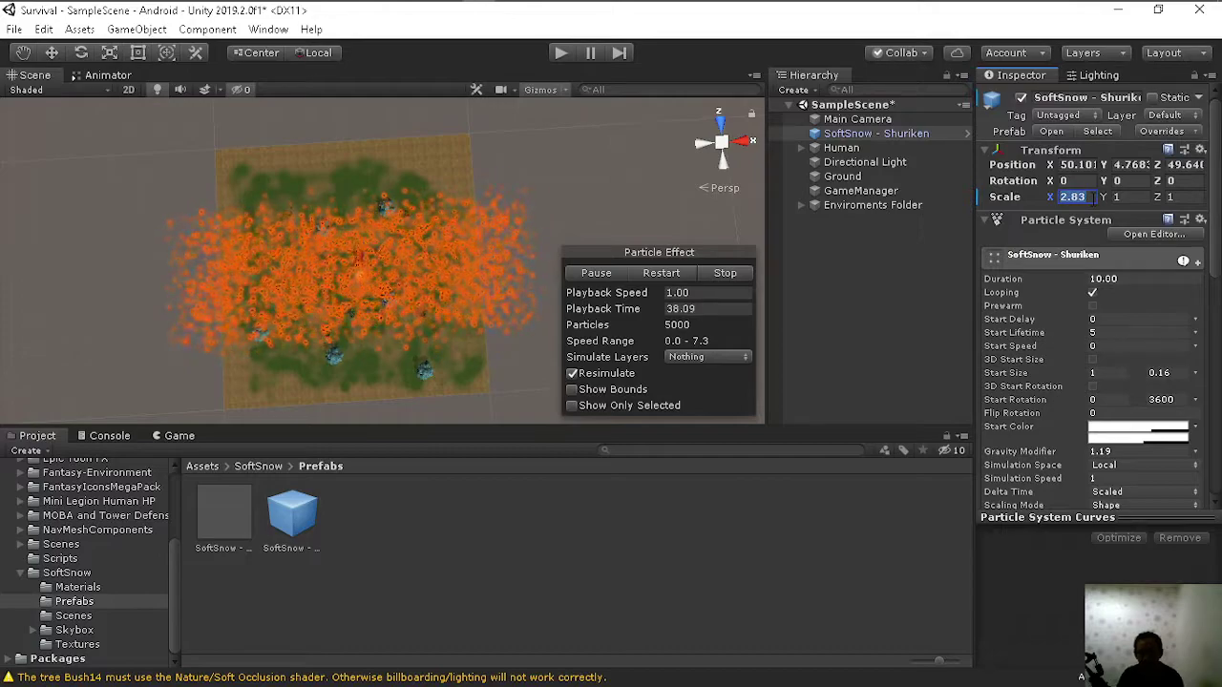
Step: Enter scale 2 for X, Y and Z on SoftSnow - Shuriken, after trying X 1.5 and 1.8
text(1.)
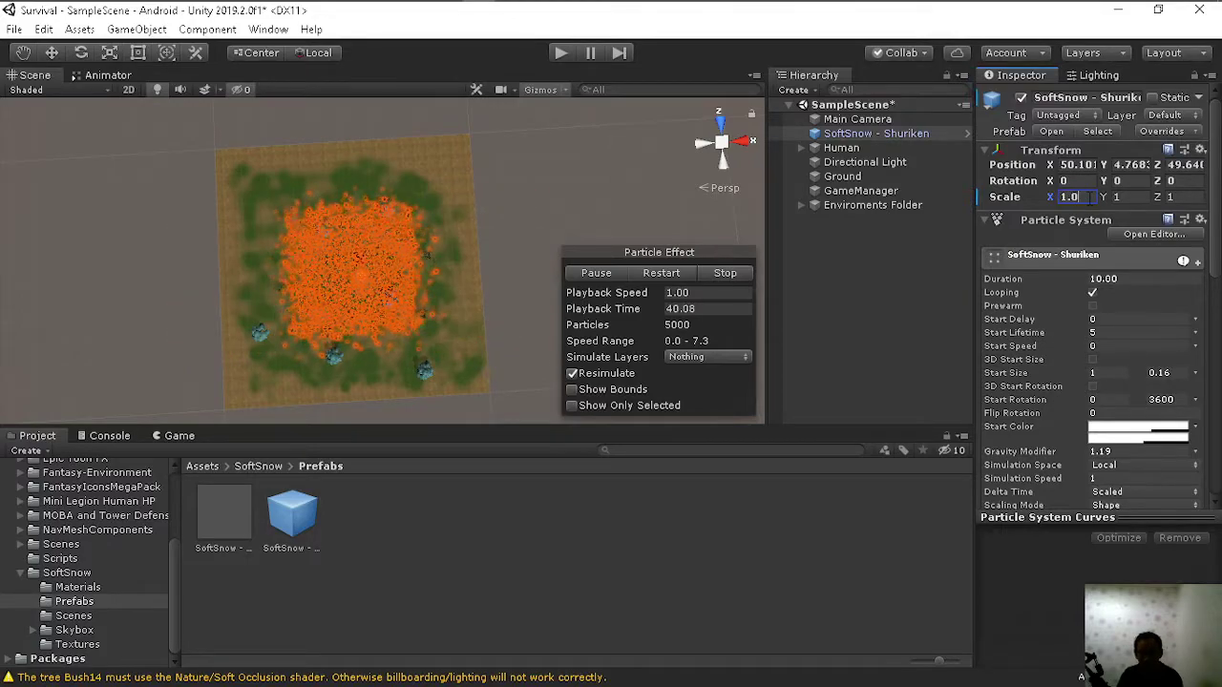
text(0)
key(BackSpace)
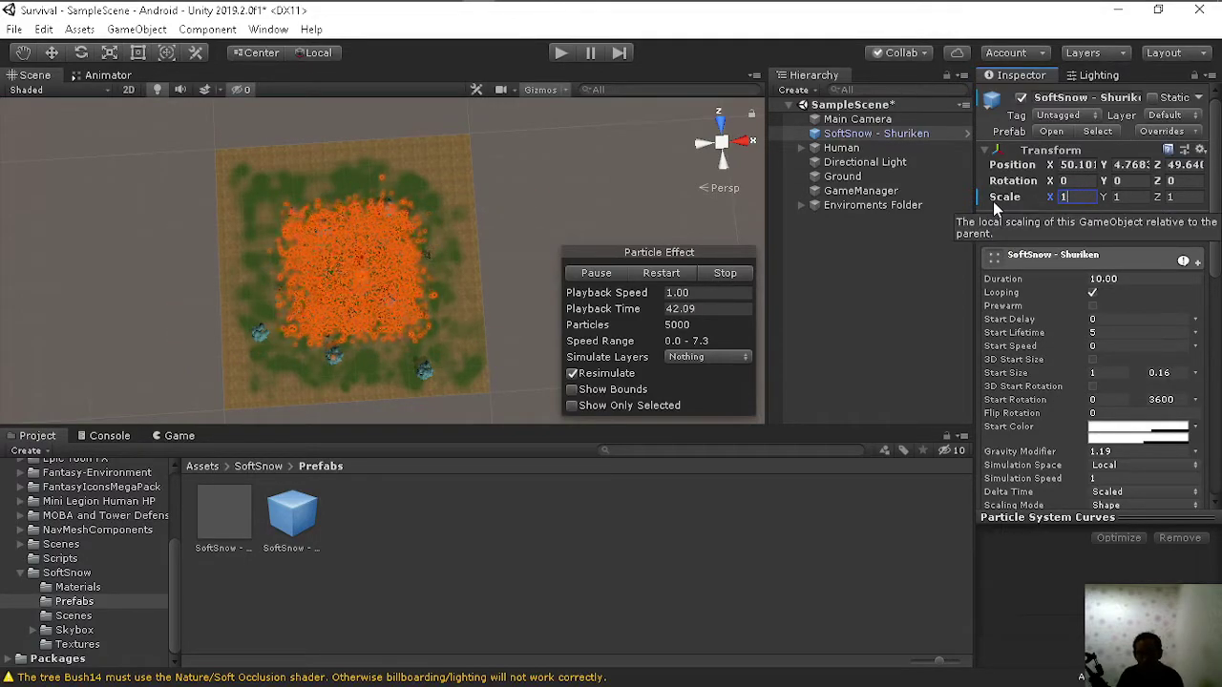
text(.5)
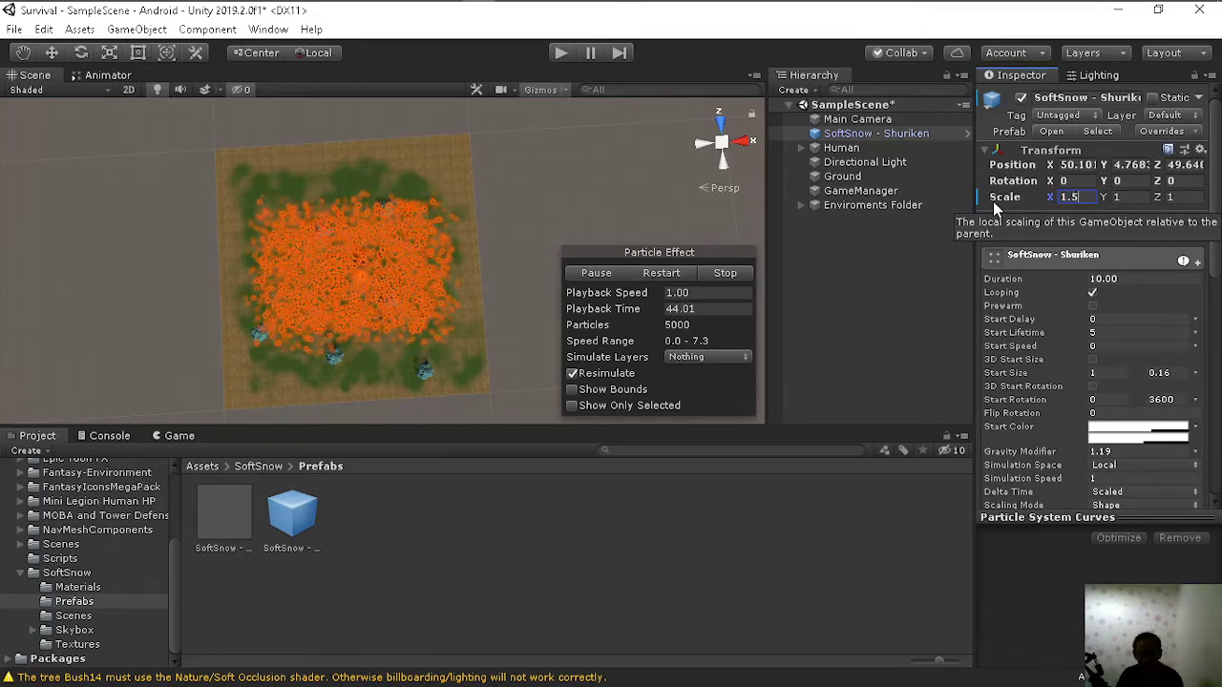
key(Return)
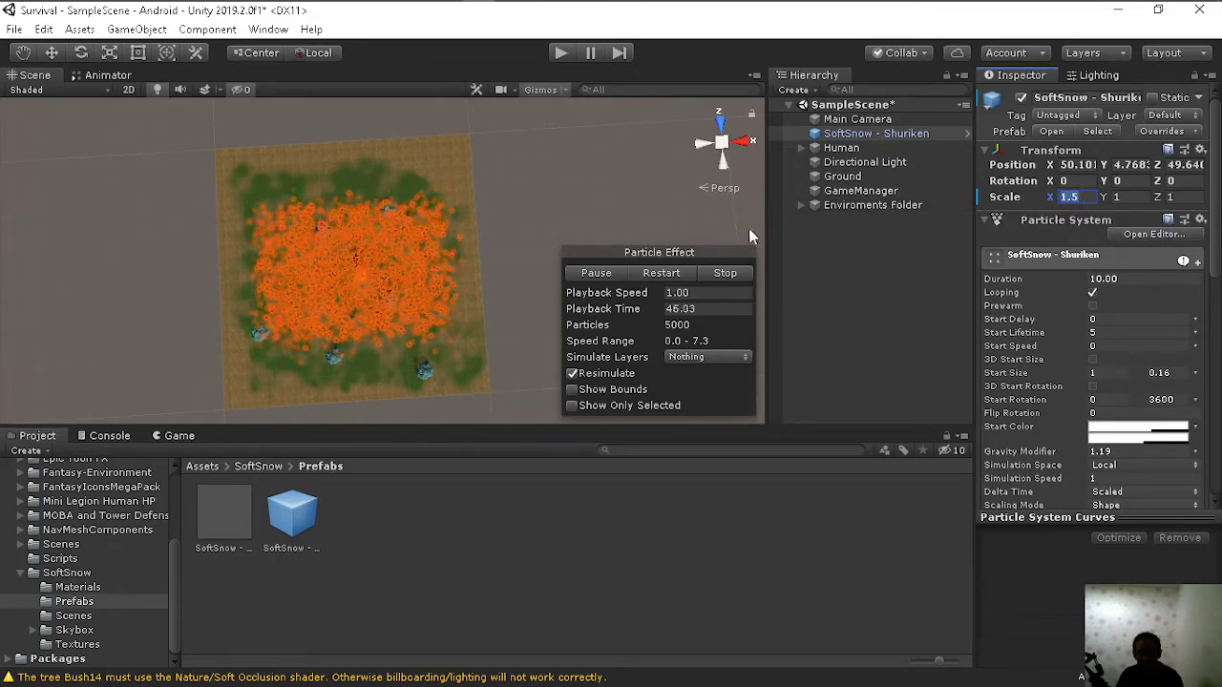
key(BackSpace)
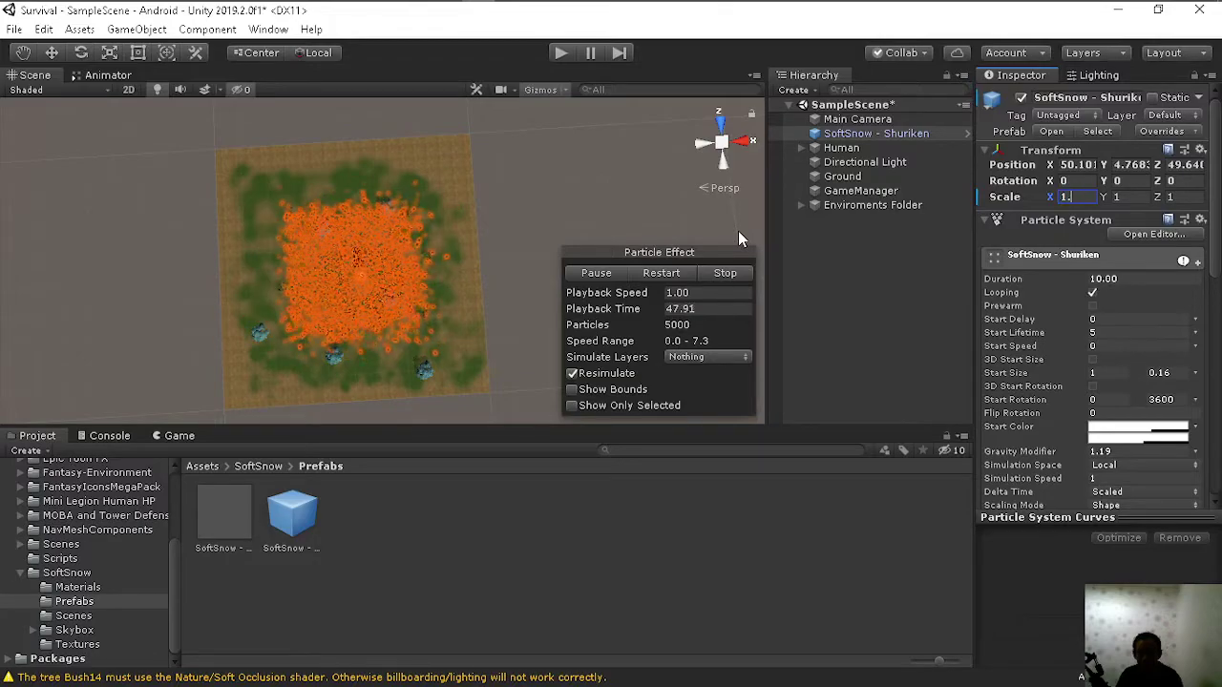
text(8)
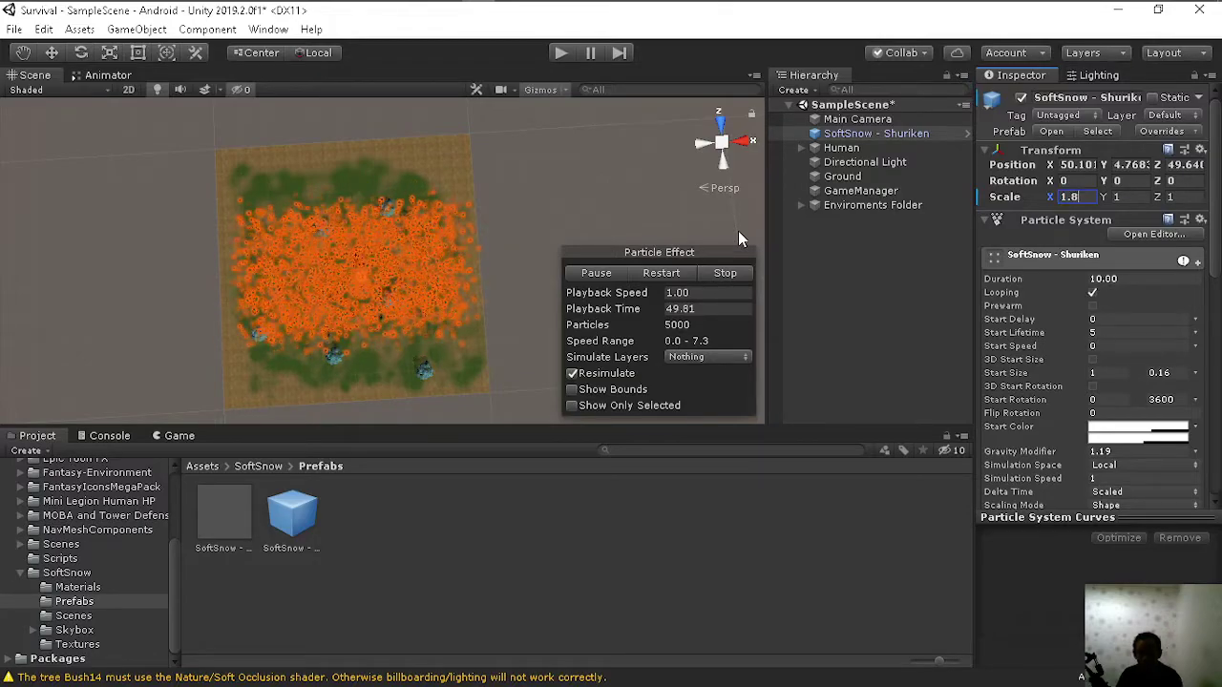
key(Return)
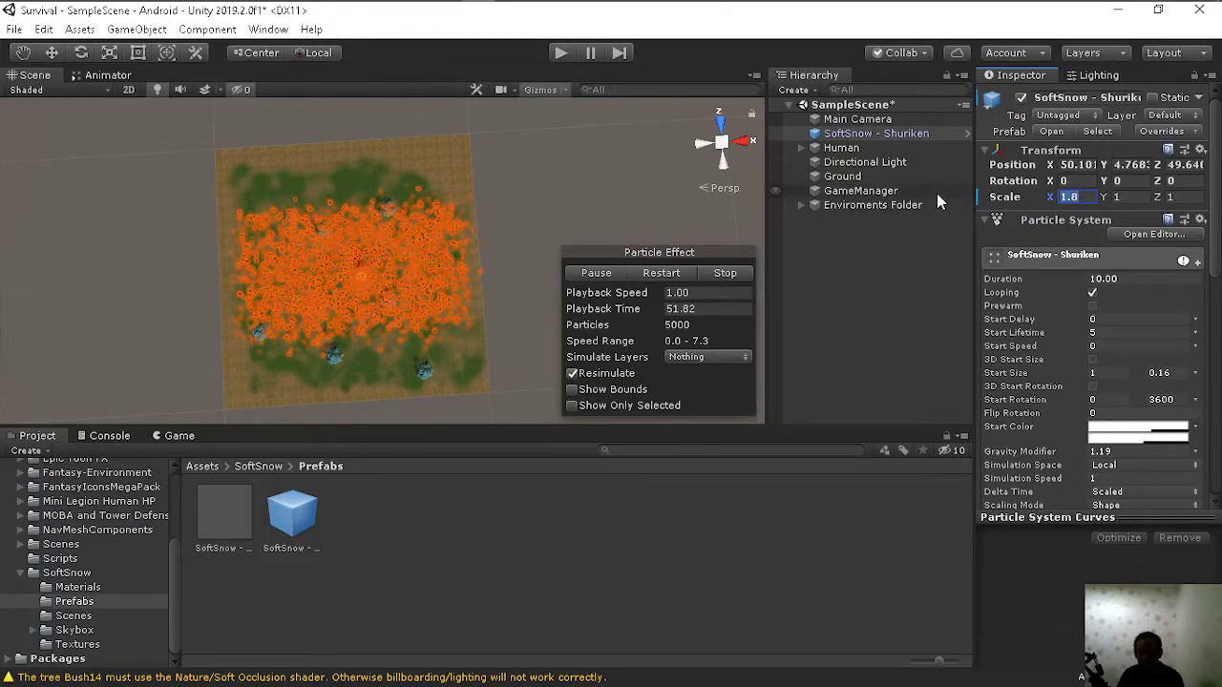
text(2)
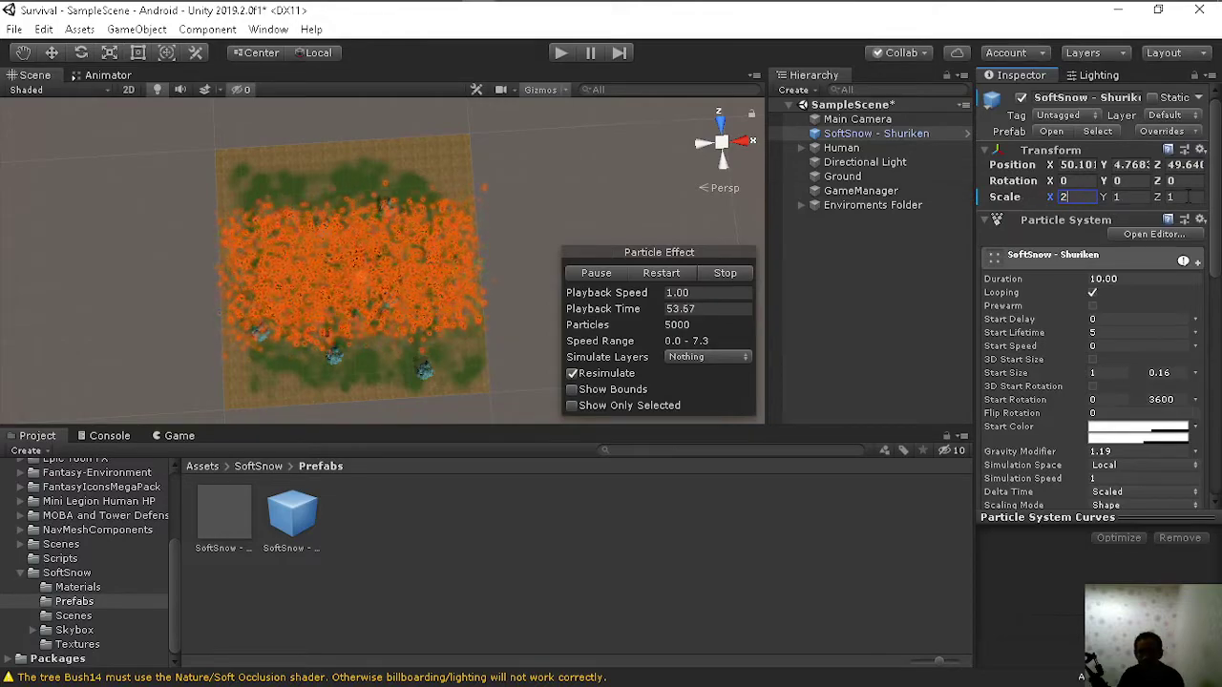
key(Tab)
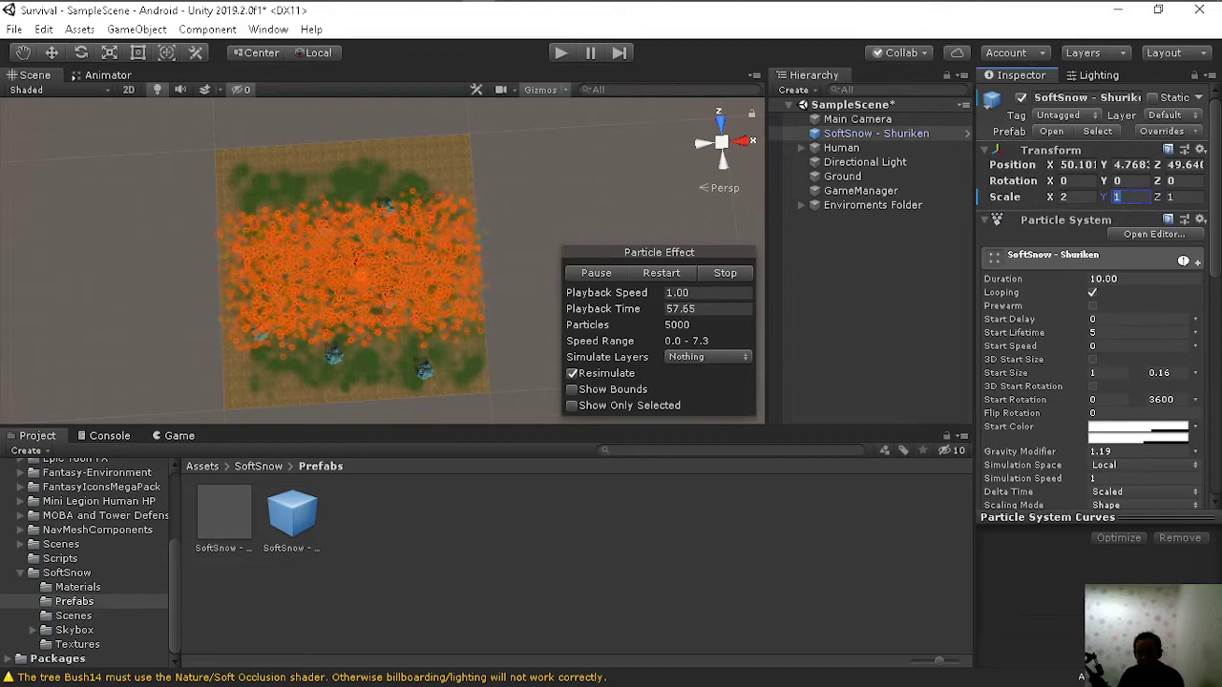
text(2)
key(Tab)
text(2)
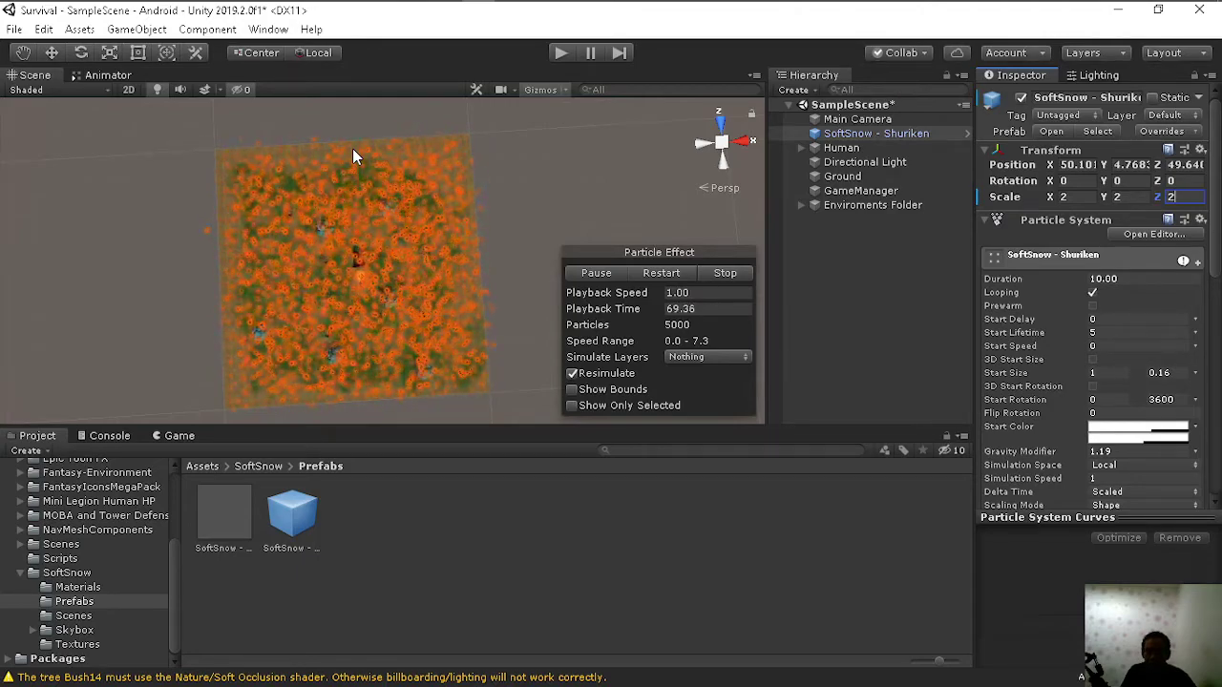
Step: Raise the snow's Y position to 16, above the Main Camera's height of 15
click(1131, 164)
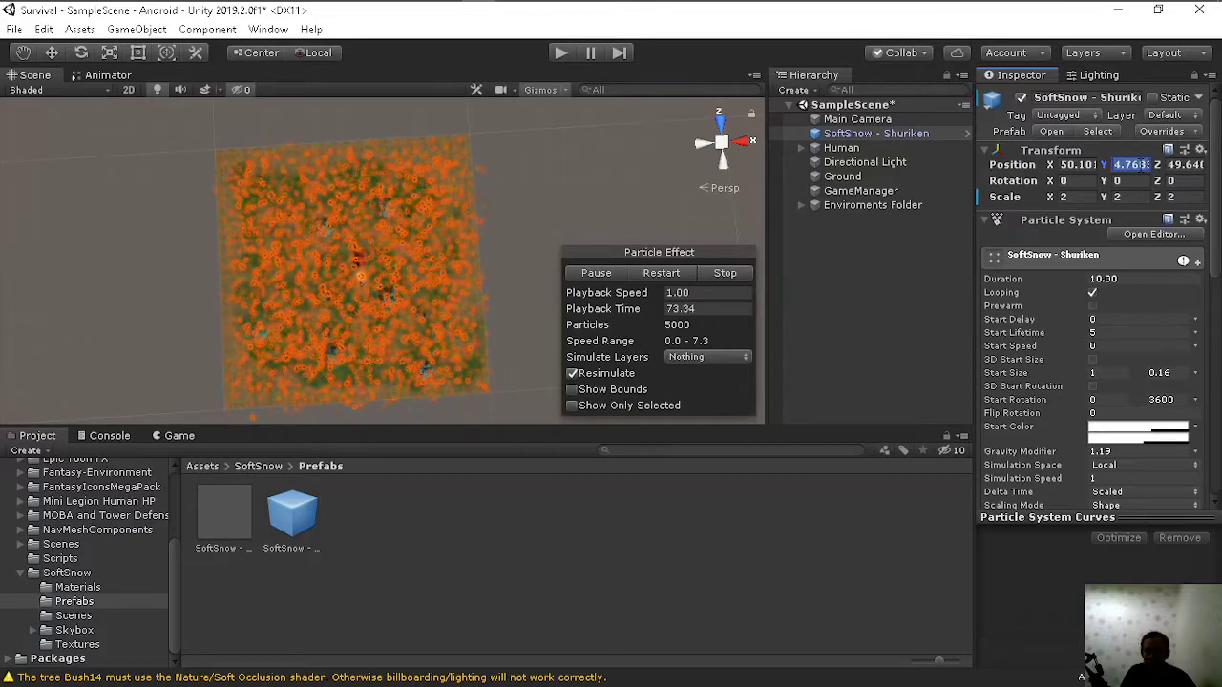
text(10)
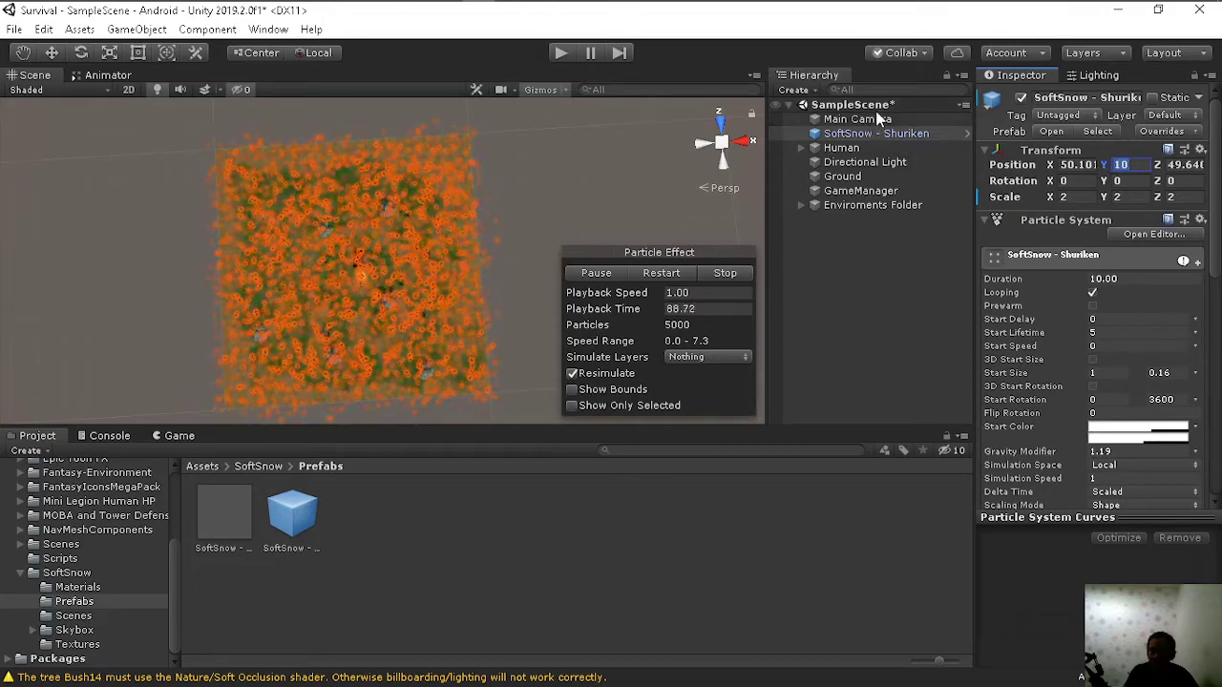
click(846, 122)
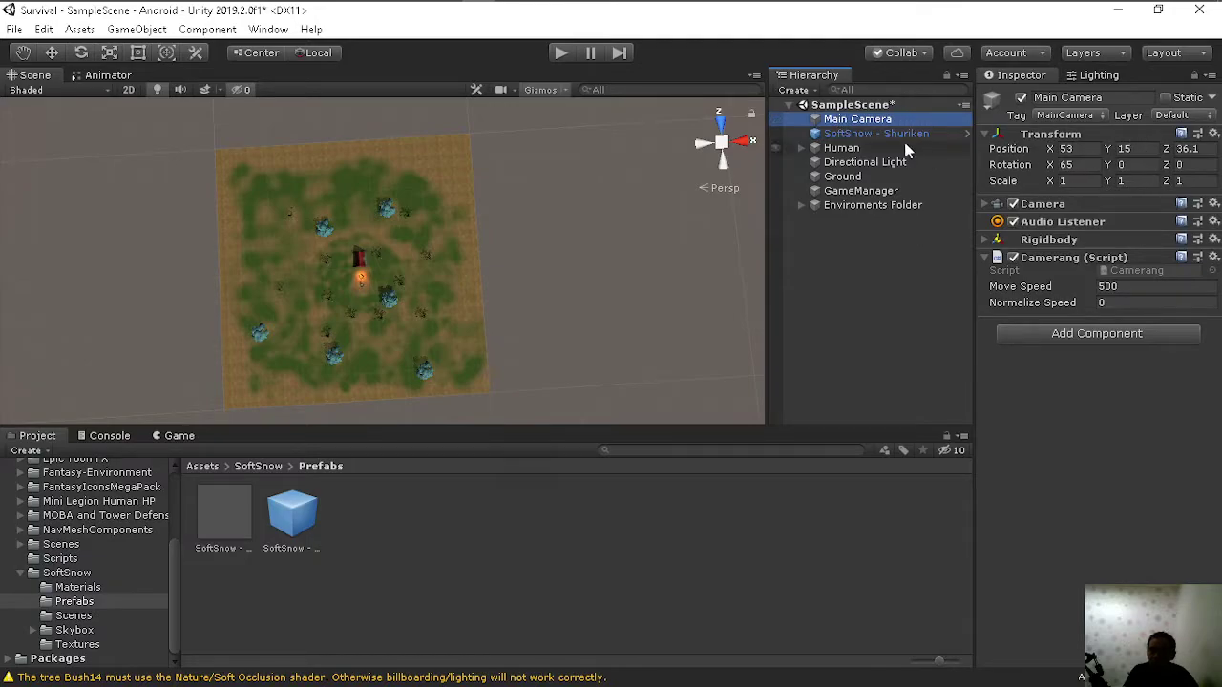
click(1148, 149)
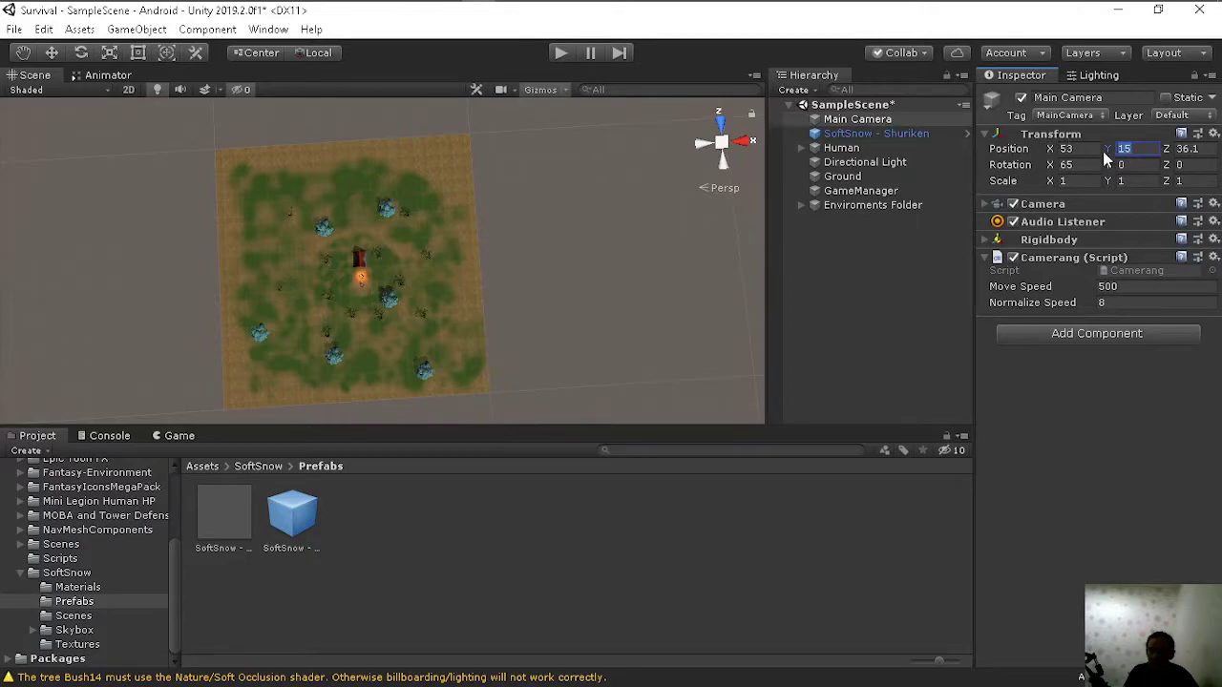
click(862, 135)
click(1134, 167)
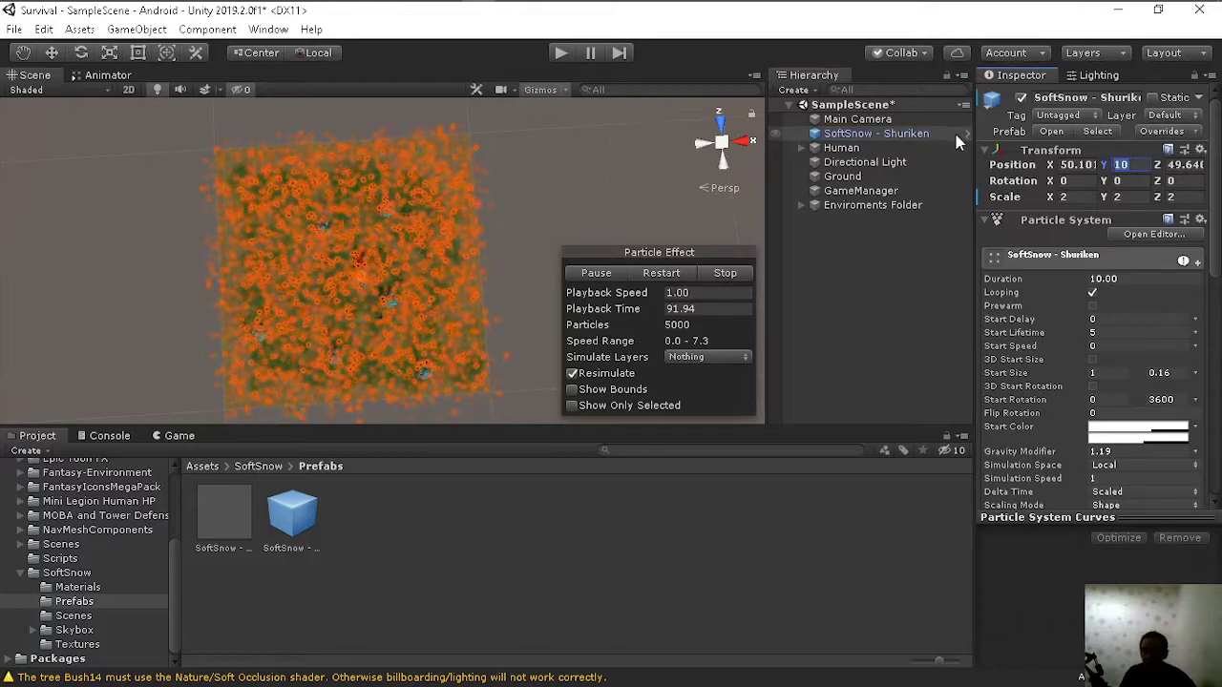
click(859, 121)
click(1144, 149)
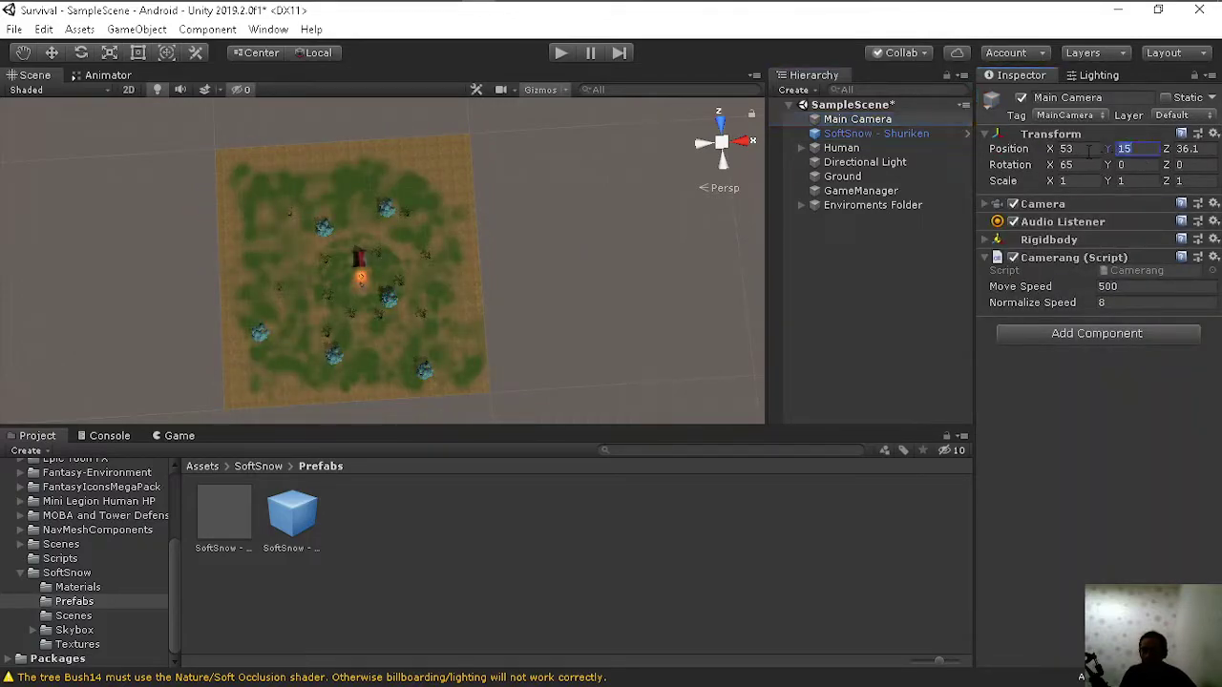
click(861, 134)
click(1125, 164)
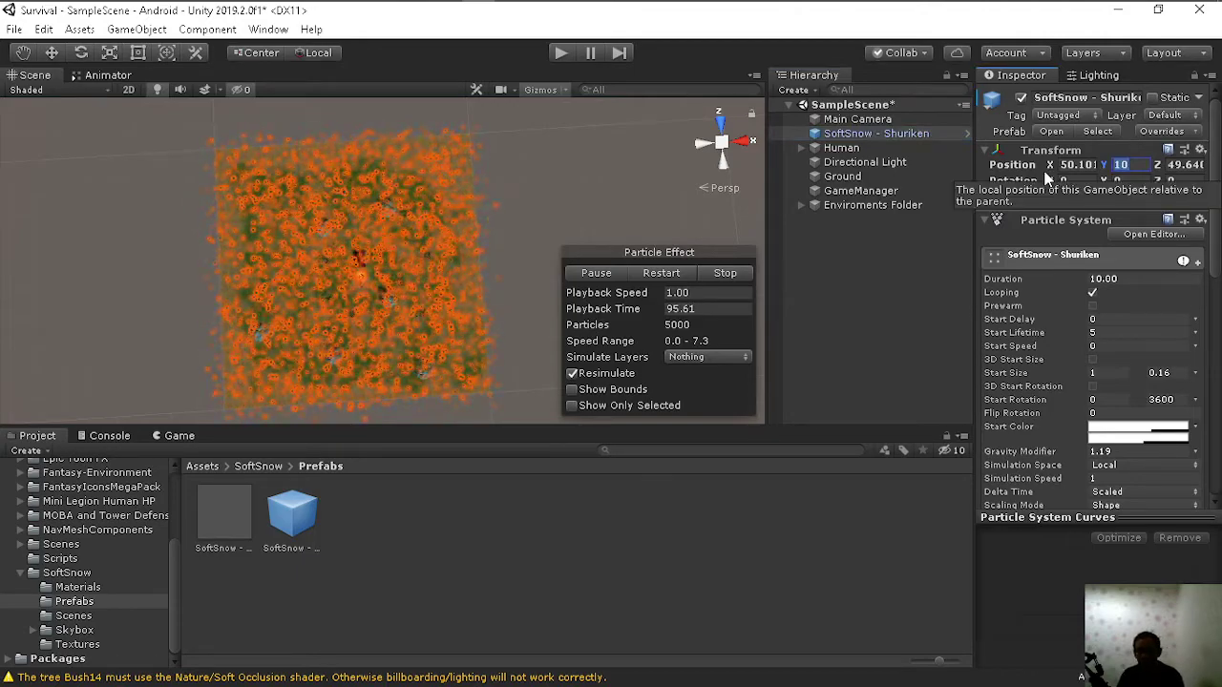
text(16)
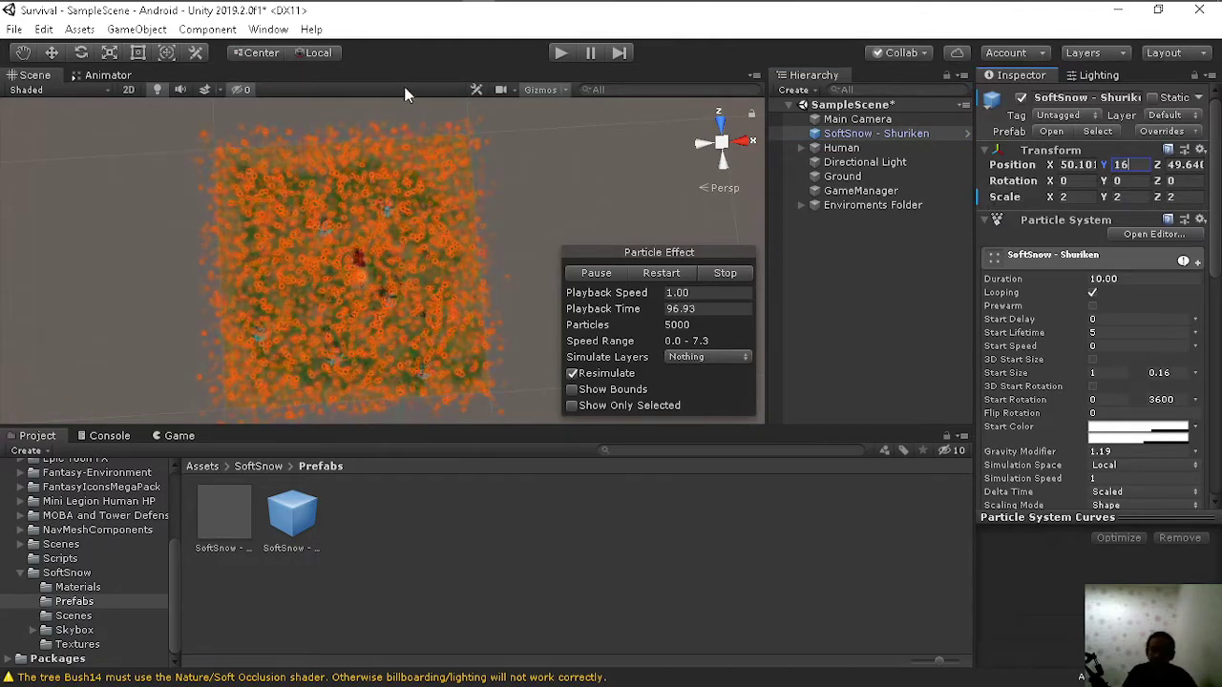
Step: Unpack the snow object completely, rename it Snow, and start Play mode
right_click(850, 136)
click(940, 354)
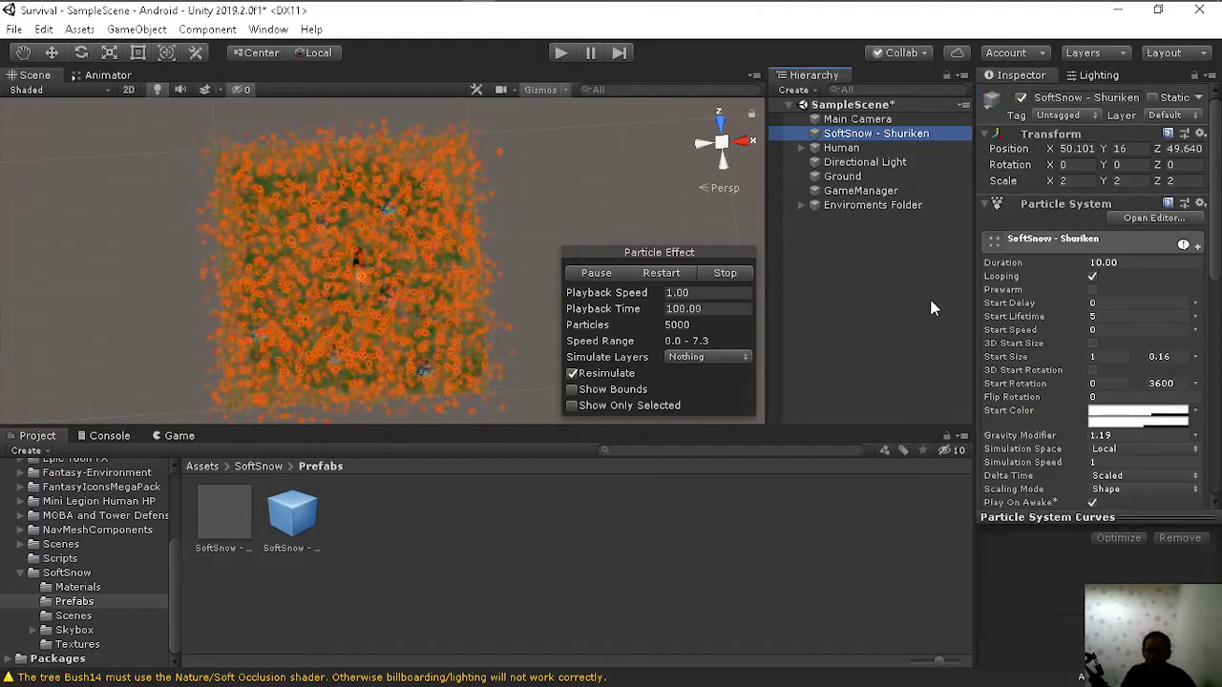
key(F2)
text(Snow)
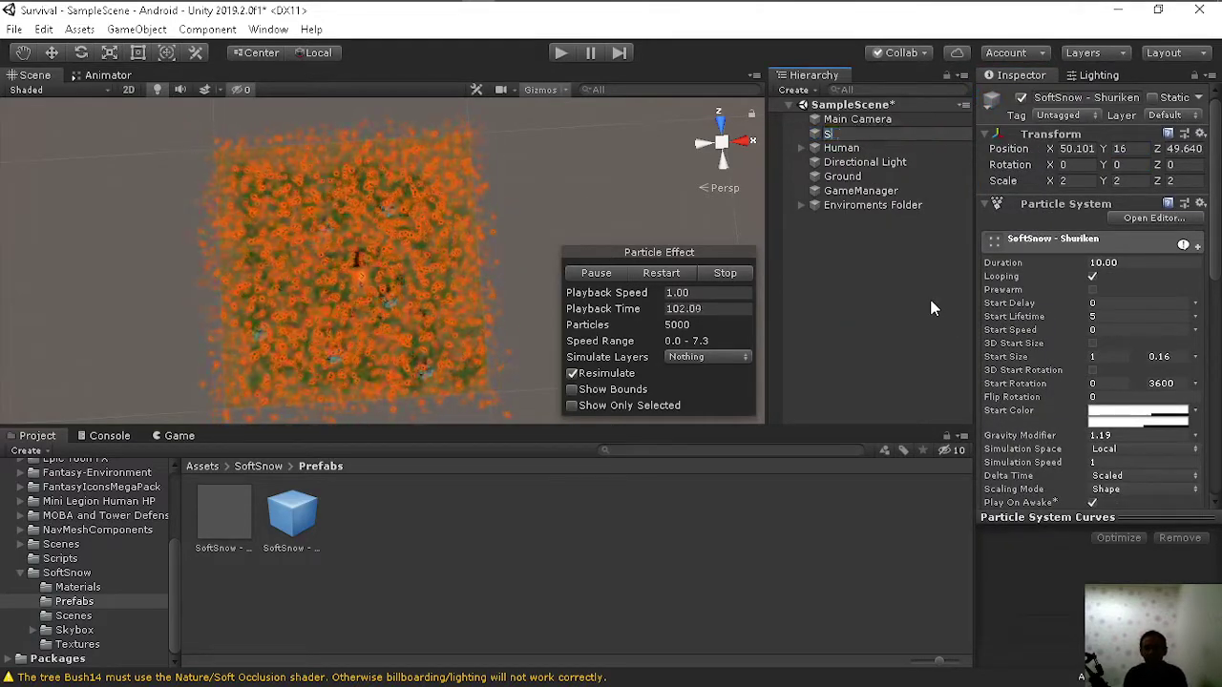
key(Return)
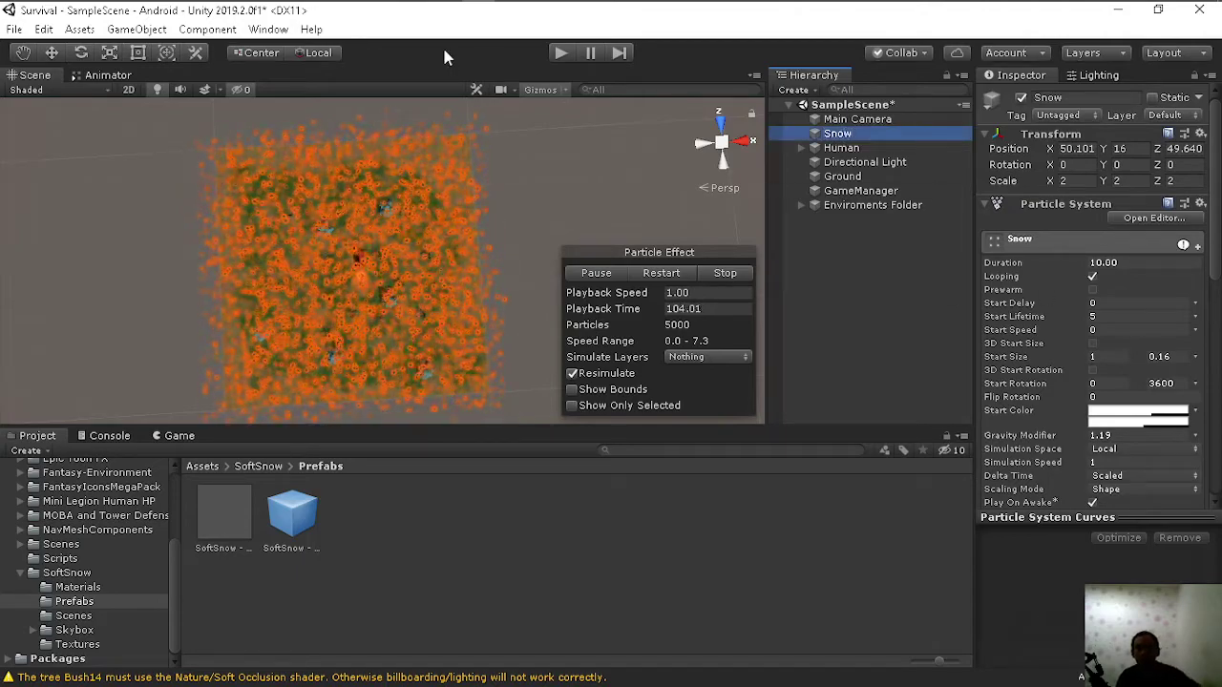
click(561, 52)
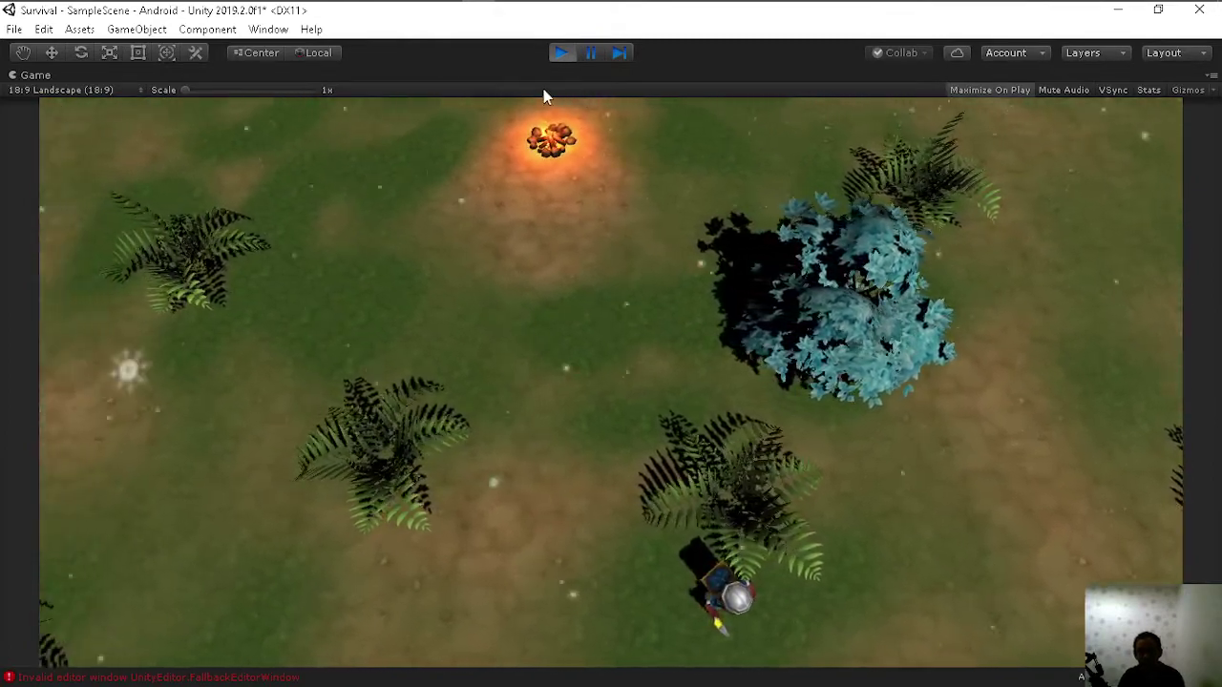
Step: Stop Play mode after watching the snow fall over the camp
click(556, 58)
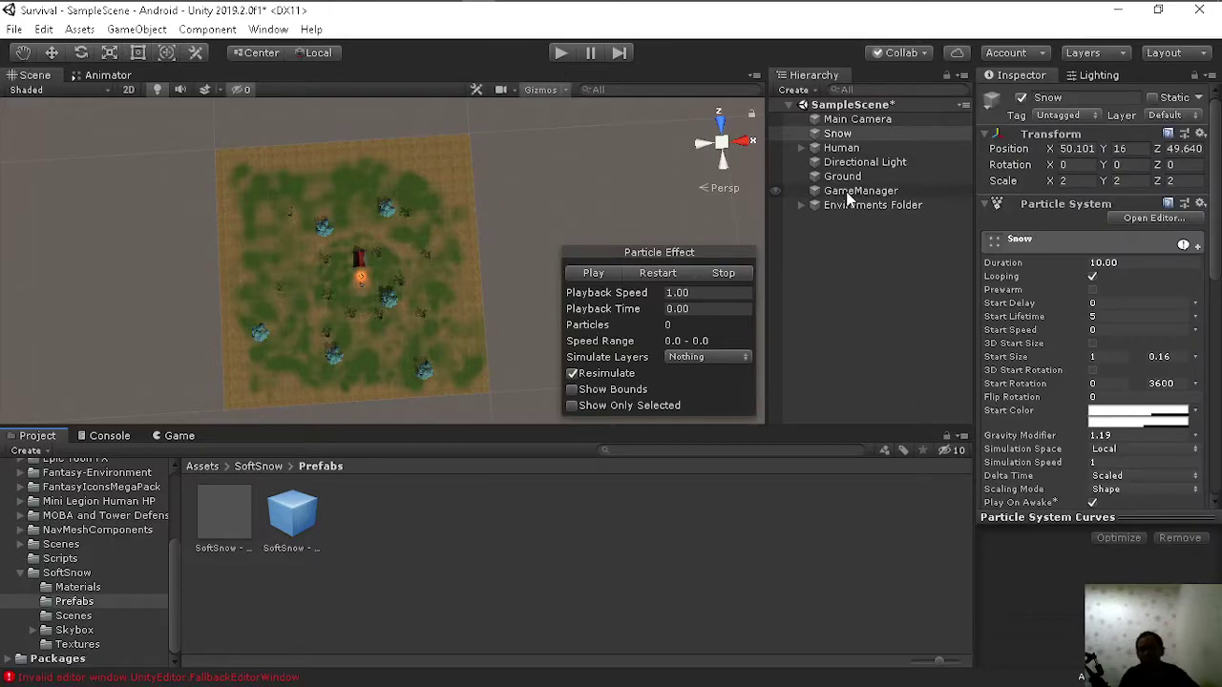
Step: Select the Ground terrain and tilt the Scene view down onto it
click(844, 178)
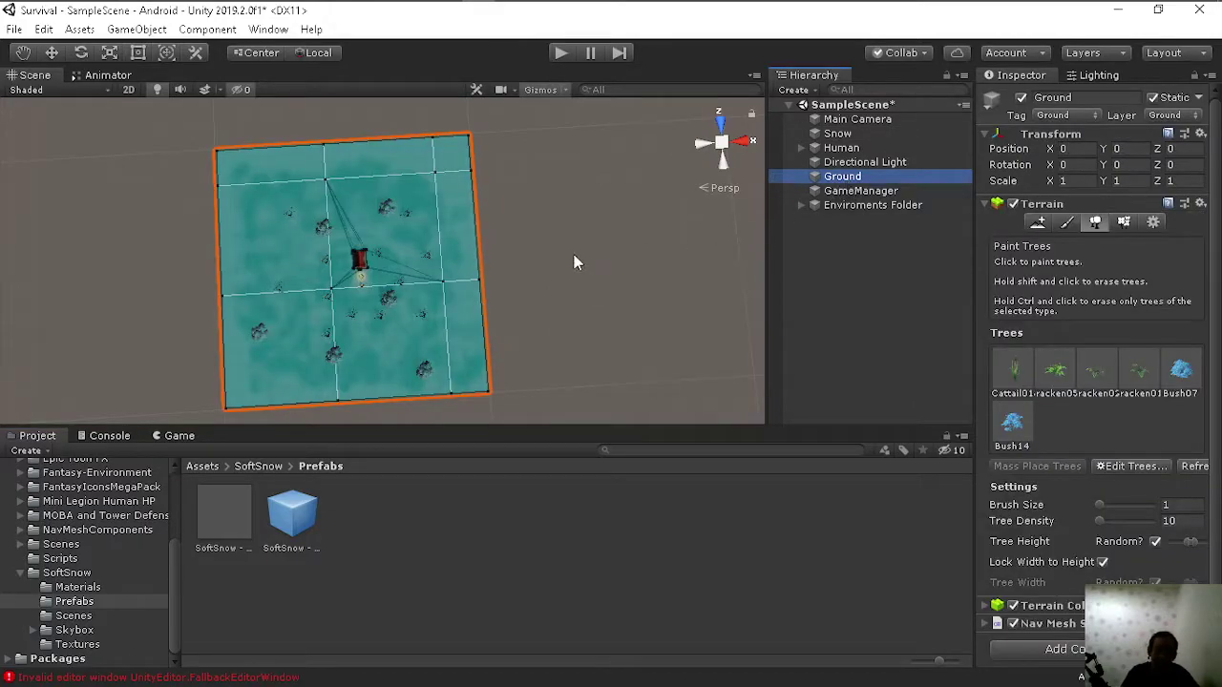
scroll(460, 328, up, 4)
scroll(460, 329, up, 4)
right_drag(460, 329, 432, 203)
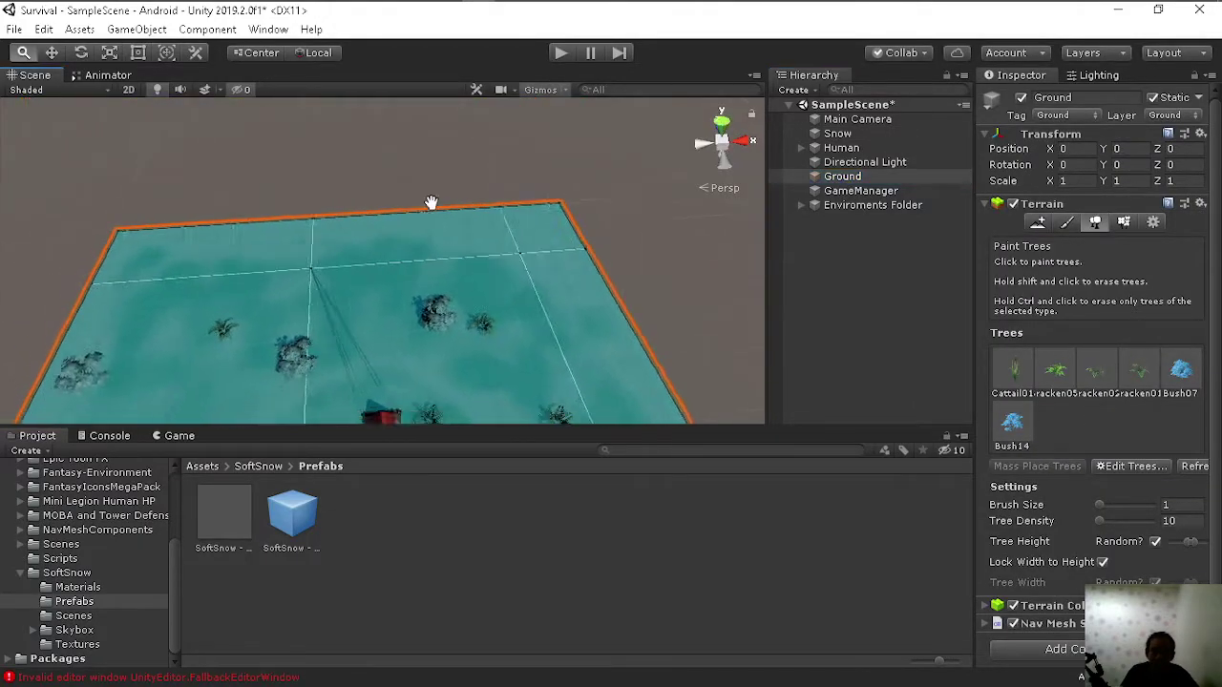
scroll(431, 202, up, 3)
scroll(439, 181, up, 3)
scroll(449, 142, up, 3)
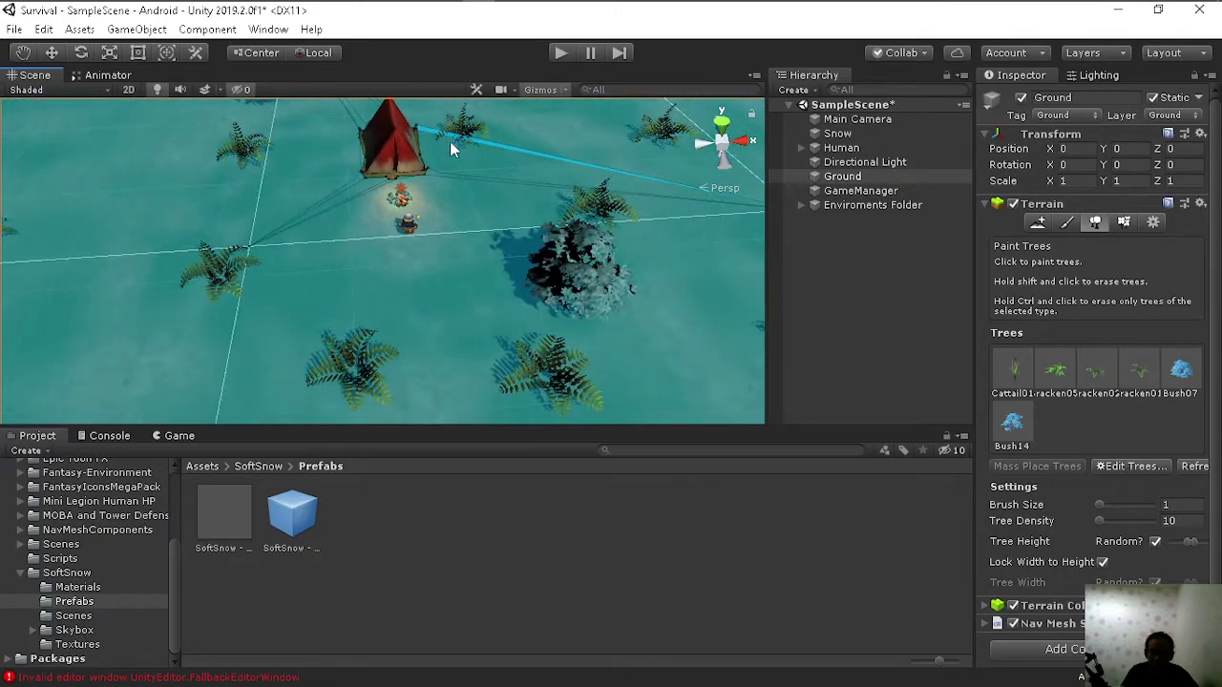
scroll(450, 141, down, 5)
scroll(464, 171, up, 5)
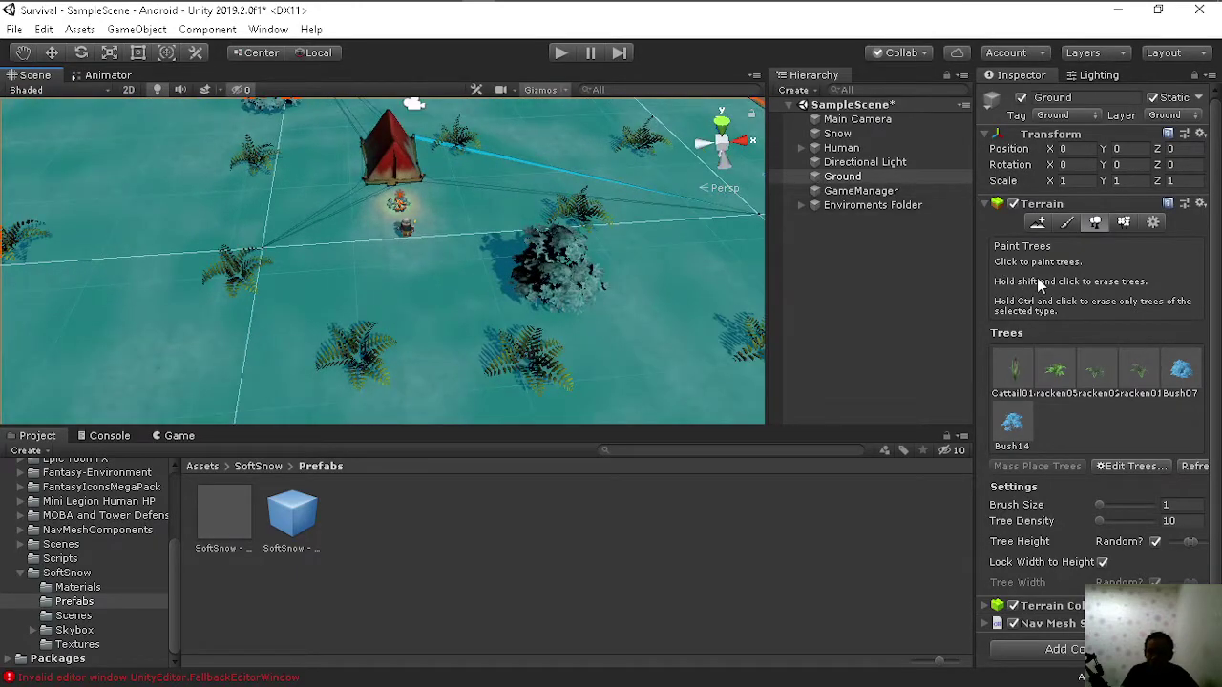
Step: Switch Ground to texture painting and bring up the Edit Terrain Layers choices
click(1067, 229)
scroll(1113, 354, down, 3)
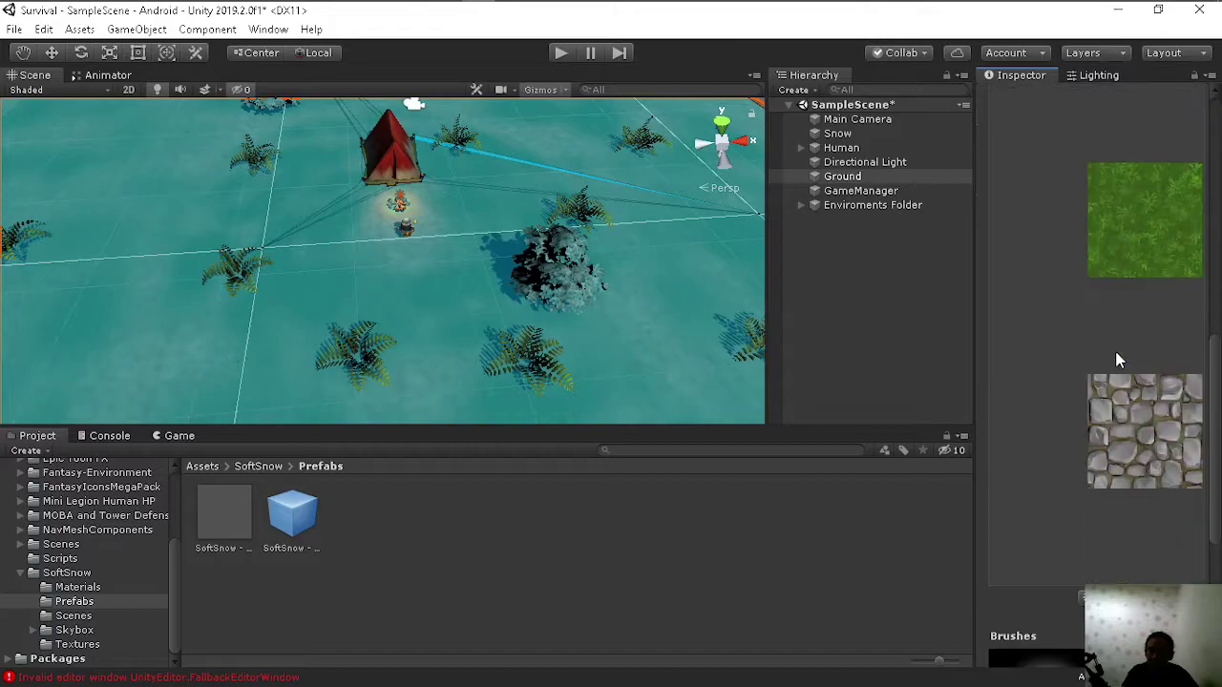
scroll(1146, 330, down, 4)
click(1122, 301)
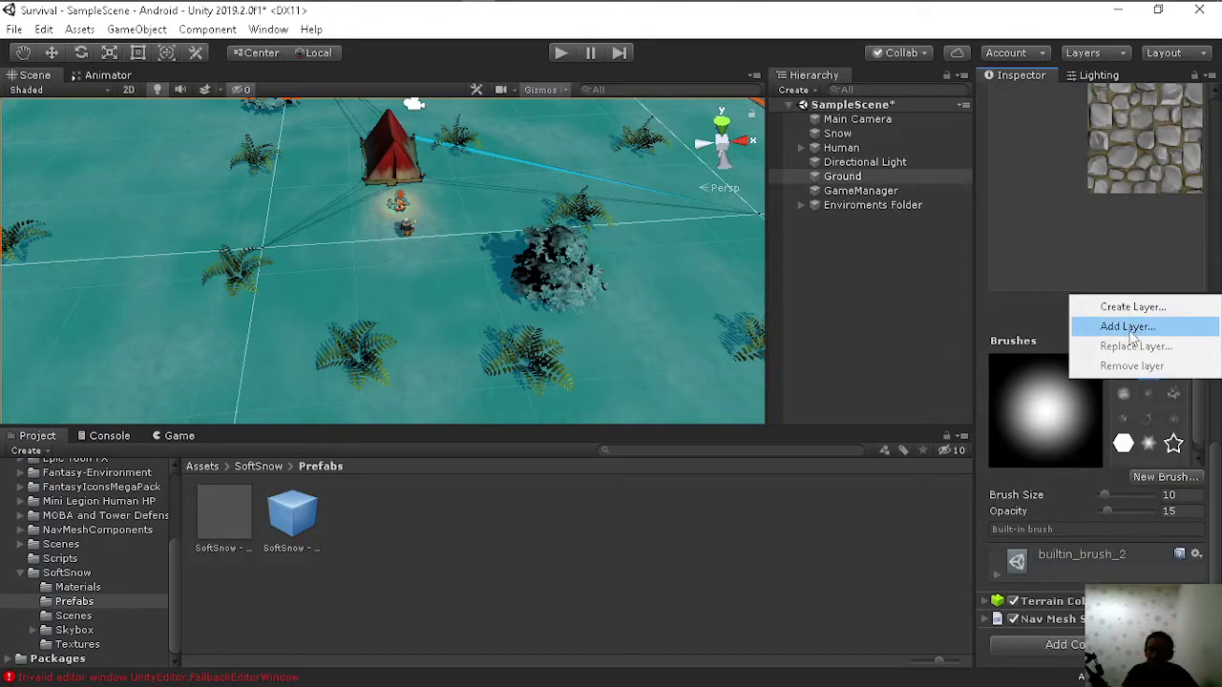
Step: Choose Add Layer and browse the ground layers in the Select TerrainLayer picker
click(1128, 327)
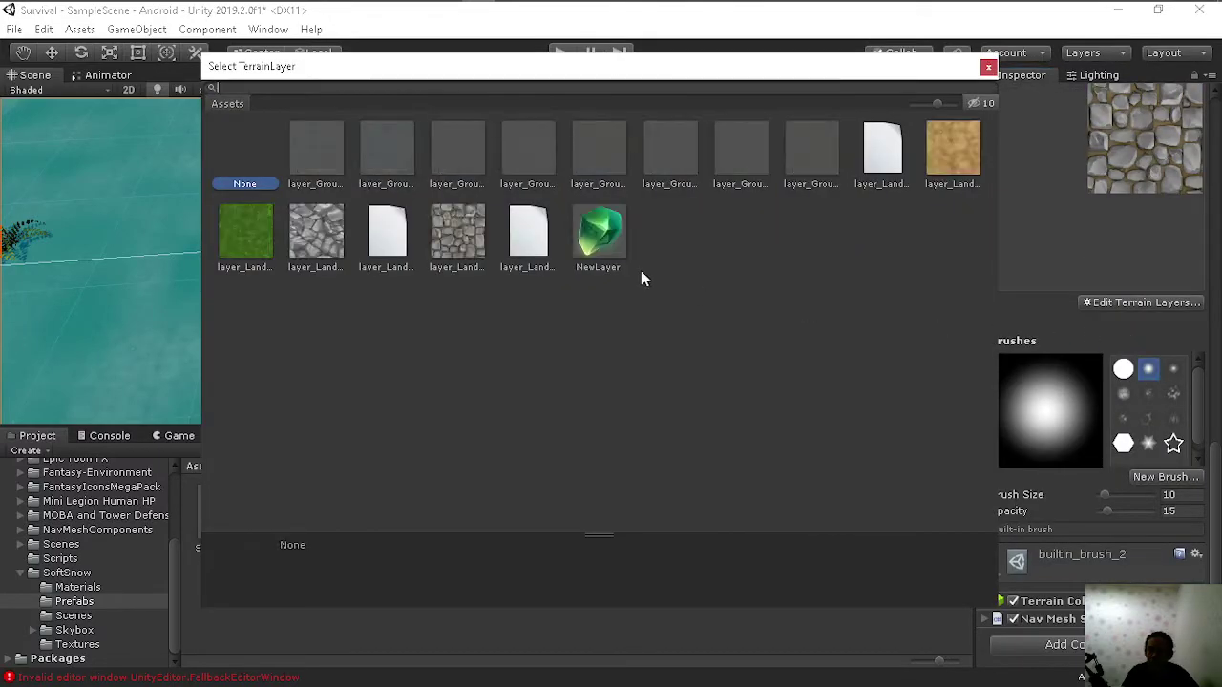
click(819, 167)
click(750, 166)
click(812, 169)
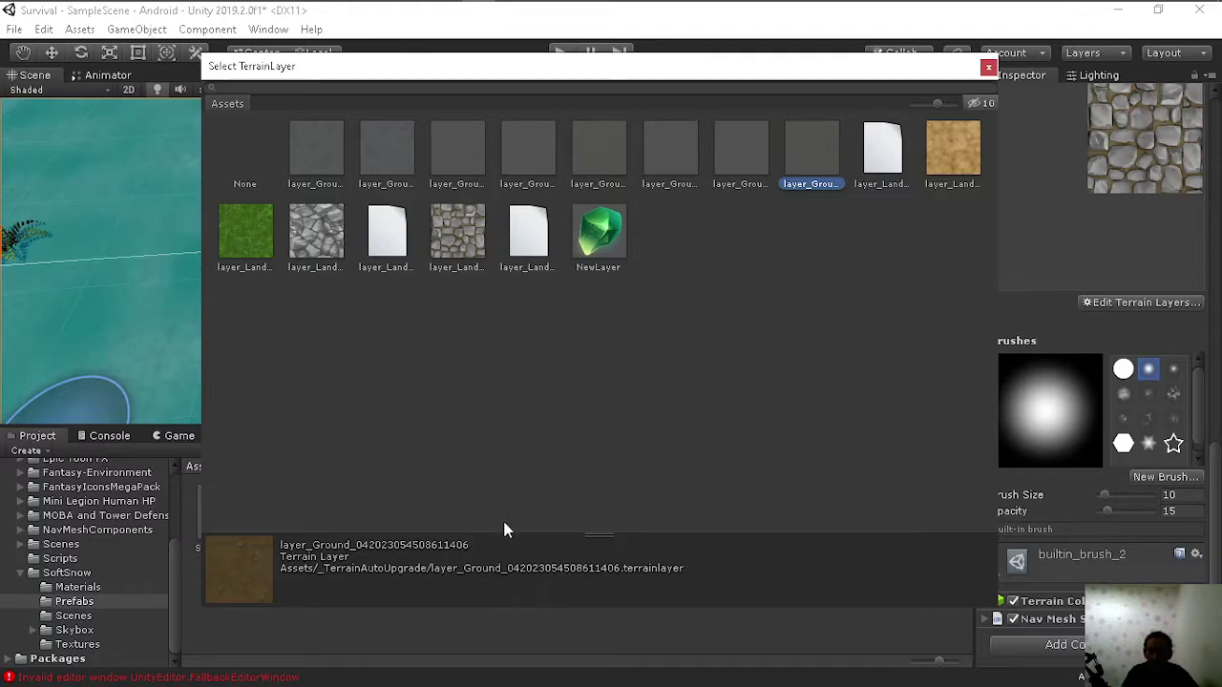
click(718, 152)
click(648, 162)
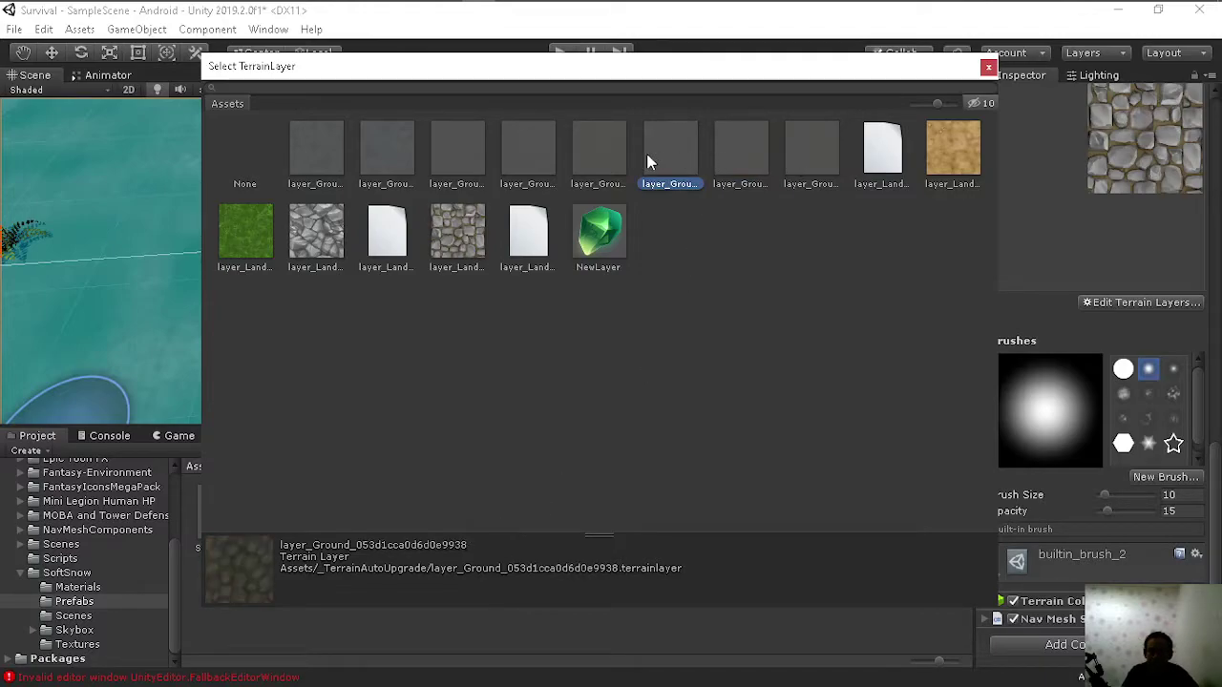
click(614, 170)
click(521, 177)
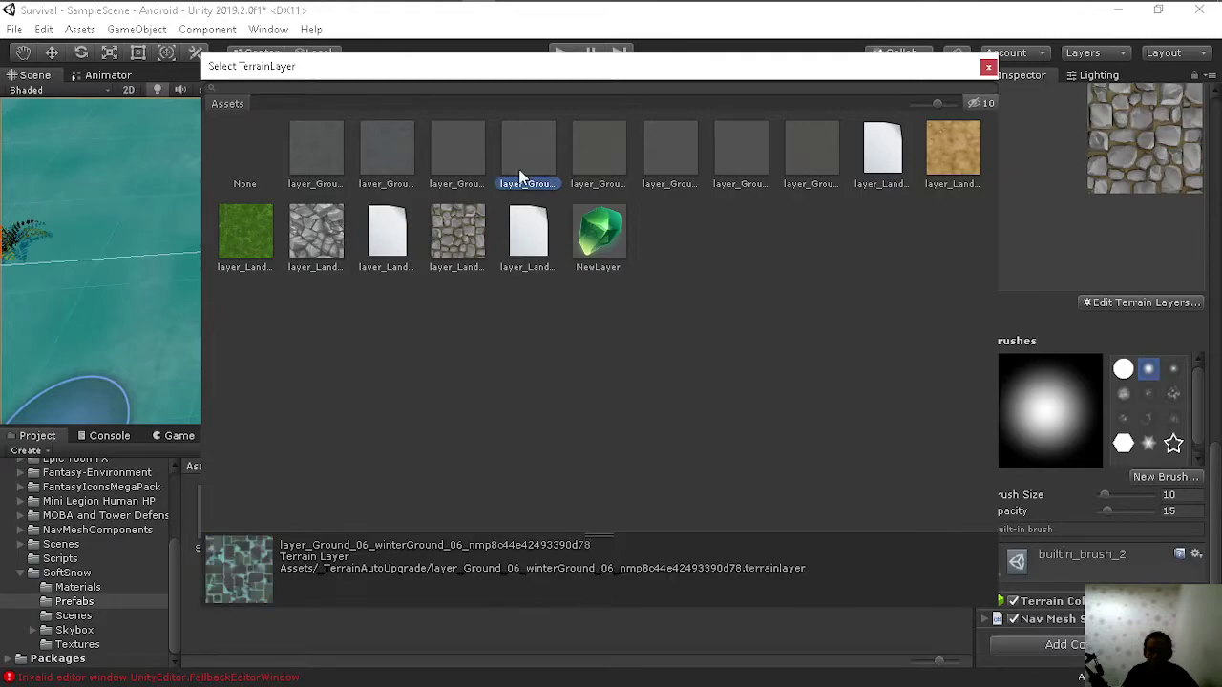
click(466, 171)
Step: Compare the winter layers and add layer_Ground_04 to the terrain
click(397, 183)
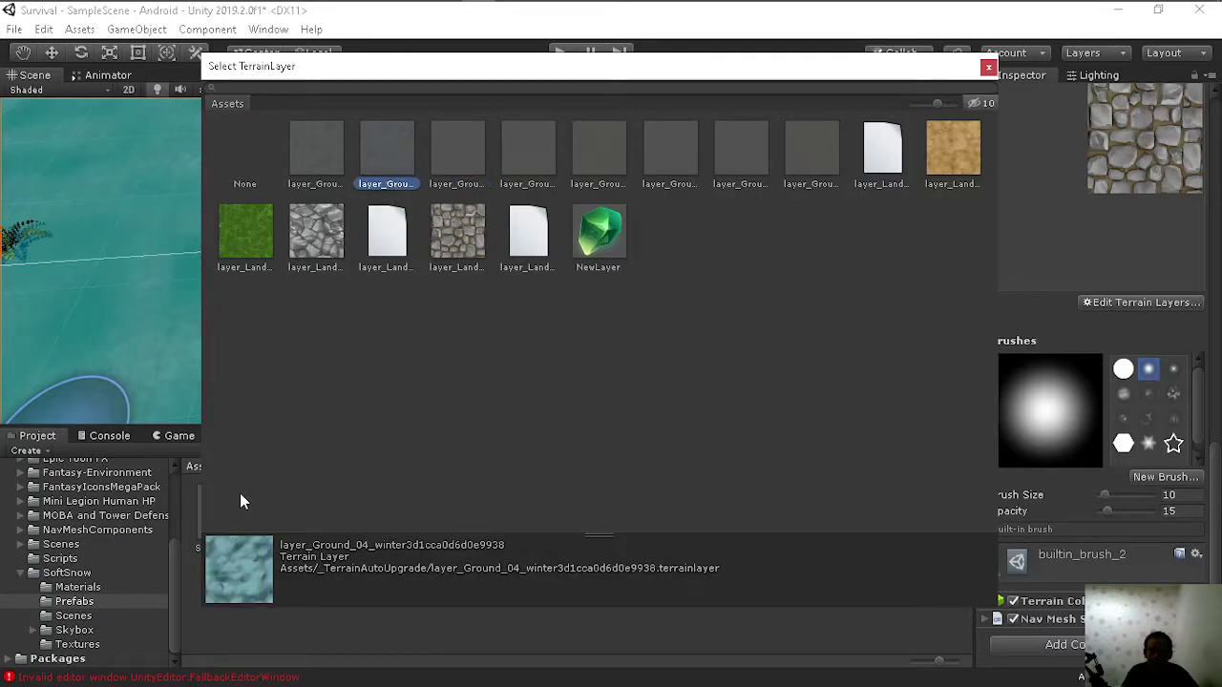
click(336, 156)
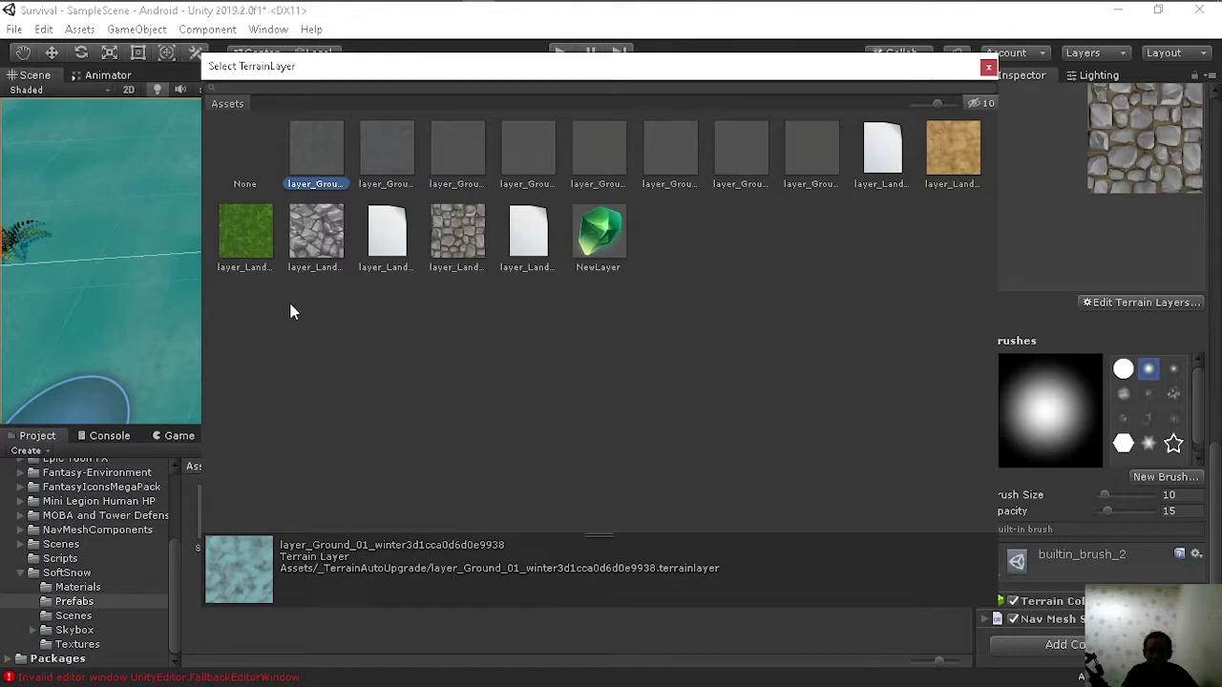
click(374, 170)
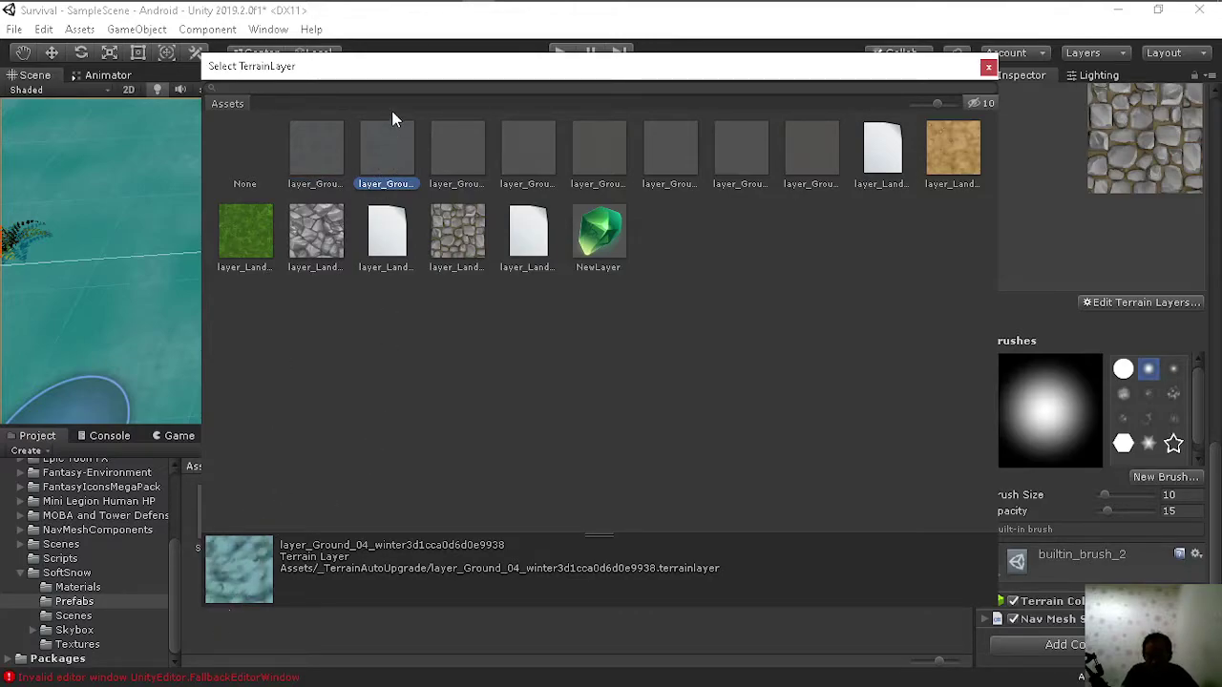
click(313, 173)
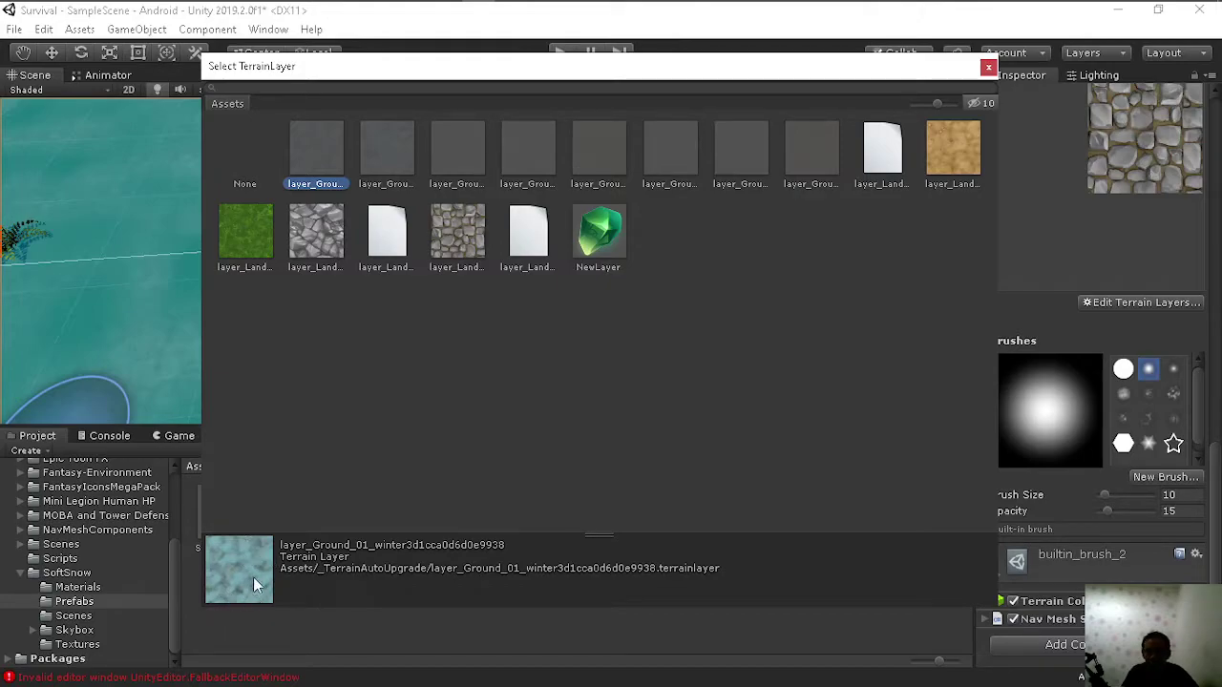
click(374, 172)
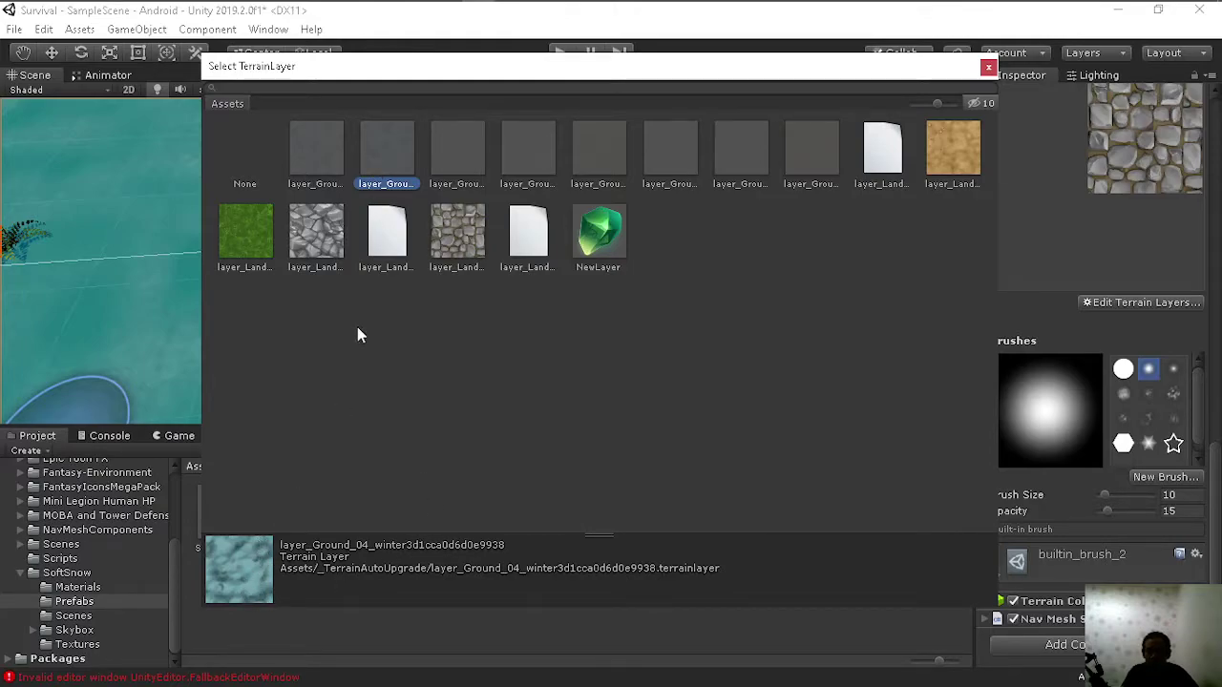
double_click(414, 167)
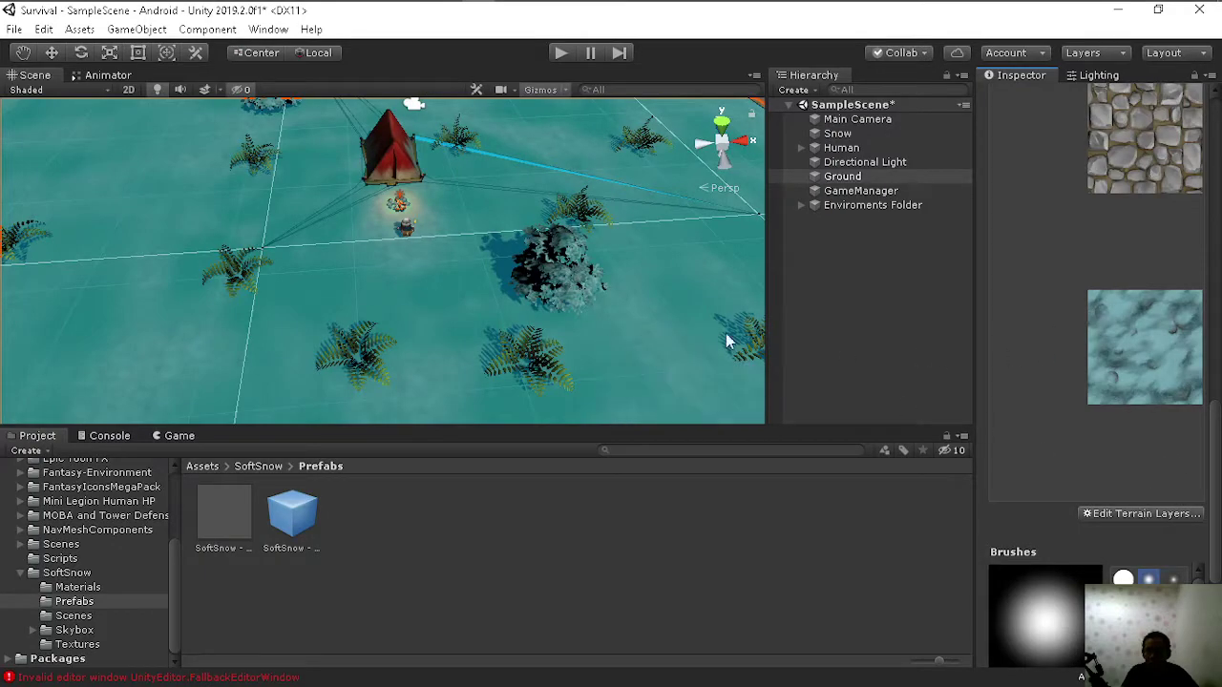
Step: Select Ground and uncheck Nav Mesh Surface to hide the navmesh overlay
scroll(468, 301, down, 3)
scroll(468, 299, down, 2)
scroll(491, 295, down, 2)
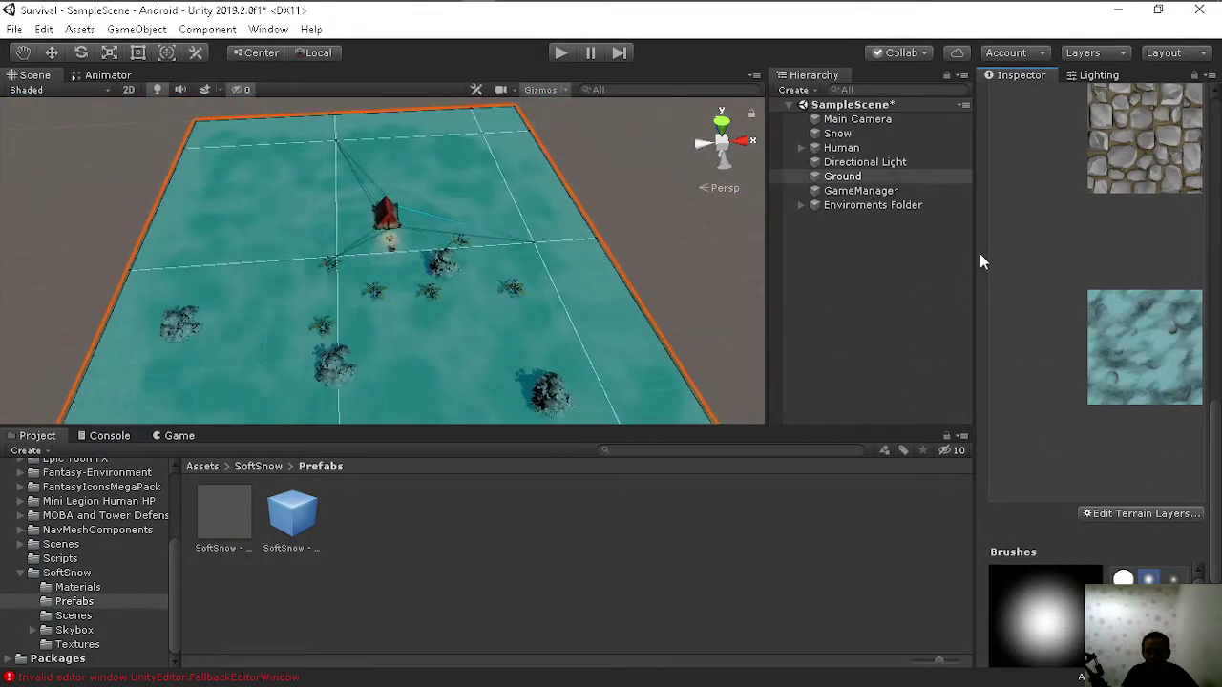
click(862, 177)
scroll(1040, 308, down, 3)
scroll(1041, 309, down, 1)
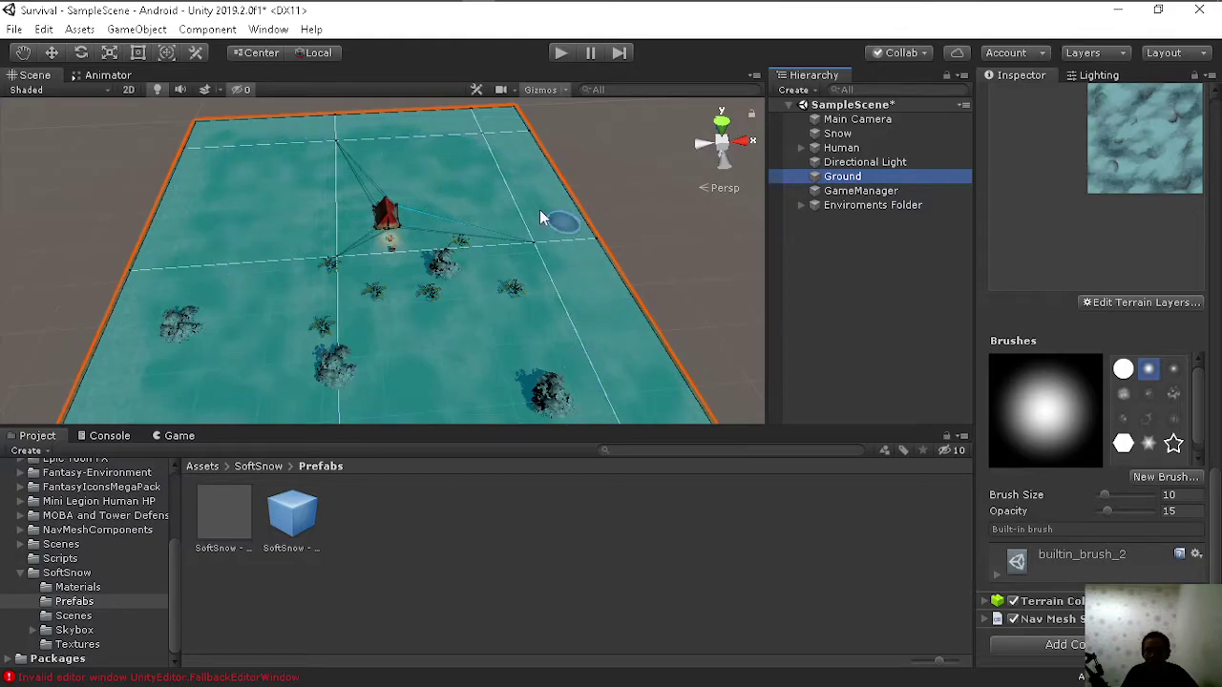
click(1012, 620)
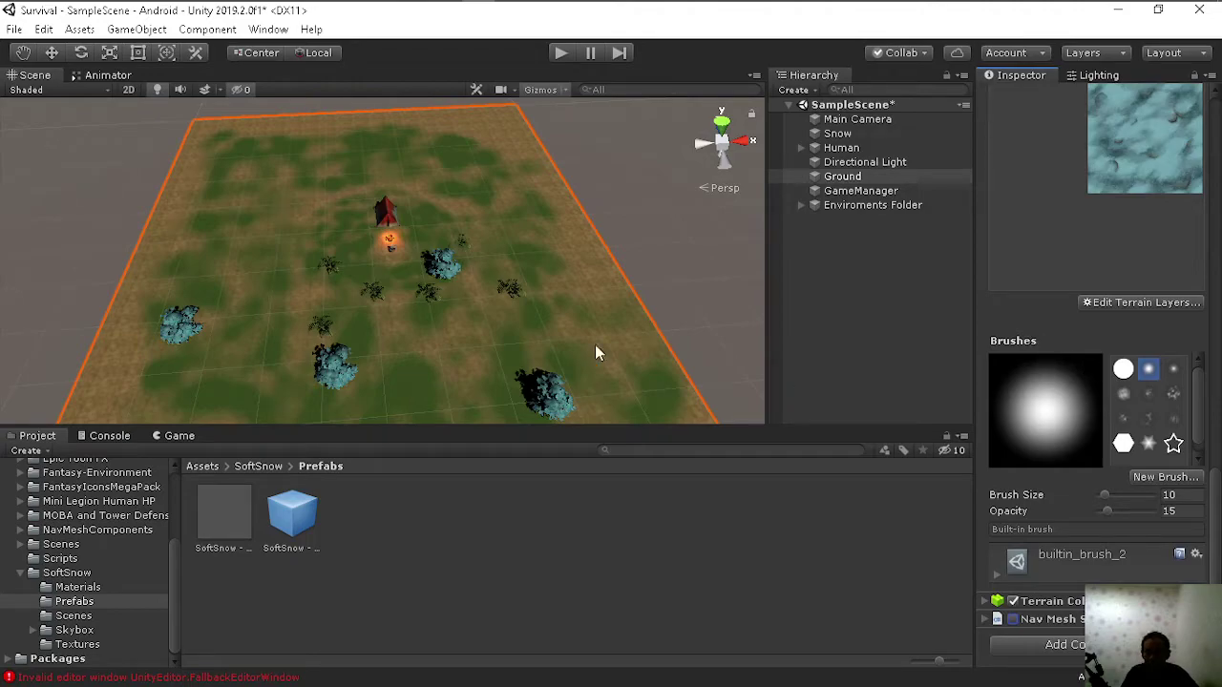
Step: Pick the snow layer under Paint Texture as the active paint layer
scroll(404, 314, up, 3)
scroll(431, 328, up, 2)
scroll(403, 326, up, 3)
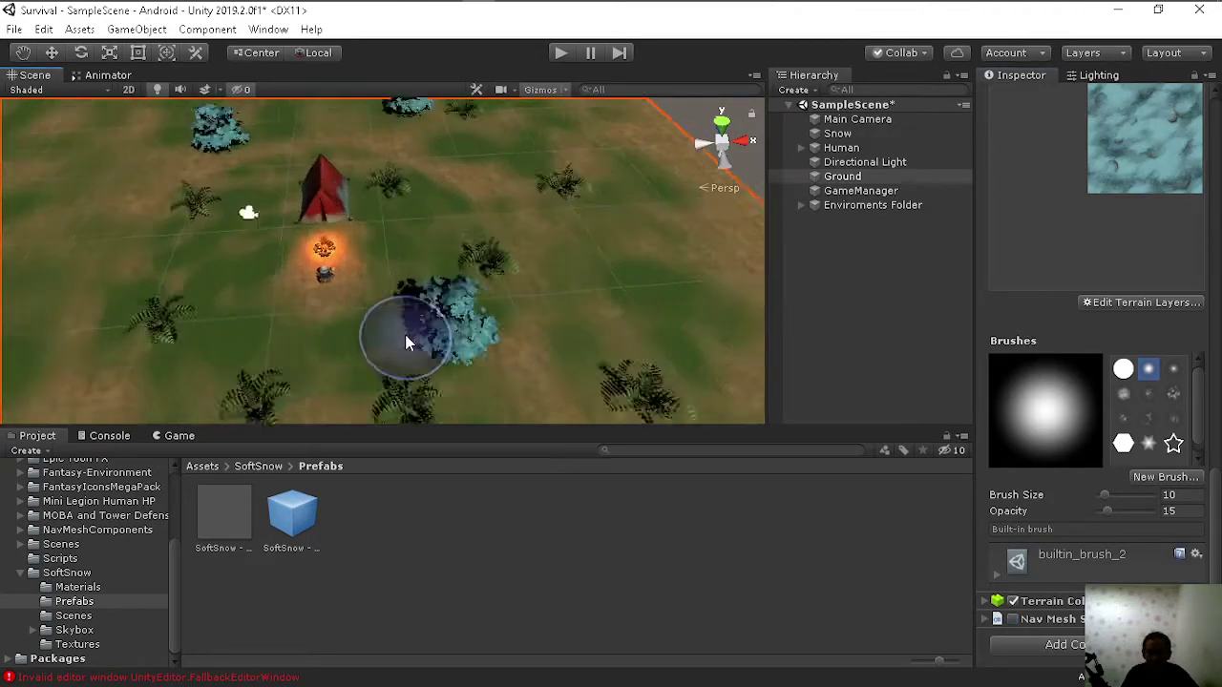
scroll(405, 334, up, 4)
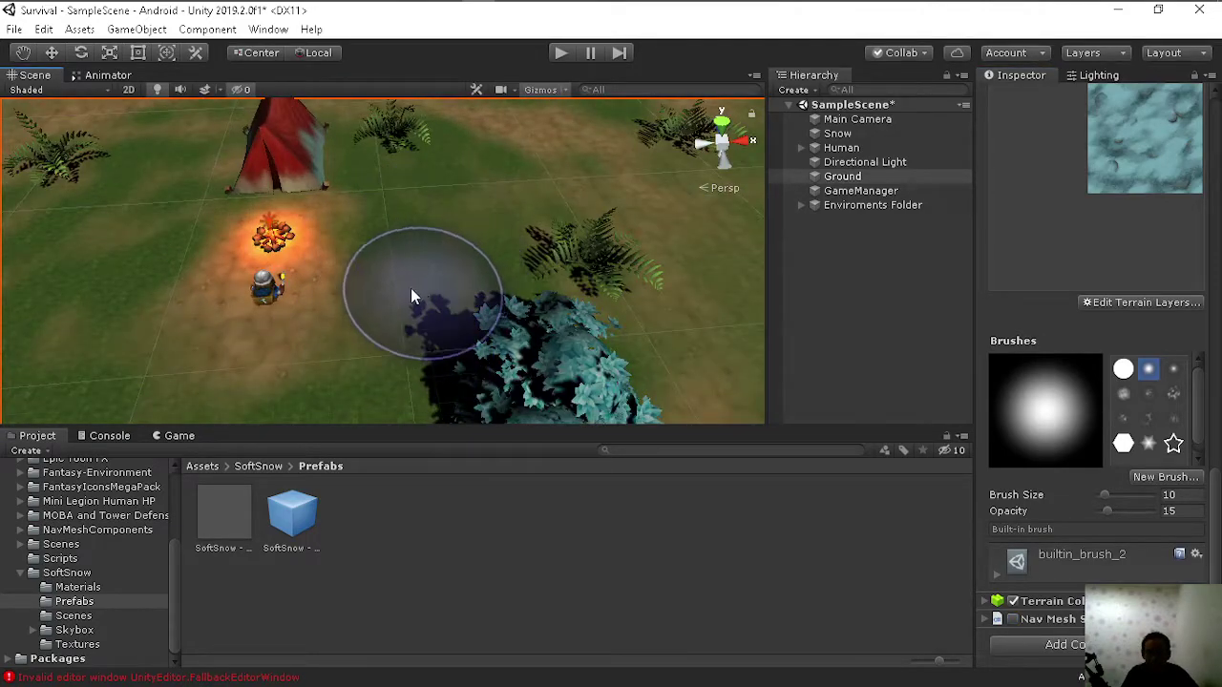
scroll(464, 176, down, 3)
scroll(464, 183, up, 2)
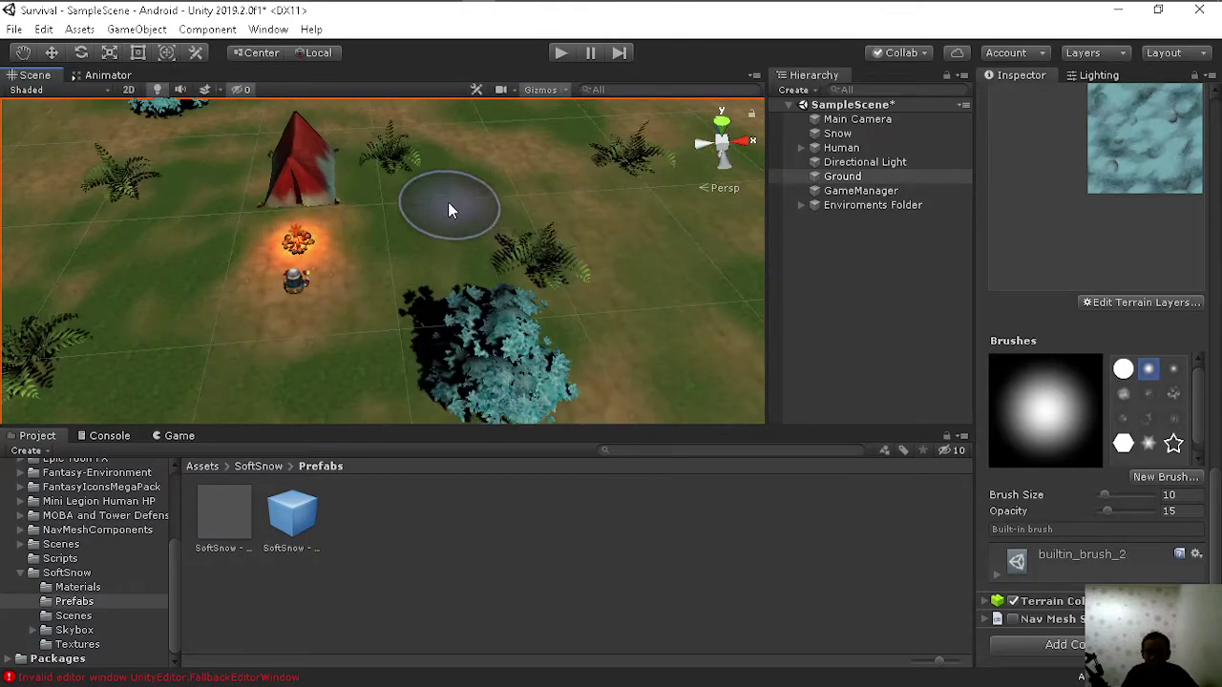
scroll(1149, 229, up, 5)
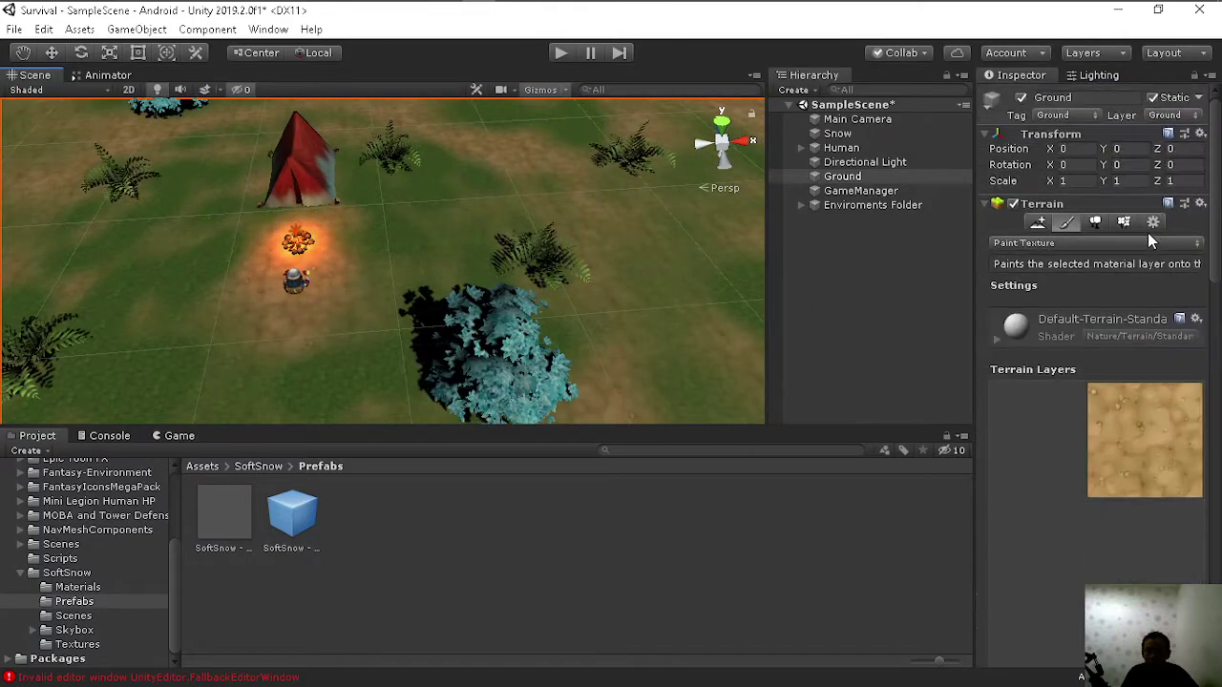
scroll(1148, 232, down, 3)
scroll(1142, 216, up, 3)
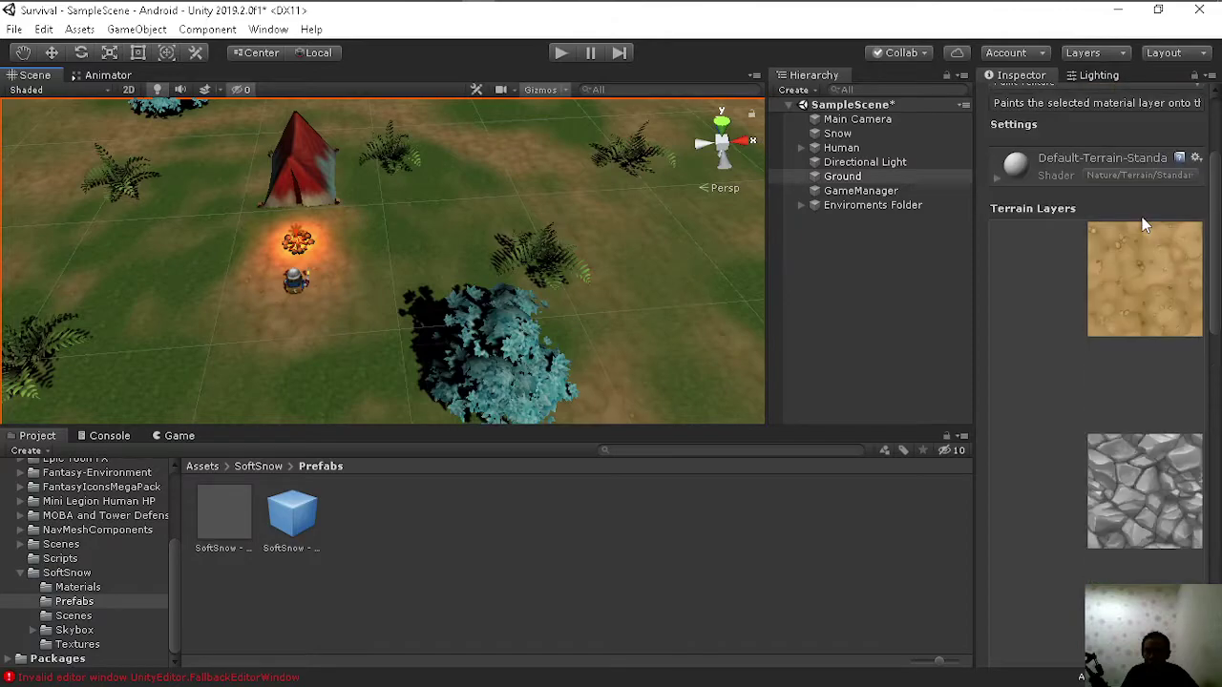
scroll(1141, 217, down, 5)
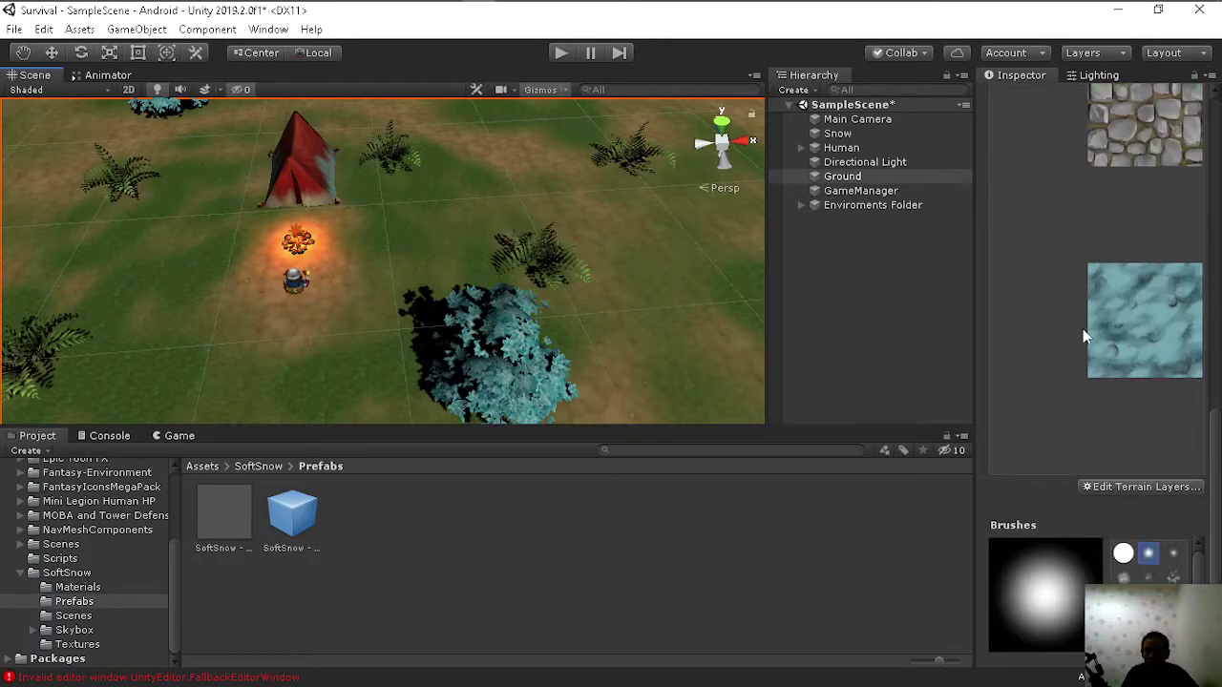
click(1132, 320)
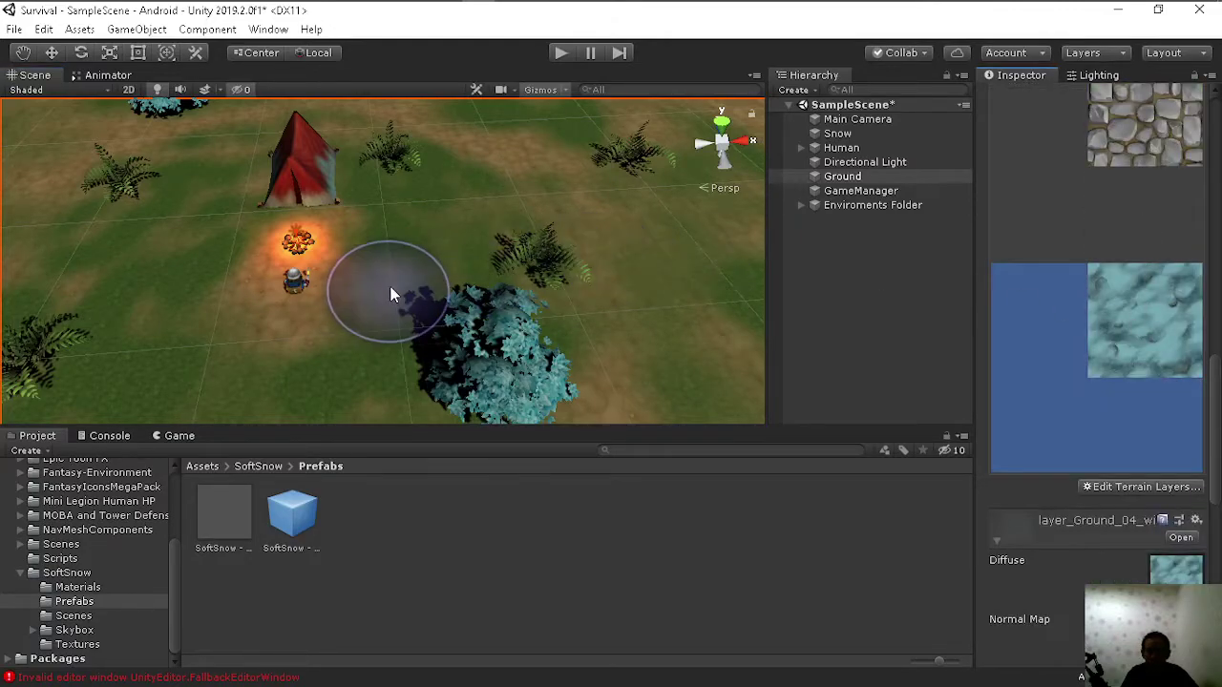
Step: Paint snow patches beside the tree and left of the campfire
drag(458, 223, 350, 299)
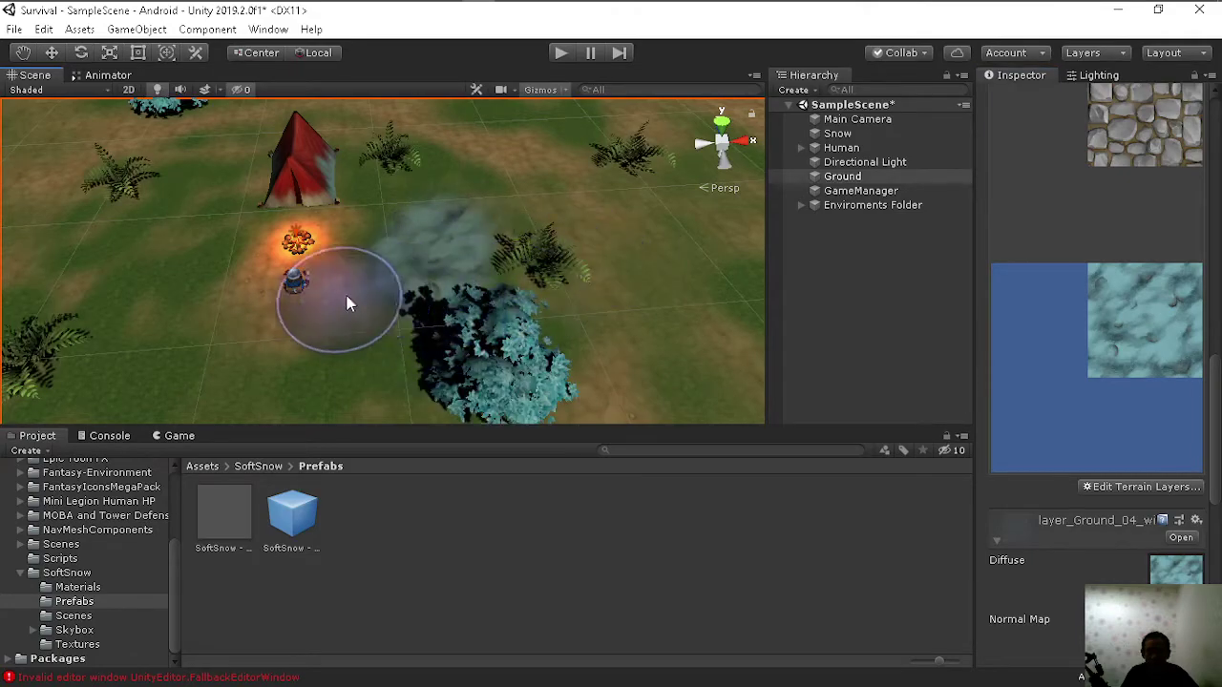
drag(177, 224, 415, 358)
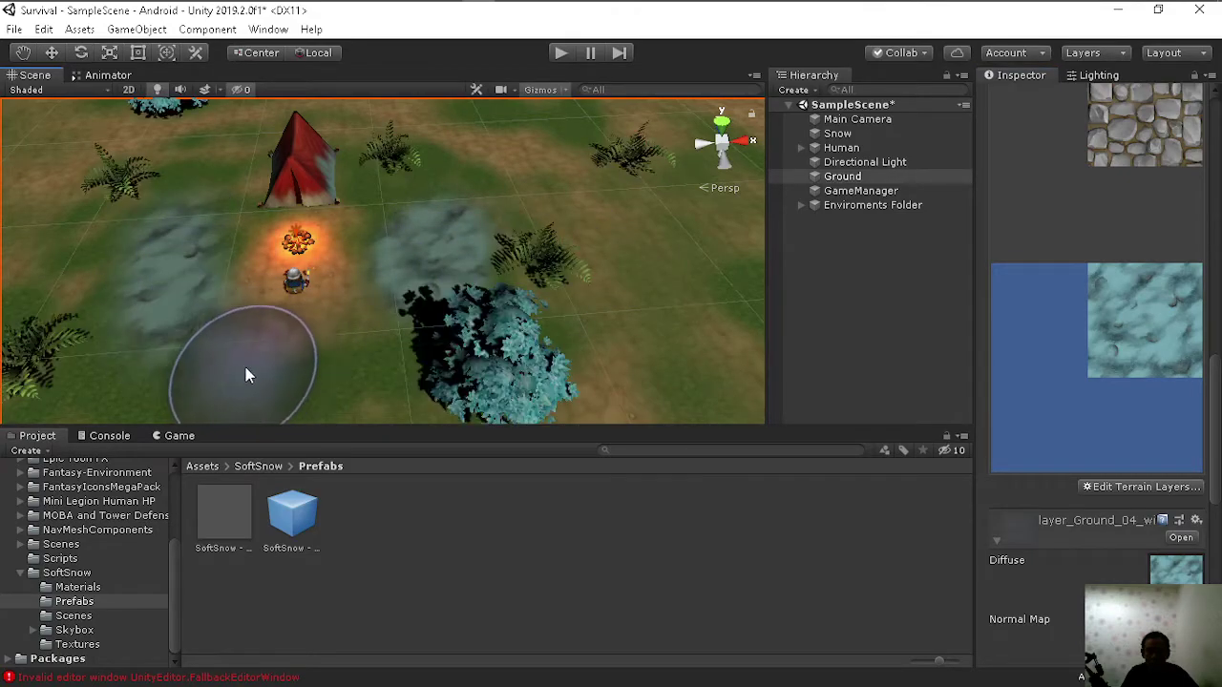
scroll(400, 255, down, 3)
scroll(461, 229, up, 3)
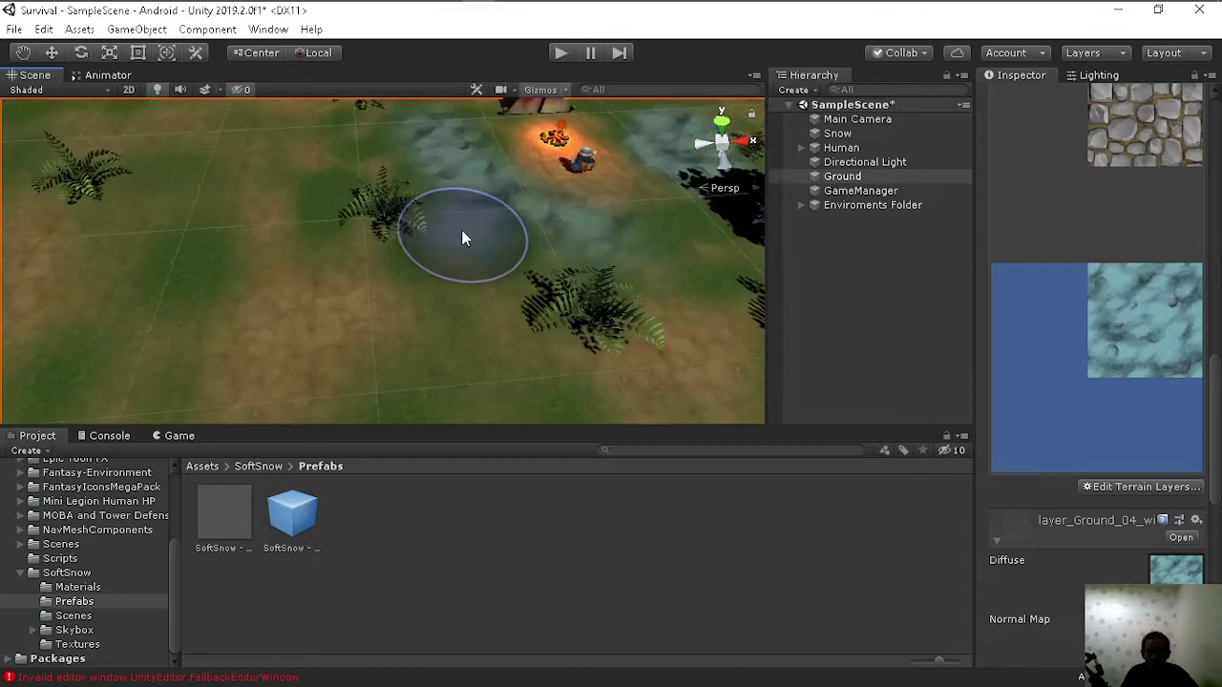
scroll(396, 288, up, 3)
scroll(396, 287, down, 2)
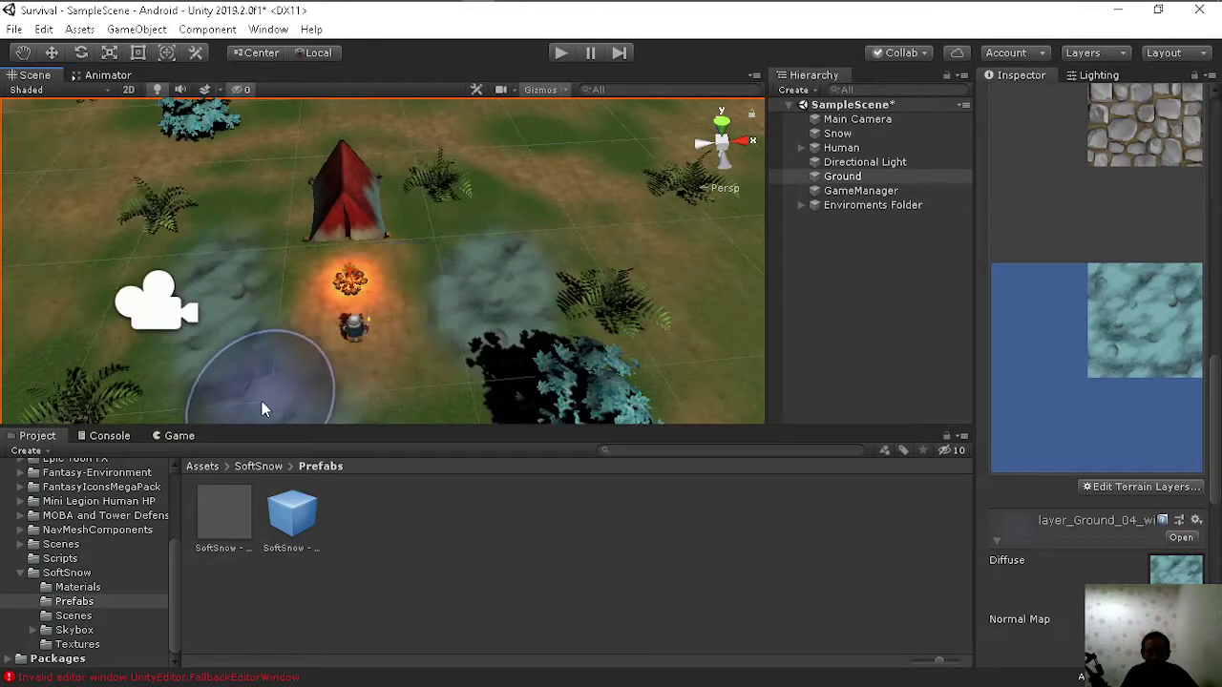
click(191, 437)
right_click(183, 436)
Step: Maximize the Game view to preview the icy patches, then restore the editor layout
click(246, 487)
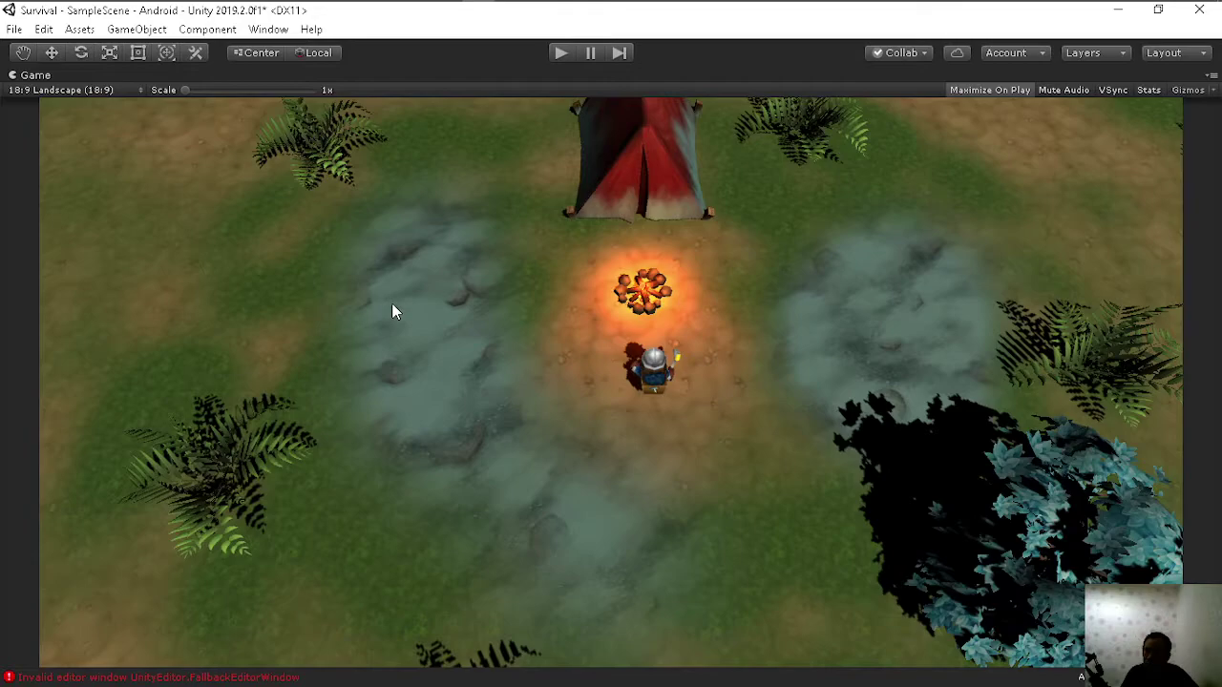
right_click(94, 73)
click(114, 128)
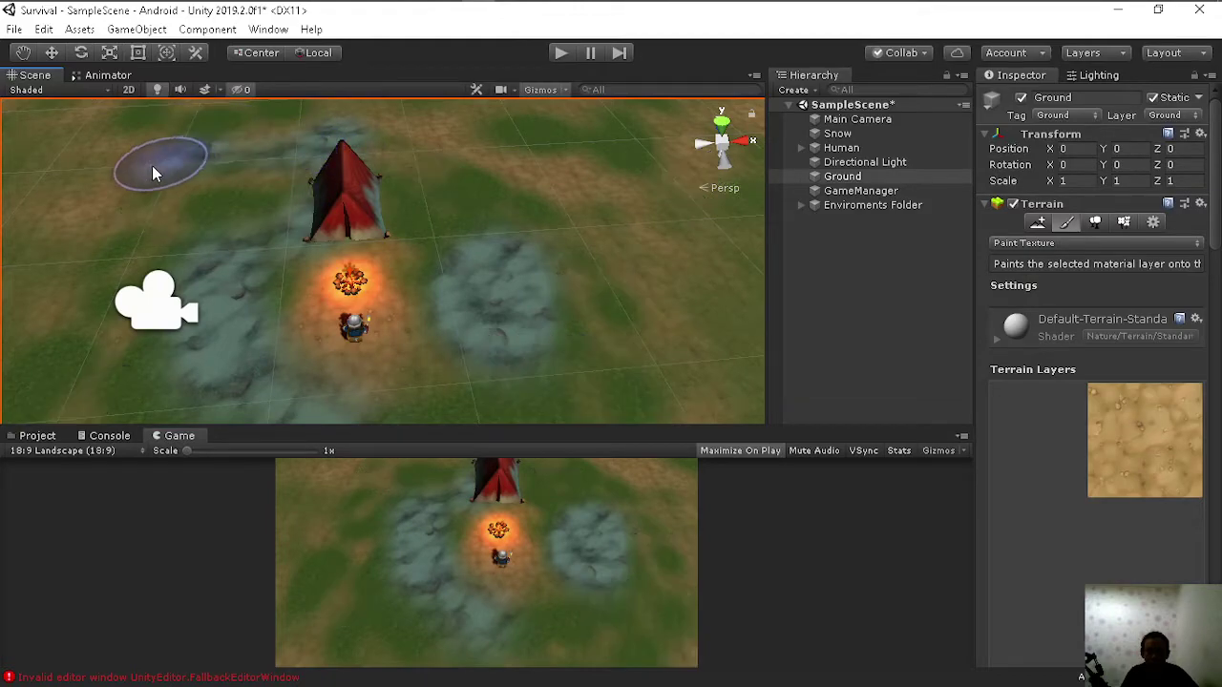
Step: Paint snow strokes from the dark bush across the terrain's right, lower and far-left areas
scroll(245, 232, down, 2)
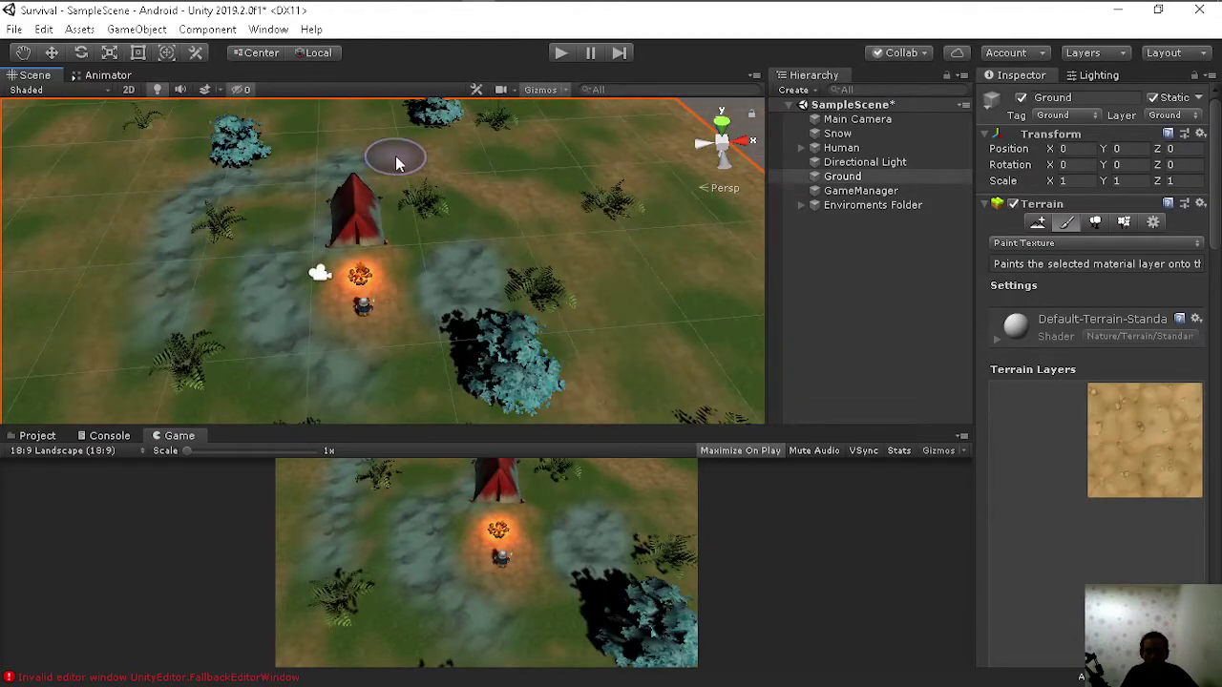
drag(547, 349, 167, 348)
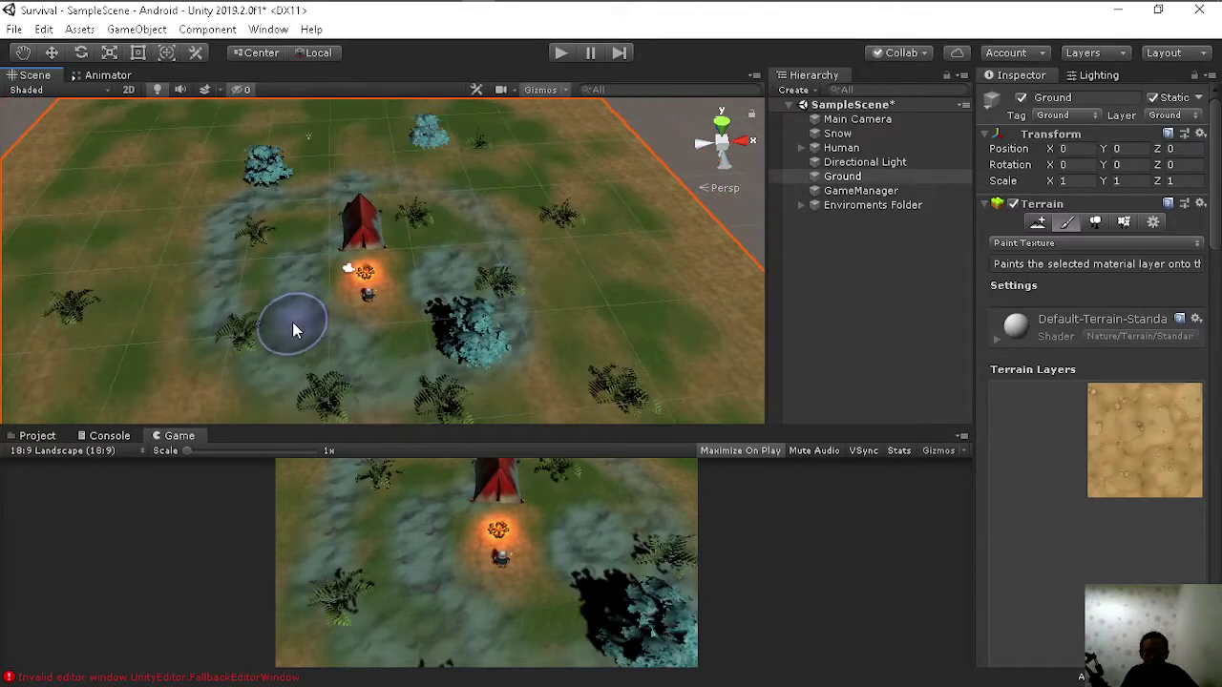
middle_drag(281, 300, 461, 188)
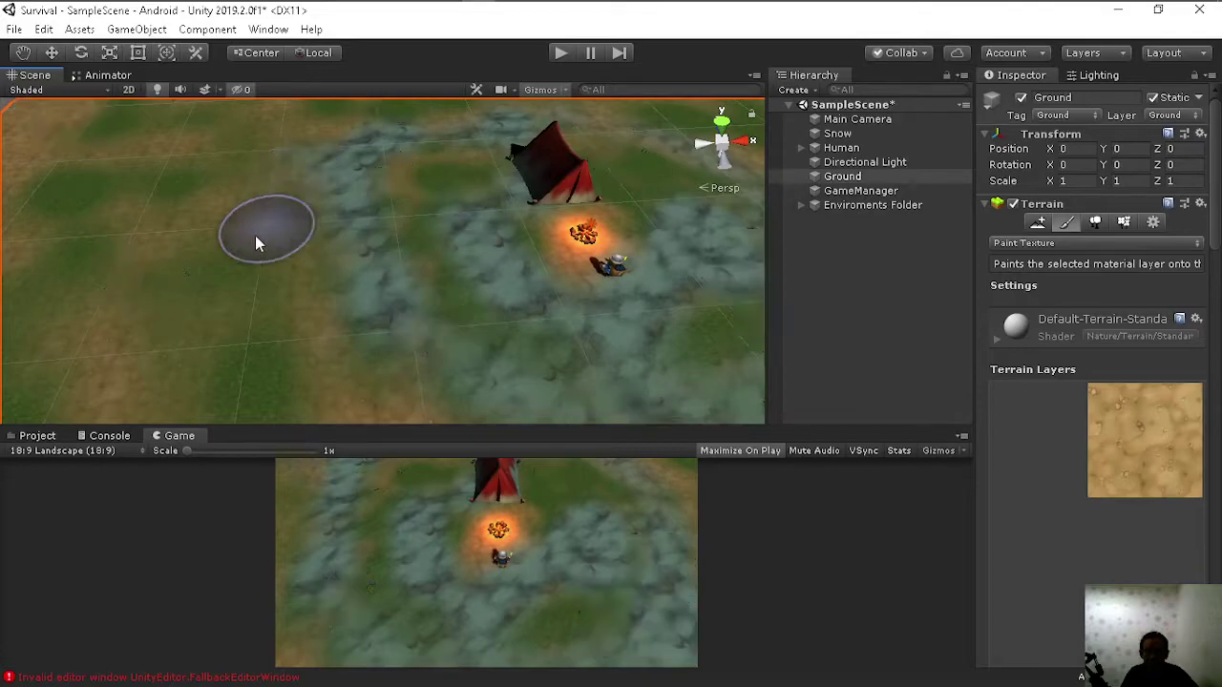
scroll(308, 229, down, 4)
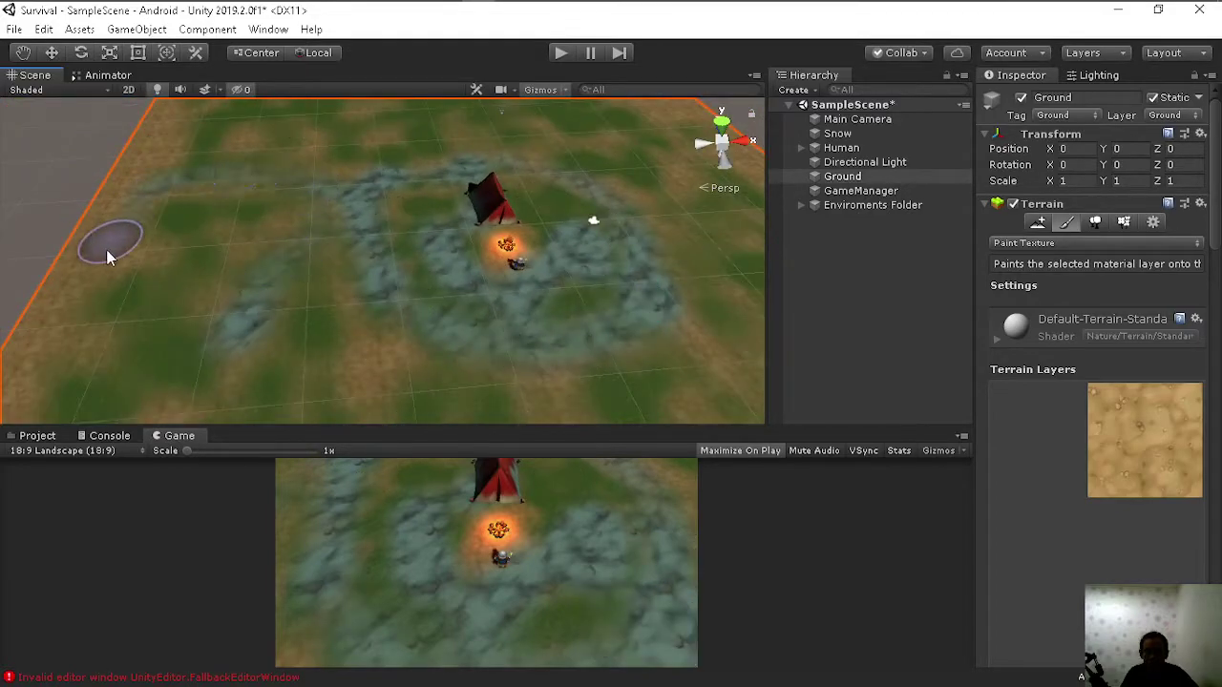
middle_drag(86, 367, 384, 236)
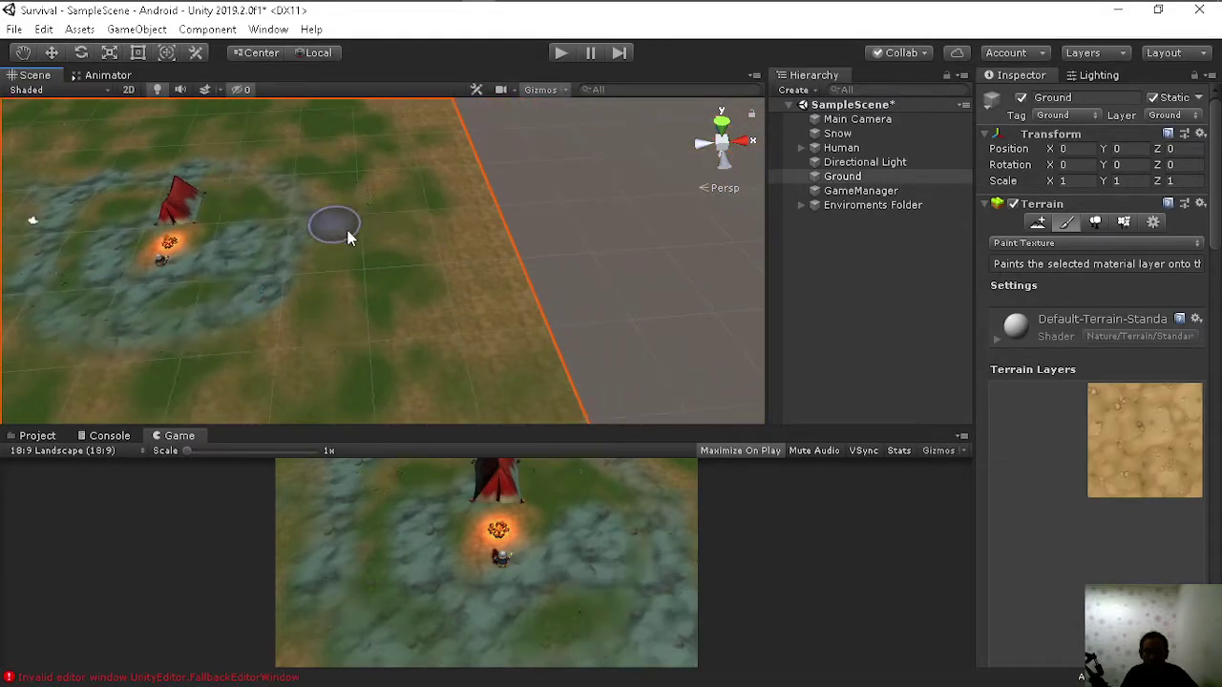
drag(420, 256, 477, 319)
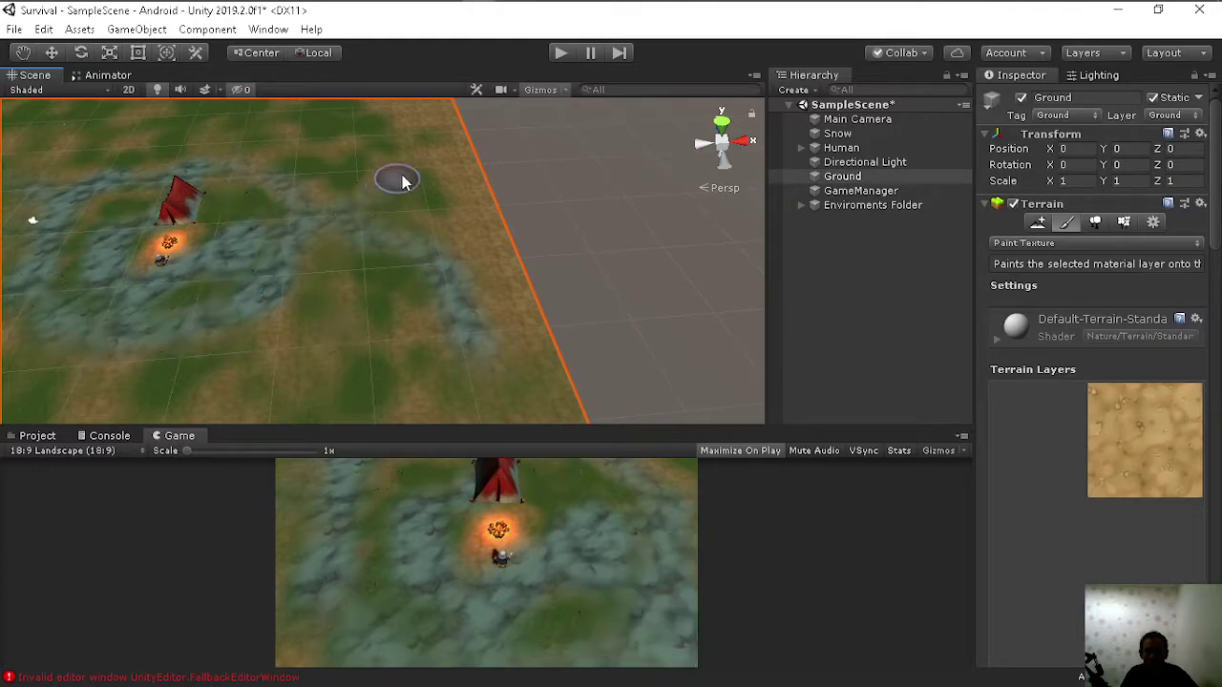
middle_drag(423, 131, 539, 277)
drag(531, 232, 567, 258)
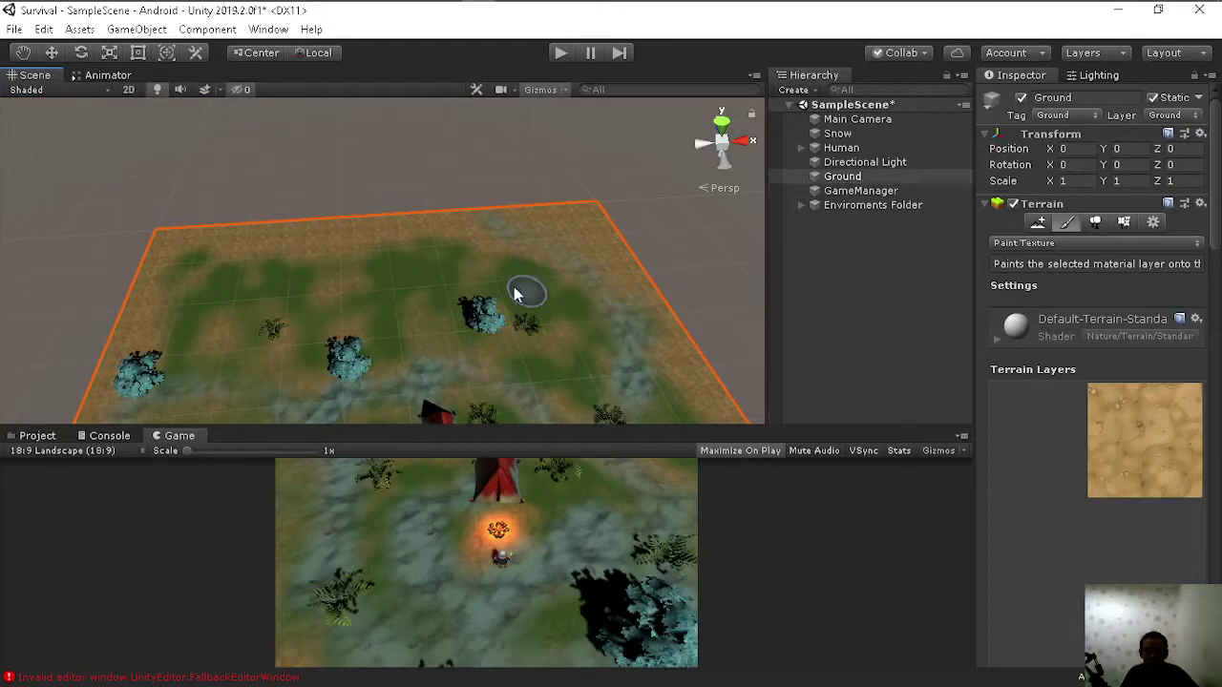
mouse_move(458, 319)
mouse_down()
mouse_move(409, 325)
mouse_move(377, 356)
mouse_up()
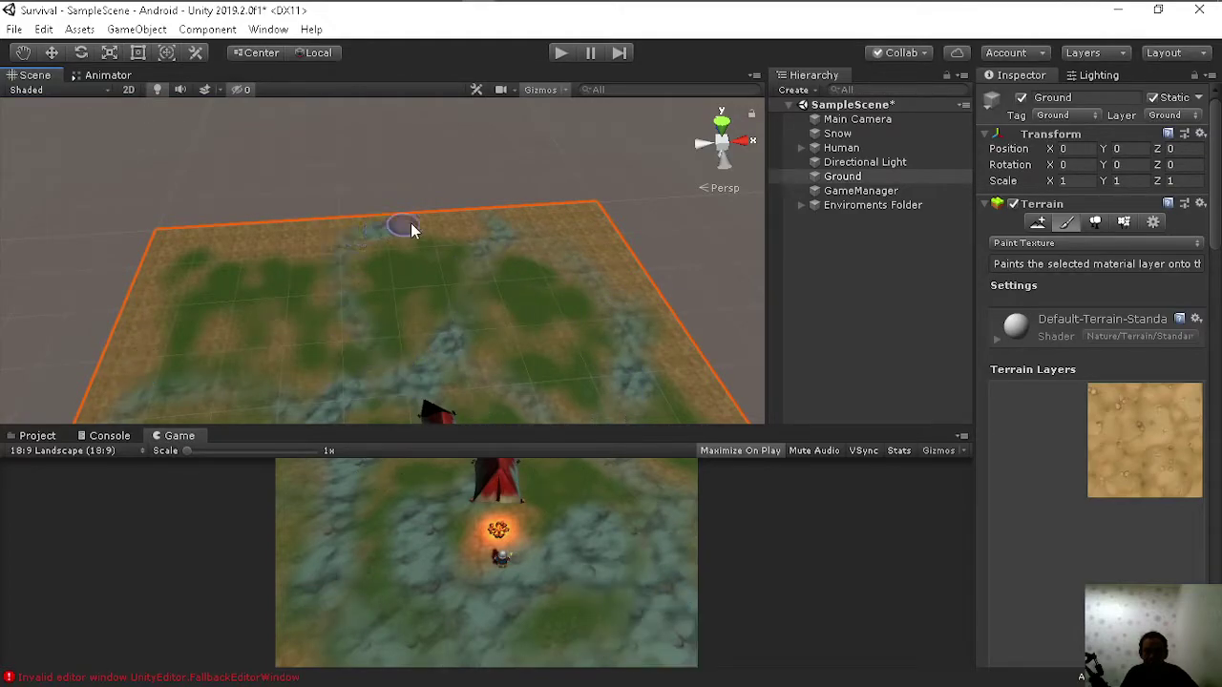
drag(482, 233, 412, 235)
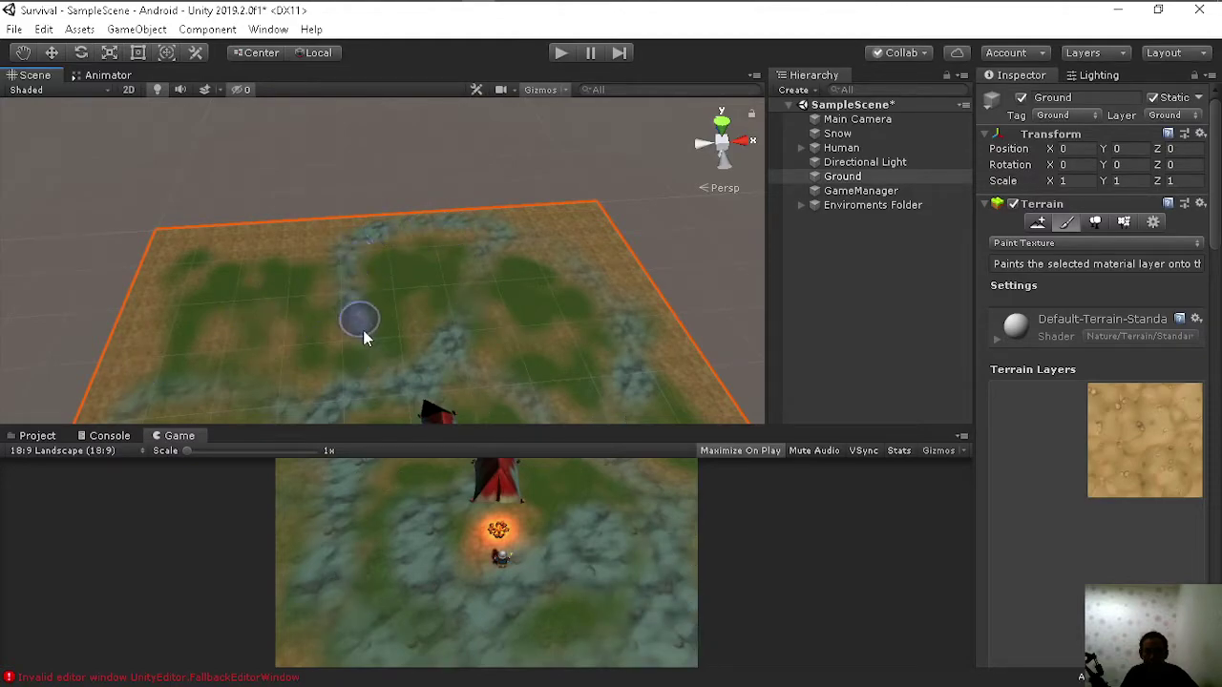
drag(363, 336, 282, 372)
drag(181, 342, 236, 325)
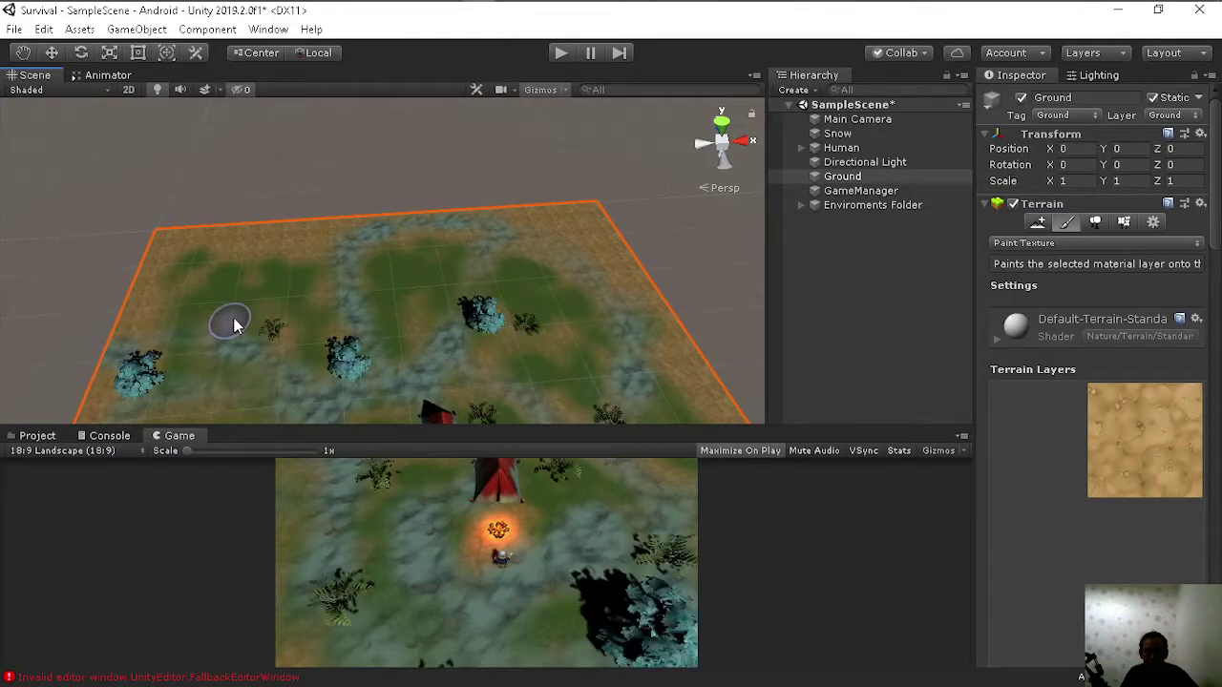
drag(148, 354, 186, 238)
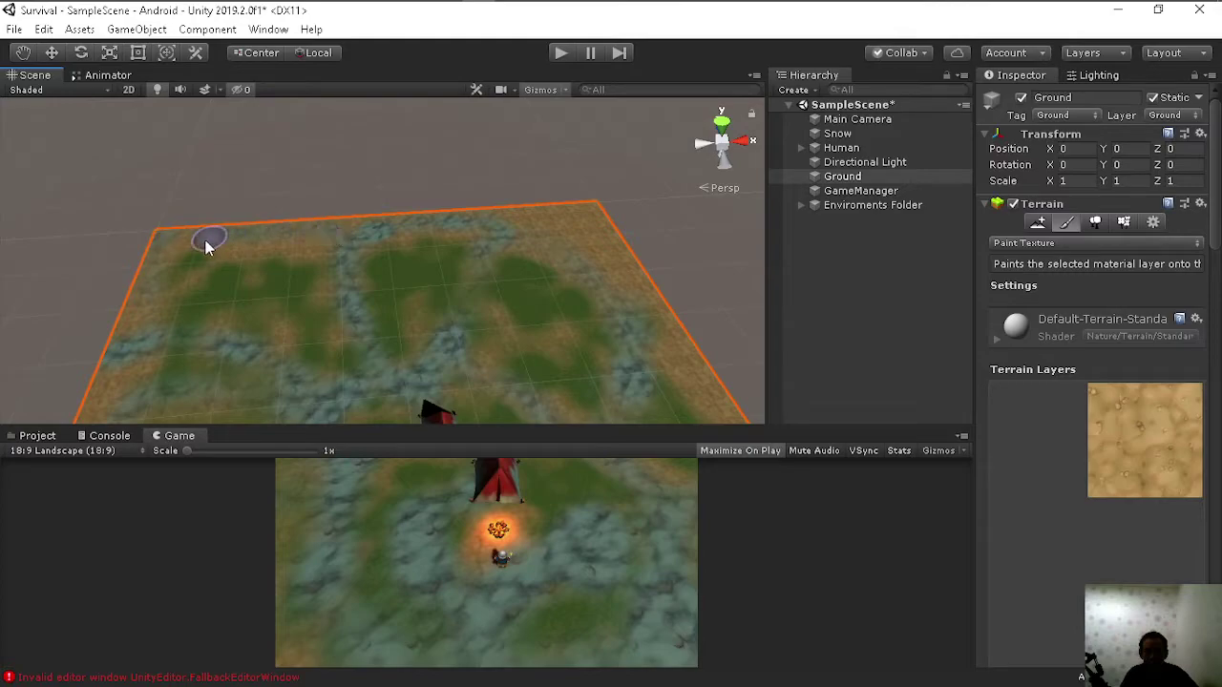
drag(150, 317, 254, 341)
mouse_move(254, 341)
middle_down()
mouse_move(273, 248)
mouse_move(401, 318)
mouse_move(379, 266)
middle_up()
Step: Brush snow over the terrain's left side, middle and the grass beside the campfire
scroll(191, 303, down, 2)
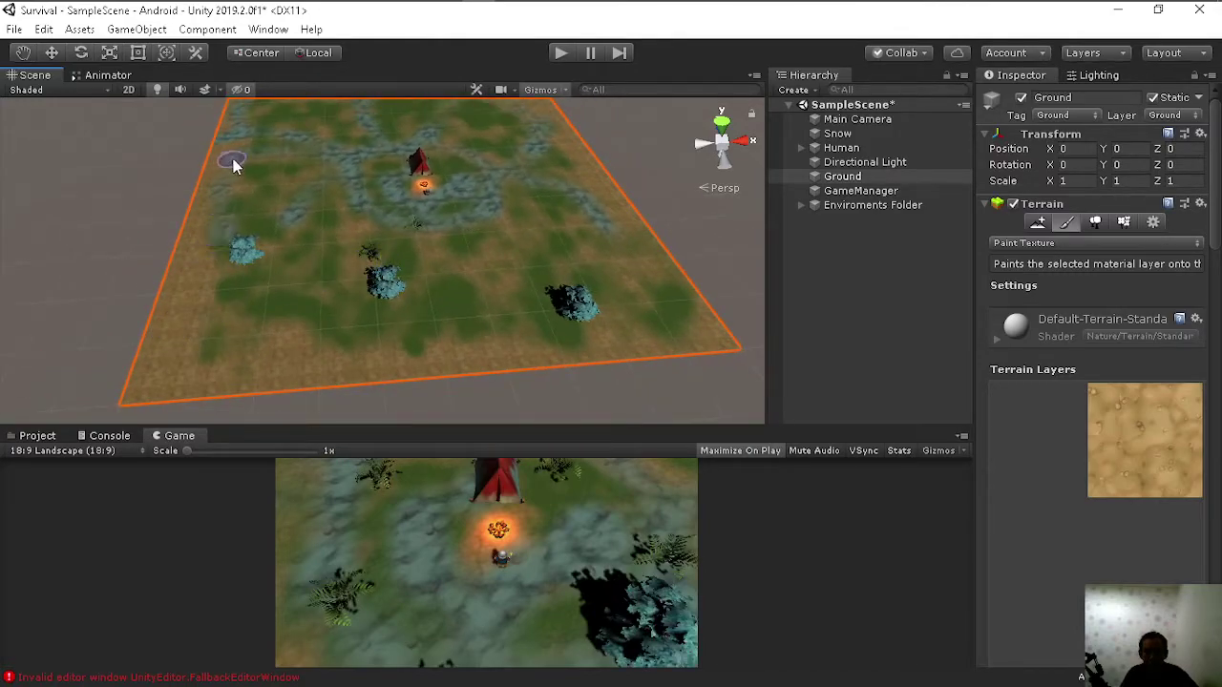
drag(233, 159, 220, 222)
mouse_move(192, 334)
mouse_down()
mouse_move(202, 264)
mouse_move(188, 341)
mouse_up()
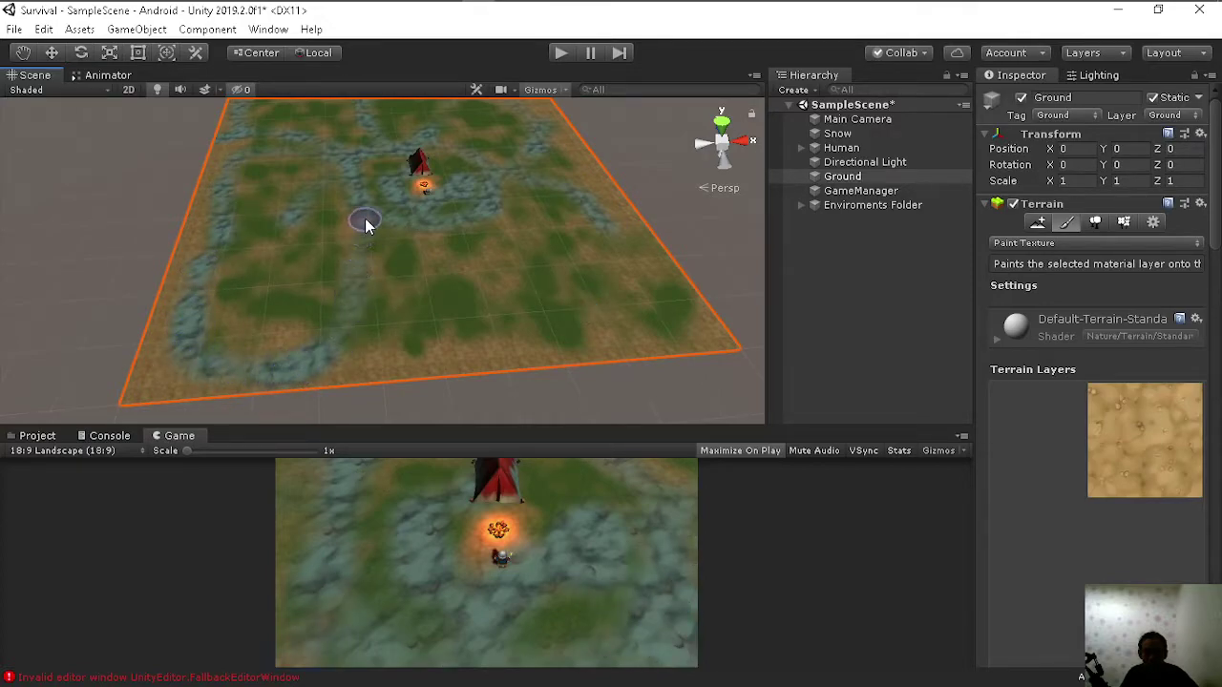
drag(358, 227, 363, 234)
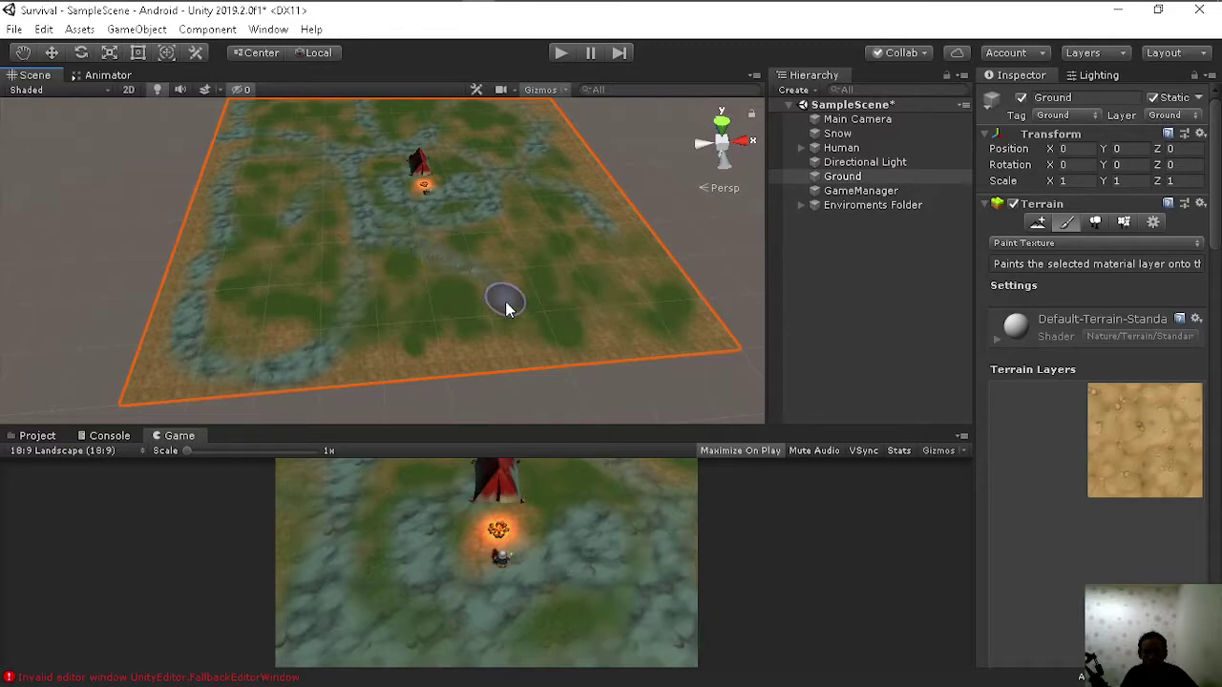
drag(505, 301, 338, 357)
drag(540, 349, 628, 337)
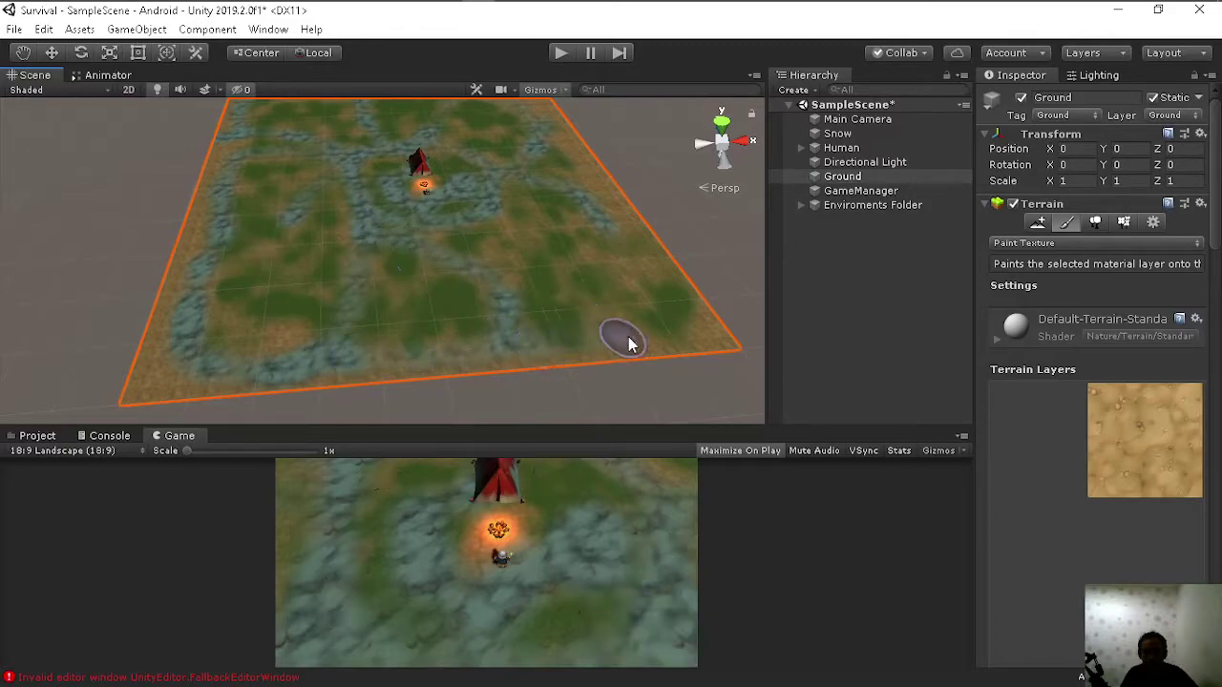
drag(625, 232, 622, 226)
drag(520, 223, 506, 220)
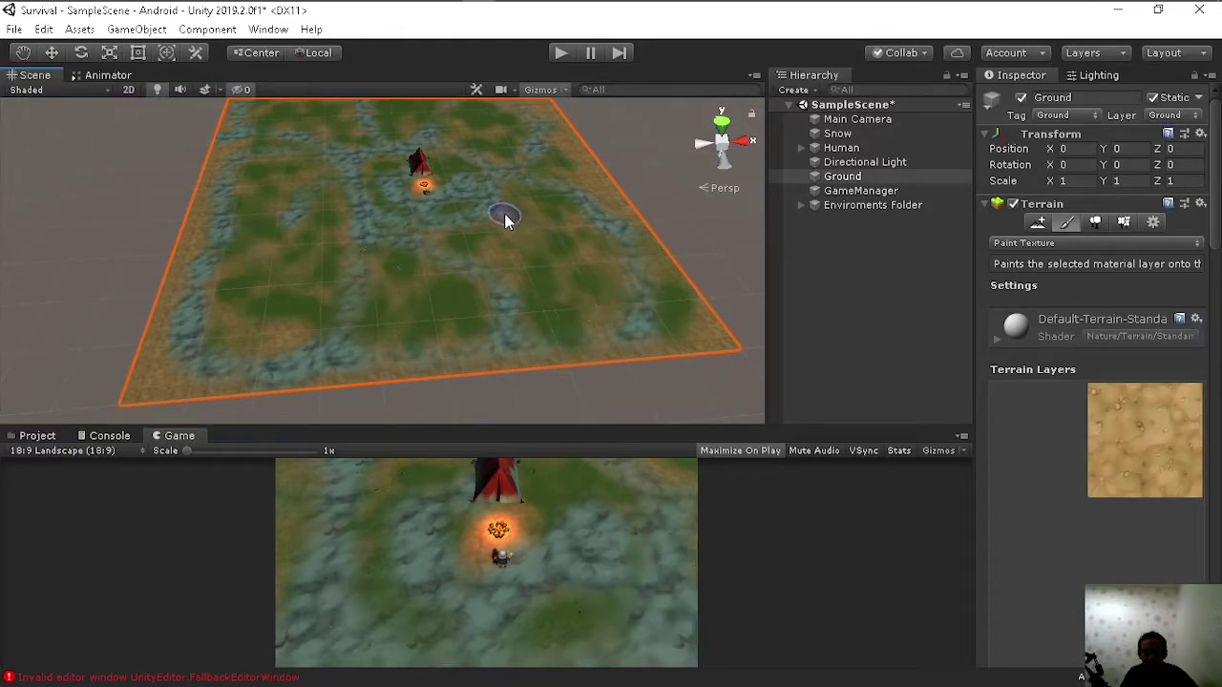
drag(574, 273, 535, 270)
mouse_move(447, 346)
mouse_down()
mouse_move(352, 246)
mouse_move(285, 341)
mouse_up()
drag(308, 199, 280, 260)
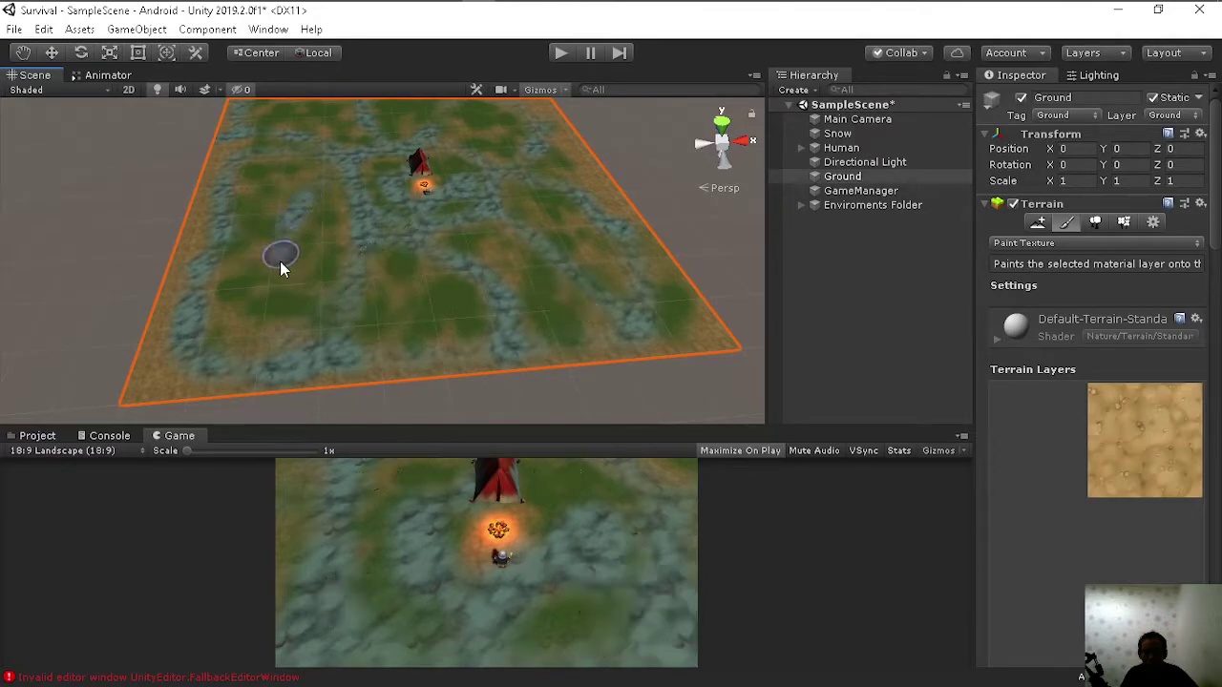
mouse_move(184, 337)
mouse_down()
mouse_move(284, 245)
mouse_move(209, 316)
mouse_up()
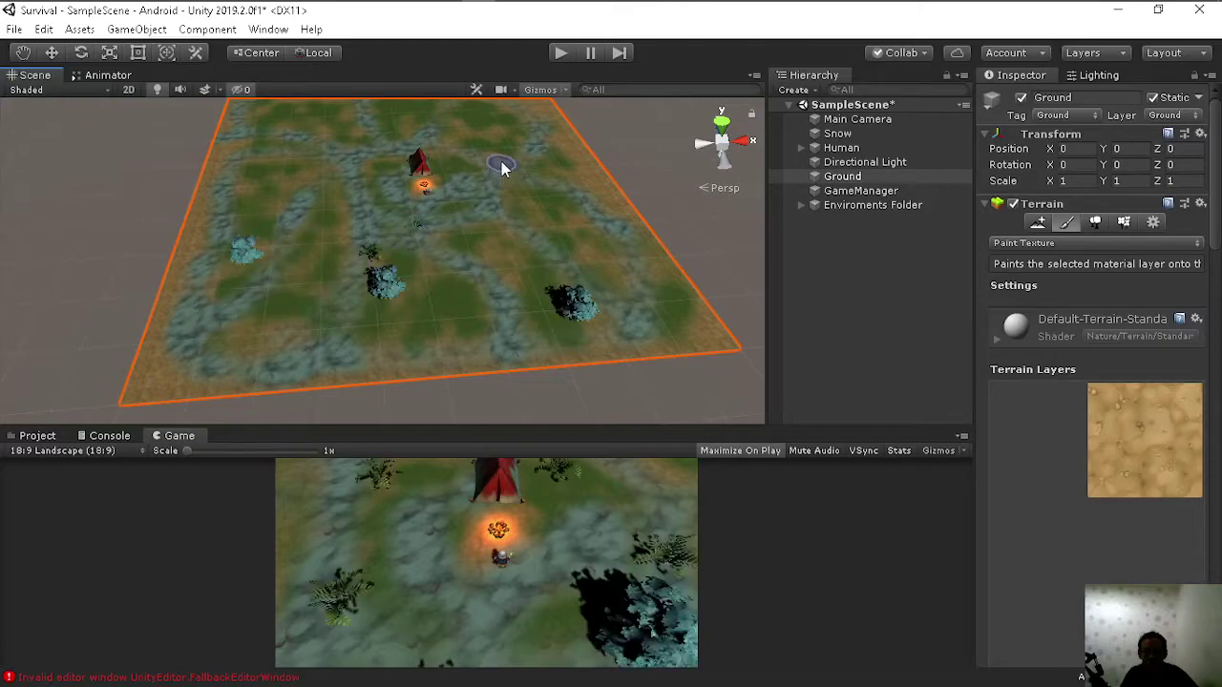
scroll(501, 162, up, 5)
scroll(501, 162, down, 5)
scroll(354, 286, up, 4)
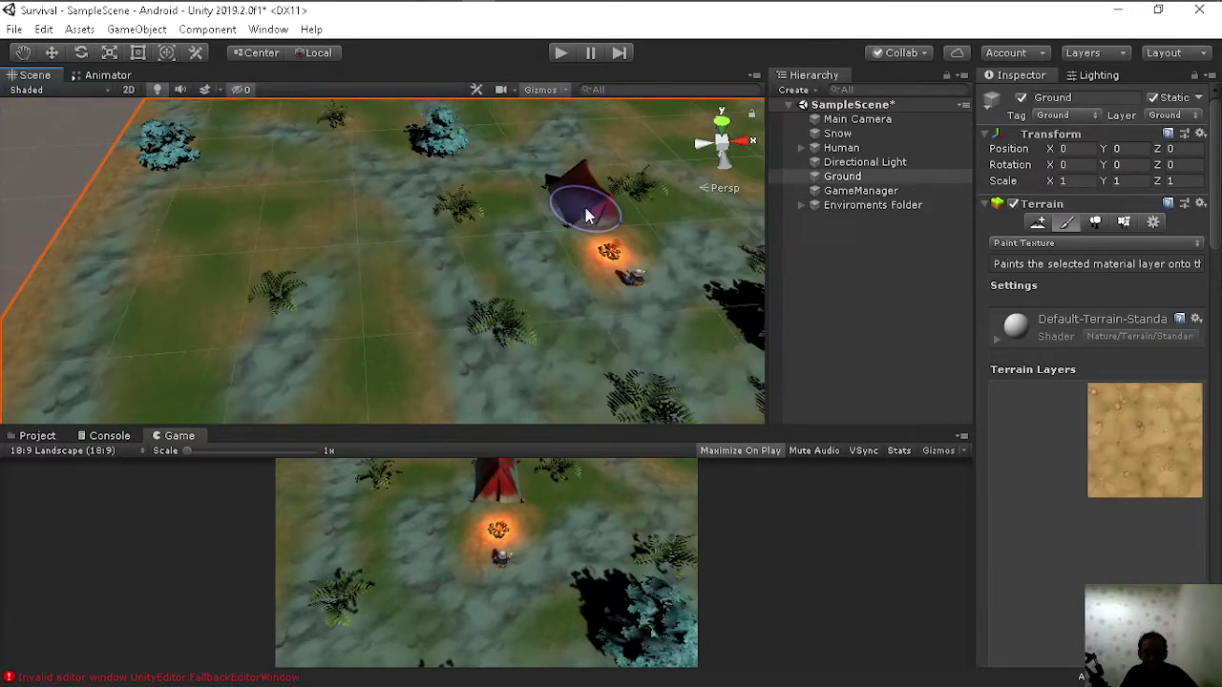
Step: Cover the top-left grass and the ground around the tent and campfire with snow
drag(405, 184, 327, 267)
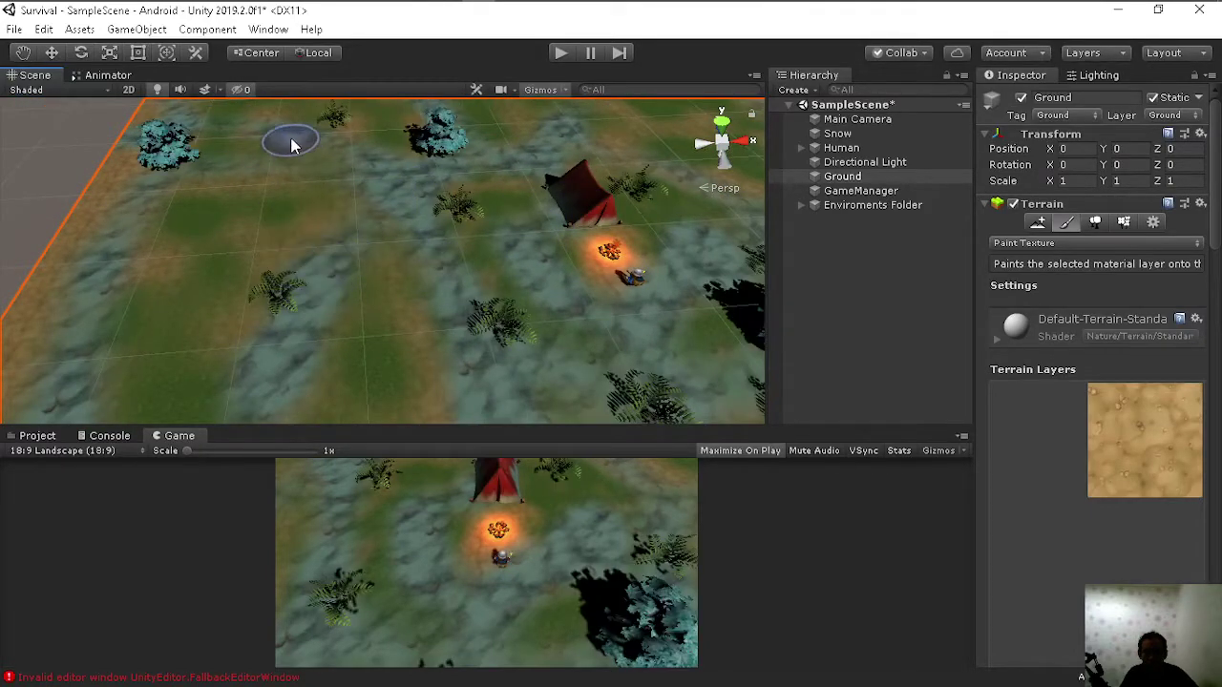
mouse_move(333, 191)
mouse_down()
mouse_move(189, 170)
mouse_move(316, 173)
mouse_up()
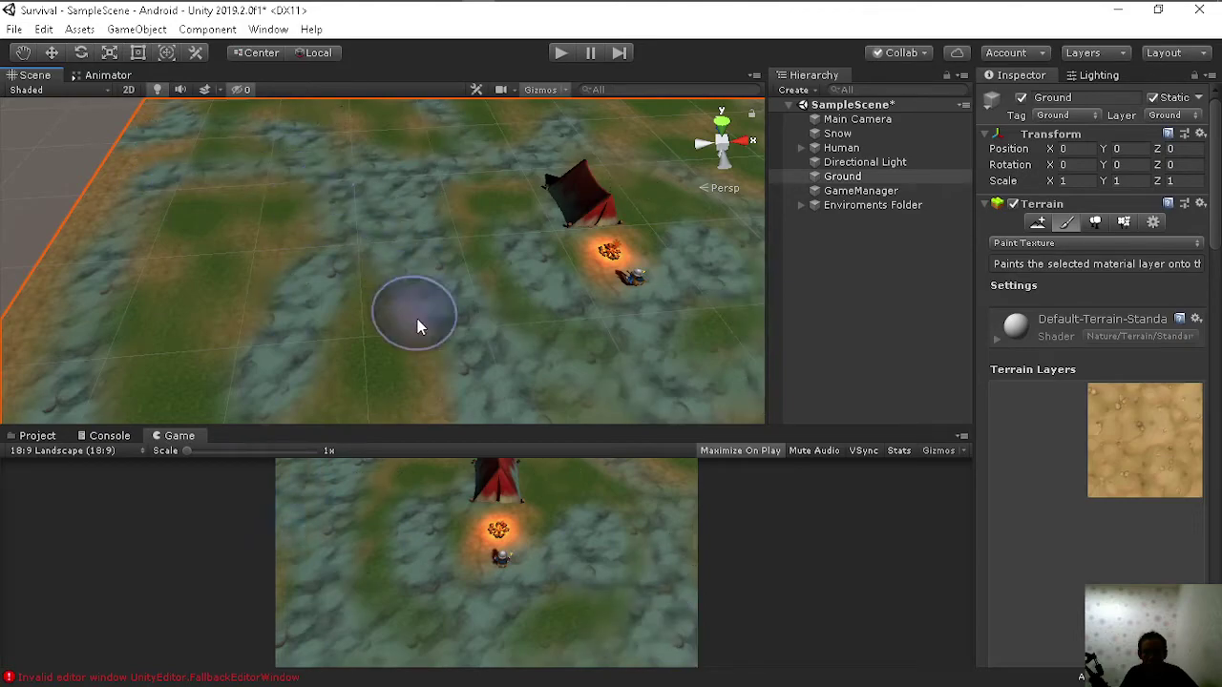
drag(417, 319, 481, 238)
drag(466, 177, 471, 285)
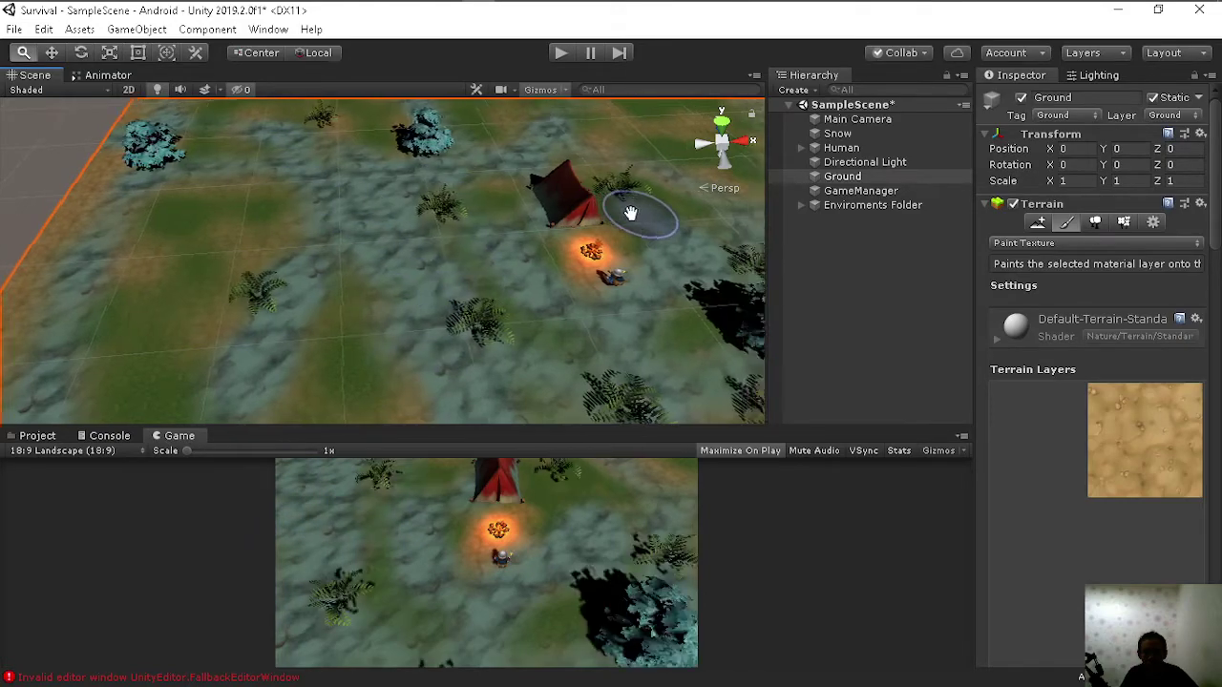
middle_drag(640, 212, 481, 179)
drag(403, 152, 563, 246)
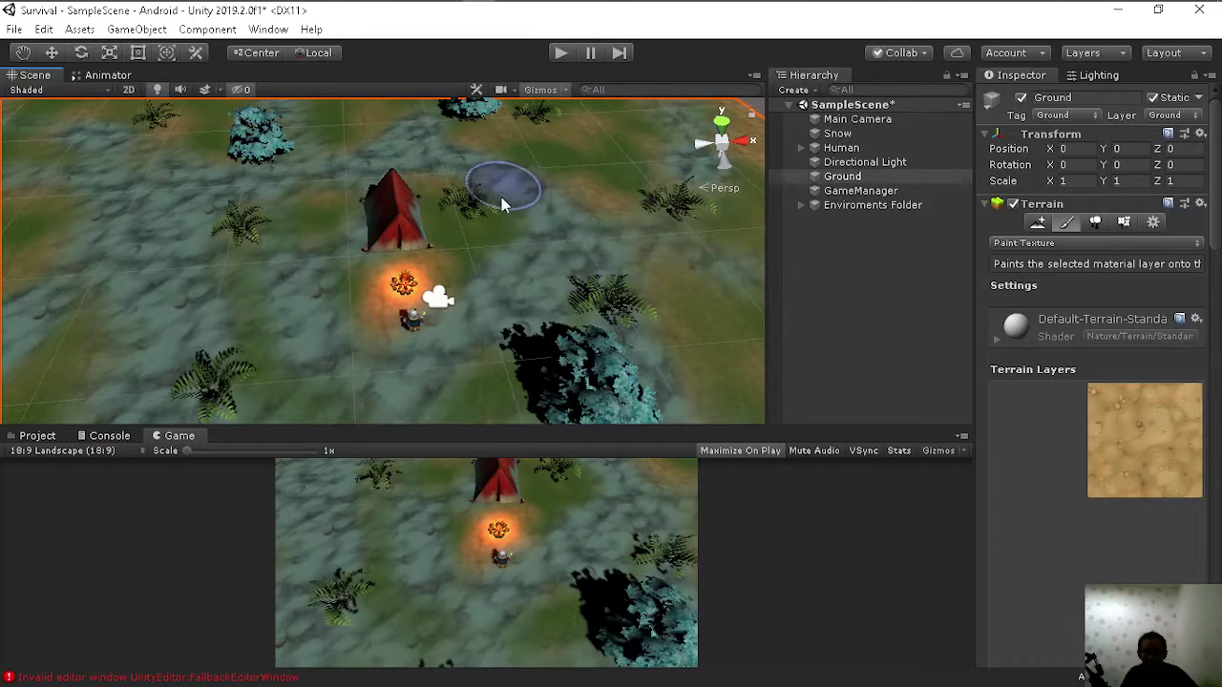
drag(456, 257, 463, 299)
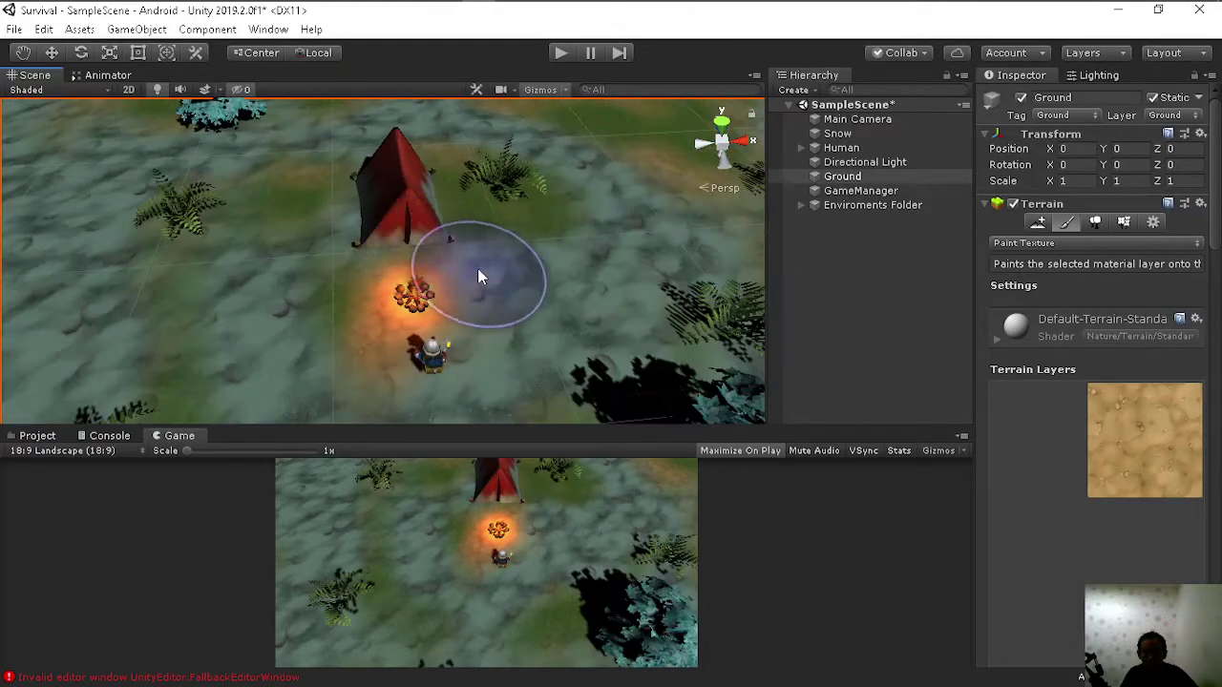
scroll(477, 270, up, 3)
scroll(504, 213, down, 2)
mouse_move(436, 245)
middle_down()
mouse_move(388, 235)
mouse_move(570, 225)
middle_up()
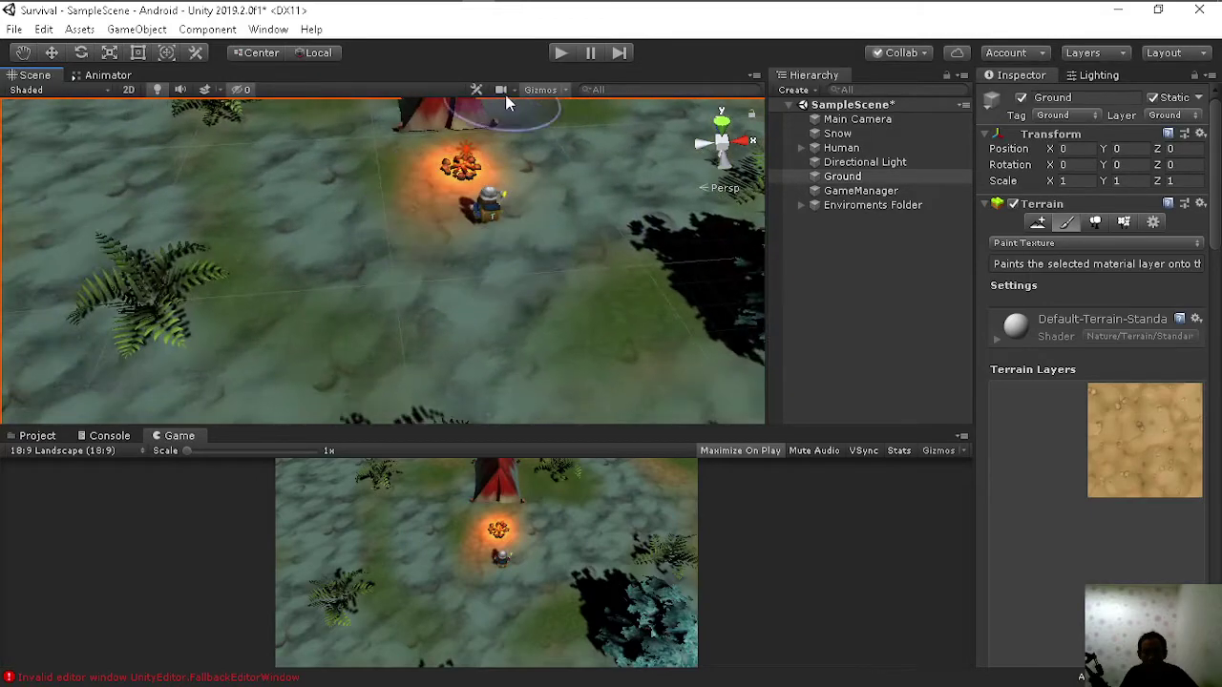
click(558, 54)
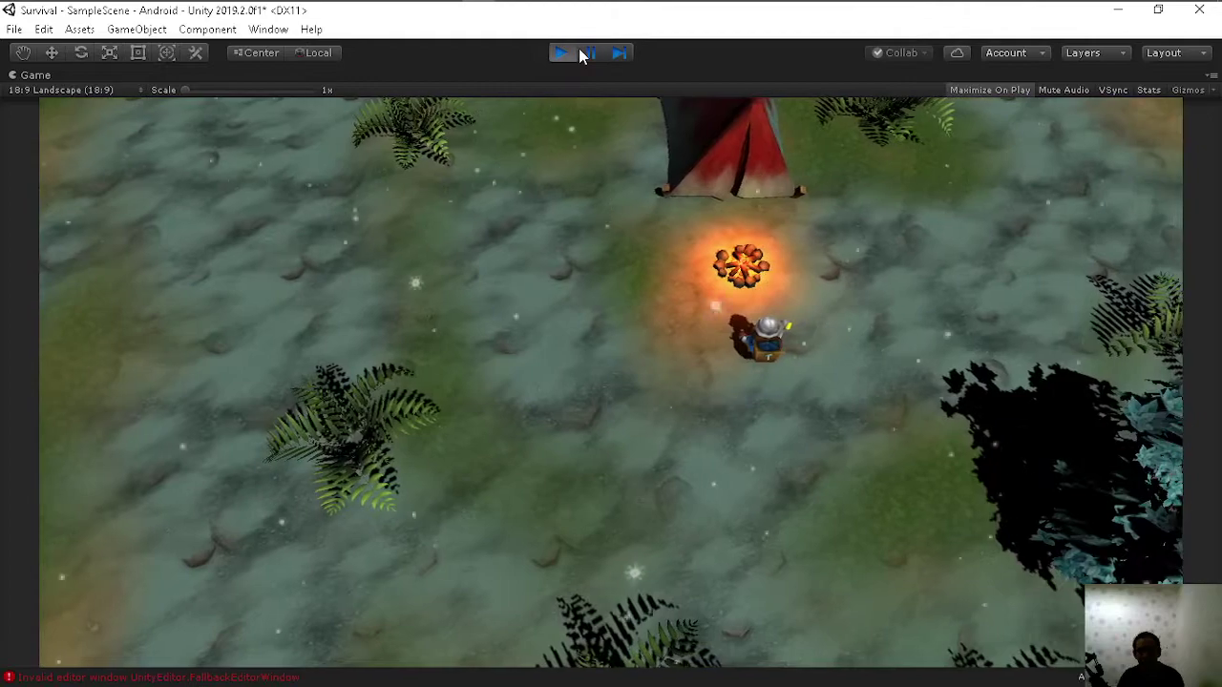
click(563, 55)
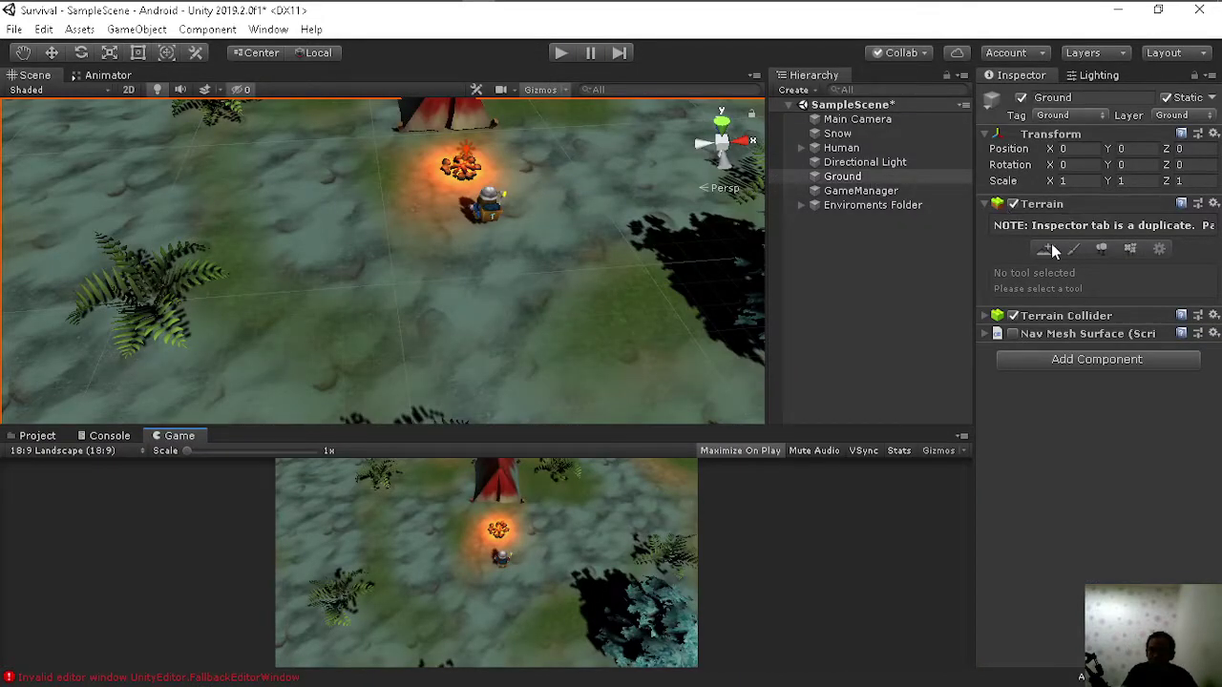
Step: Change the winter layer's Tiling Size X and Y from 10 to 5, then press Play
click(864, 162)
click(860, 176)
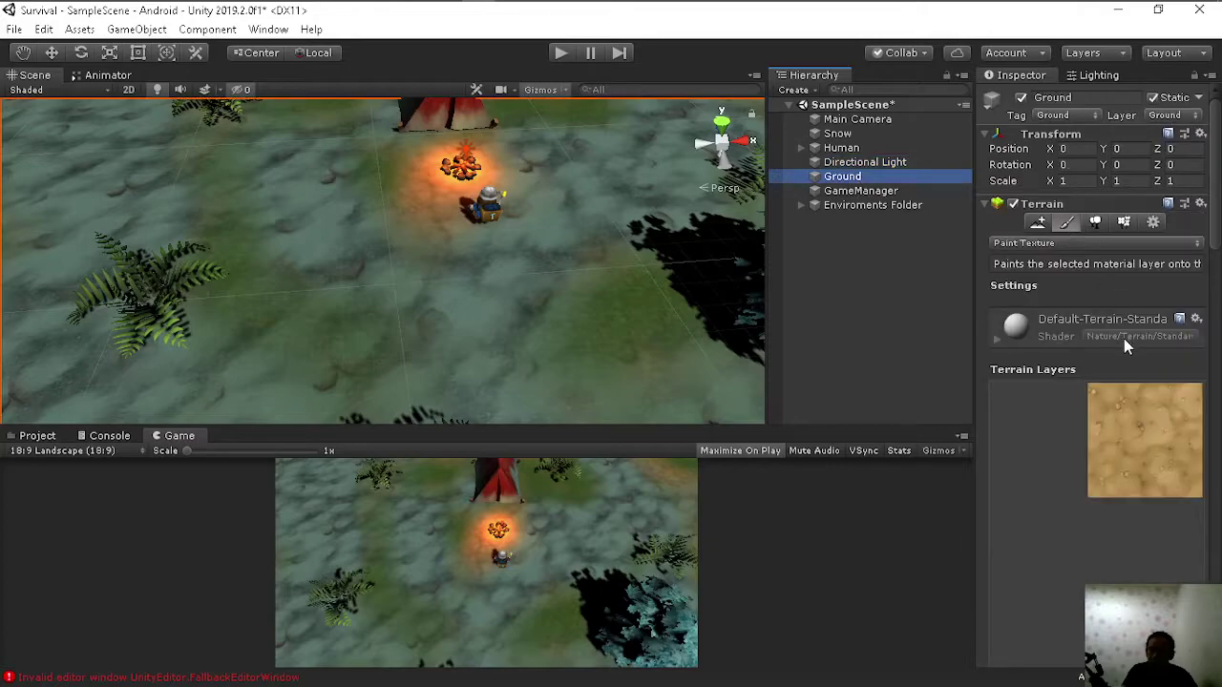
scroll(1123, 339, down, 5)
scroll(1128, 391, down, 3)
scroll(1109, 252, up, 3)
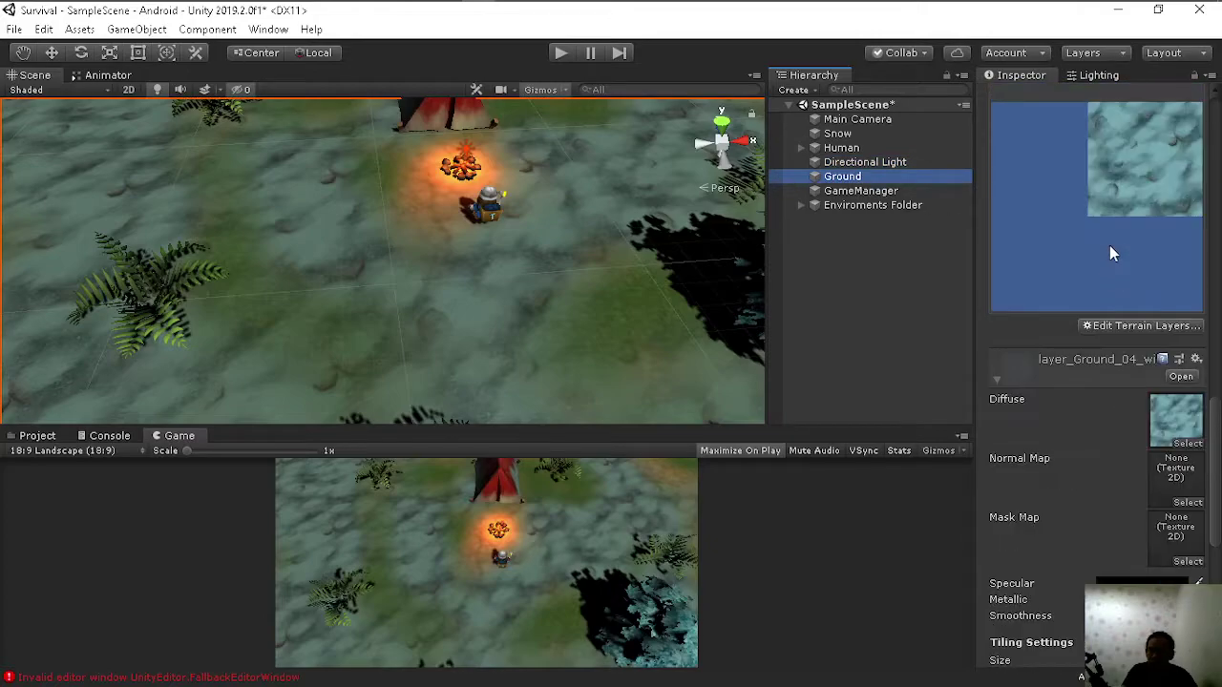
click(1086, 198)
scroll(1088, 477, down, 10)
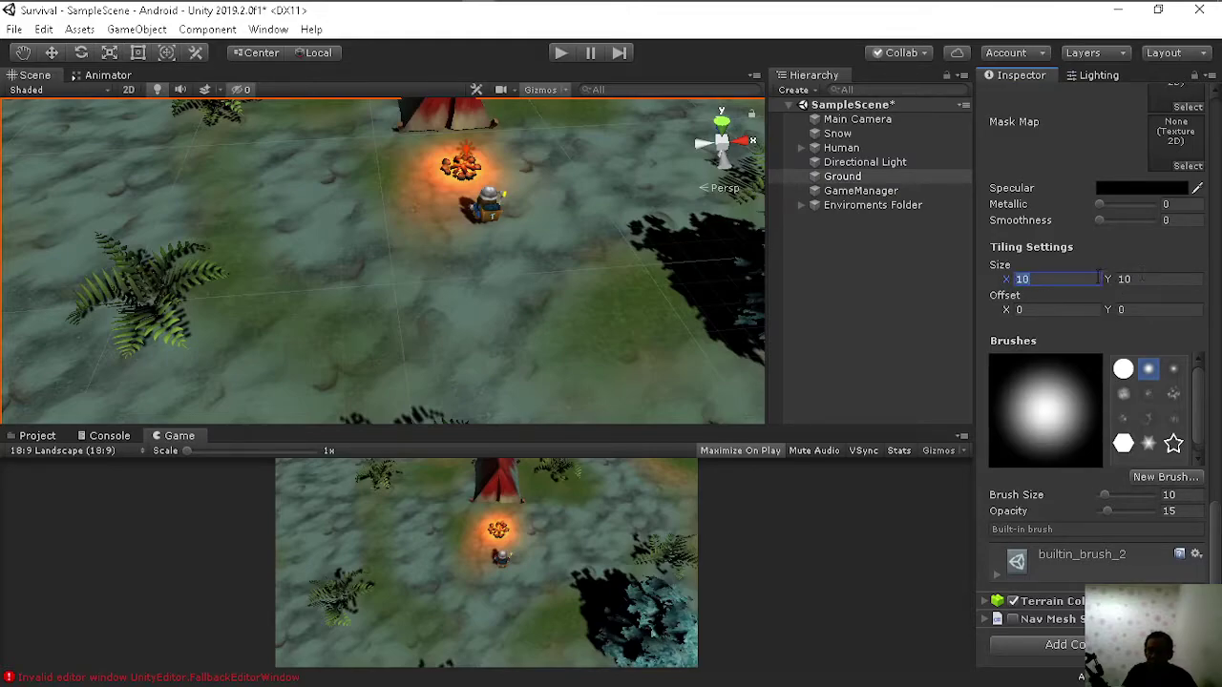
text(5)
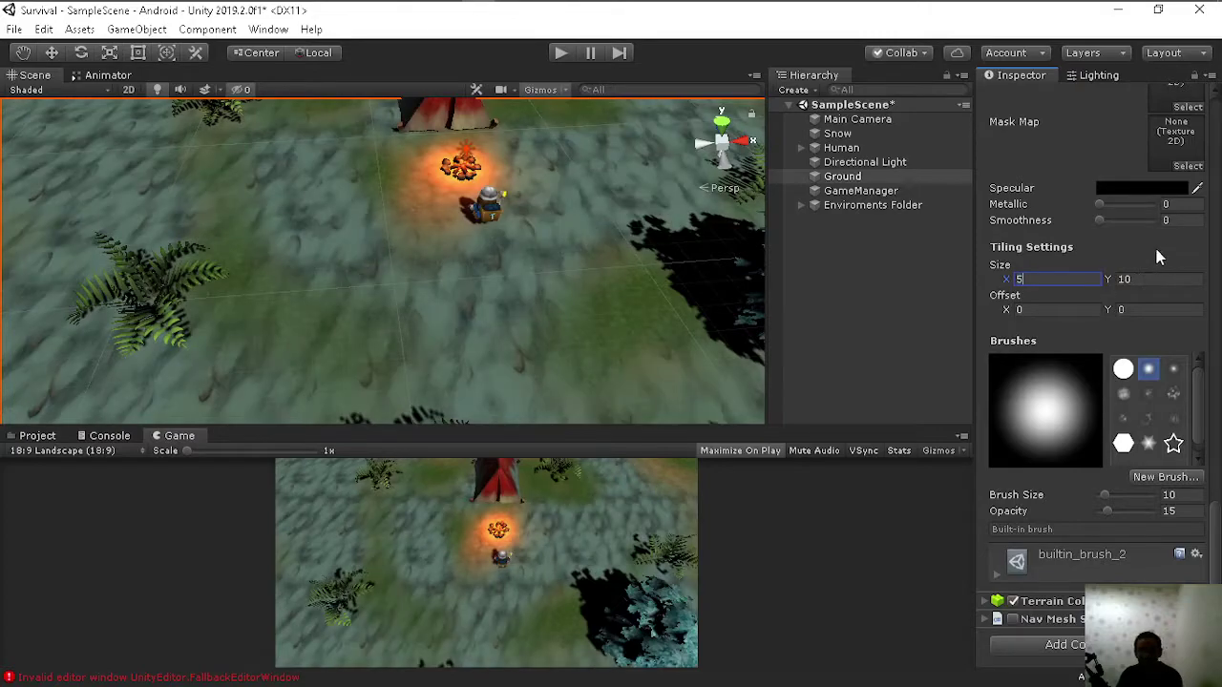
text(0)
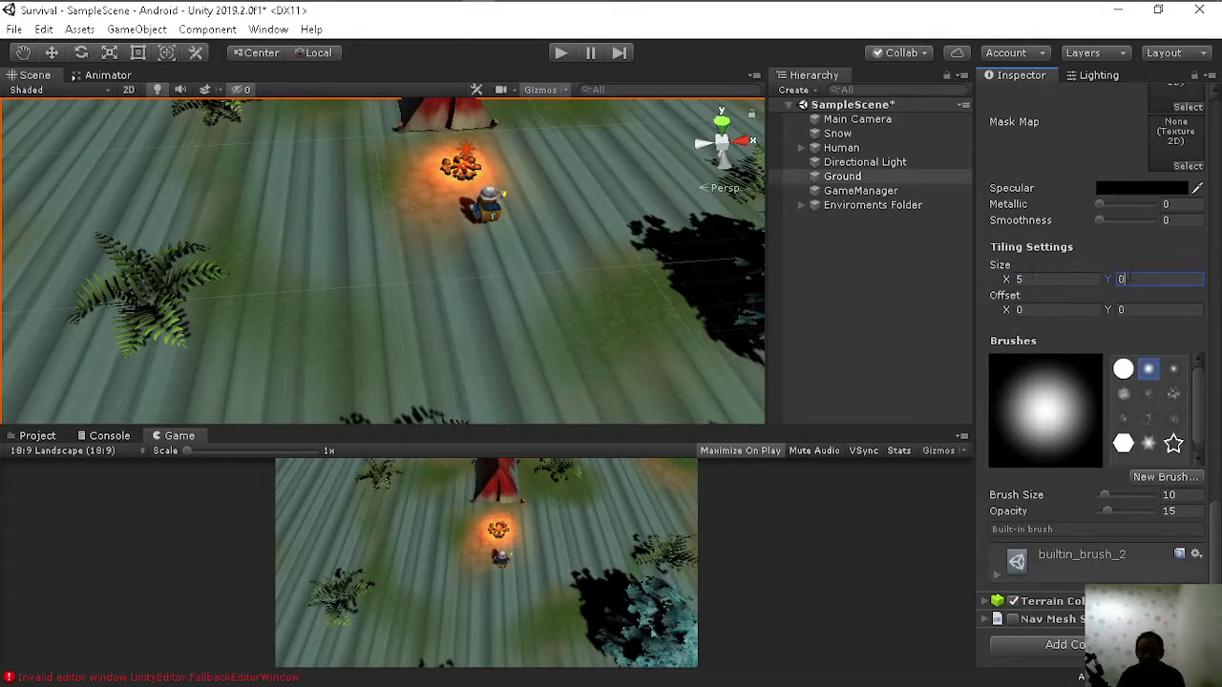
text(5)
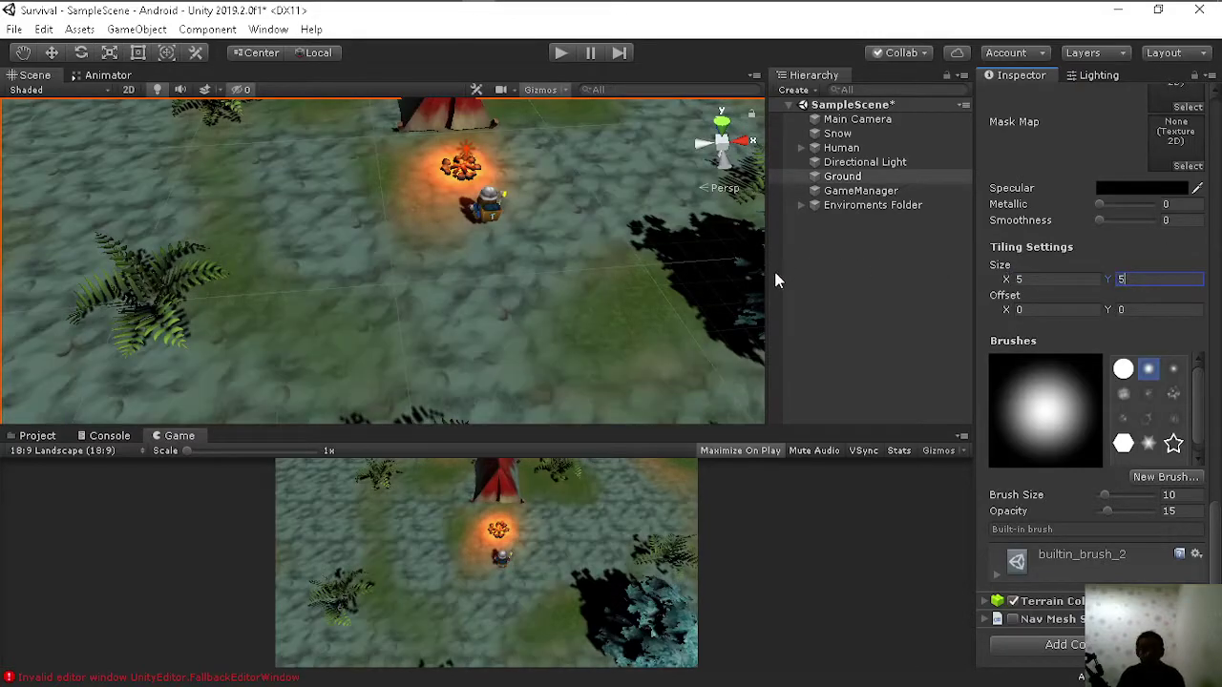
click(568, 54)
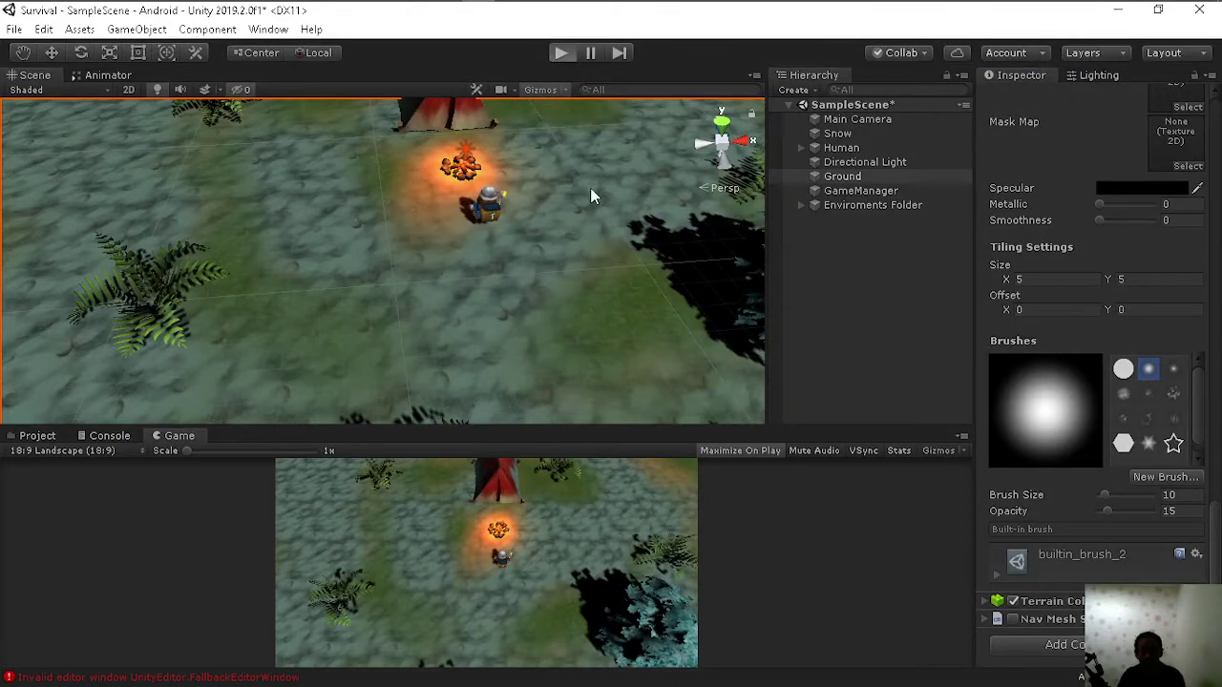
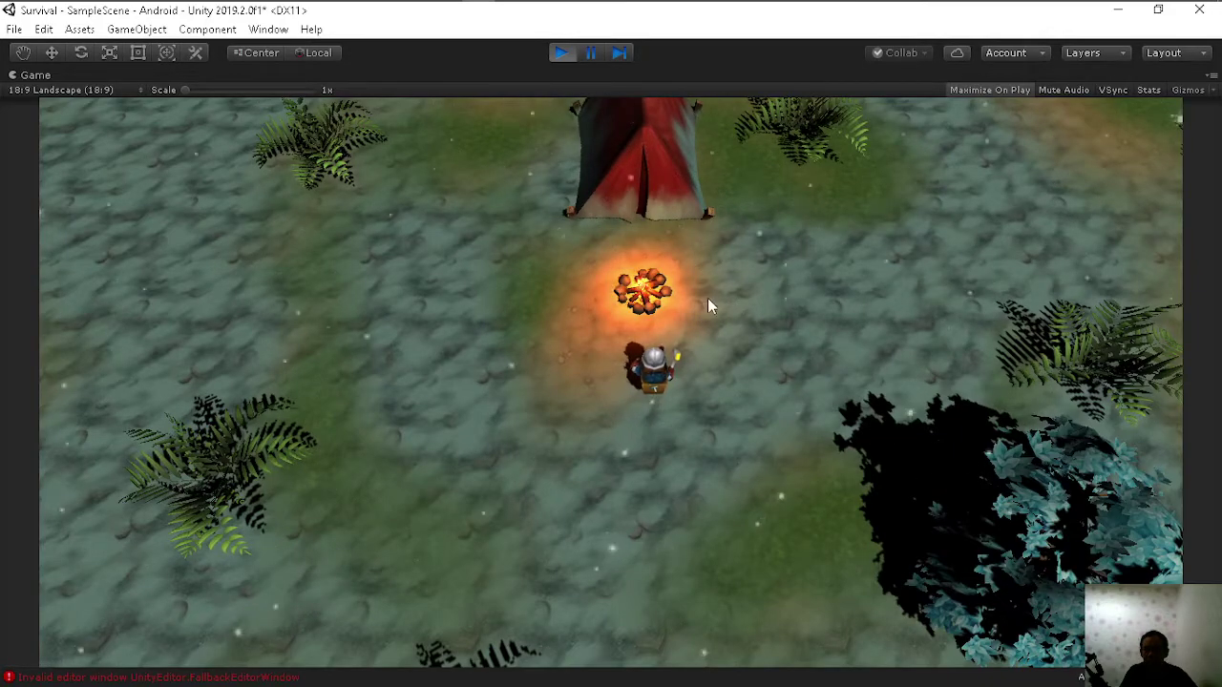
Step: Exit Play mode to return to editing SampleScene
click(558, 53)
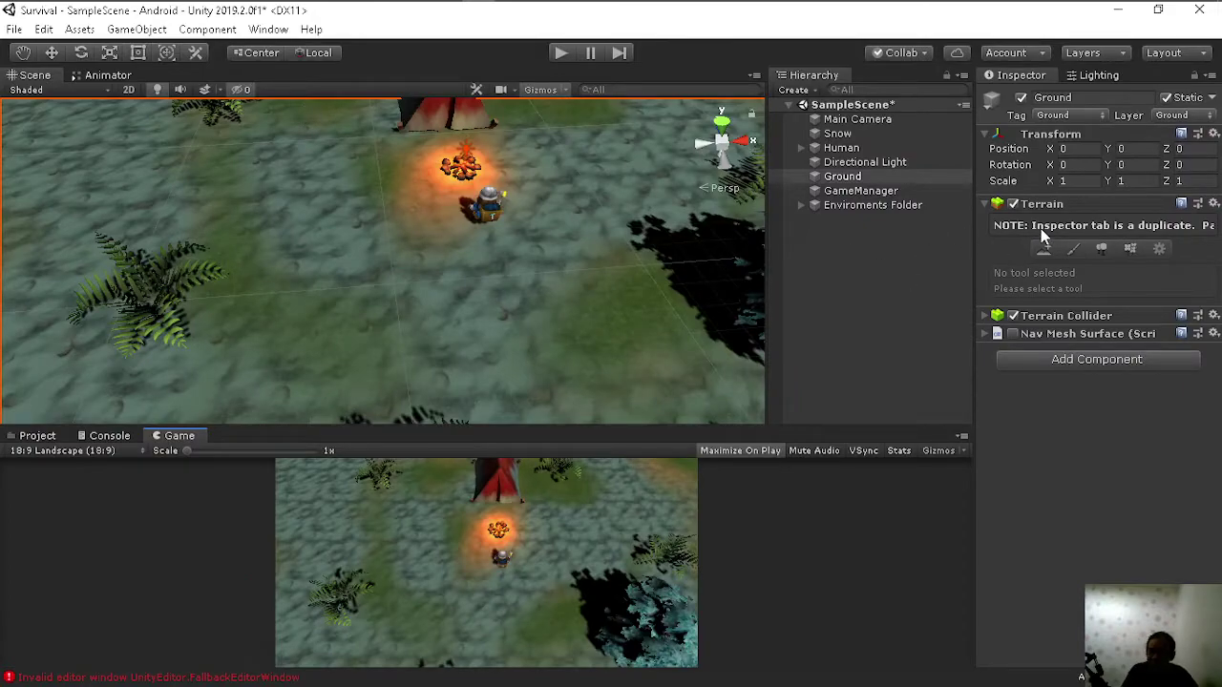
Step: Put the Ground terrain in Paint Texture mode and begin adding a new terrain layer
click(865, 162)
click(842, 177)
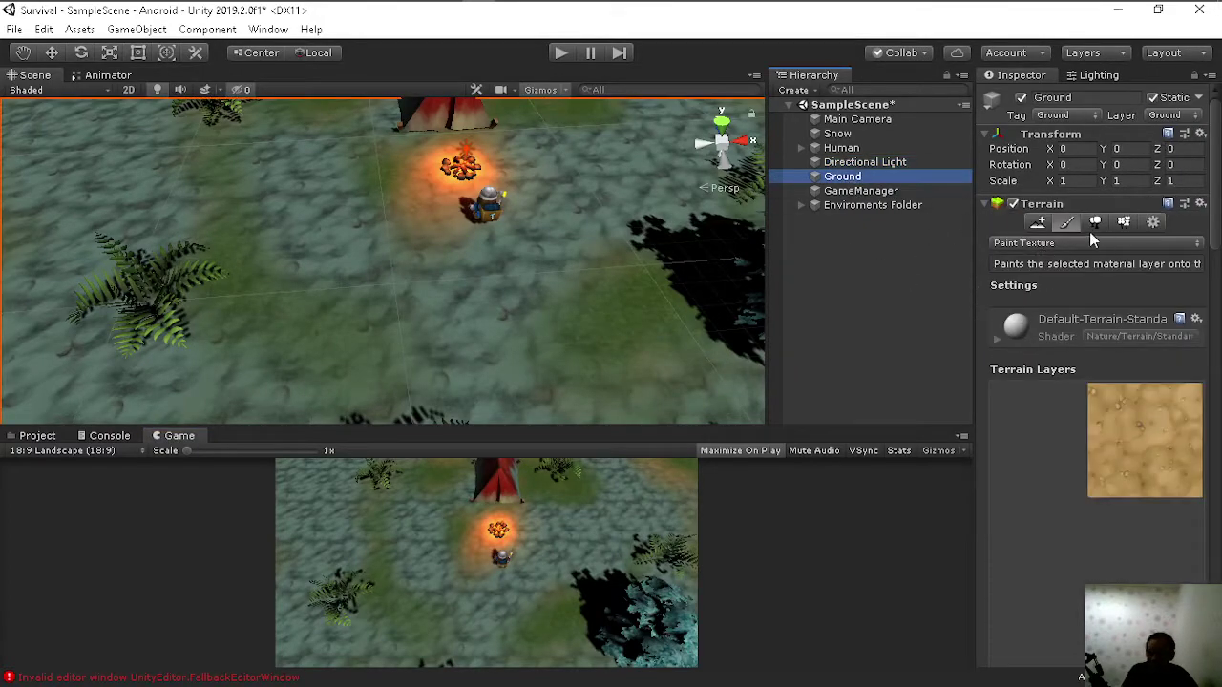
scroll(1094, 310, down, 3)
scroll(1093, 320, down, 3)
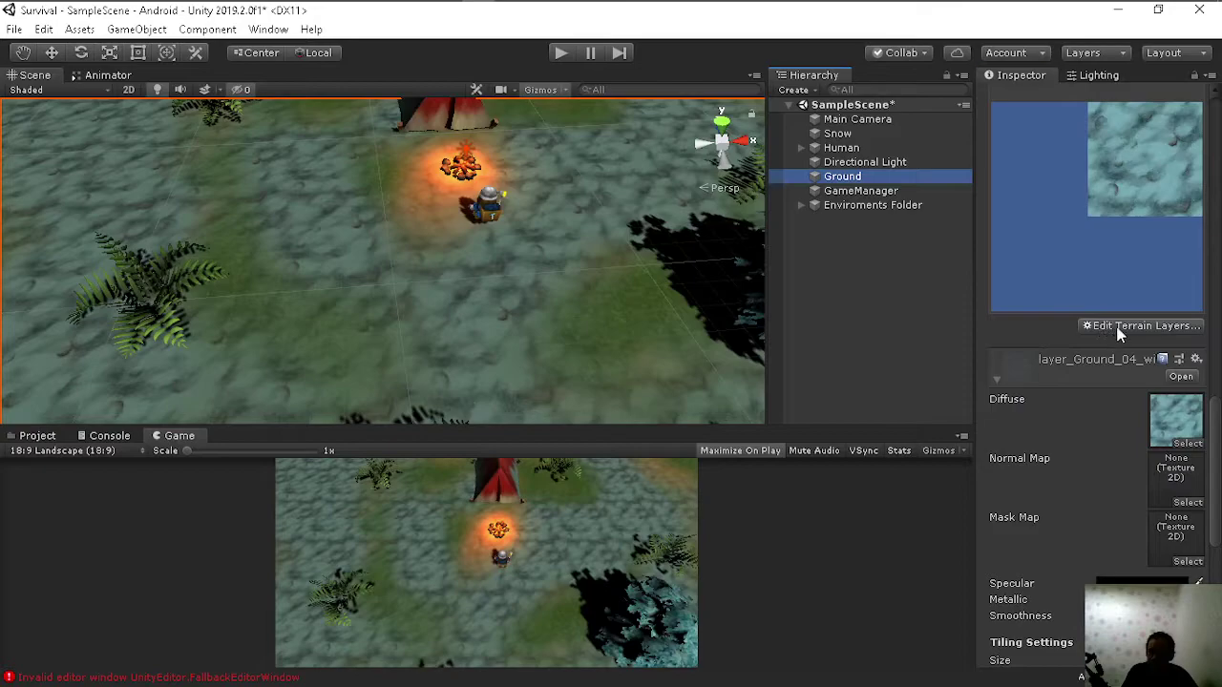
click(1117, 323)
click(1126, 349)
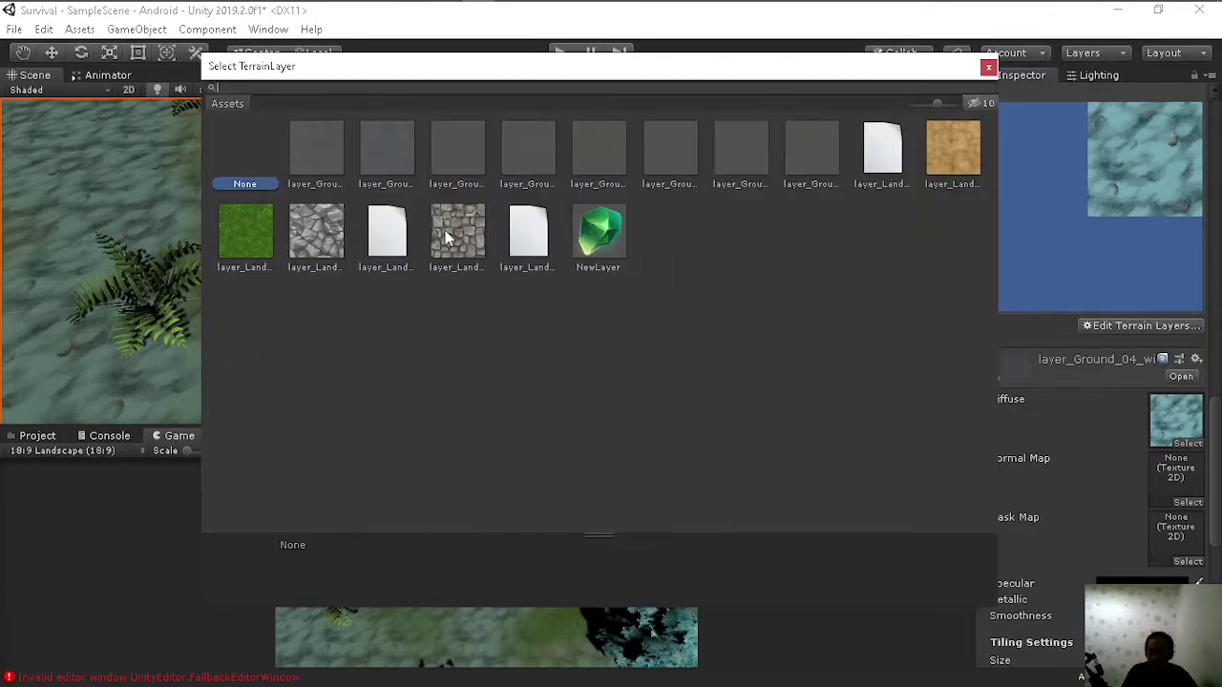
click(773, 153)
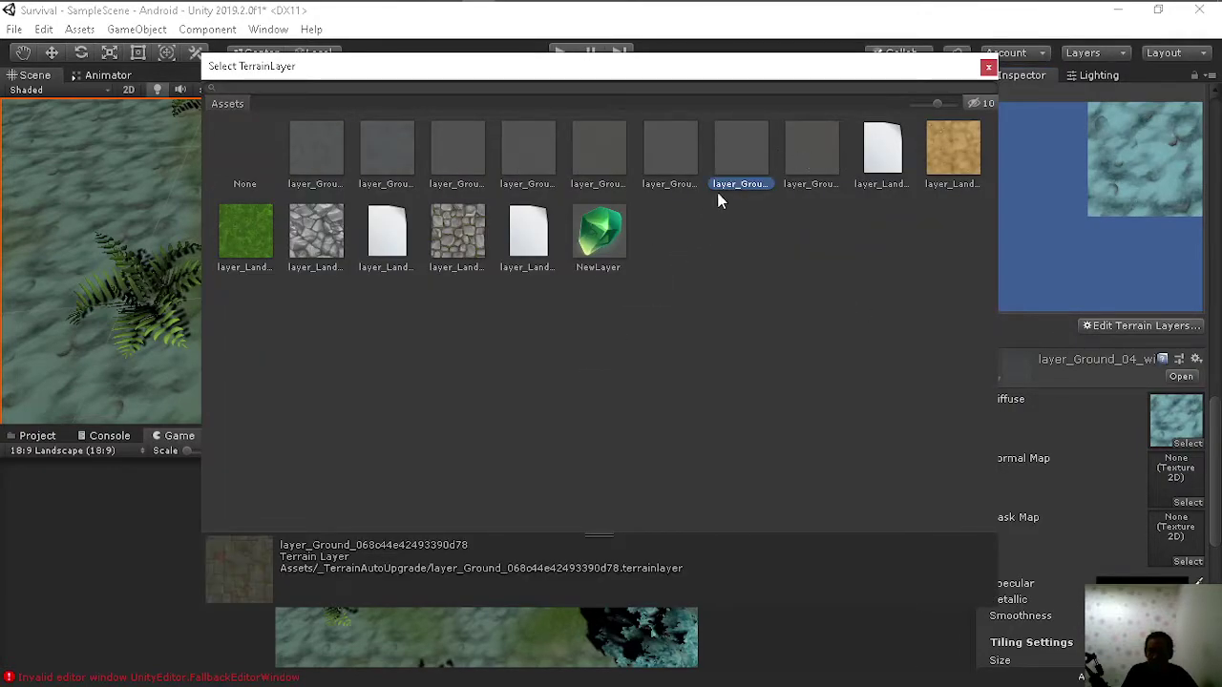
click(812, 158)
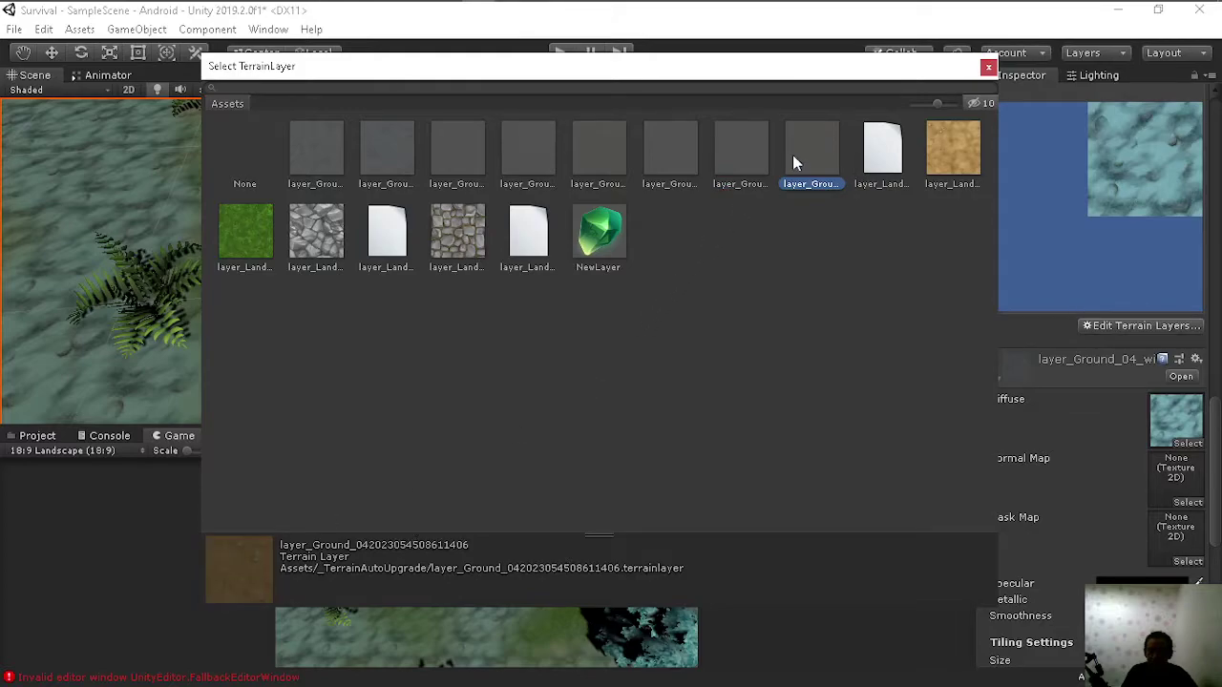
double_click(792, 155)
scroll(1082, 420, down, 5)
scroll(1083, 420, down, 5)
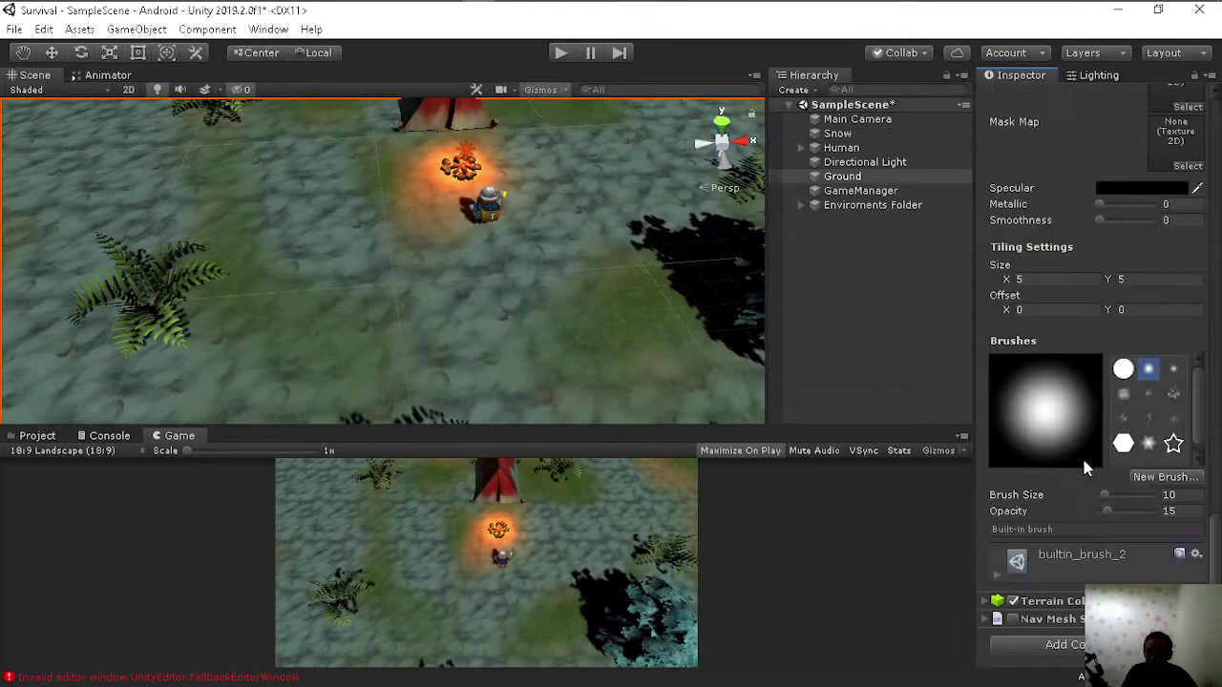
scroll(1080, 330, up, 3)
scroll(1081, 329, up, 5)
scroll(1080, 329, up, 3)
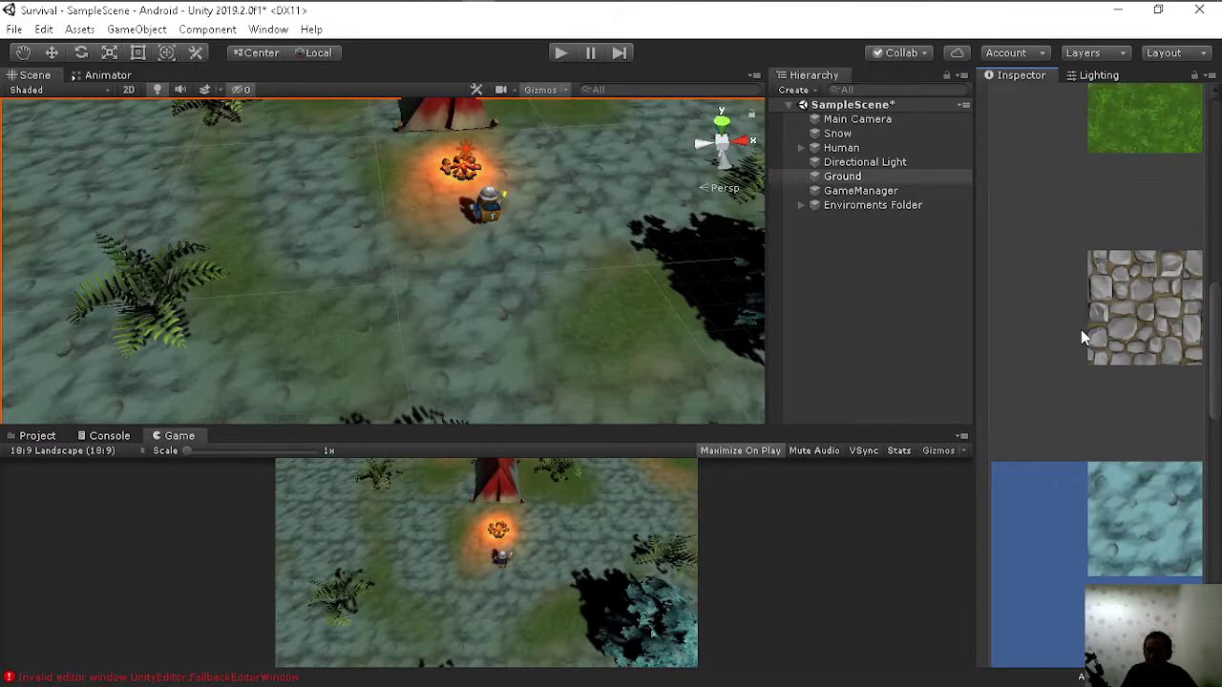
scroll(1089, 334, down, 3)
Step: Choose the brown ground layer, with 5 × 5 tiling, as the paint texture
click(1115, 284)
scroll(1096, 397, down, 5)
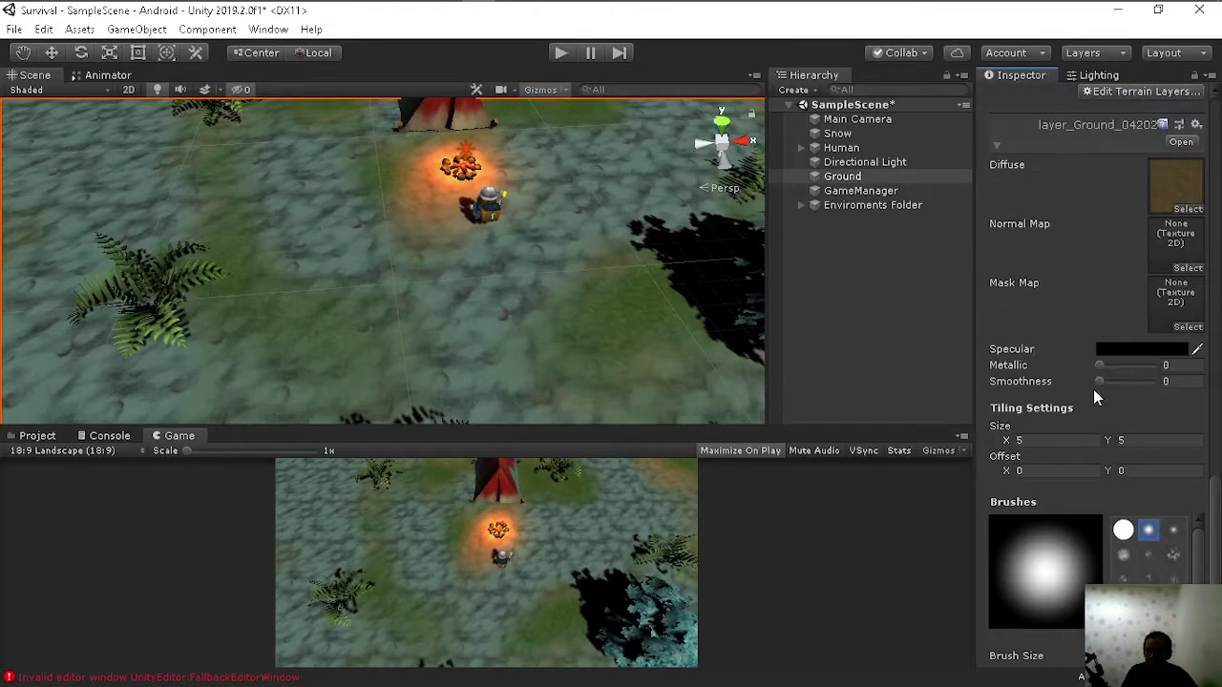
scroll(1104, 376, down, 3)
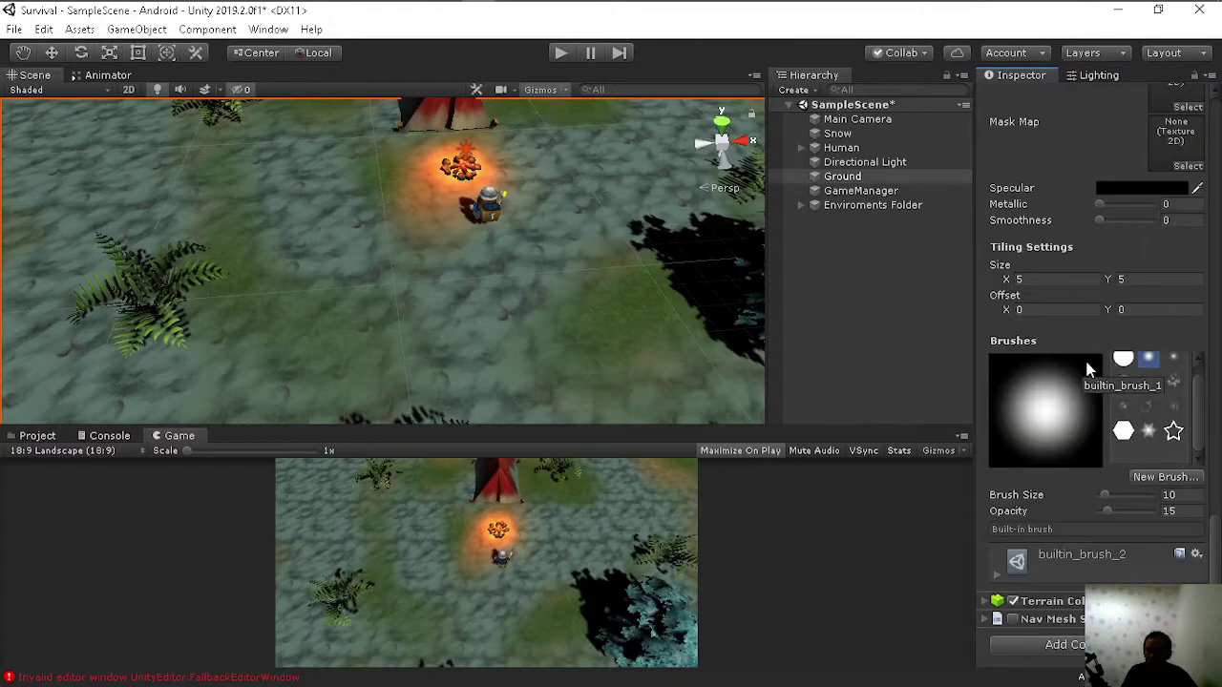
scroll(496, 331, up, 3)
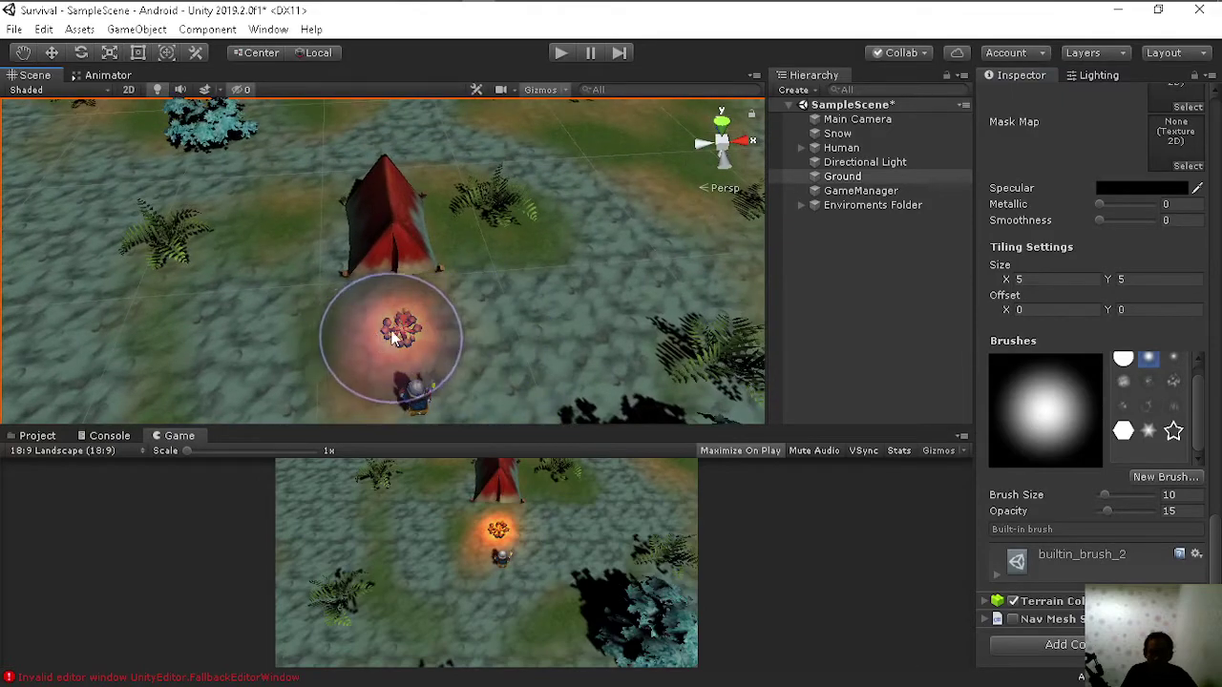
Step: Paint a trial brown stroke near the campfire, undo it, then deselect Ground
drag(396, 334, 384, 353)
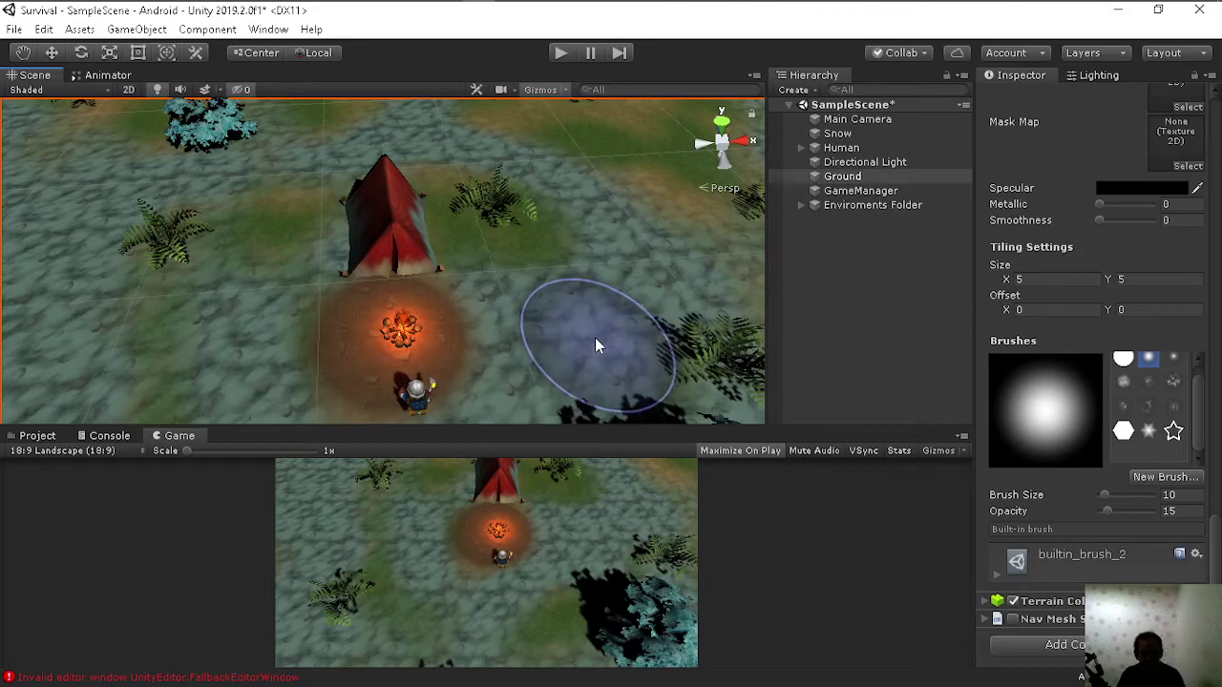
key(ctrl+z)
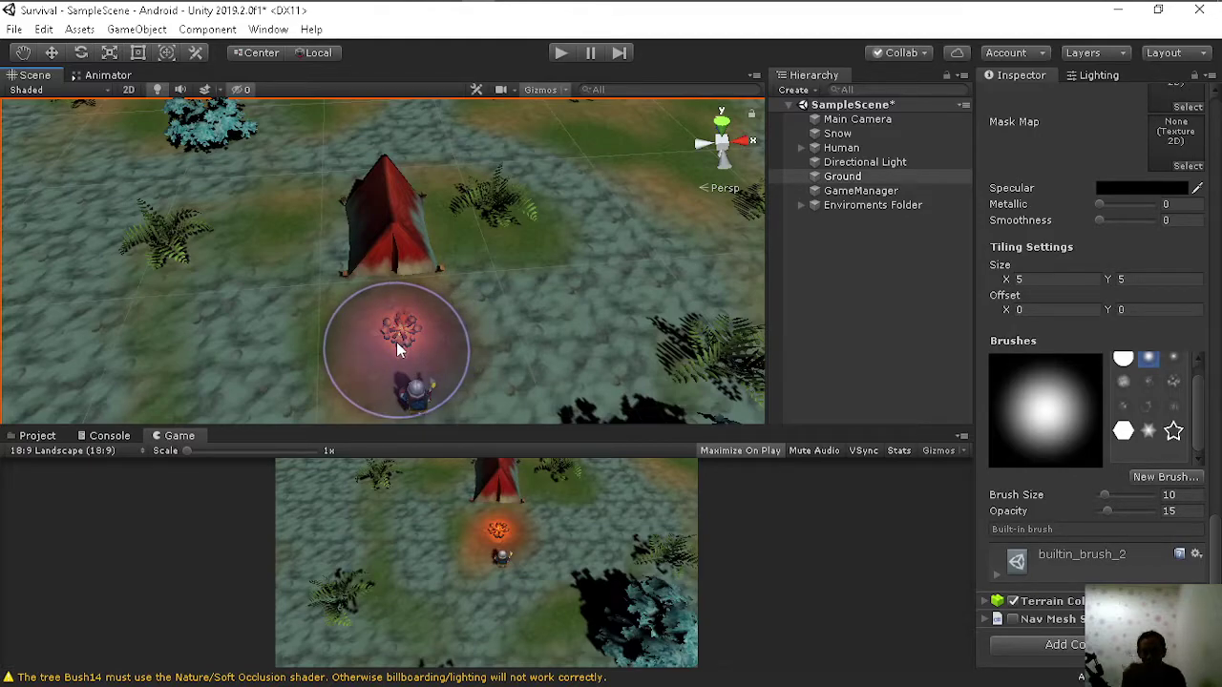
scroll(627, 382, up, 3)
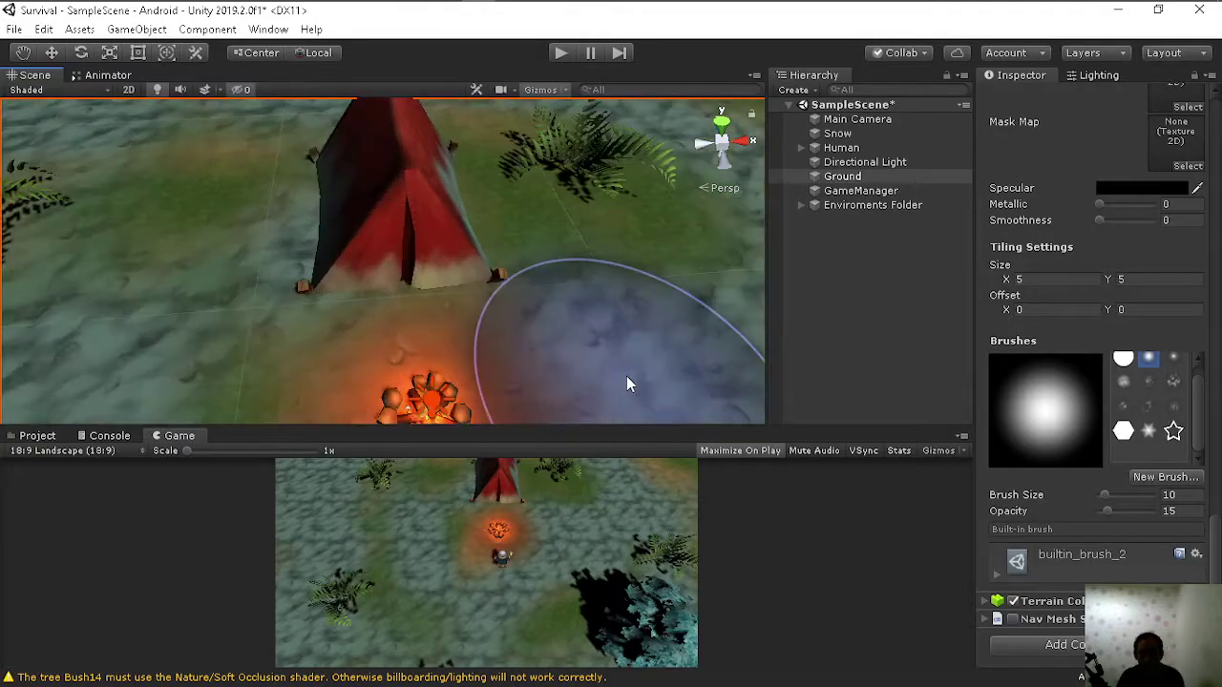
scroll(674, 304, up, 2)
middle_drag(674, 303, 649, 273)
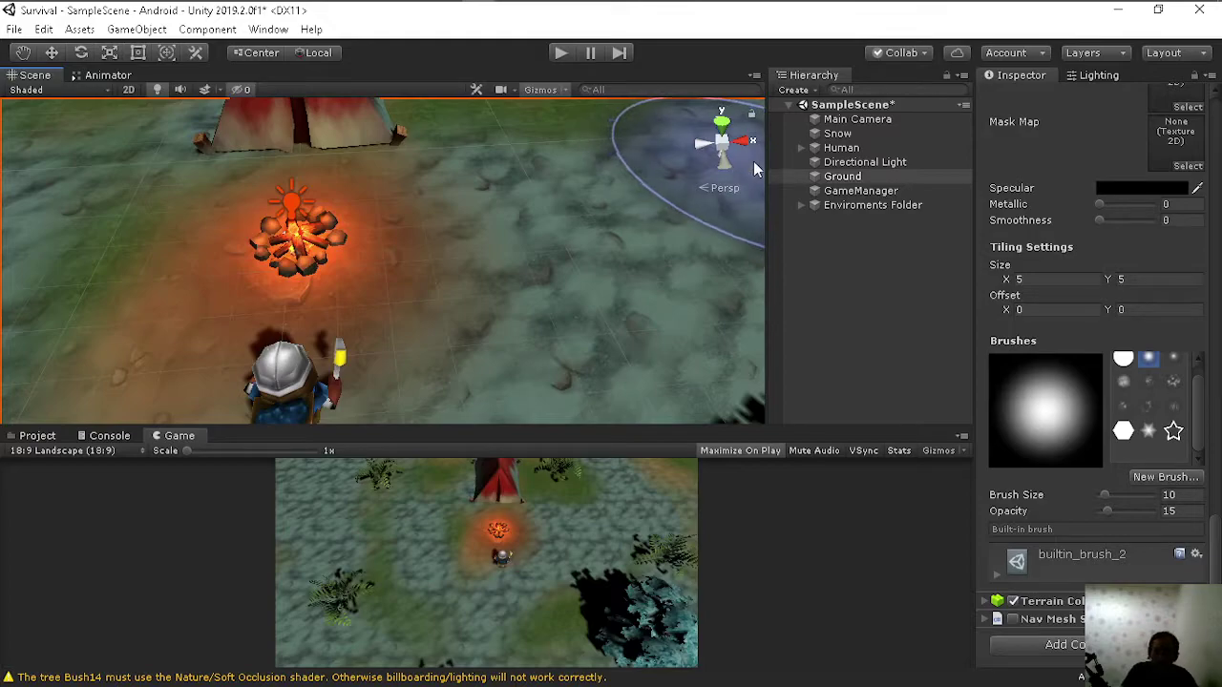
click(790, 308)
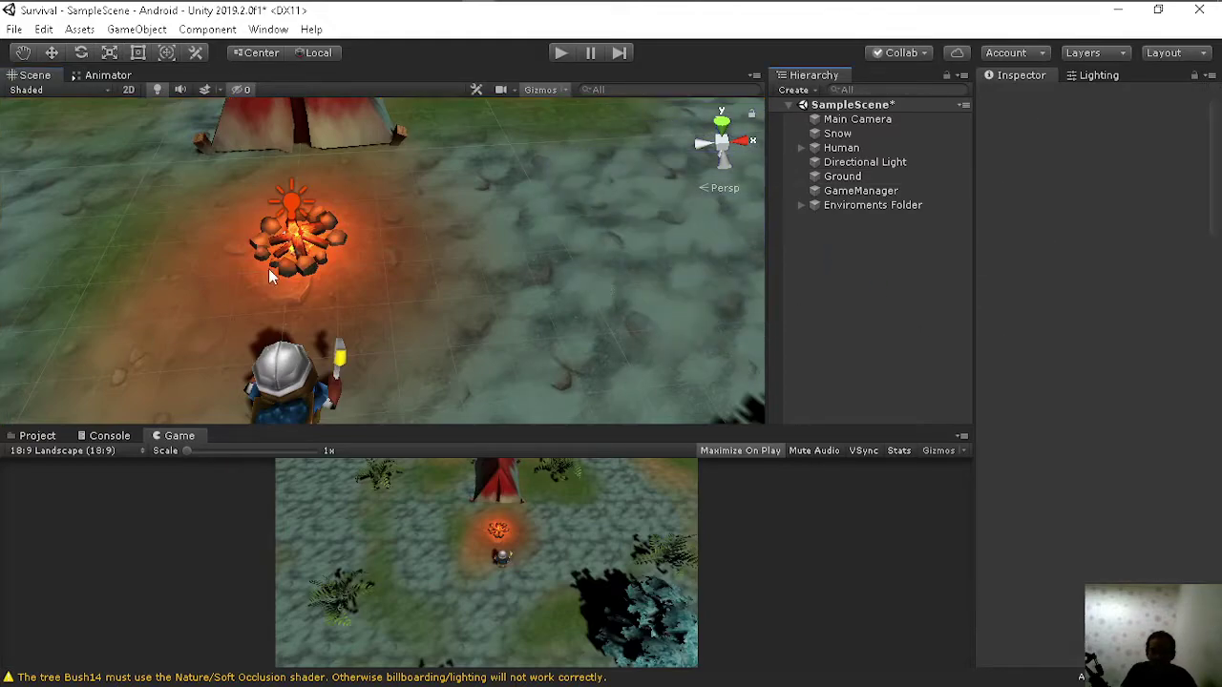
scroll(287, 229, up, 2)
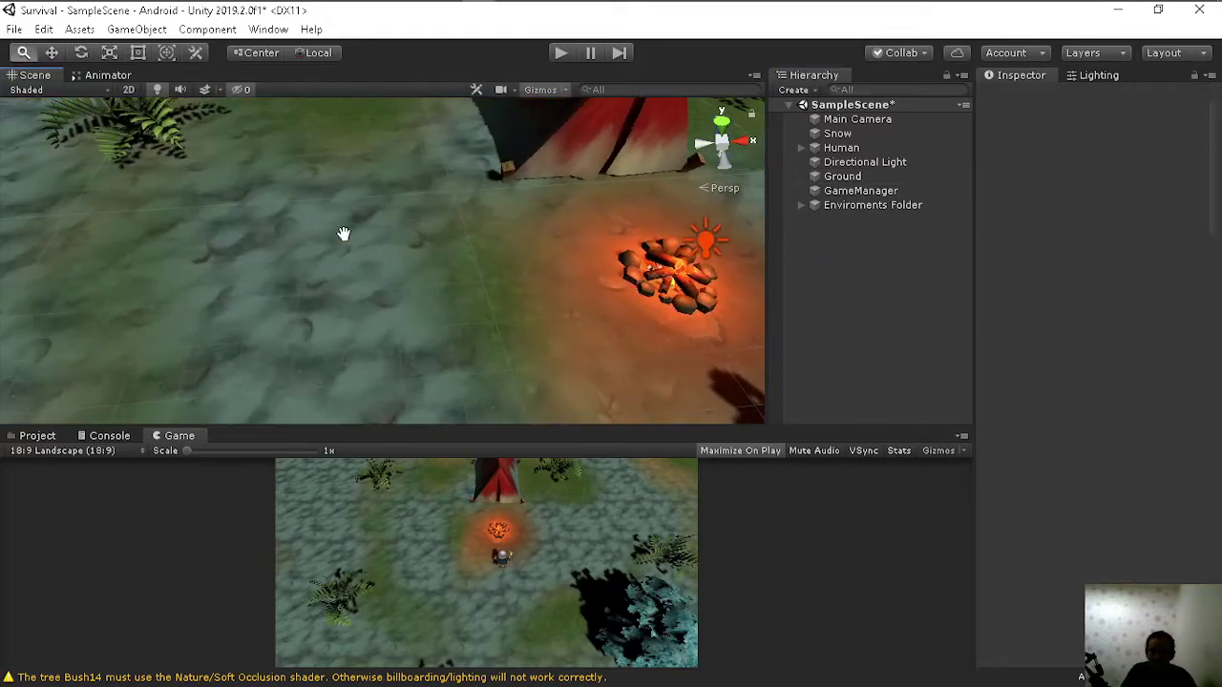
scroll(343, 235, up, 1)
scroll(303, 238, up, 2)
scroll(316, 252, up, 2)
scroll(311, 248, down, 3)
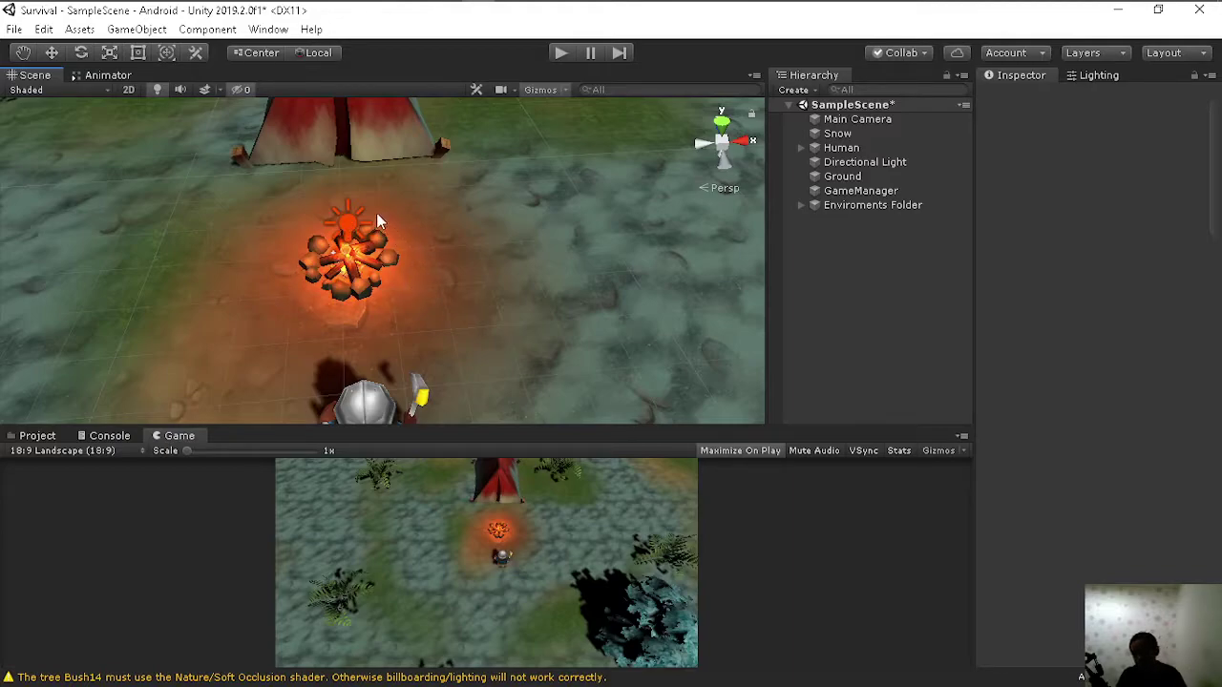
scroll(372, 256, up, 3)
scroll(400, 245, down, 4)
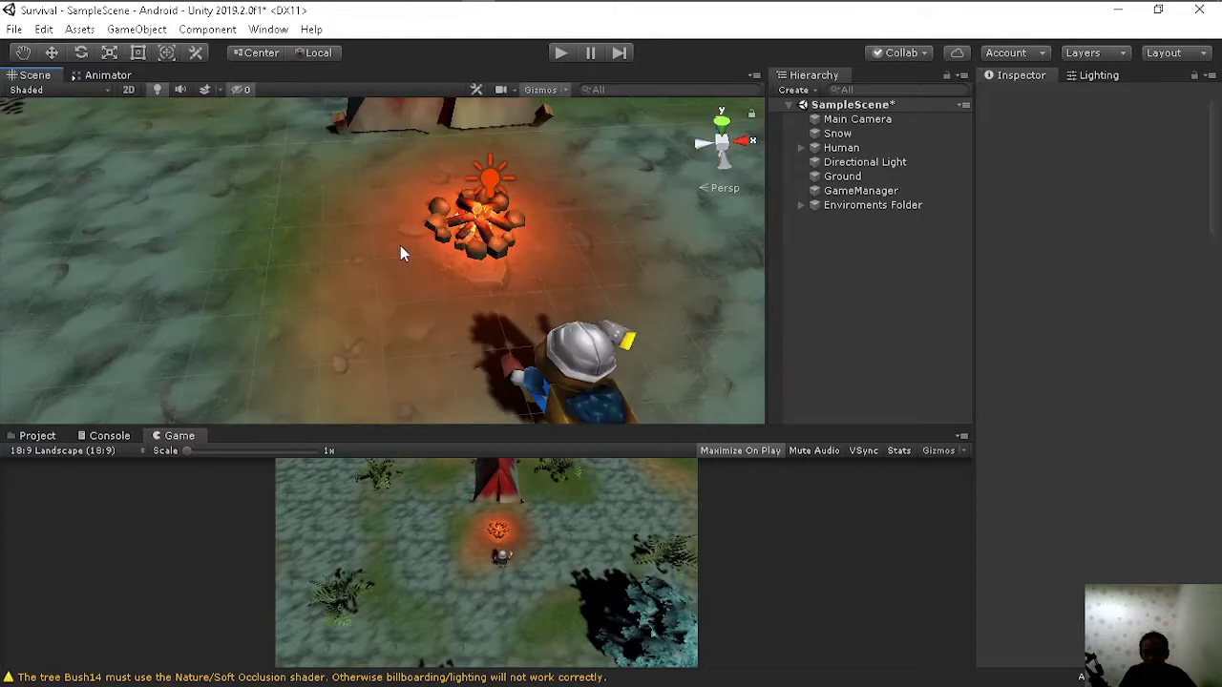
scroll(397, 245, up, 1)
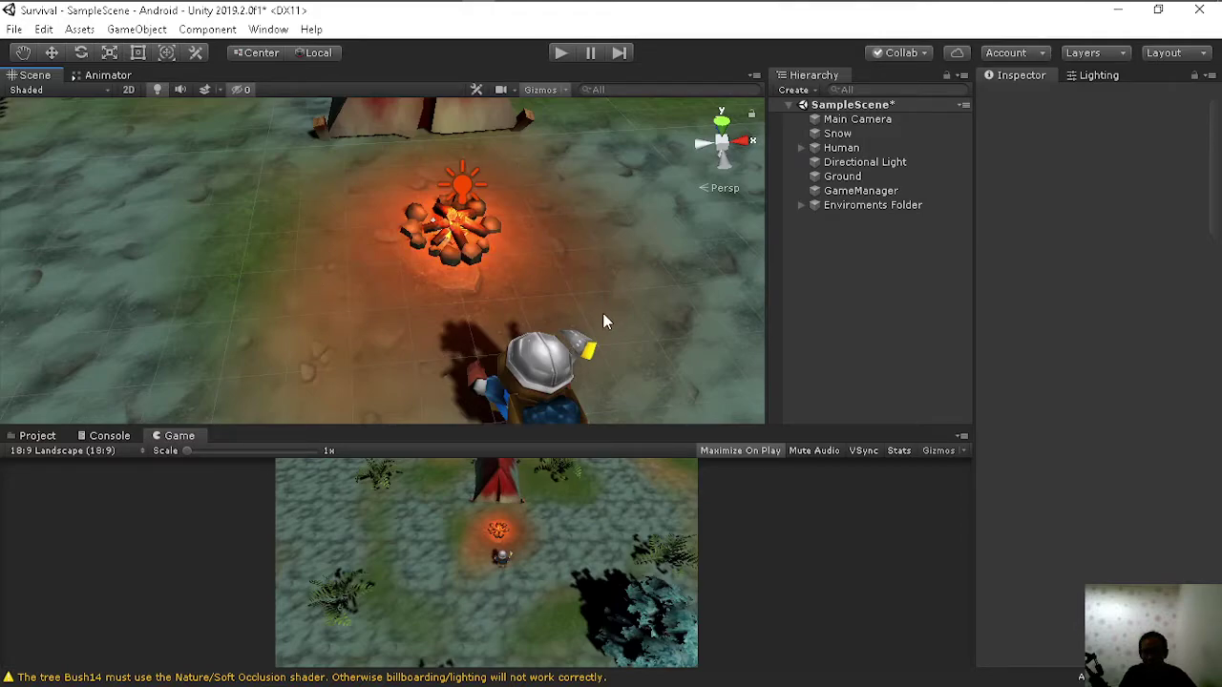
Step: Reselect Ground and paint brown dirt onto the terrain near the campfire
click(832, 181)
scroll(1107, 429, down, 5)
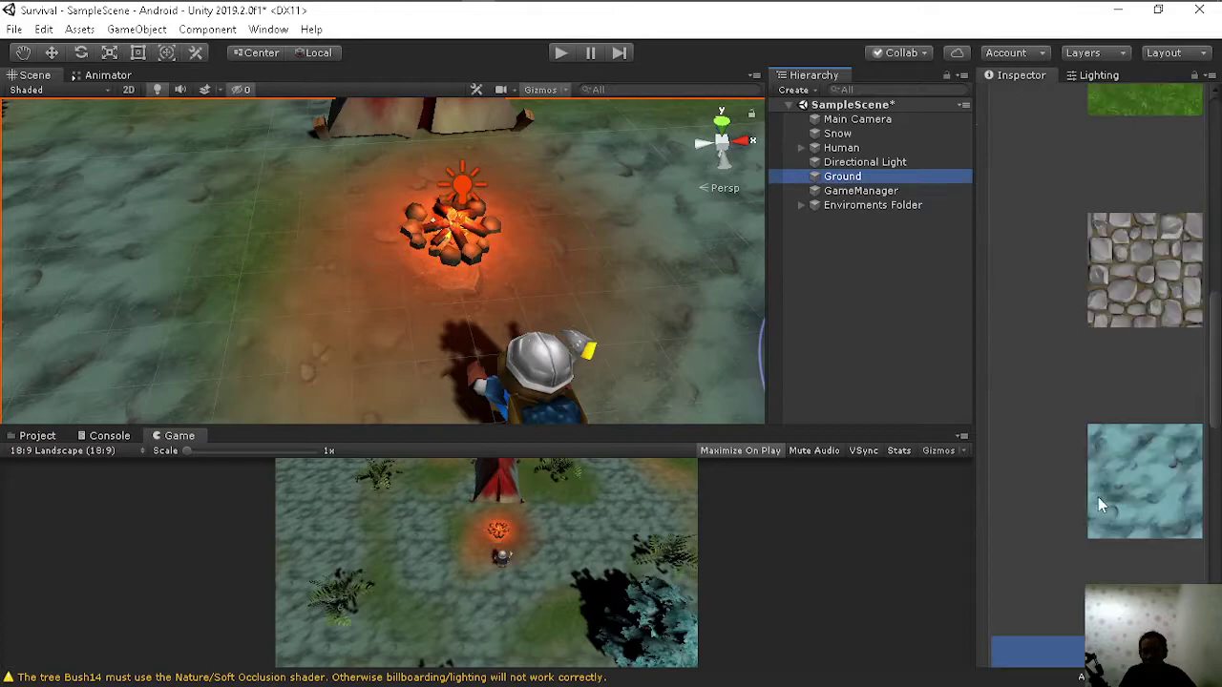
scroll(1082, 515, down, 3)
middle_drag(557, 243, 477, 245)
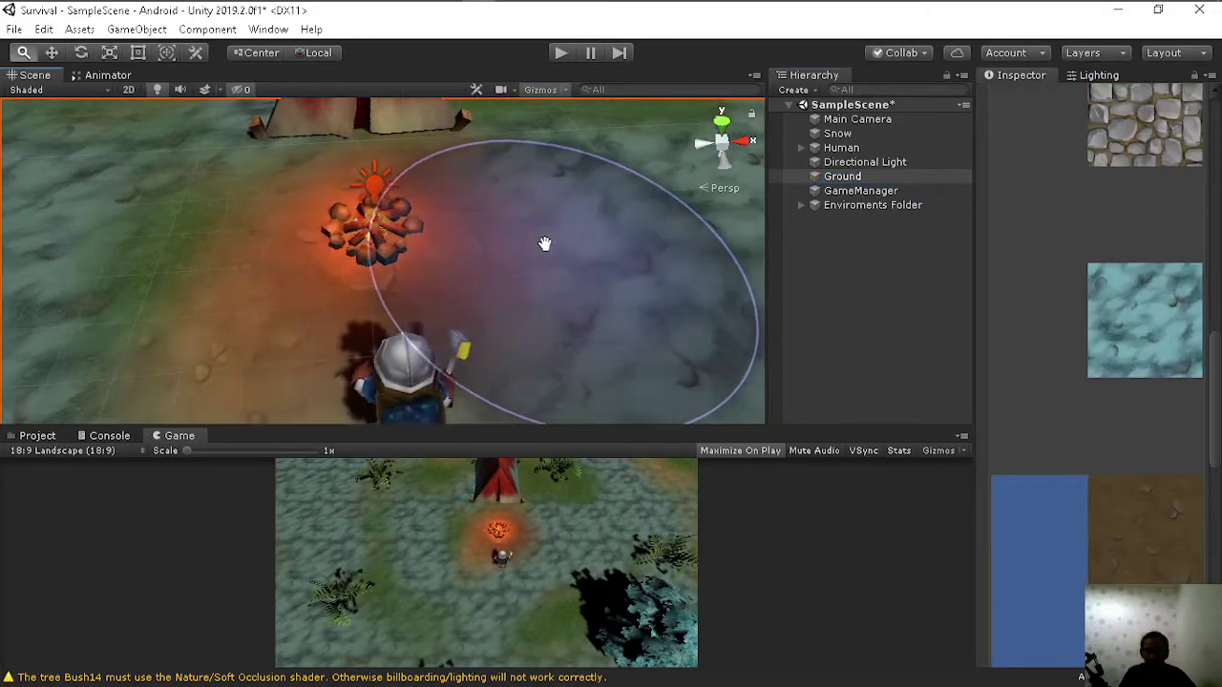
drag(362, 237, 365, 231)
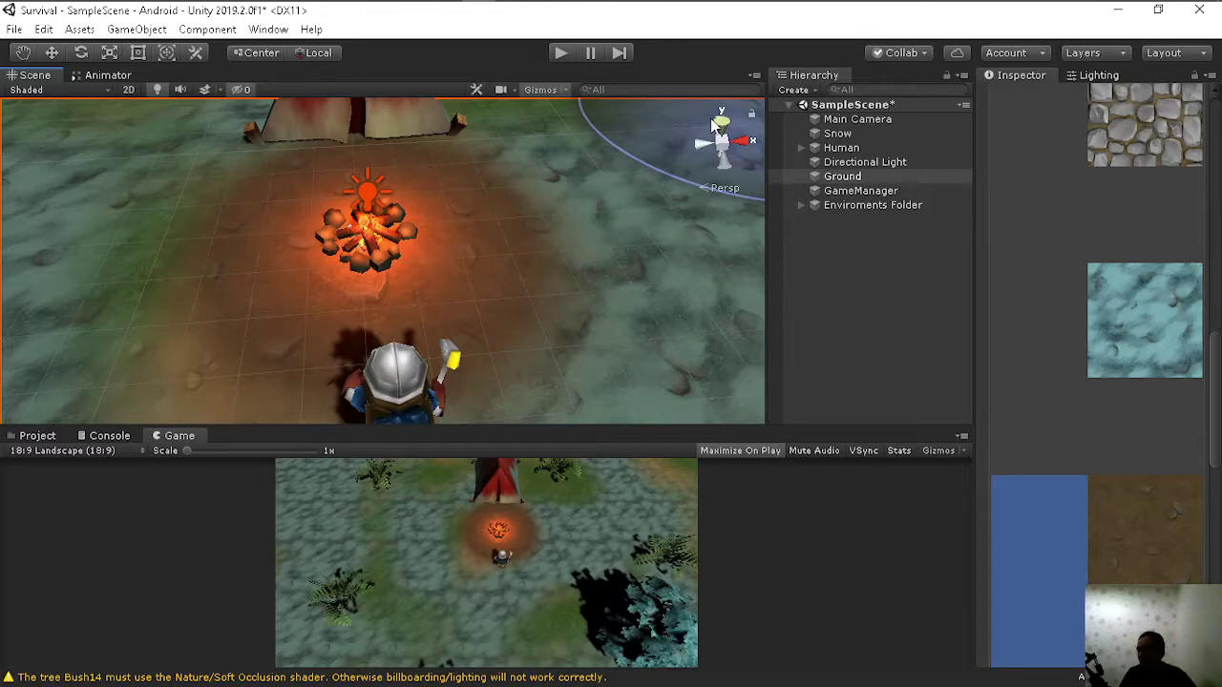
Step: Zoom, pan and orbit the view back toward the tent and campfire
scroll(647, 217, down, 2)
scroll(647, 217, down, 3)
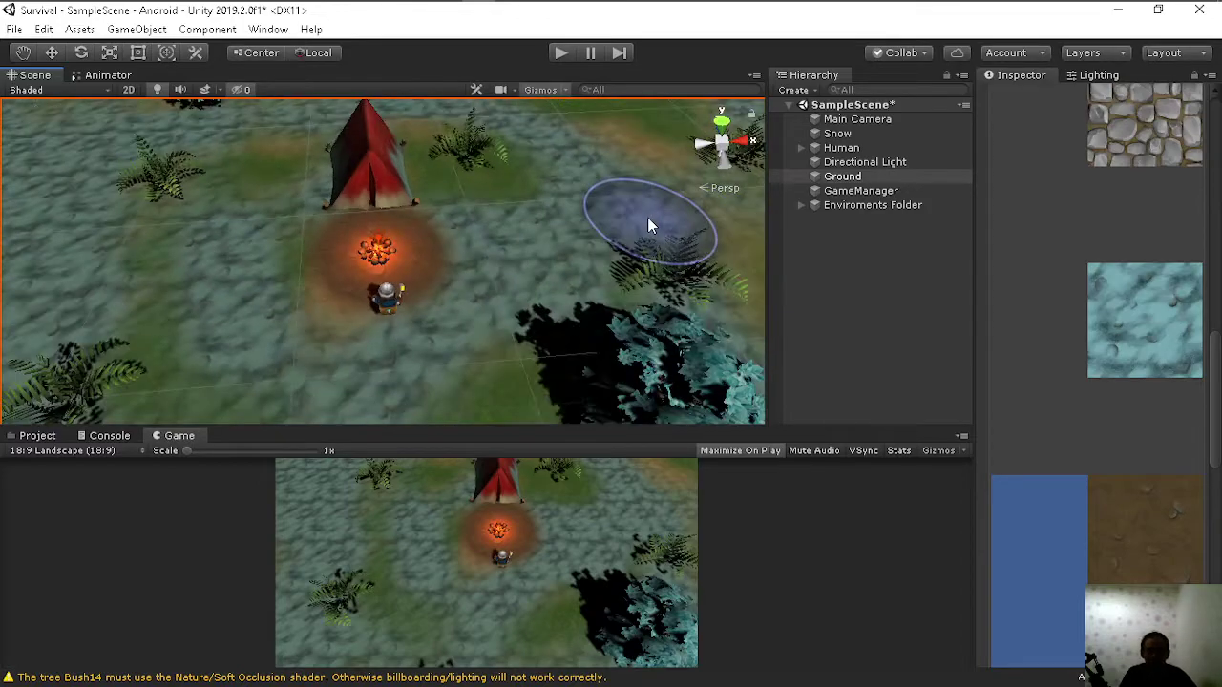
scroll(611, 224, up, 2)
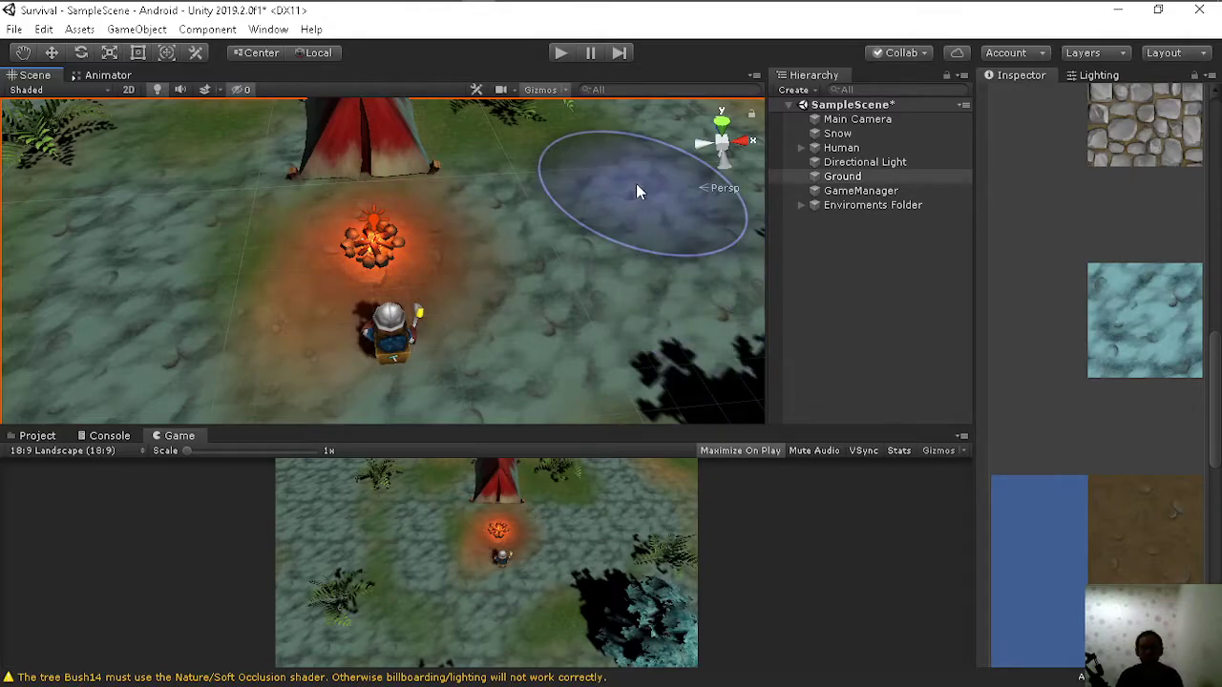
scroll(616, 187, up, 2)
scroll(632, 176, down, 2)
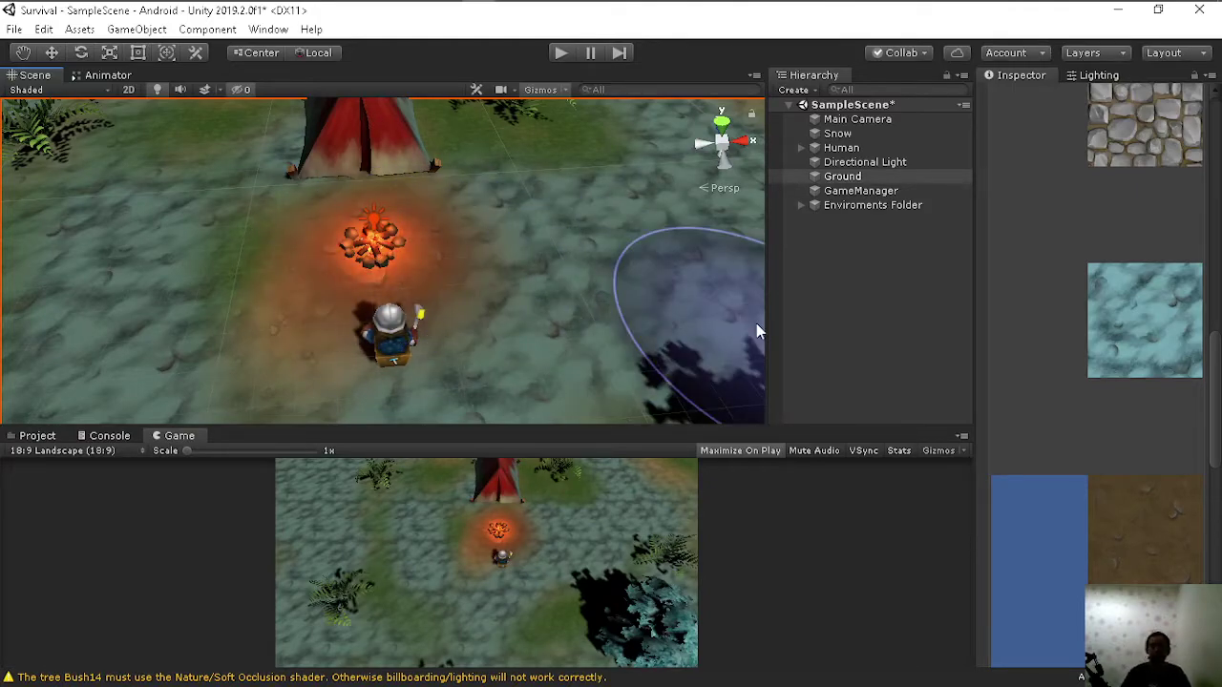
scroll(482, 367, down, 3)
scroll(477, 330, down, 1)
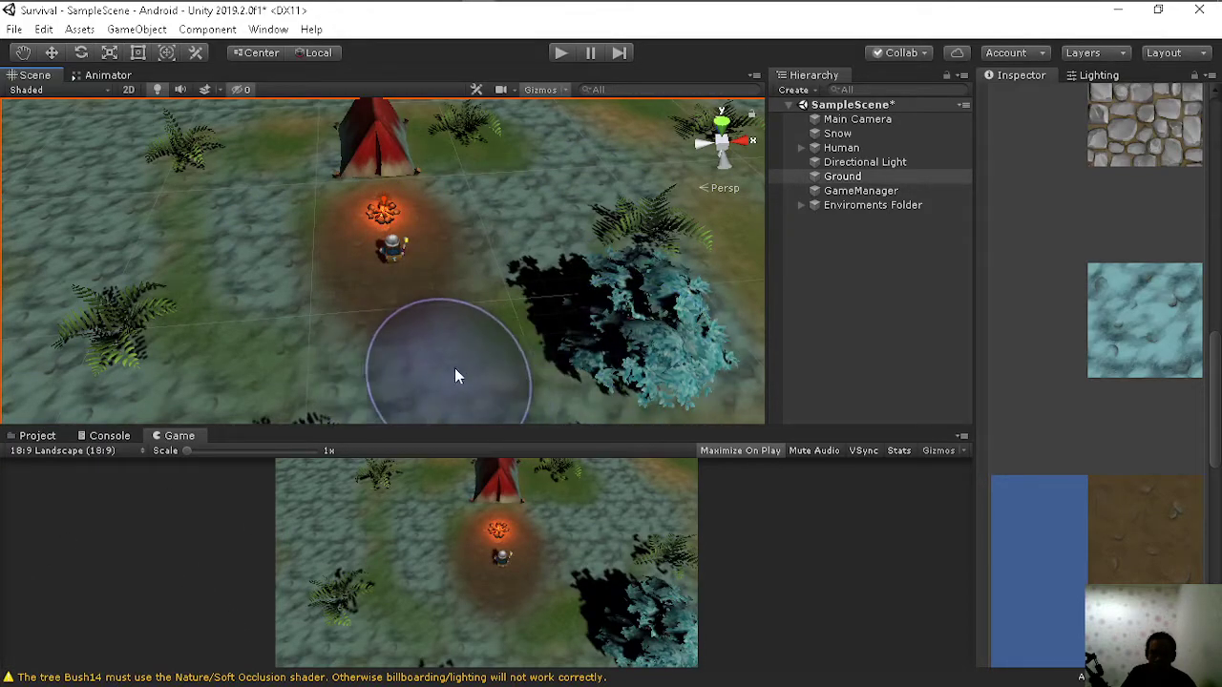
middle_drag(459, 329, 467, 293)
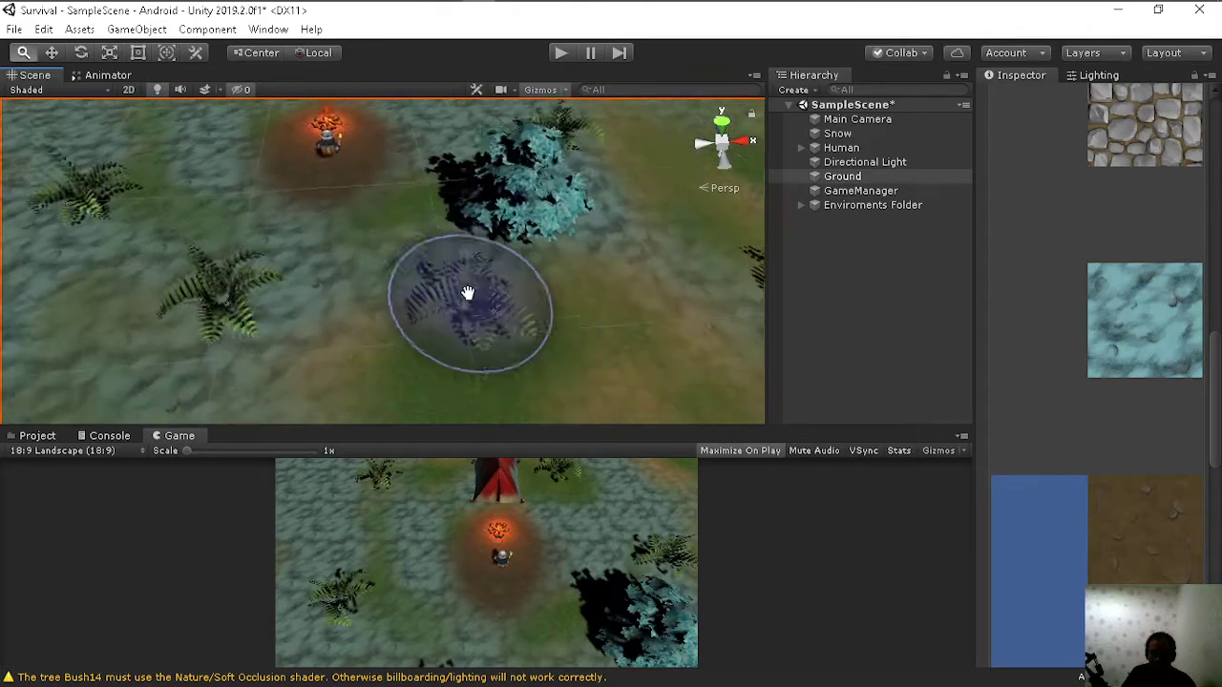
scroll(431, 287, down, 5)
scroll(417, 320, up, 5)
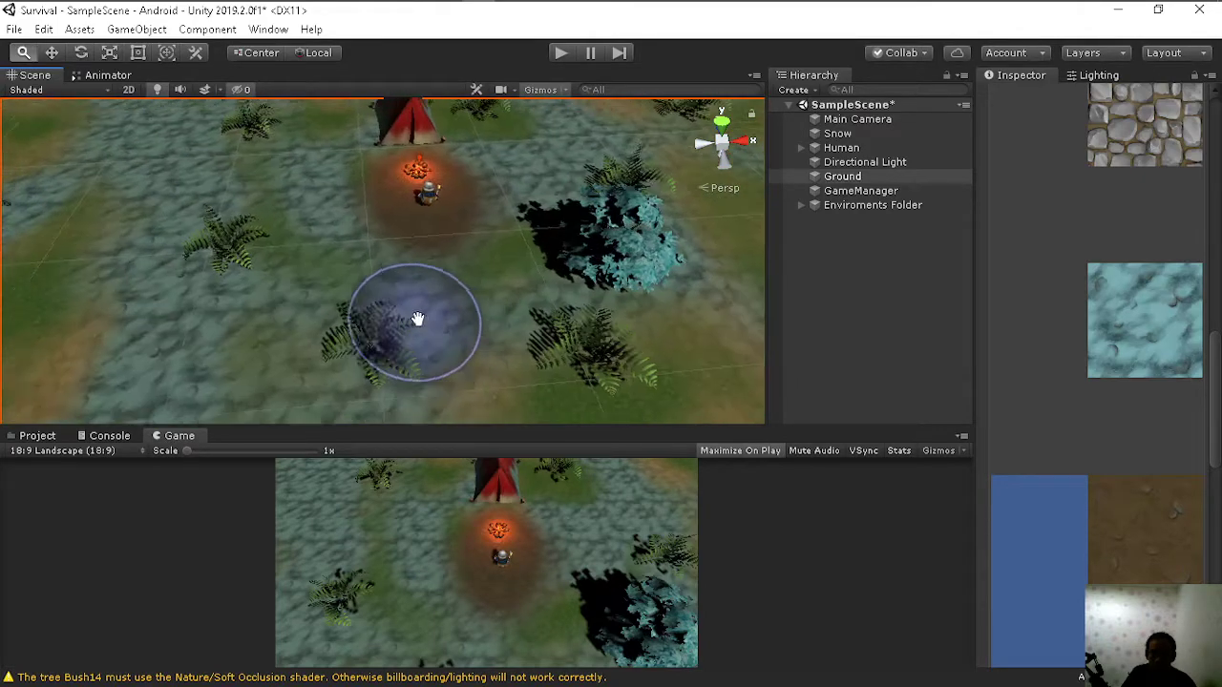
mouse_move(417, 319)
alt+mouse_down()
mouse_move(467, 373)
mouse_move(408, 363)
alt+mouse_up()
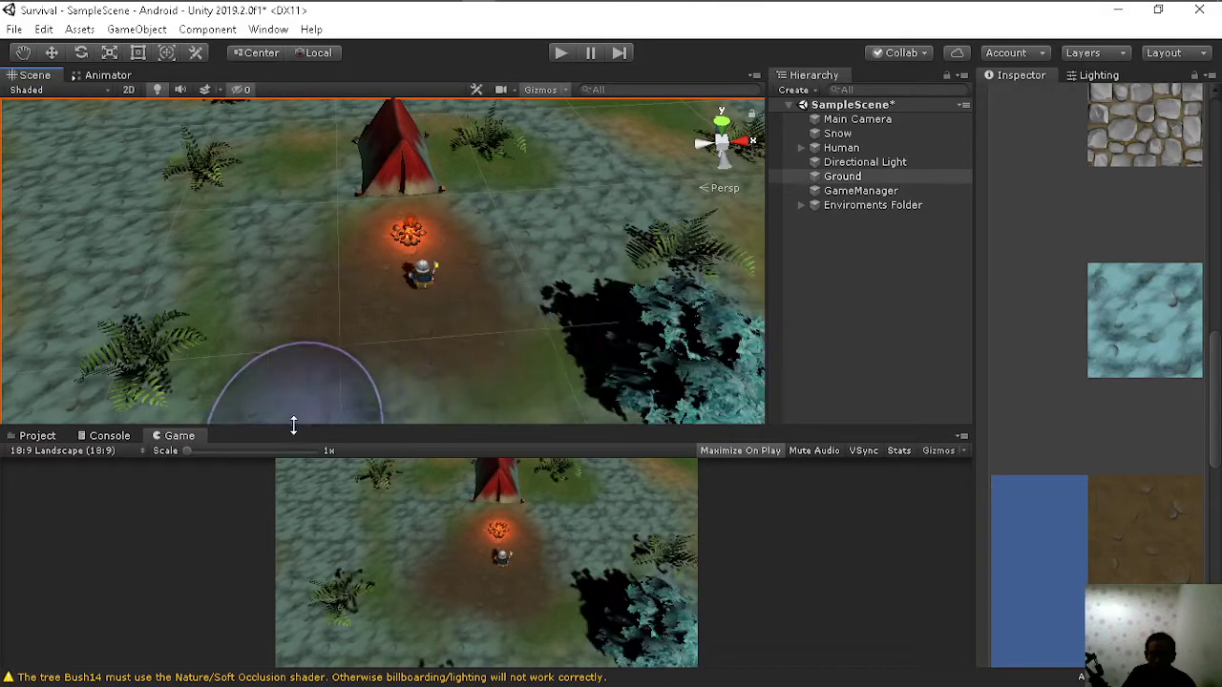
scroll(597, 300, down, 2)
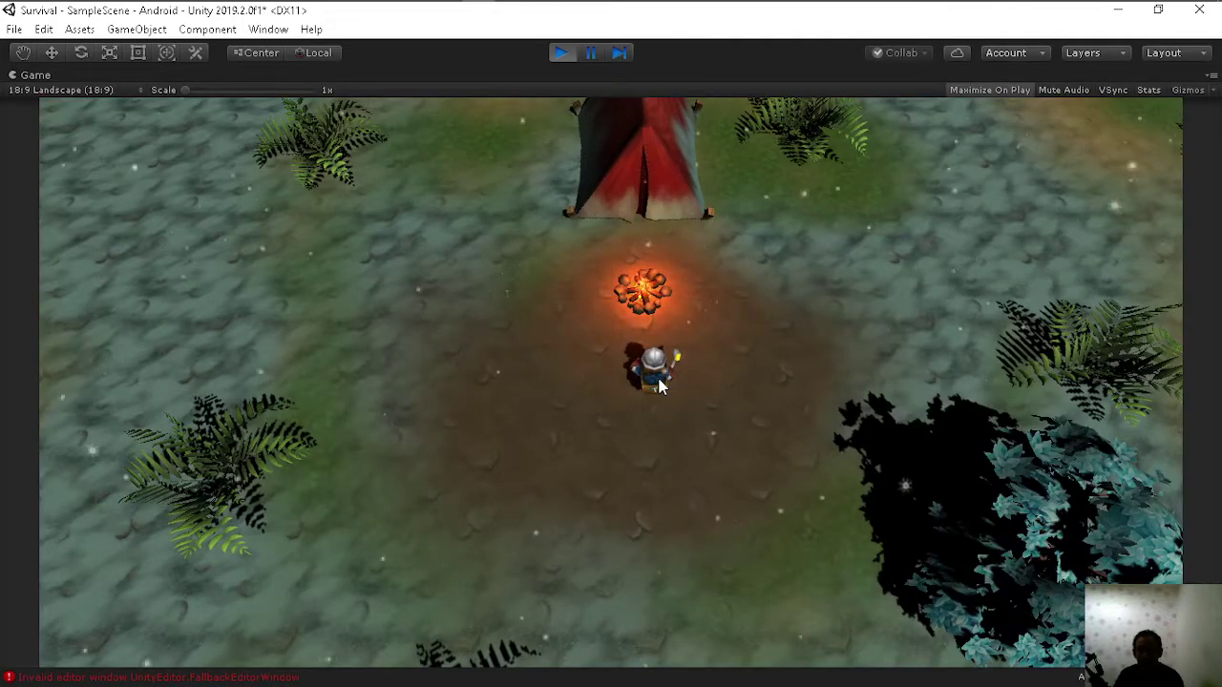
Step: Clear the NavMesh warning and error from the Console, try a walk click, then stop playing
click(306, 677)
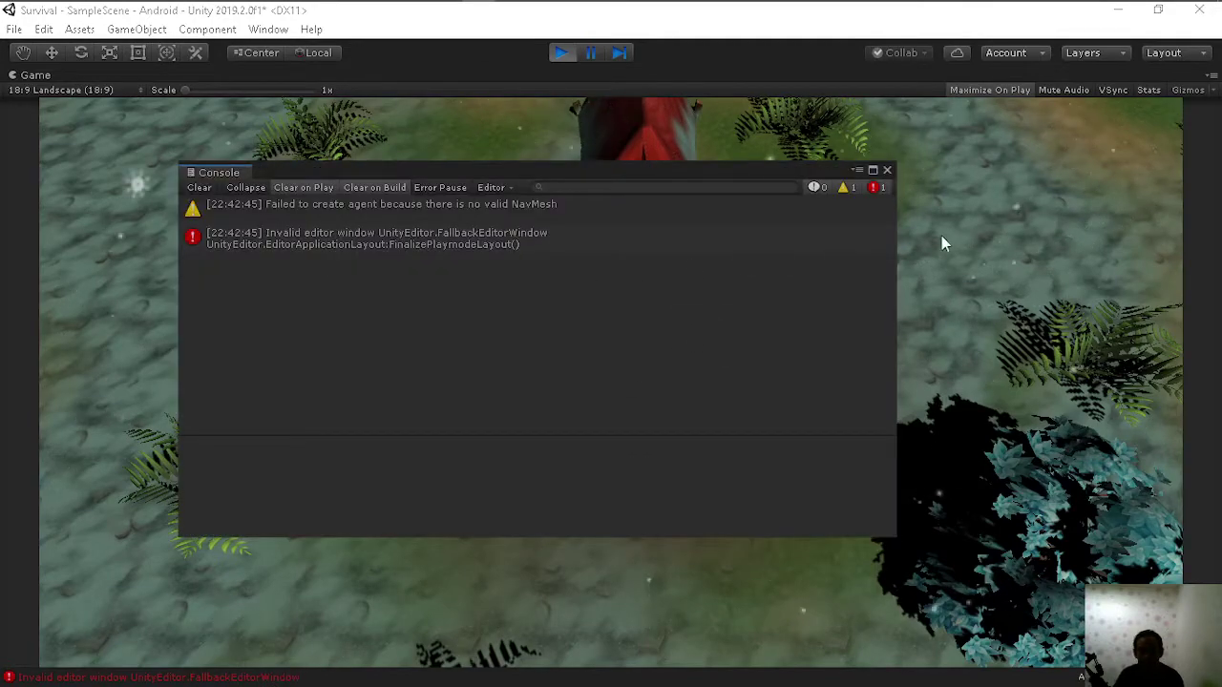
click(198, 187)
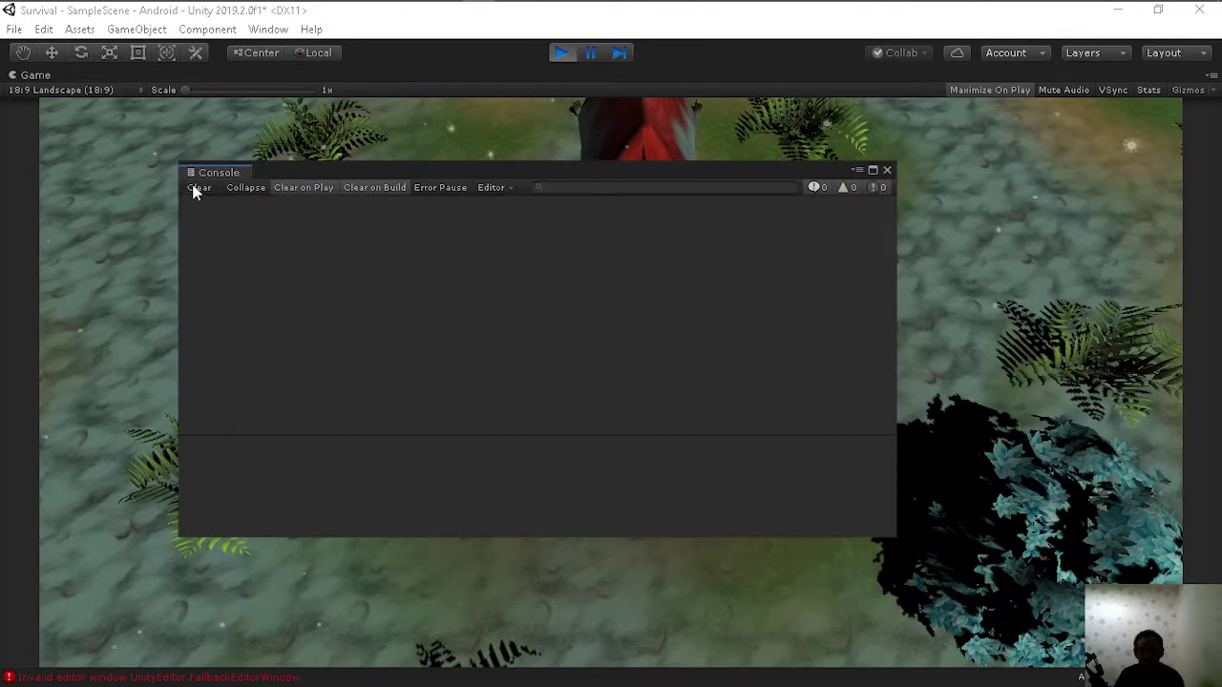
click(886, 170)
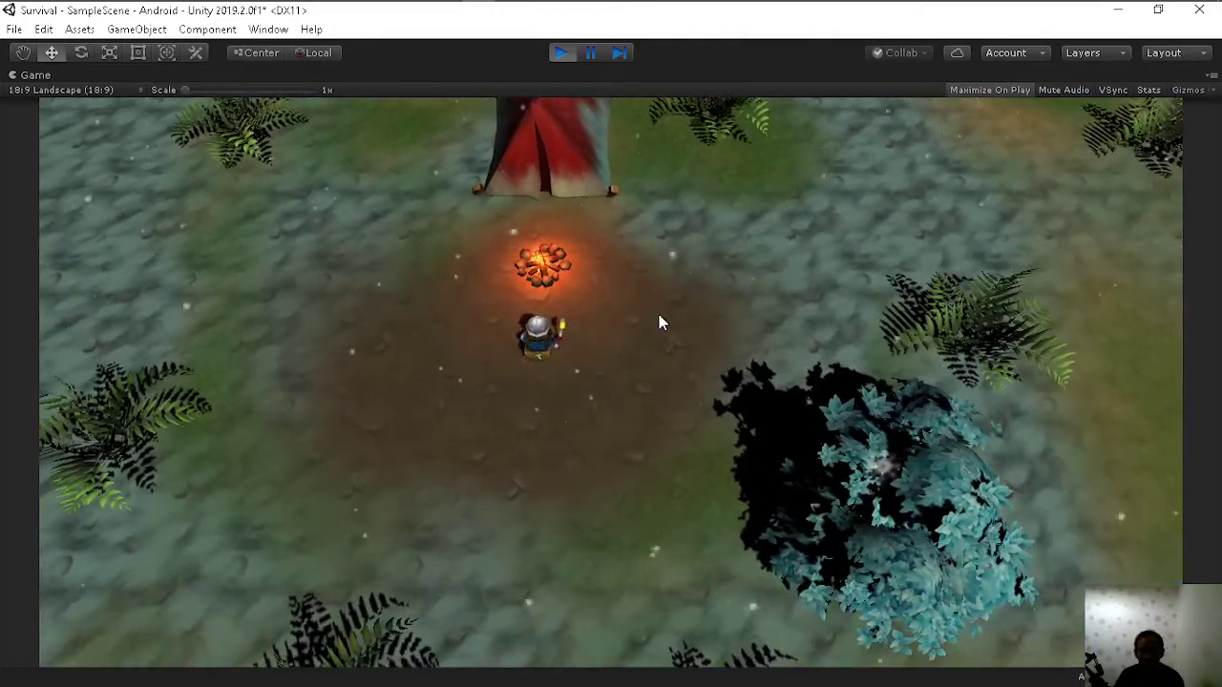
click(671, 330)
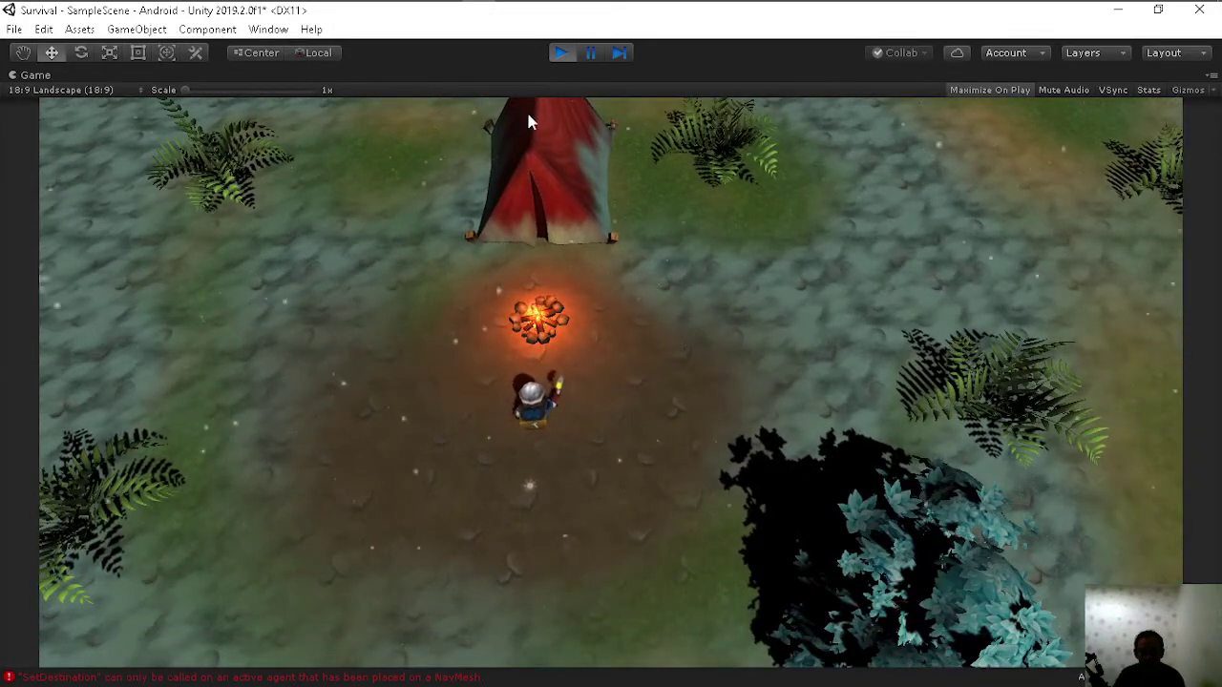
click(560, 60)
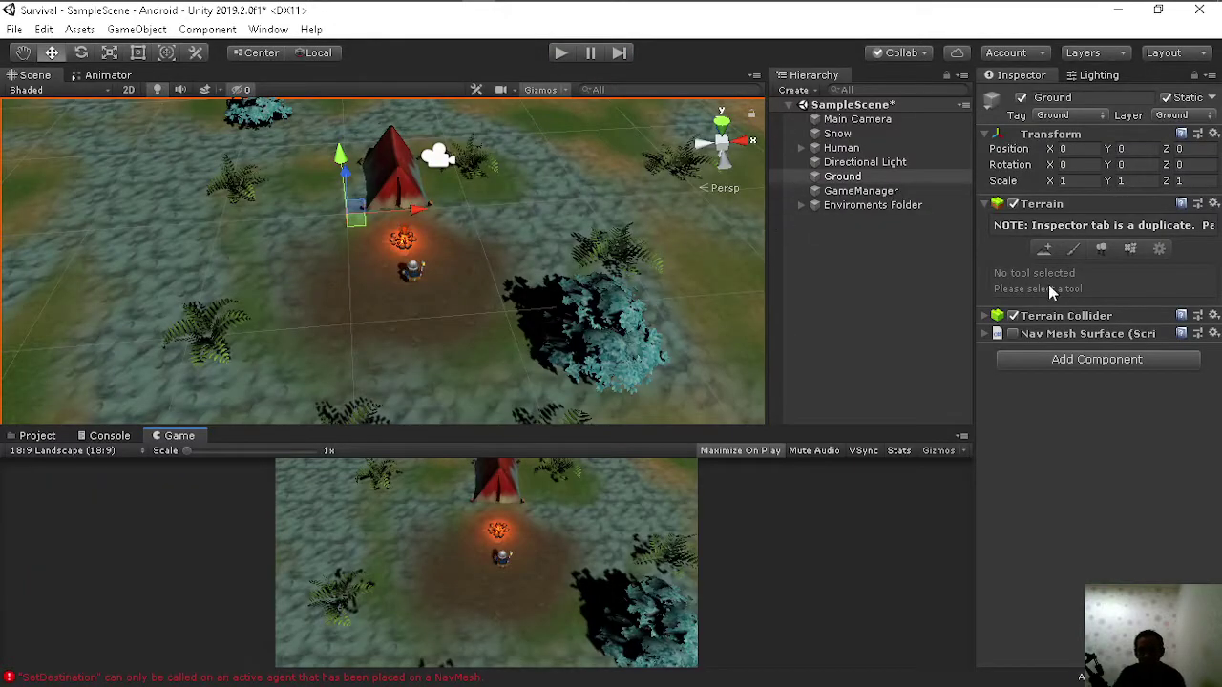
Step: Enable Ground's Nav Mesh Surface, start play mode, and walk the character around the campfire
click(1013, 334)
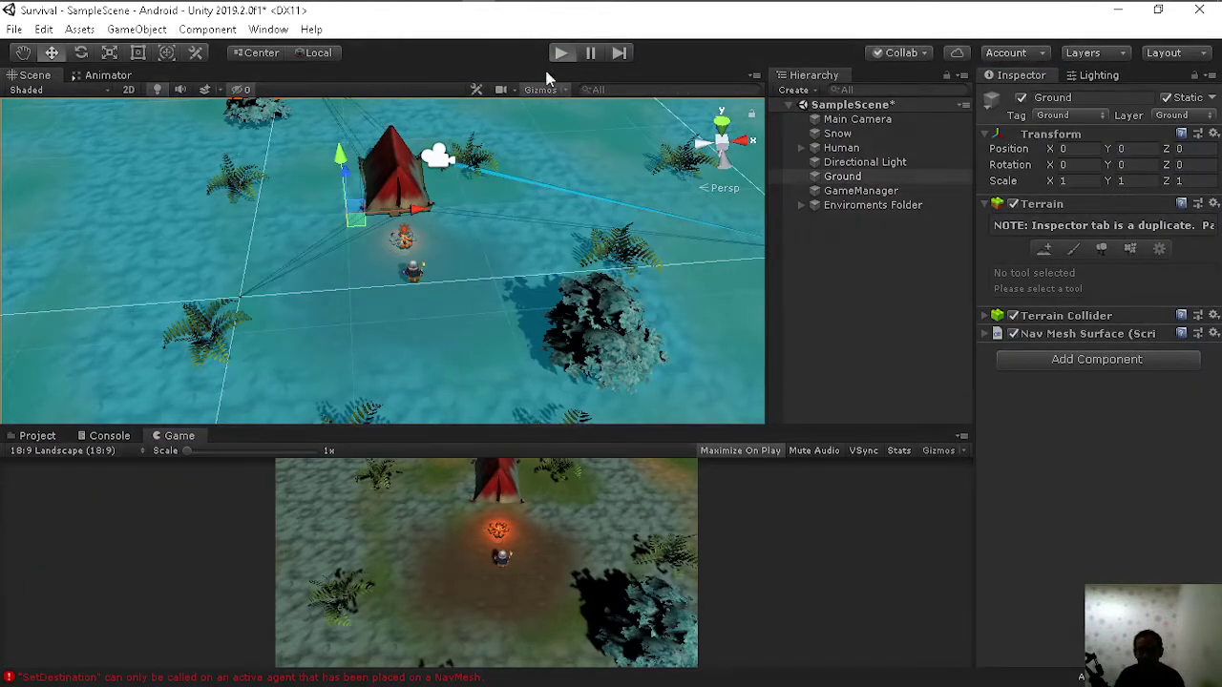
key(ctrl+p)
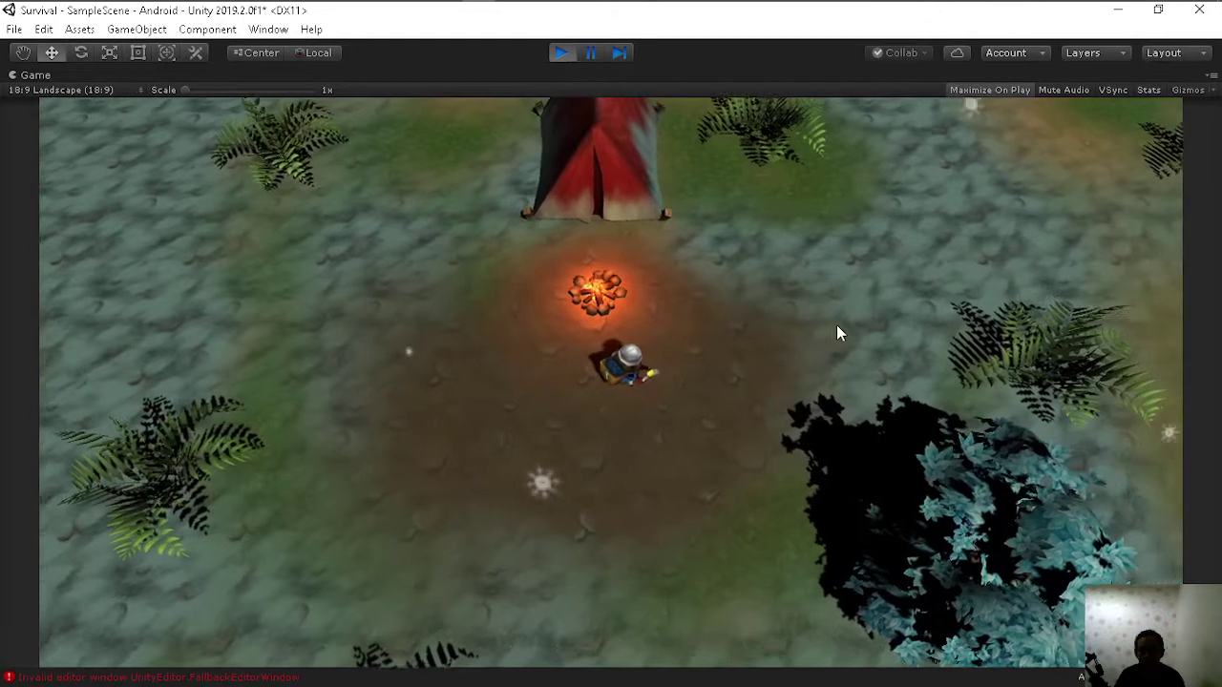
click(837, 333)
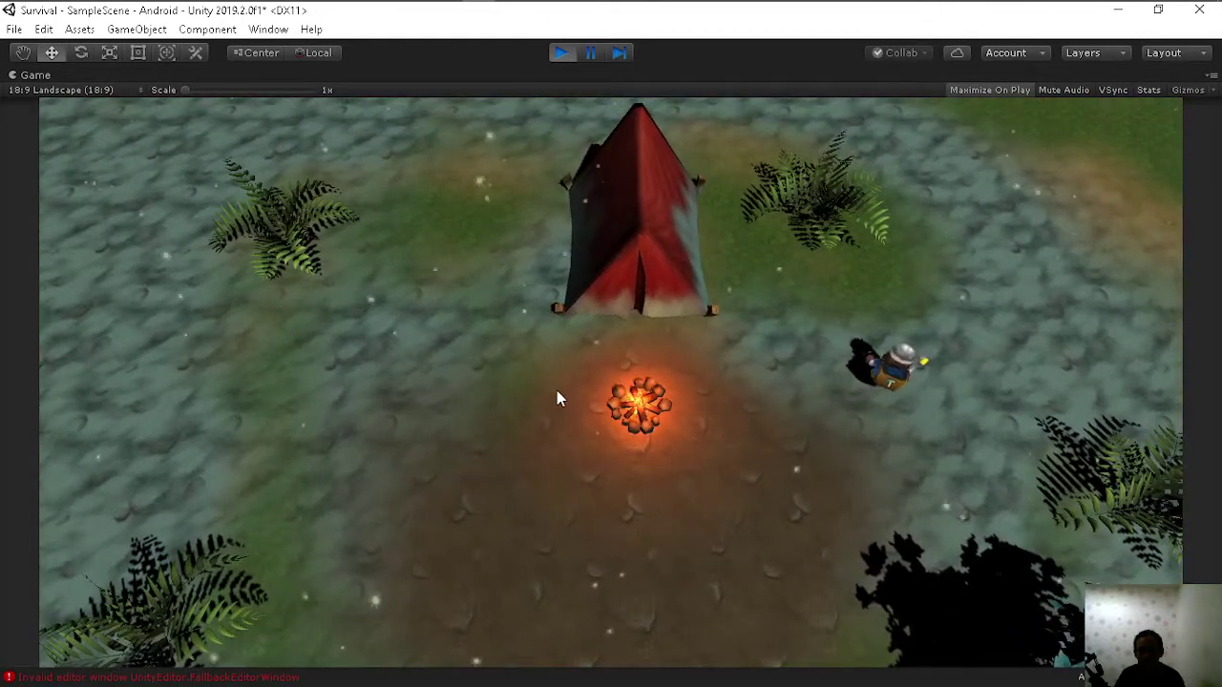
click(557, 391)
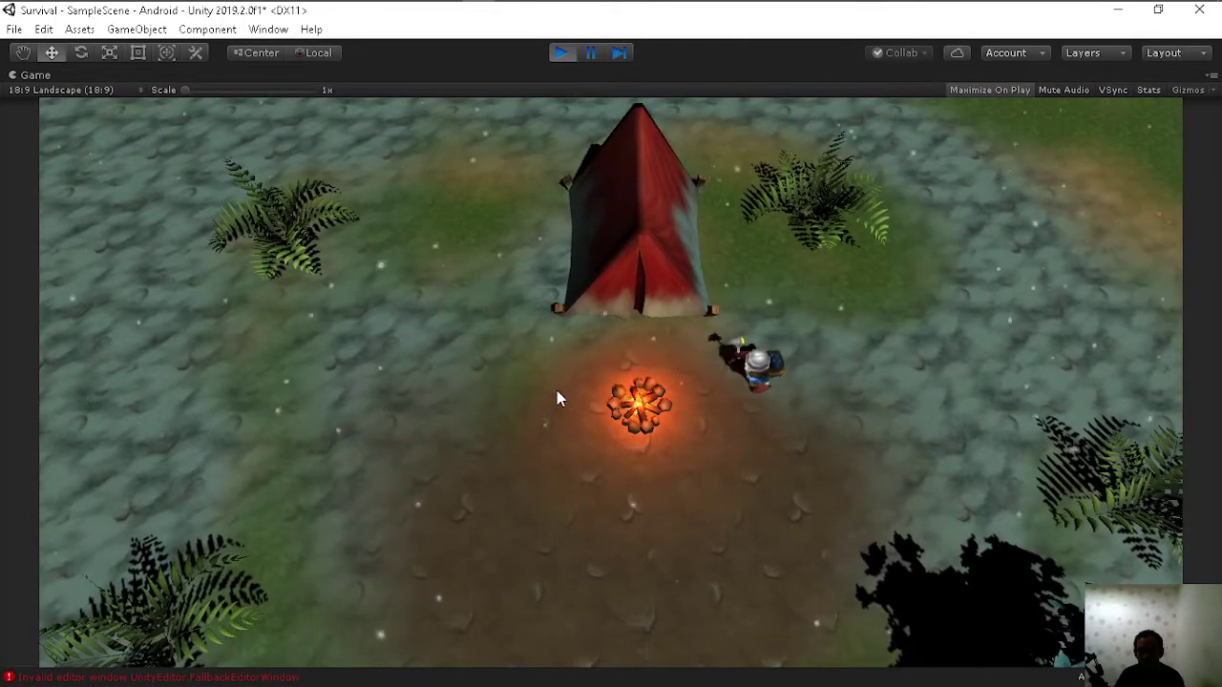
click(544, 484)
click(732, 507)
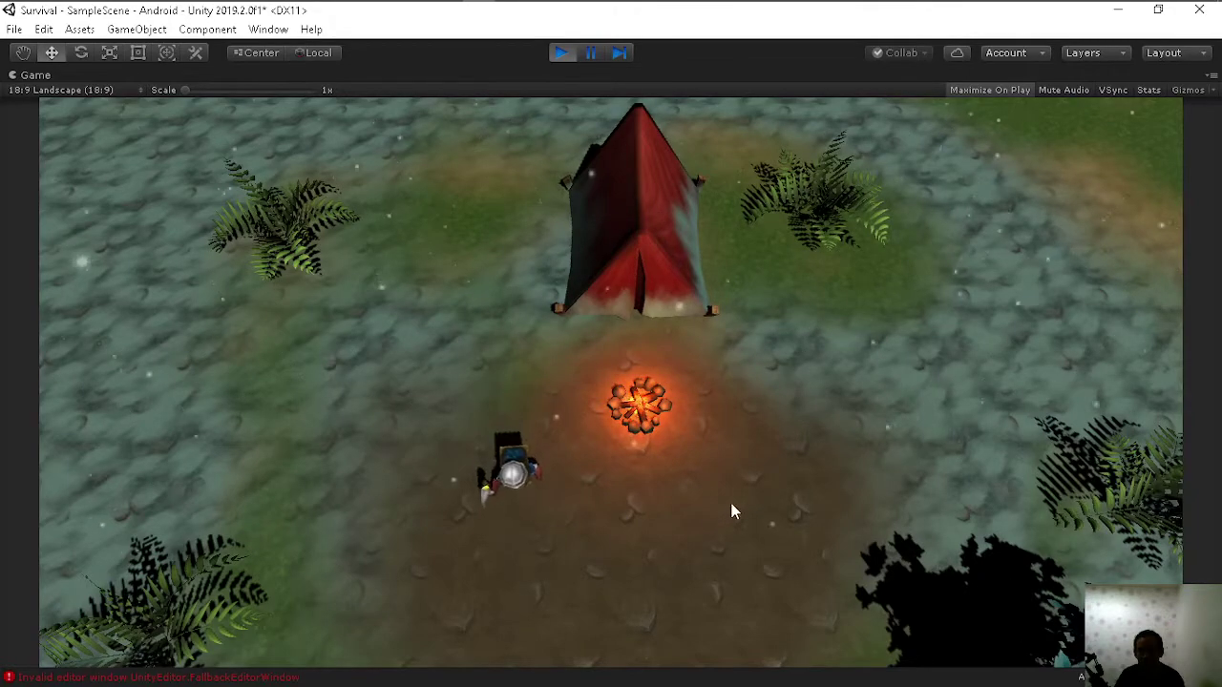
Step: Walk the character around the campfire and through the bush, then stop the play-test
click(634, 411)
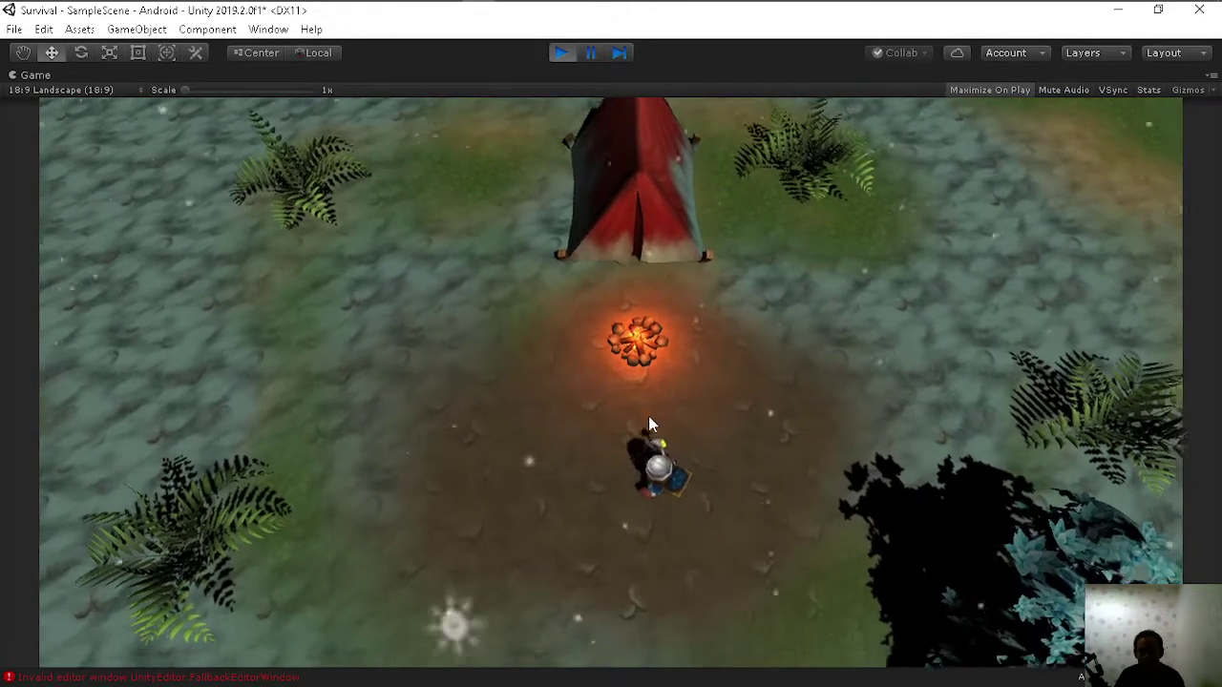
click(648, 424)
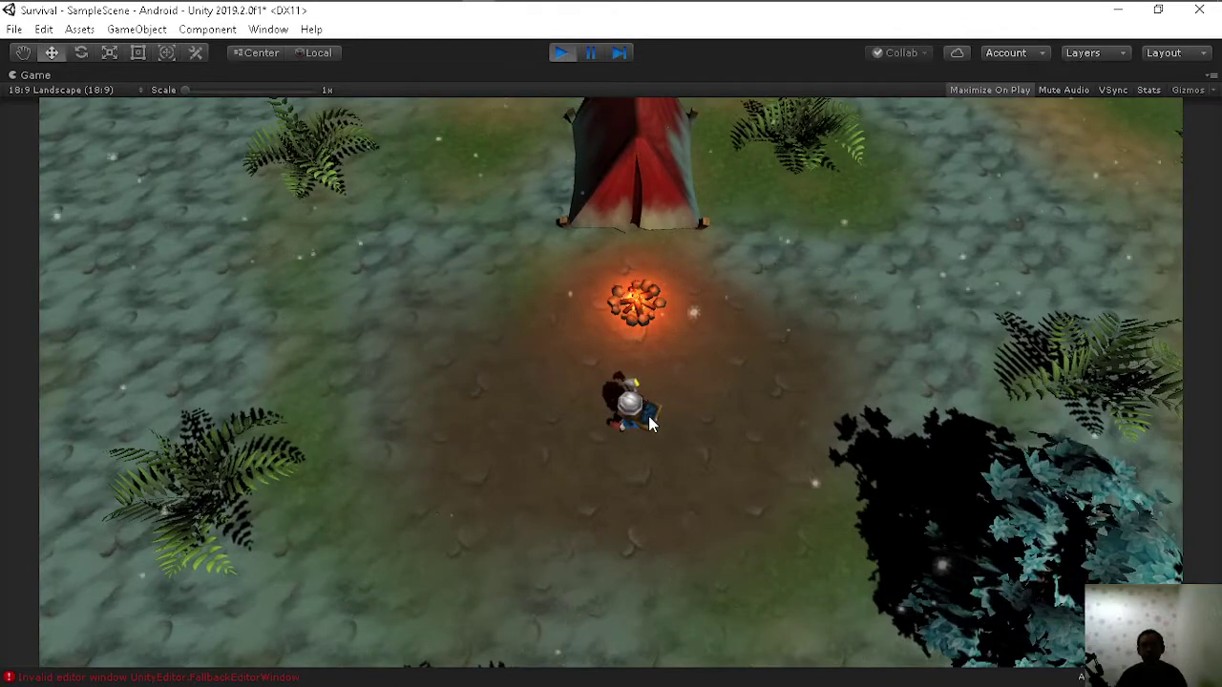
click(756, 381)
click(800, 307)
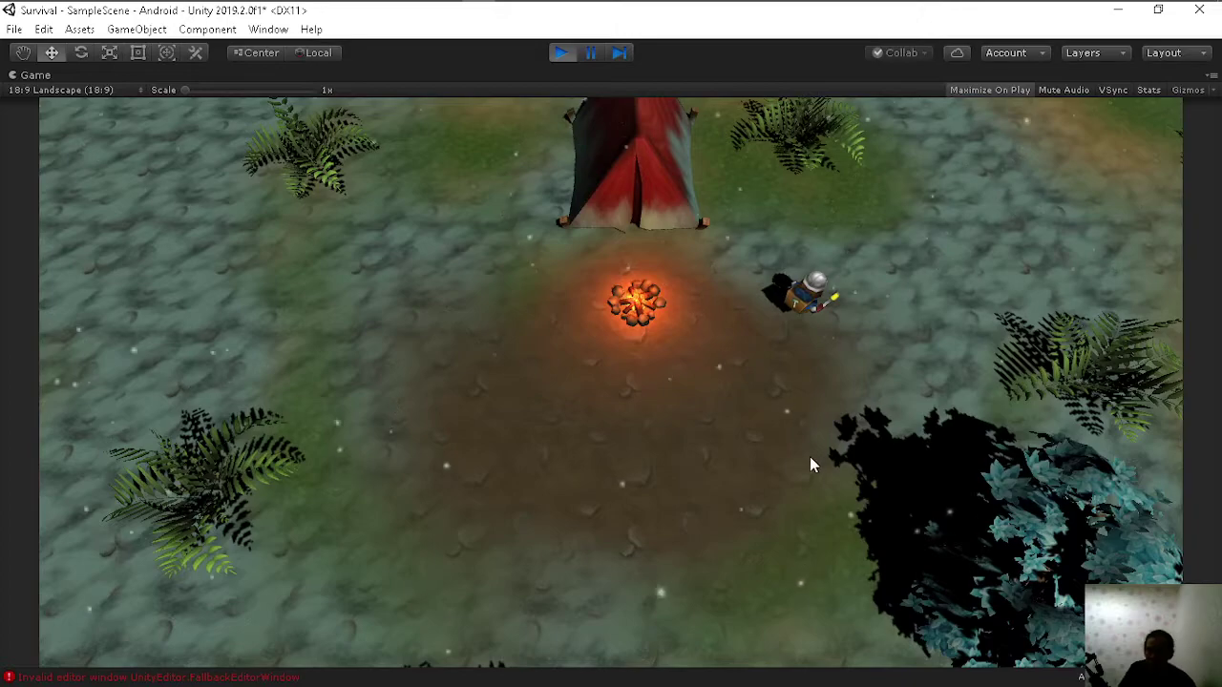
click(841, 544)
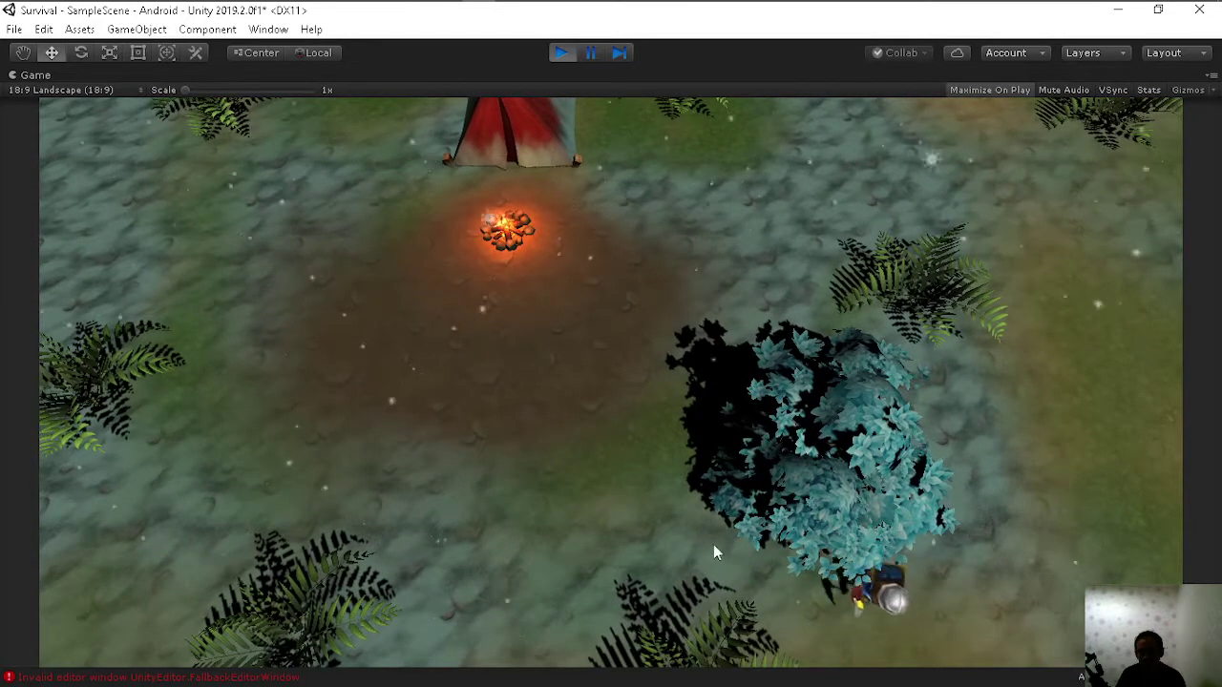
click(287, 477)
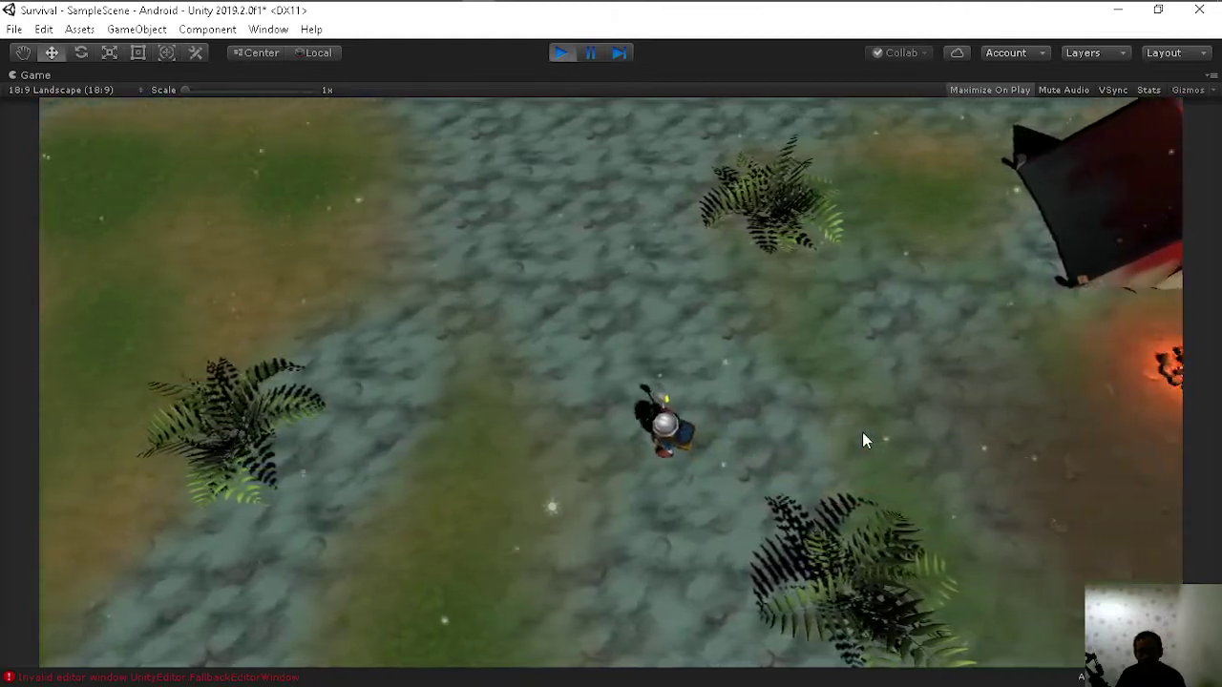
click(862, 440)
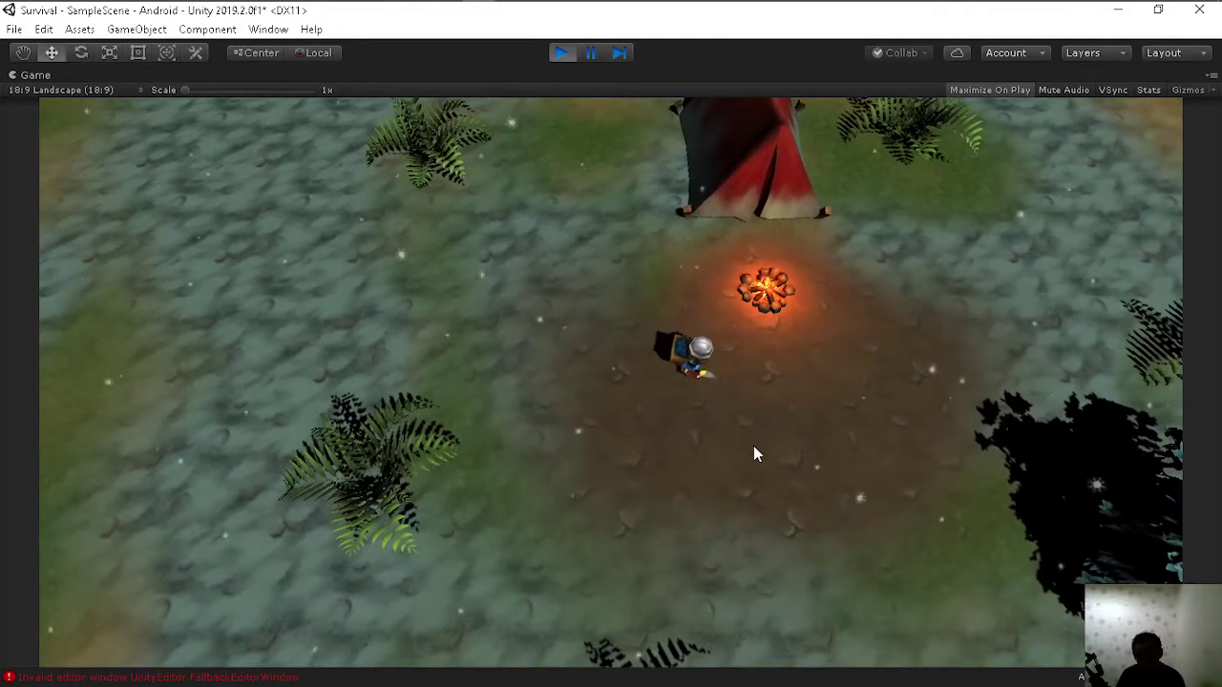
click(753, 455)
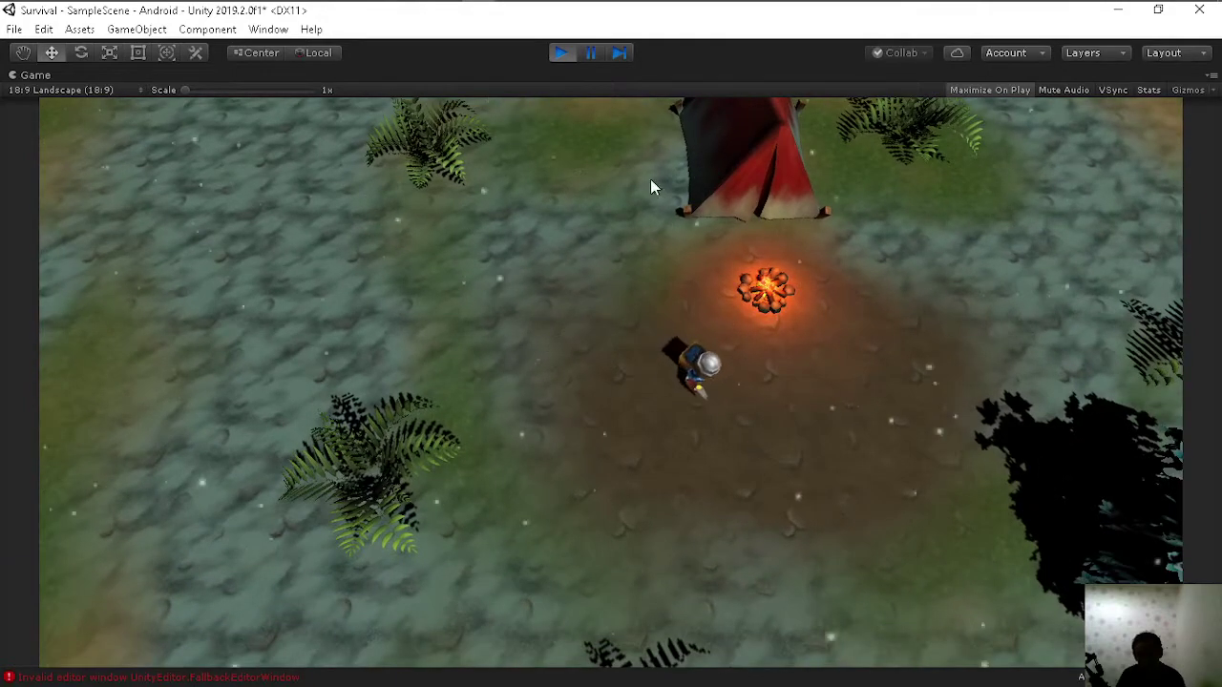
click(560, 53)
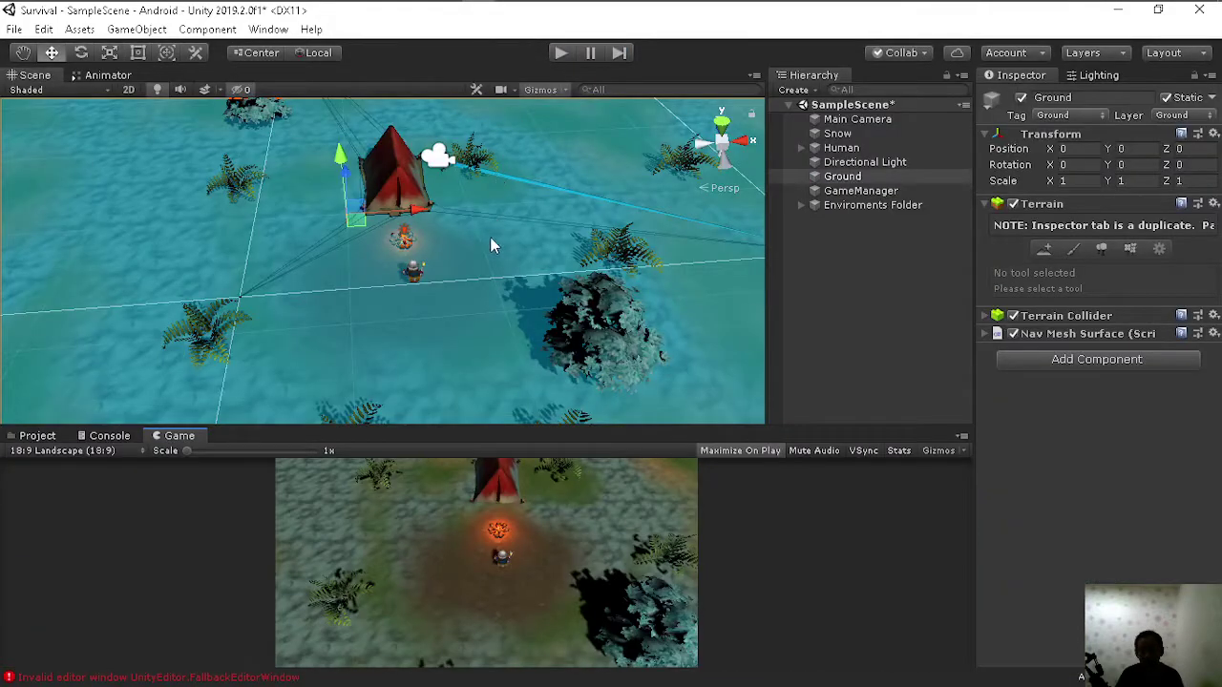
Step: Open the MOBA and Tower Defense Prefabs_props folder in the Project window
click(32, 437)
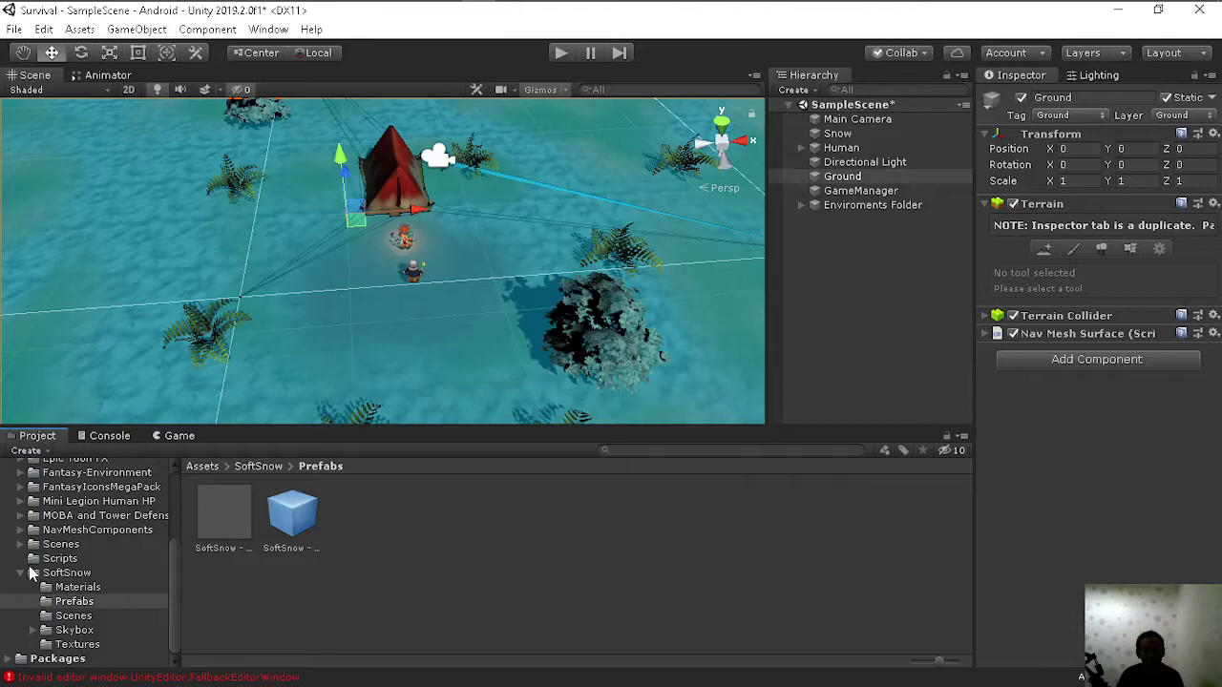
scroll(45, 558, up, 3)
click(92, 600)
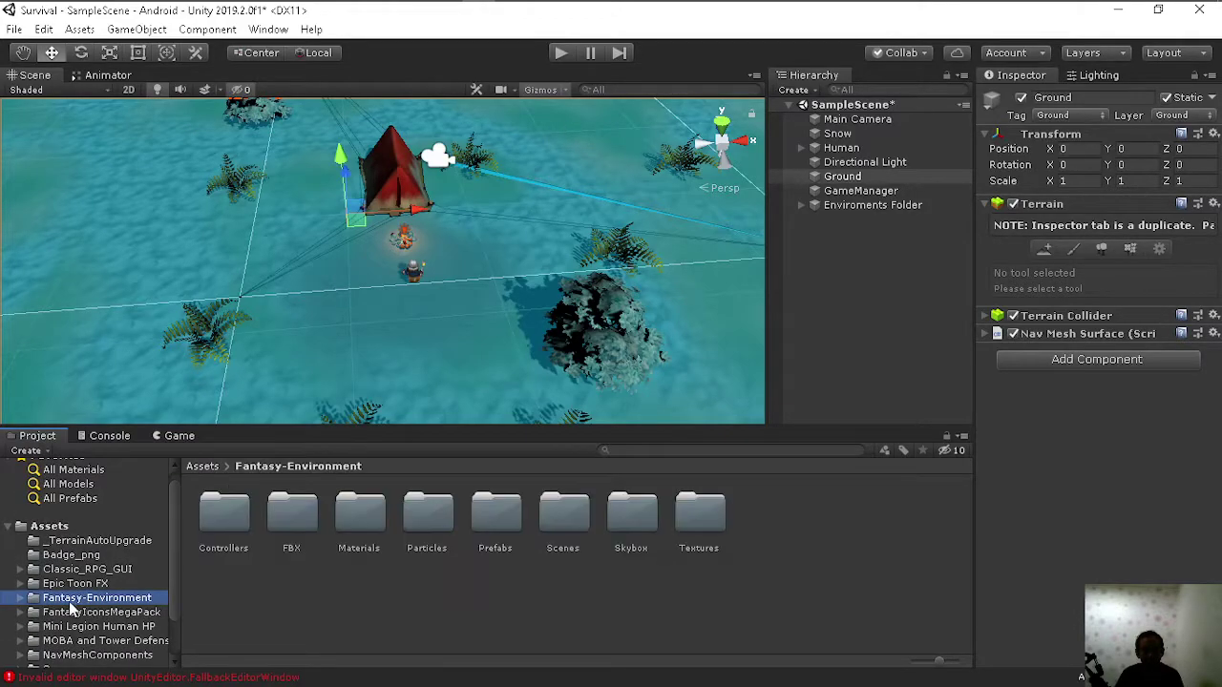
scroll(81, 592, down, 2)
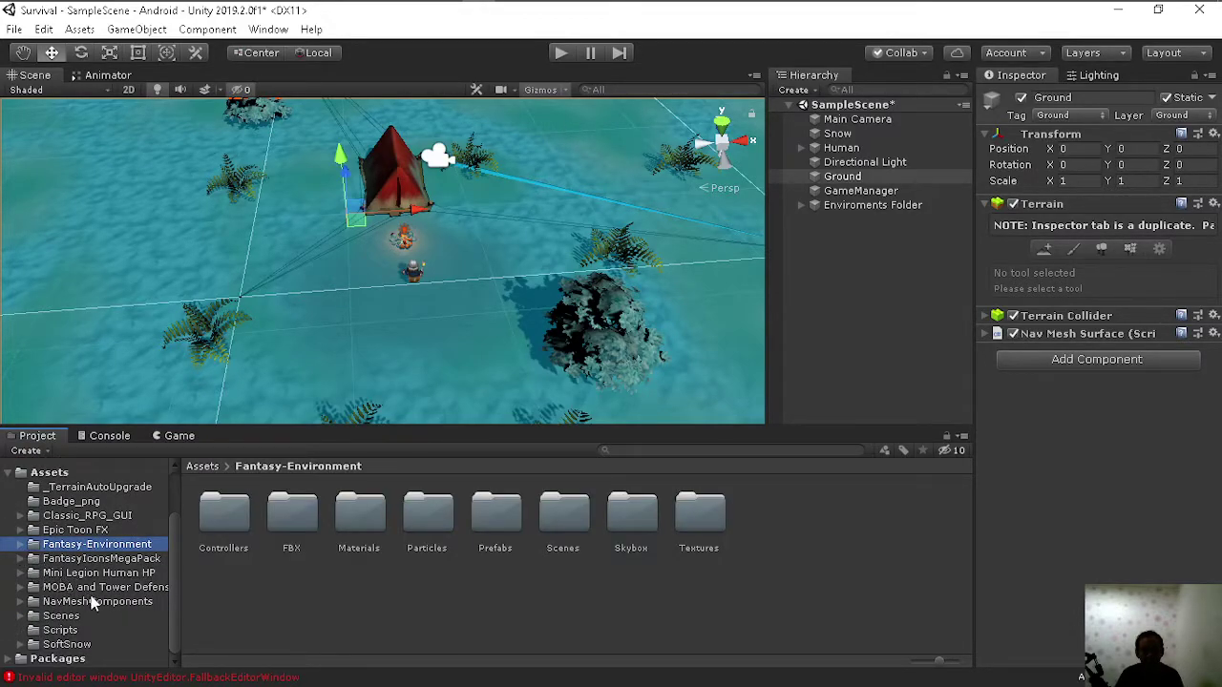
click(61, 589)
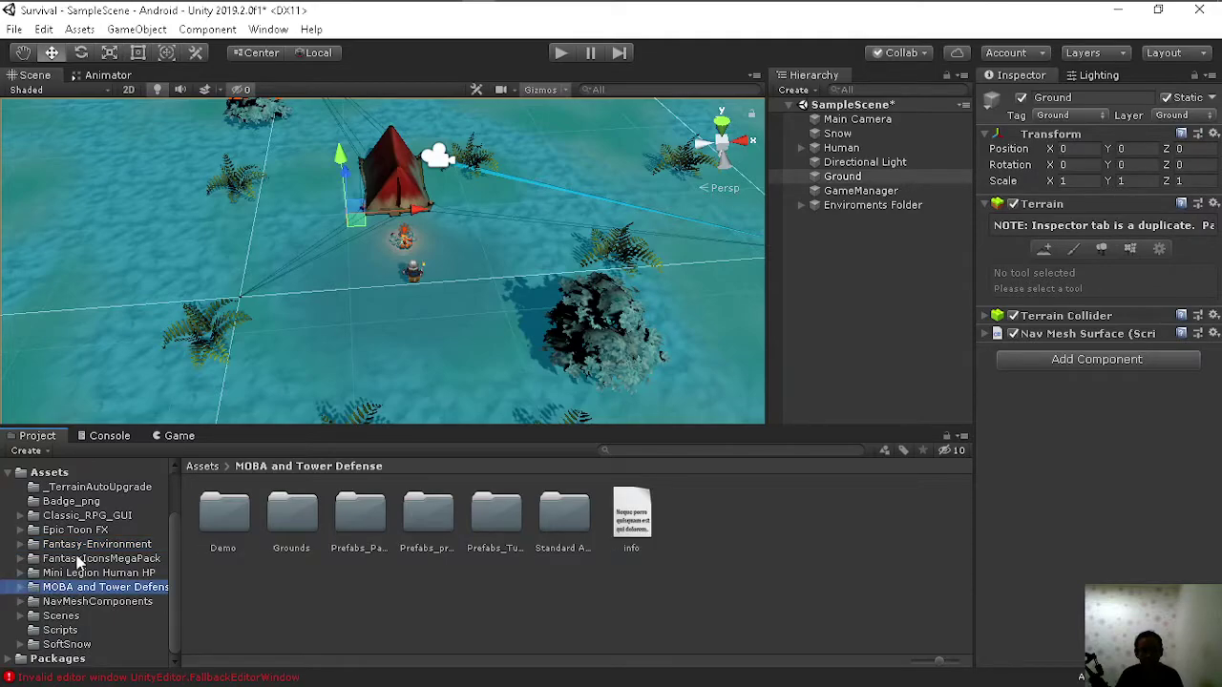
click(27, 587)
scroll(95, 563, down, 3)
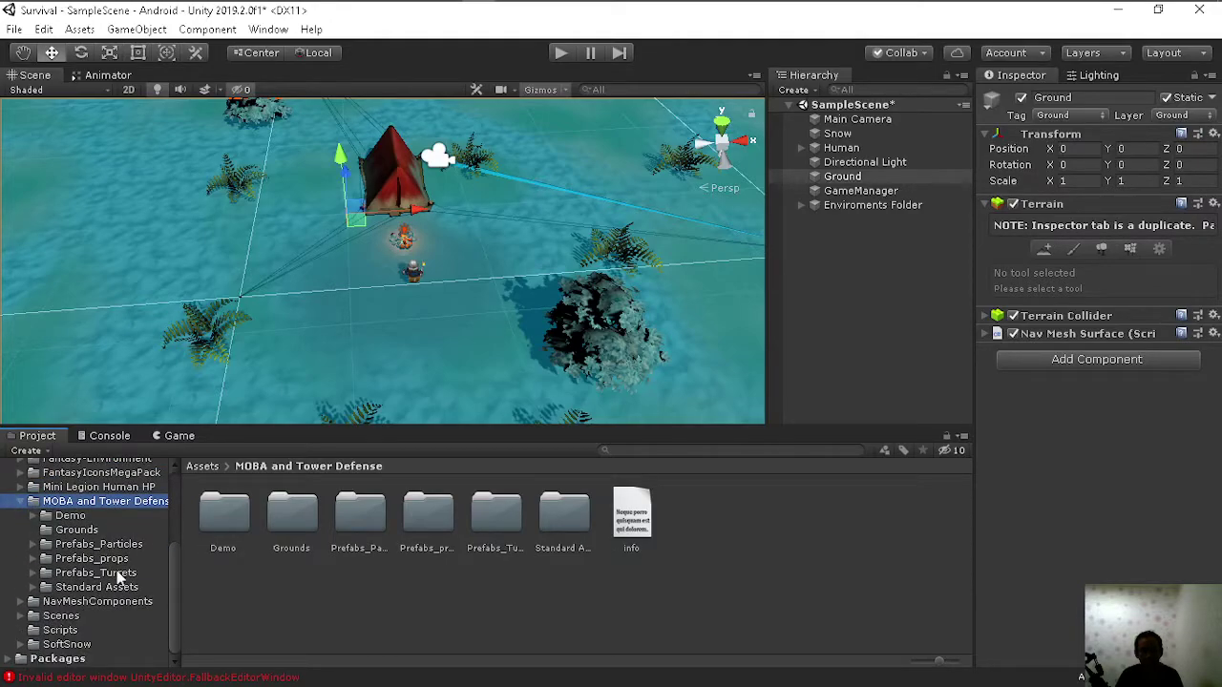
click(107, 565)
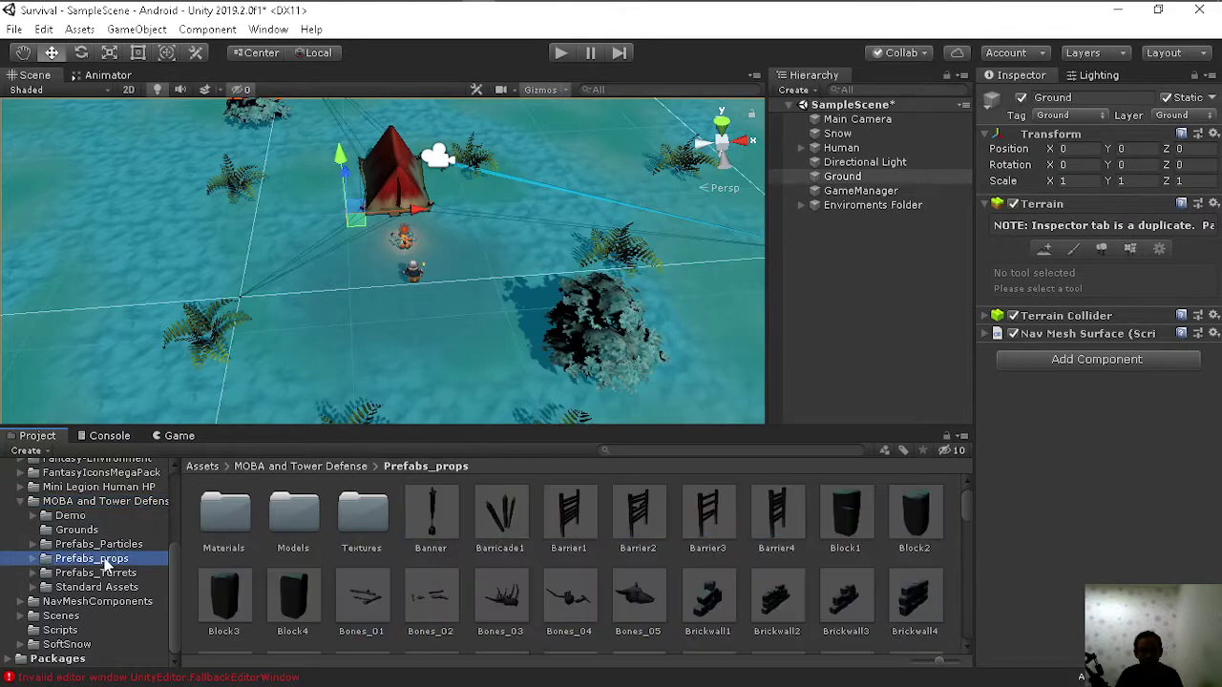
Step: Scroll through the Prefabs_props grid of rock, tent and tree prefabs
scroll(480, 561, down, 3)
scroll(481, 559, down, 3)
scroll(486, 549, down, 2)
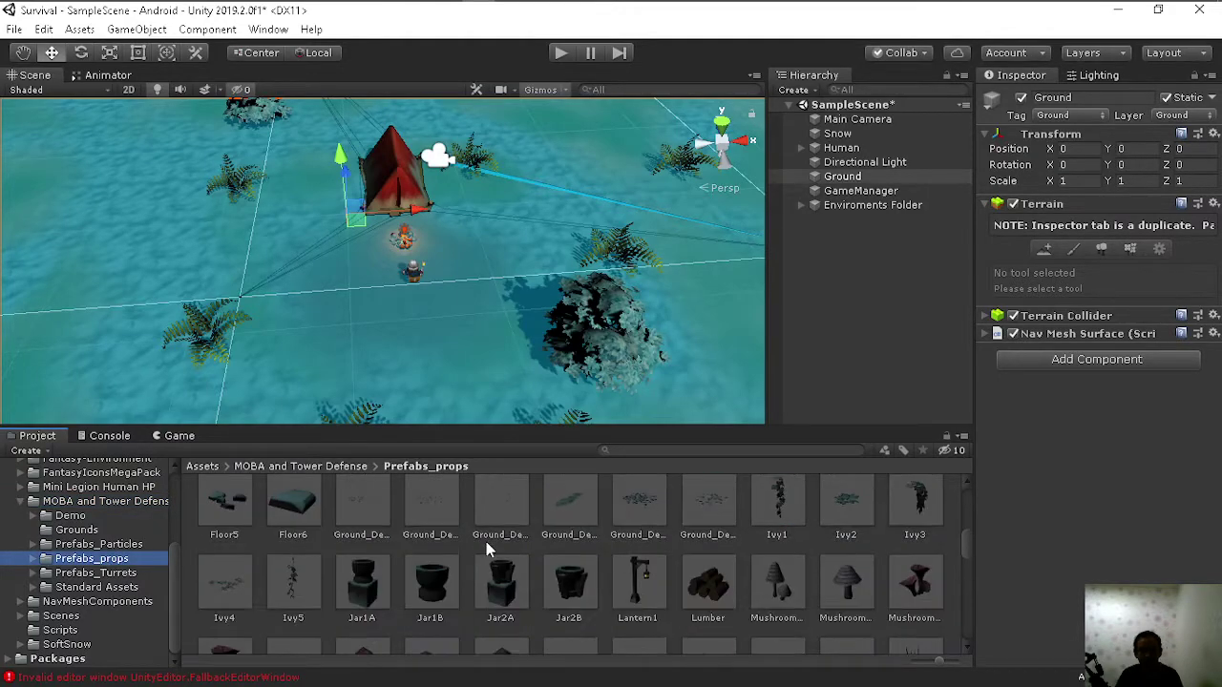
scroll(485, 549, down, 2)
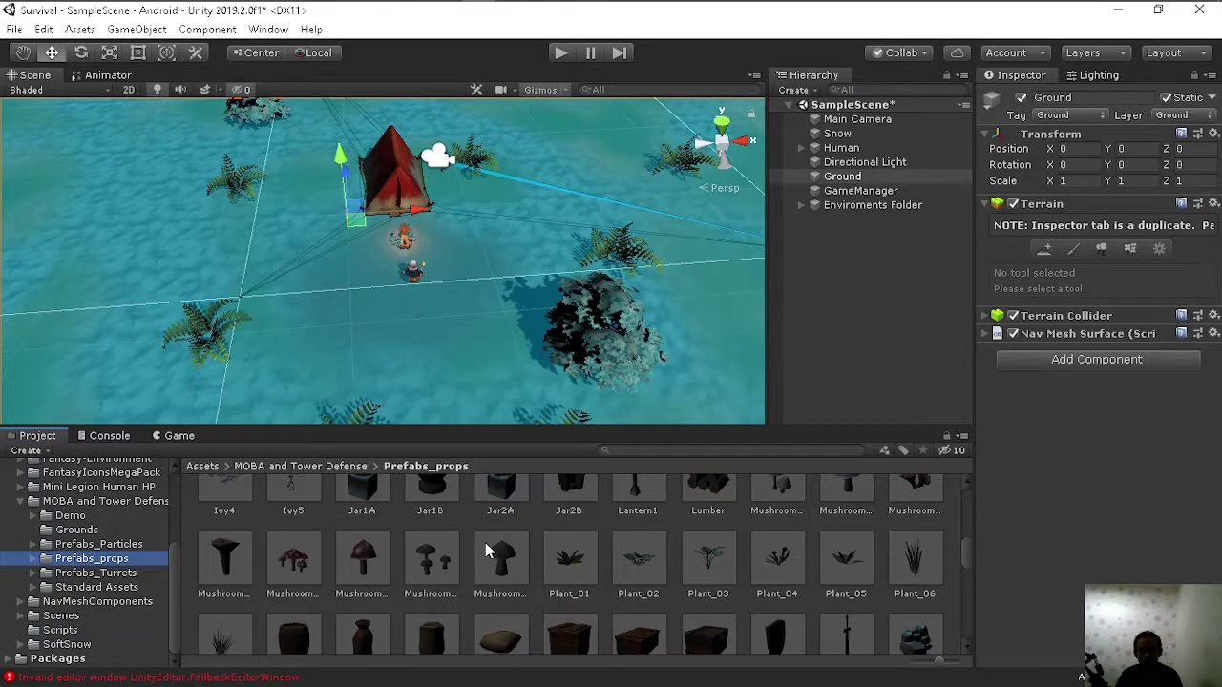
scroll(485, 551, down, 1)
scroll(485, 550, down, 2)
scroll(485, 551, down, 2)
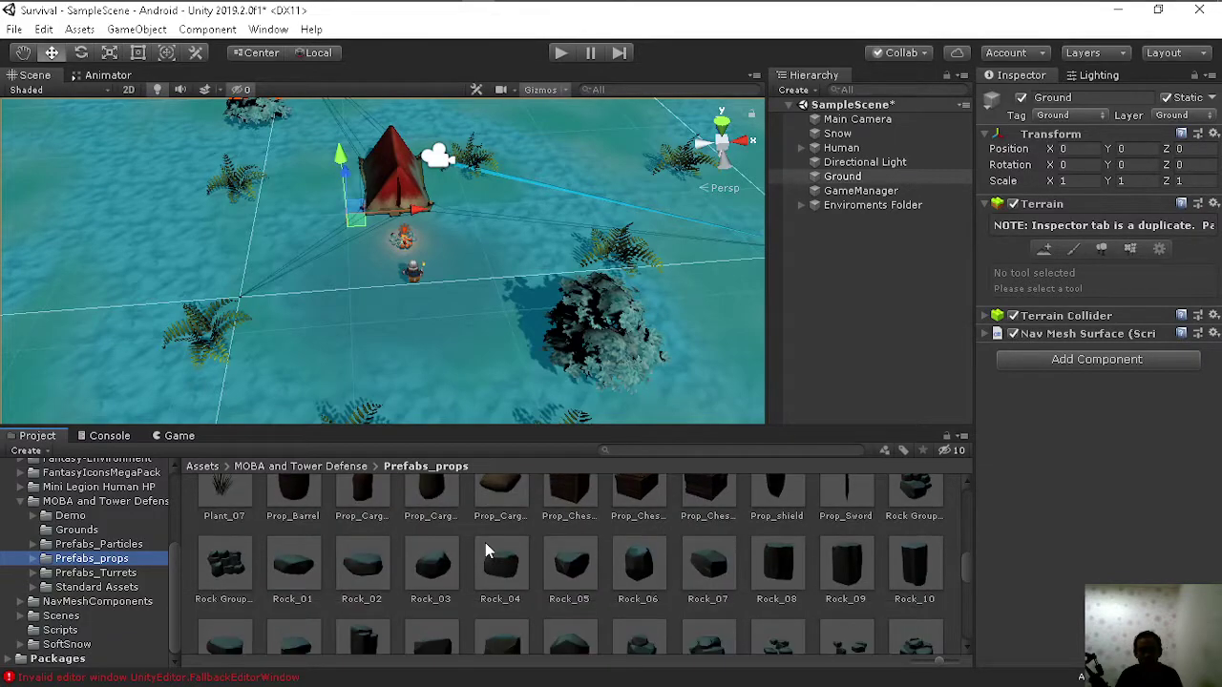
scroll(485, 551, down, 1)
scroll(485, 551, down, 2)
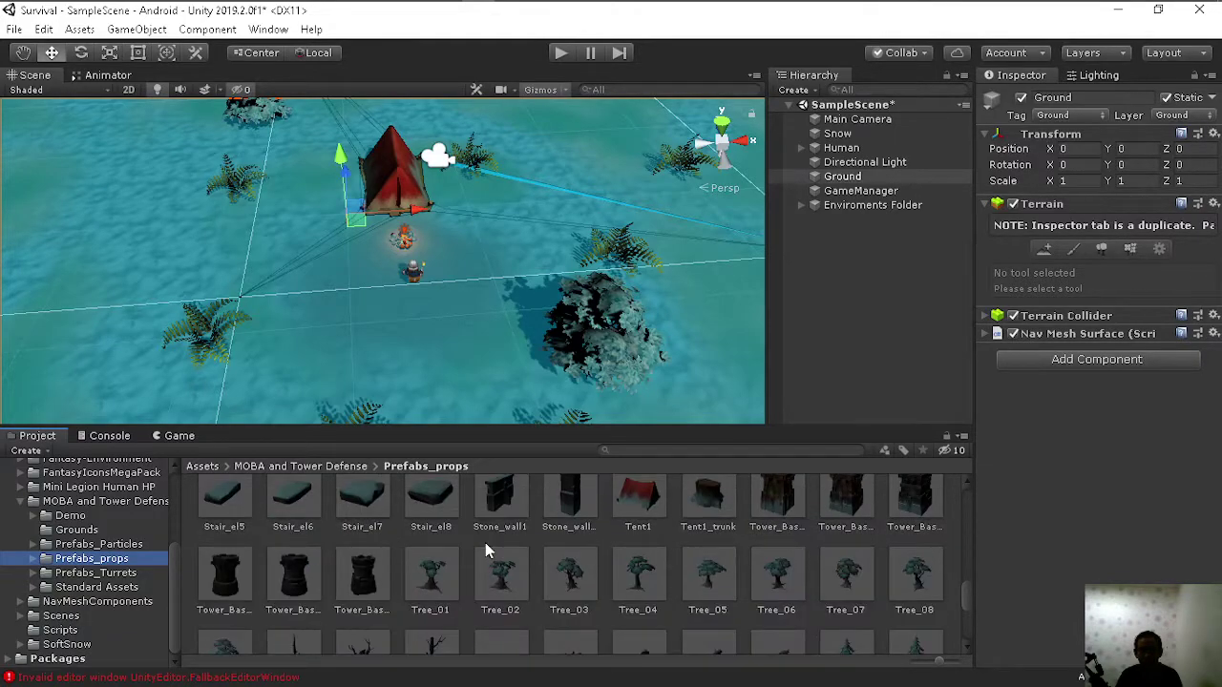
scroll(485, 551, down, 2)
scroll(485, 551, up, 2)
scroll(604, 569, down, 2)
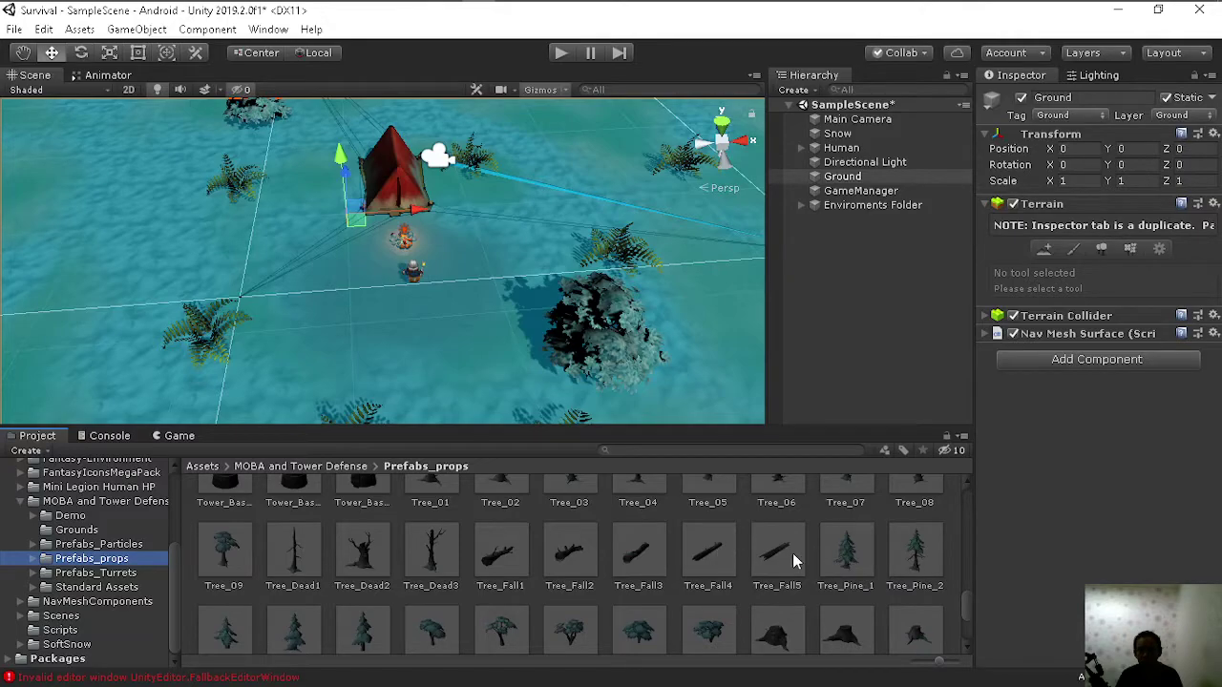
click(1014, 335)
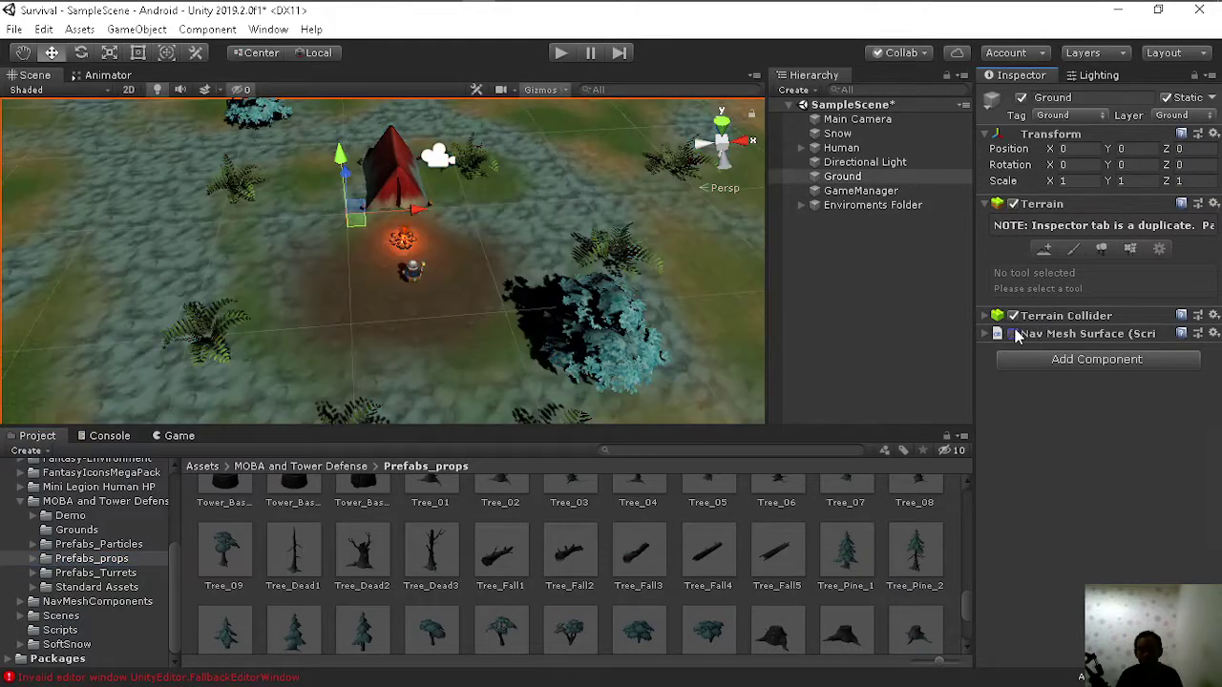
drag(852, 551, 273, 272)
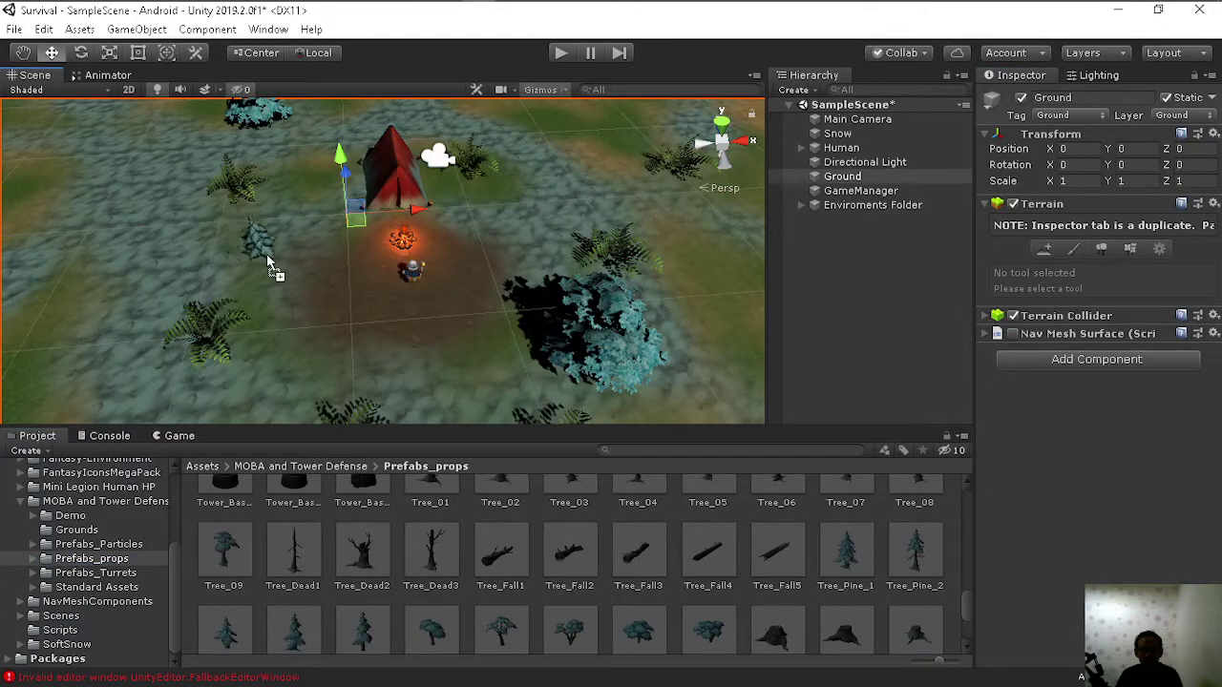
key(ctrl+z)
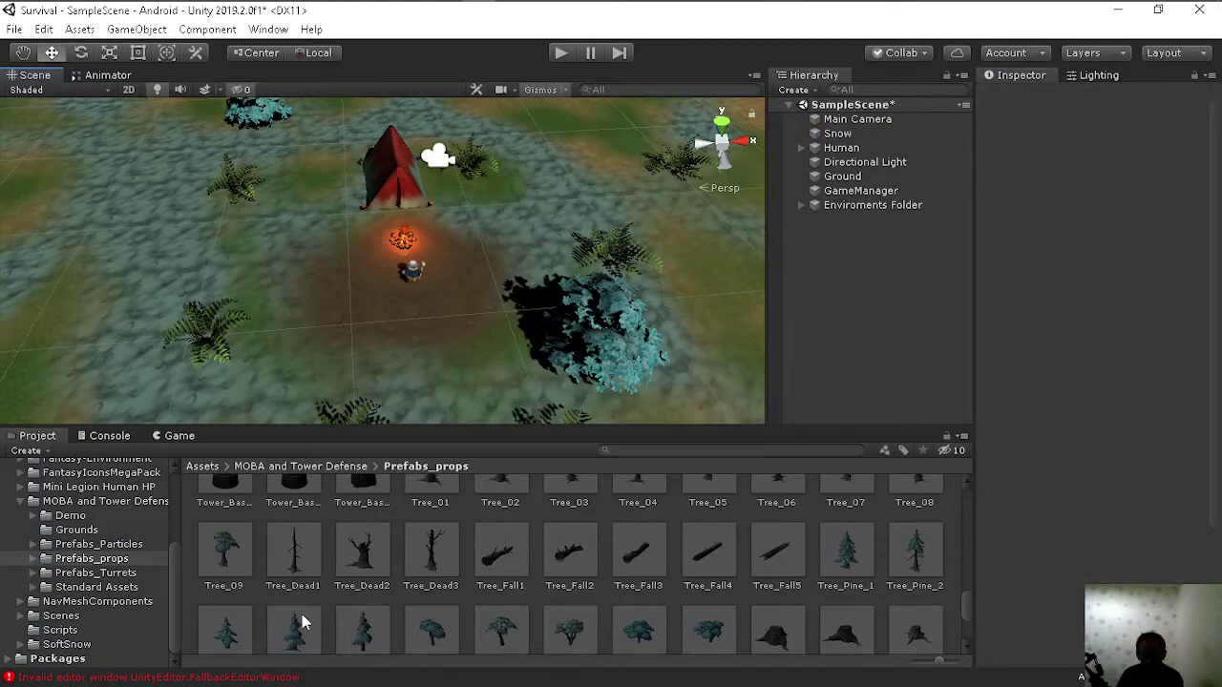
mouse_move(387, 650)
mouse_down()
mouse_move(255, 238)
mouse_move(735, 685)
mouse_up()
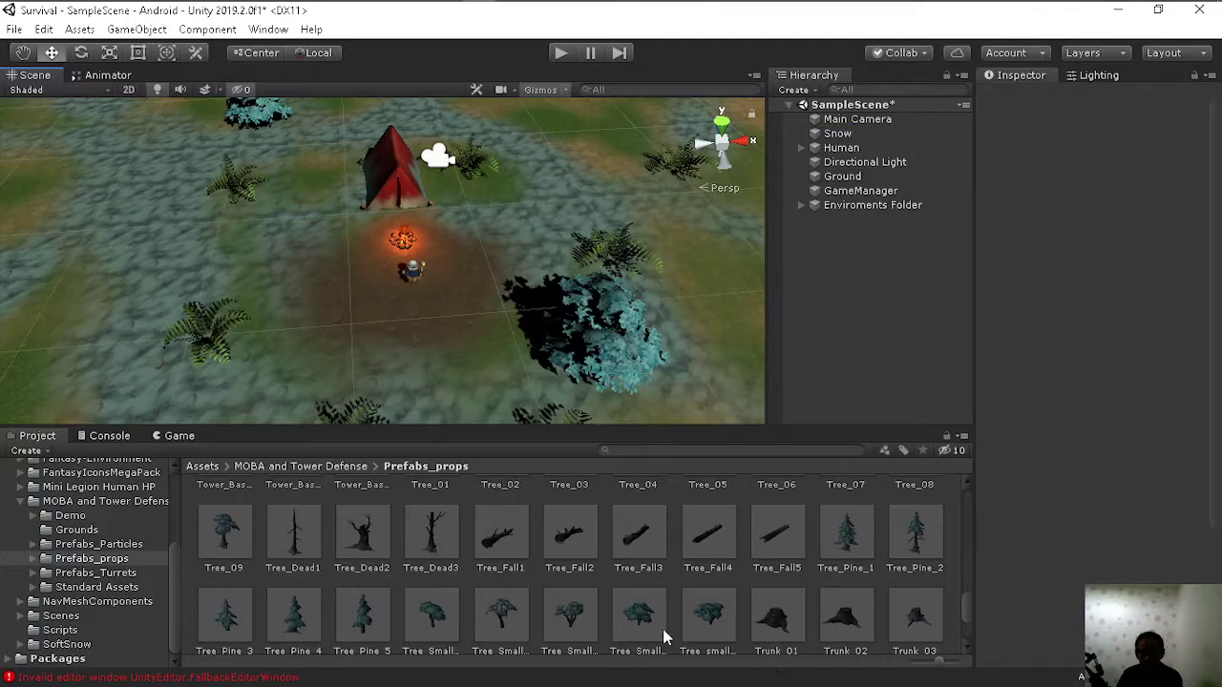
drag(237, 628, 426, 386)
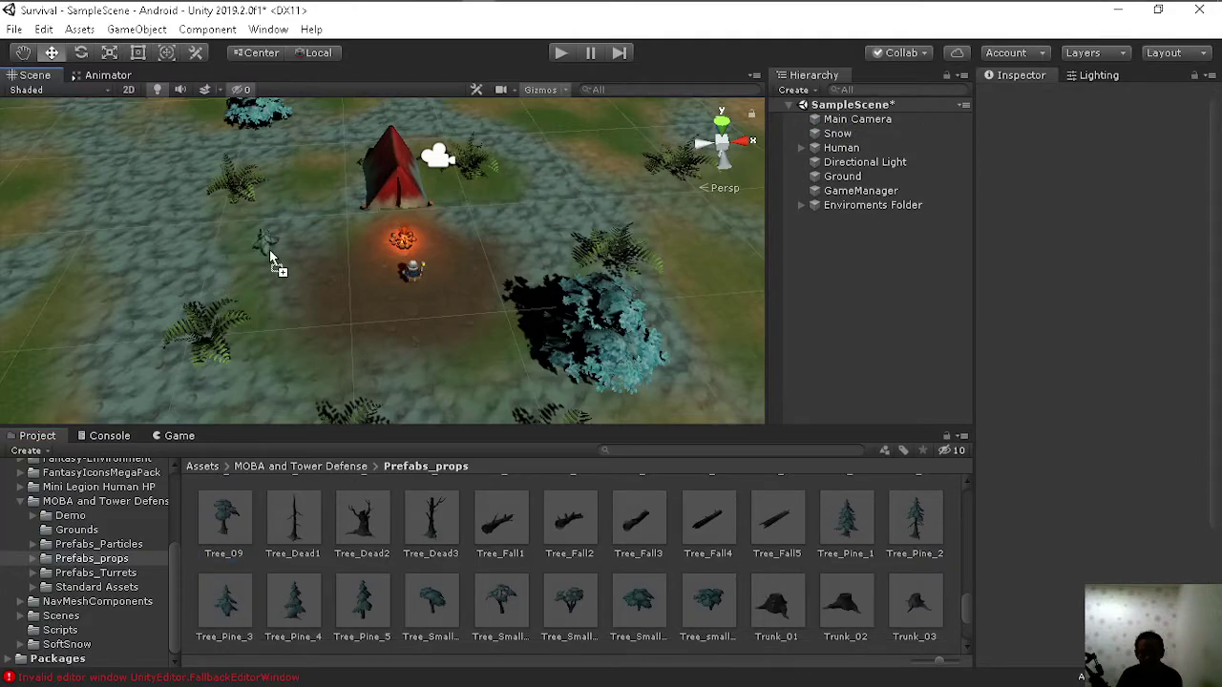
mouse_move(823, 511)
mouse_down()
mouse_move(295, 282)
mouse_move(914, 455)
mouse_up()
mouse_move(915, 521)
mouse_down()
mouse_move(496, 256)
mouse_move(504, 277)
mouse_up()
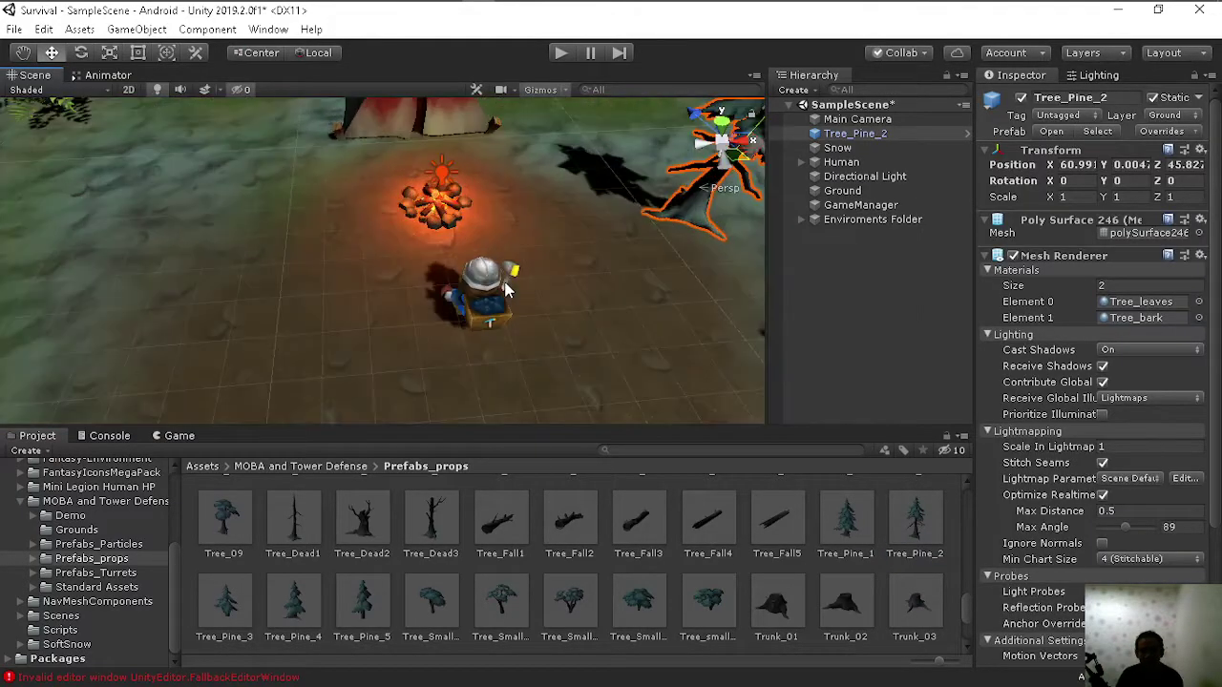
scroll(435, 310, up, 3)
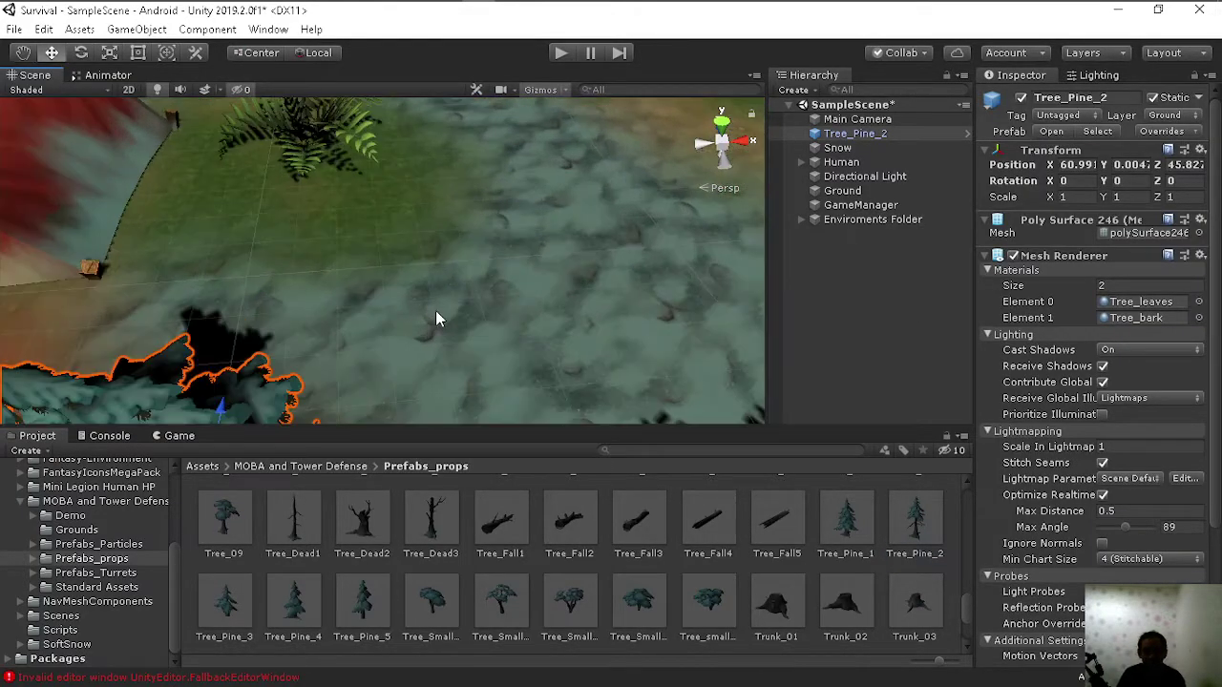
right_drag(436, 310, 444, 309)
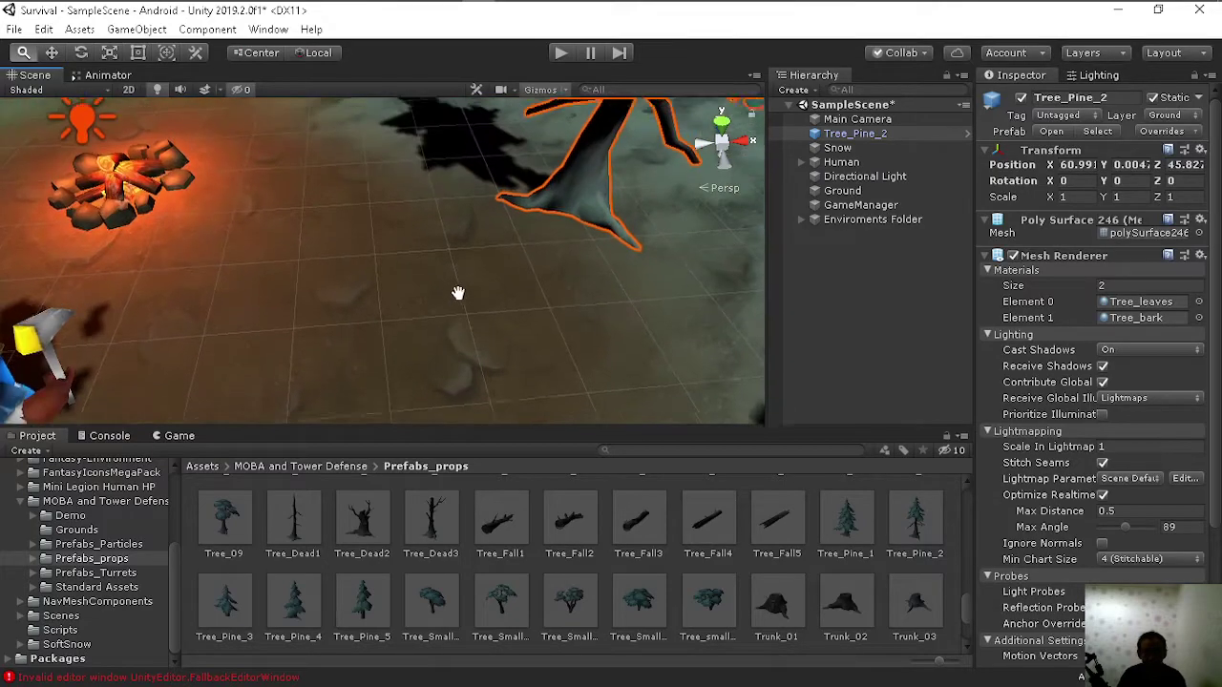
scroll(444, 308, down, 3)
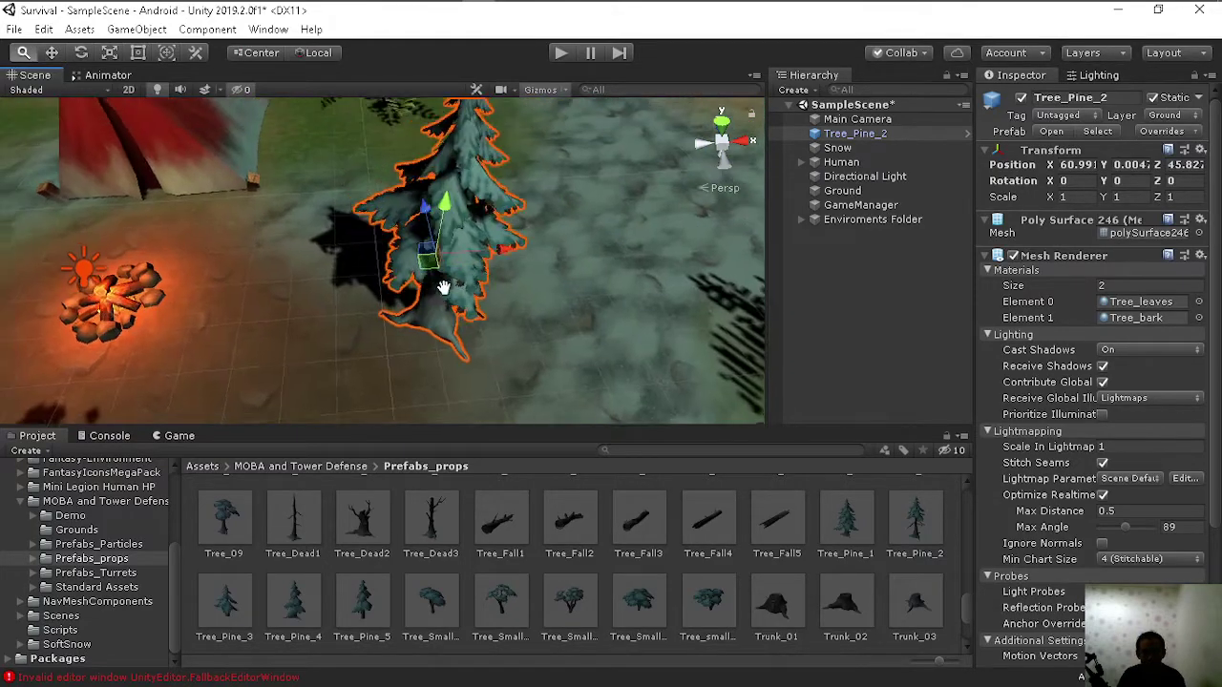
scroll(445, 277, down, 2)
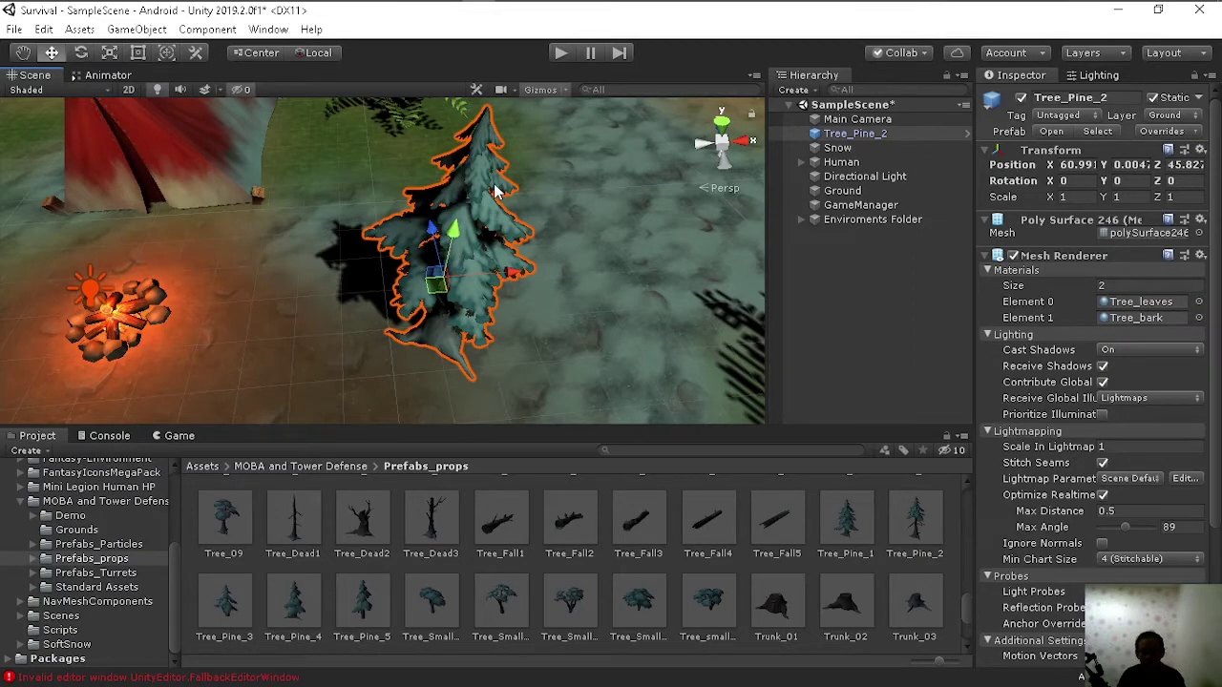
scroll(482, 240, down, 3)
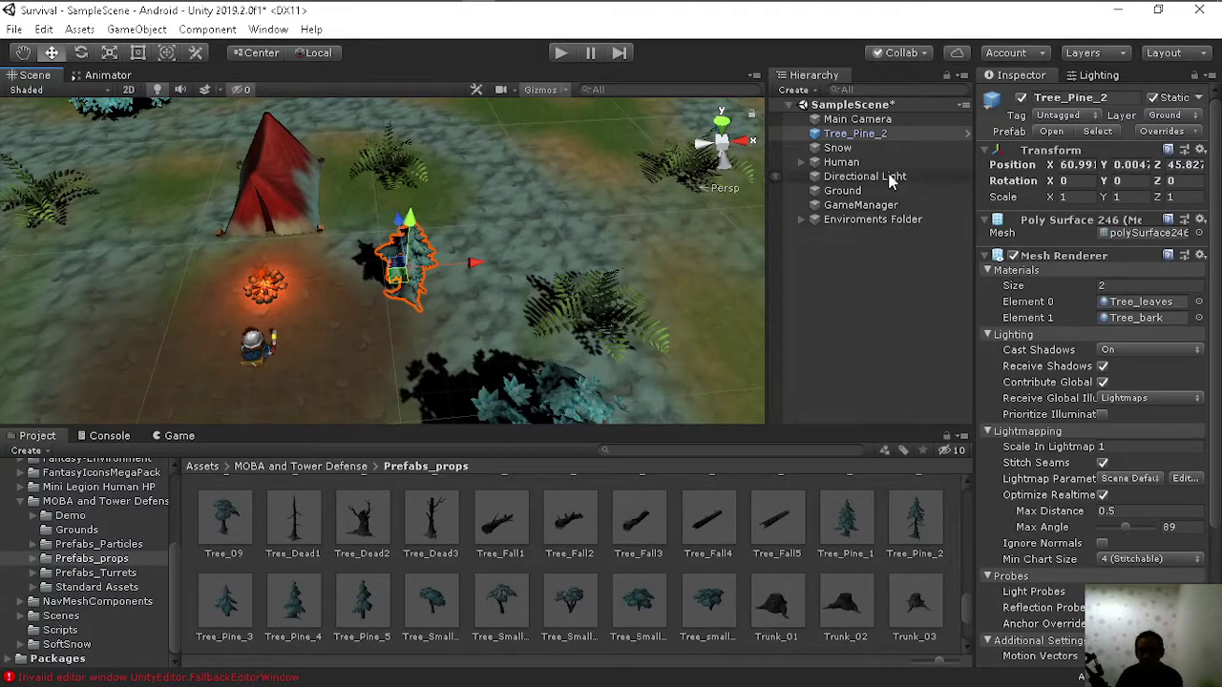
click(854, 133)
key(Delete)
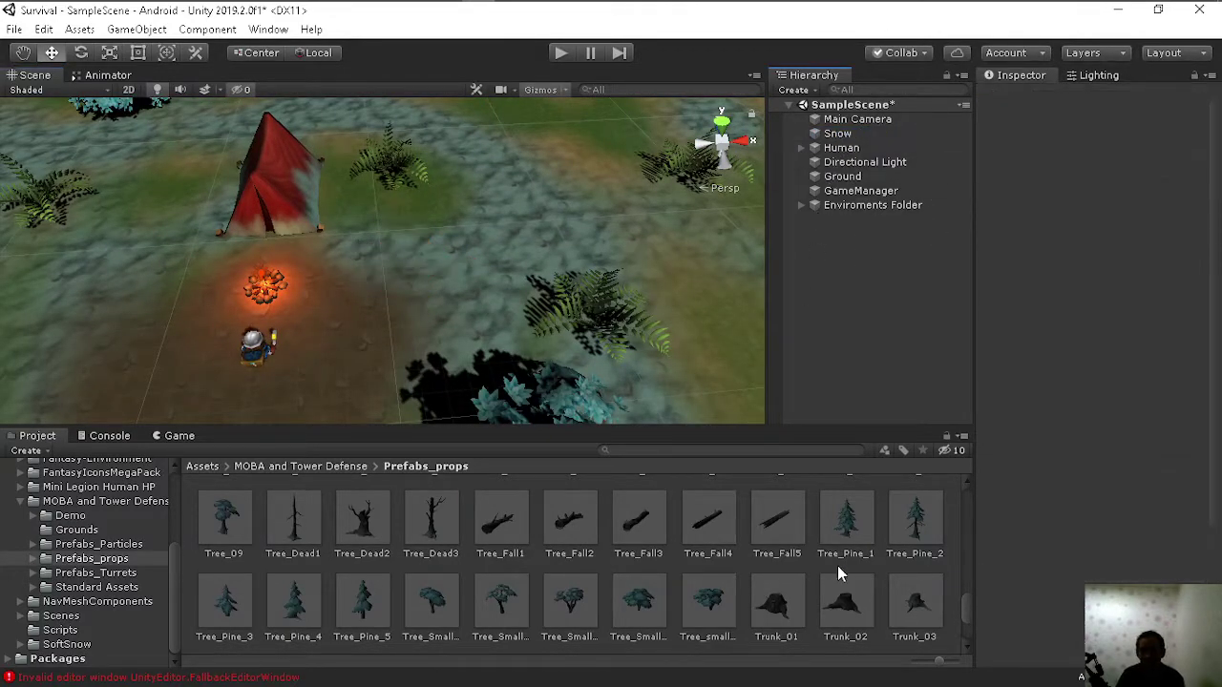
Step: Select the ten prefabs from Tree_Pine_1 onward and set their Transform scale to 2, 2, 2
click(840, 523)
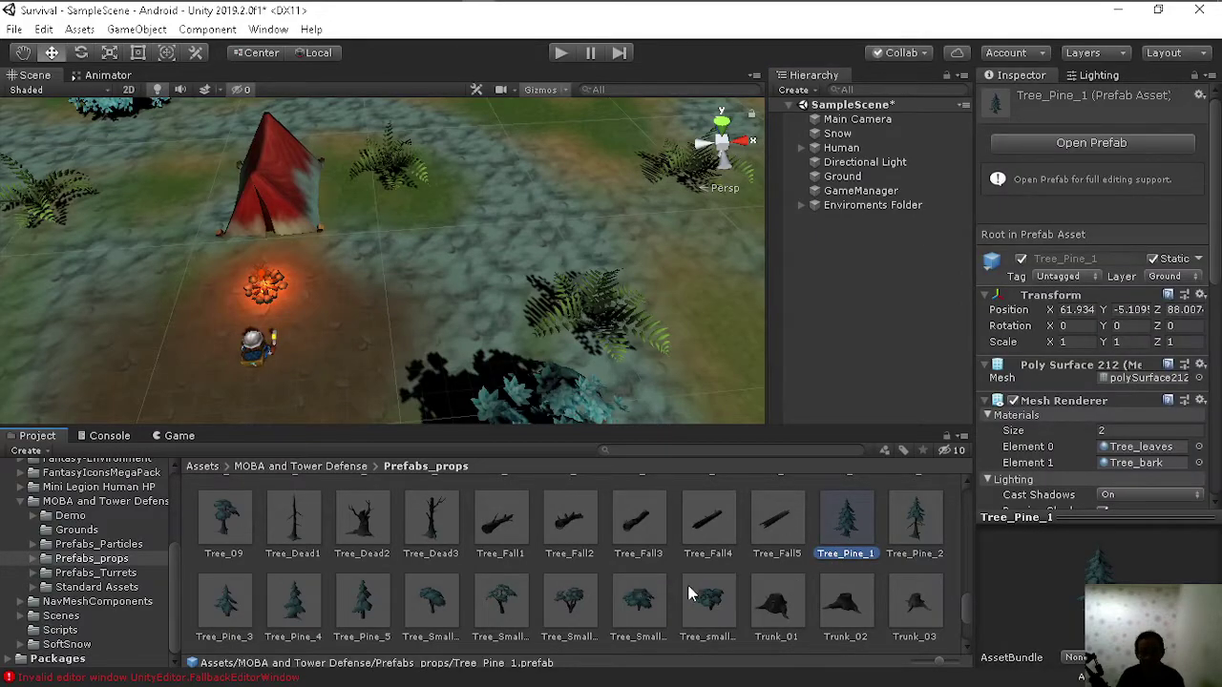
shift+click(707, 604)
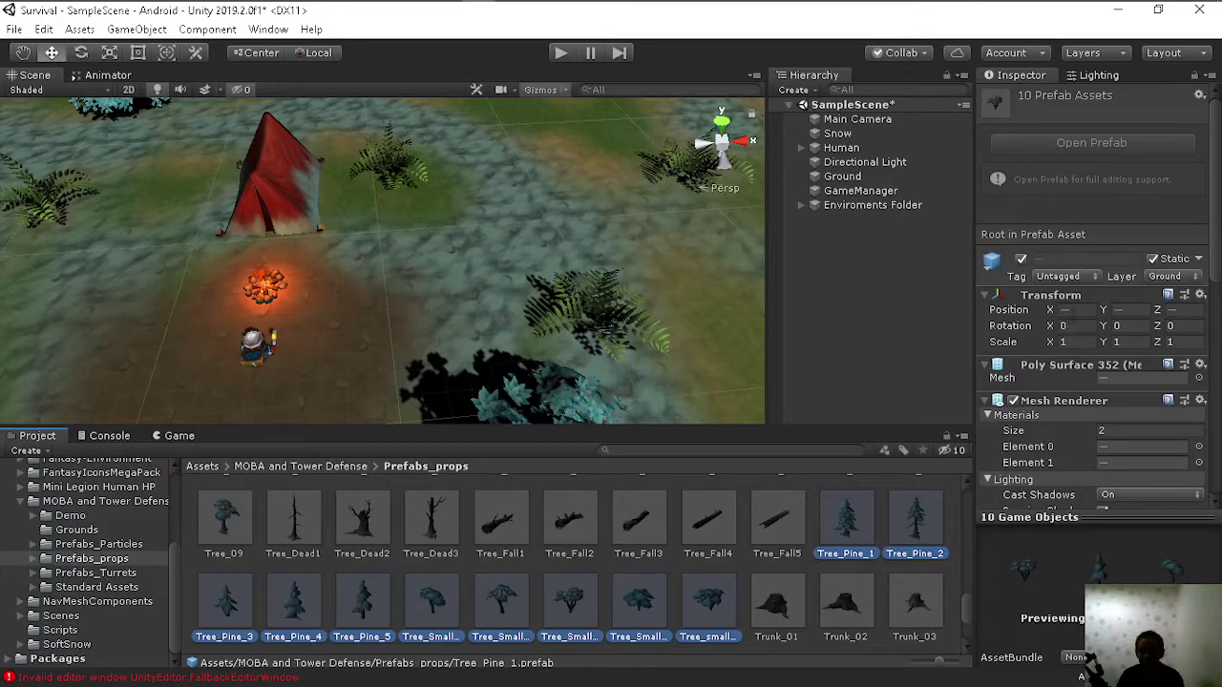
click(1085, 342)
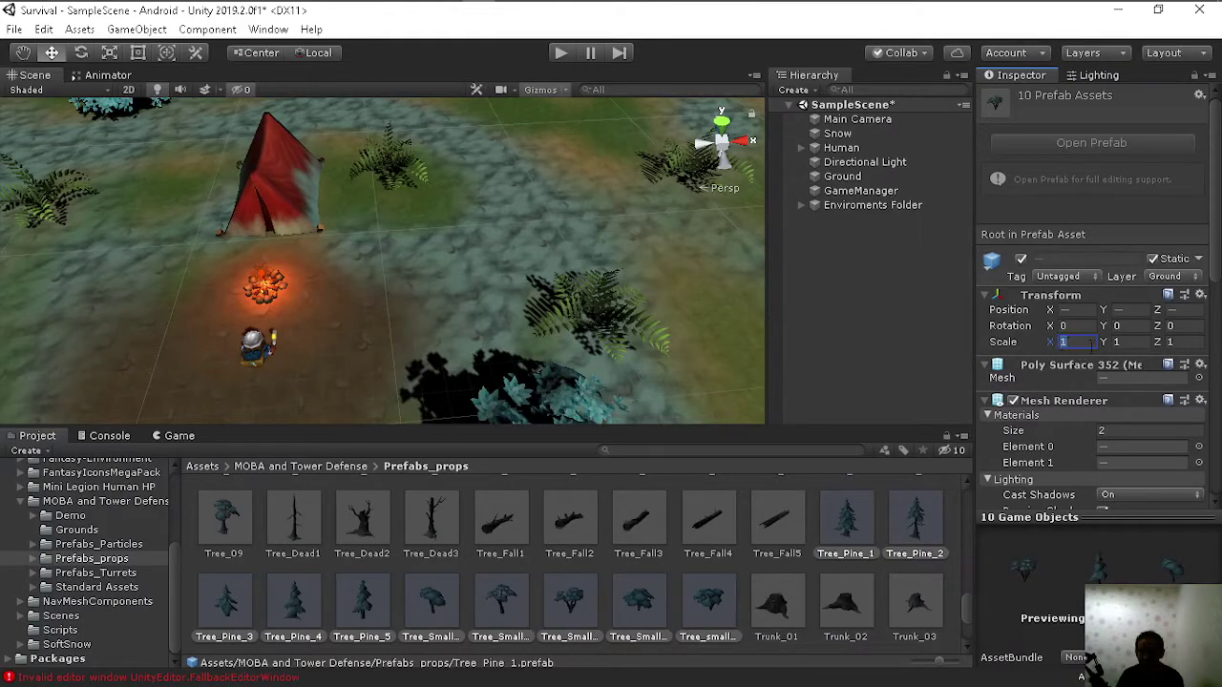
text(2)
click(1141, 342)
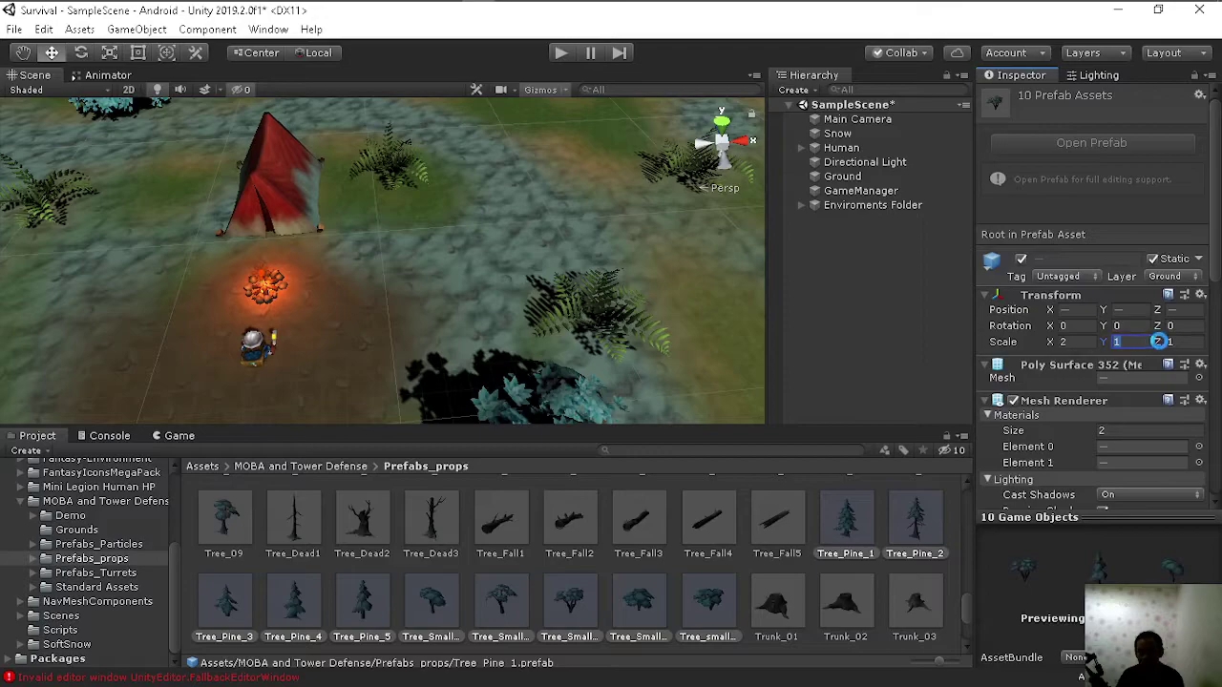
text(2)
click(1175, 342)
text(2)
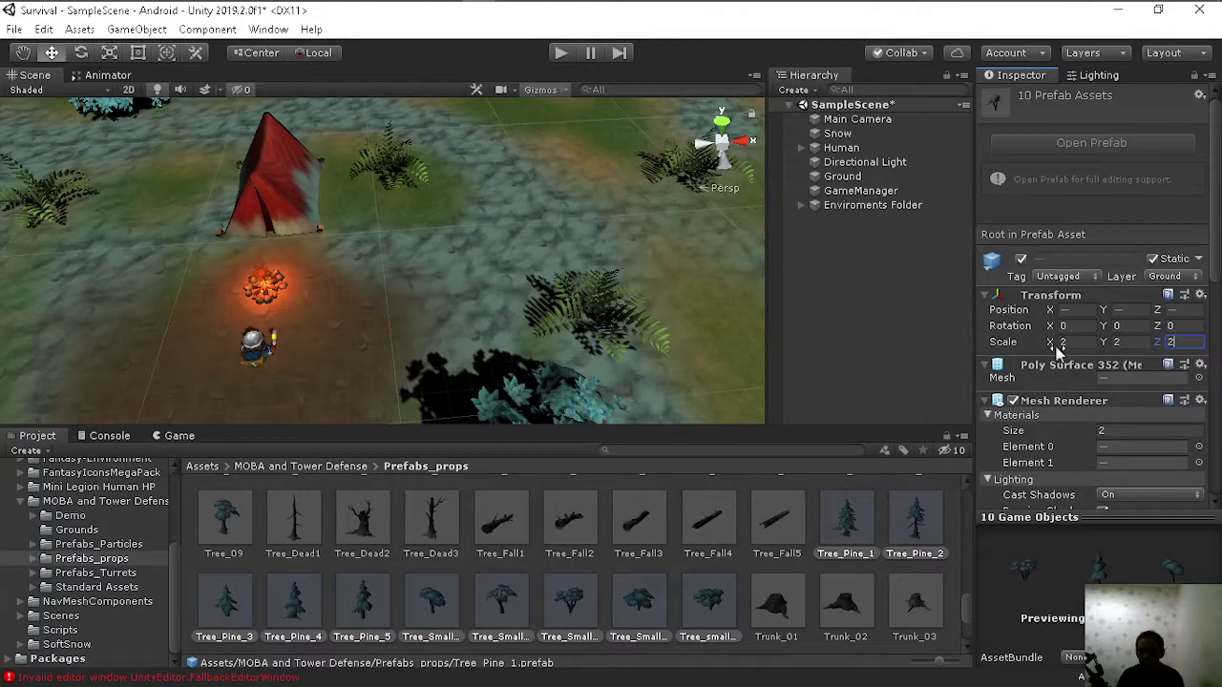
key(Return)
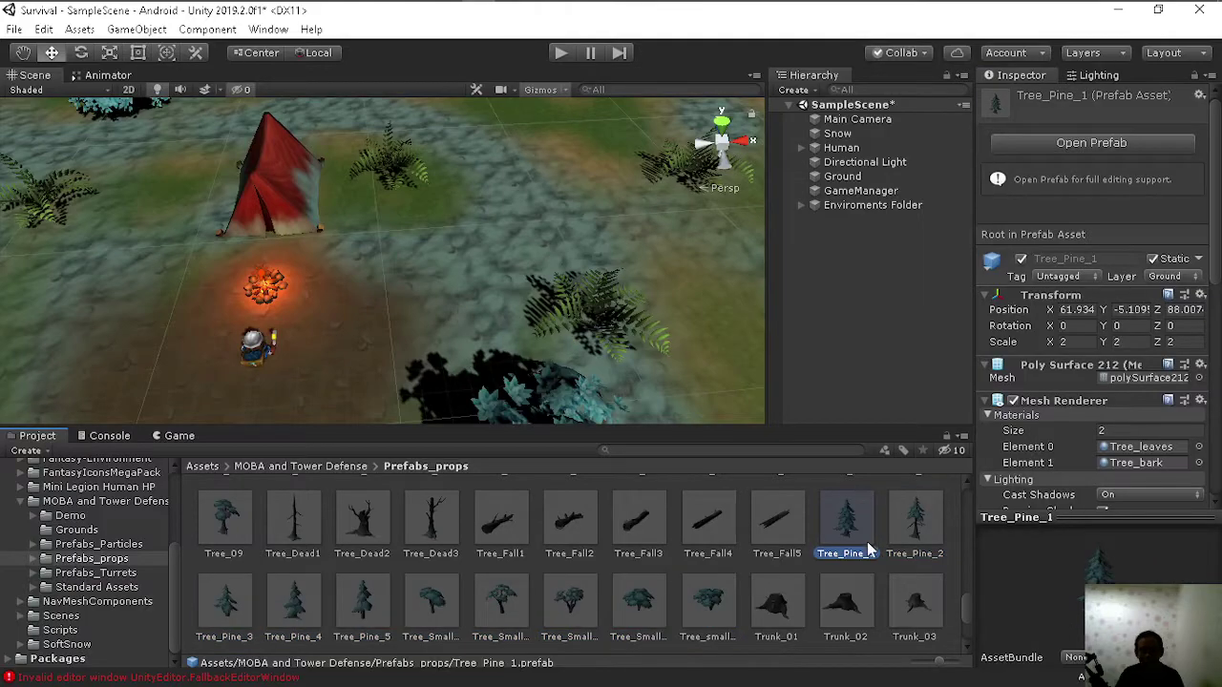
Step: Place Tree_Pine_1, Tree_Pine_2, Tree_Pine_4 and Tree_Pine_3 around the campfire, discarding a Tree_Pine_5
drag(867, 542, 418, 300)
scroll(442, 287, down, 5)
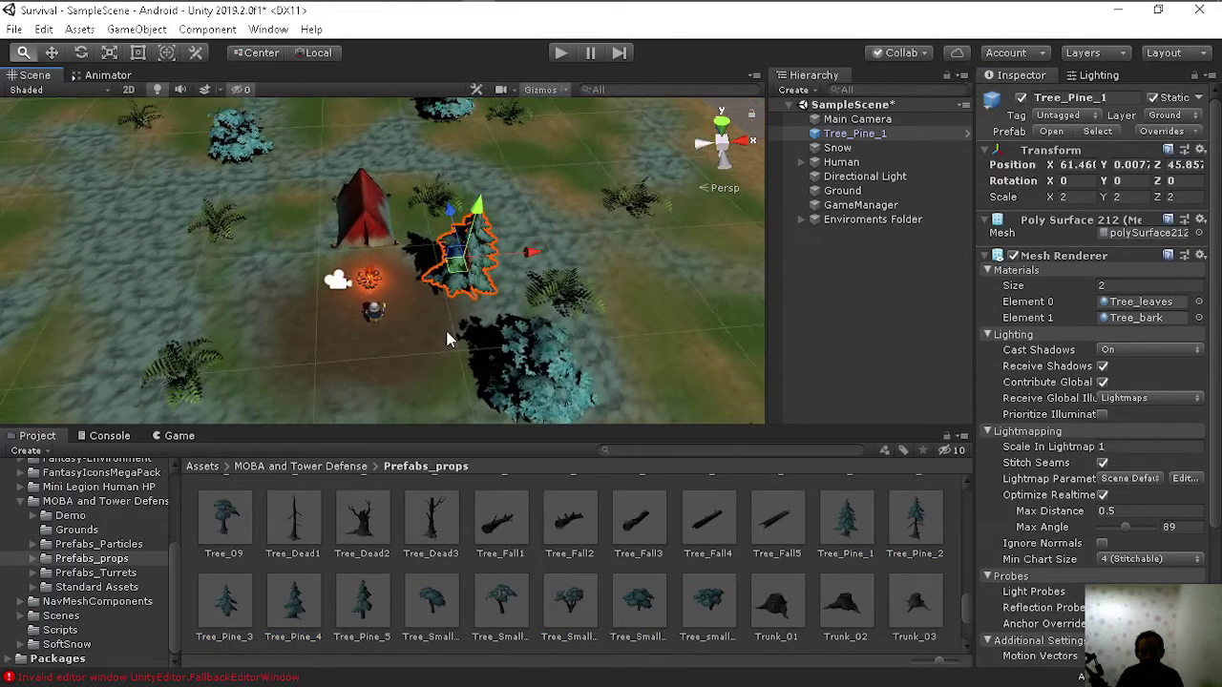
scroll(449, 339, up, 2)
drag(480, 283, 509, 267)
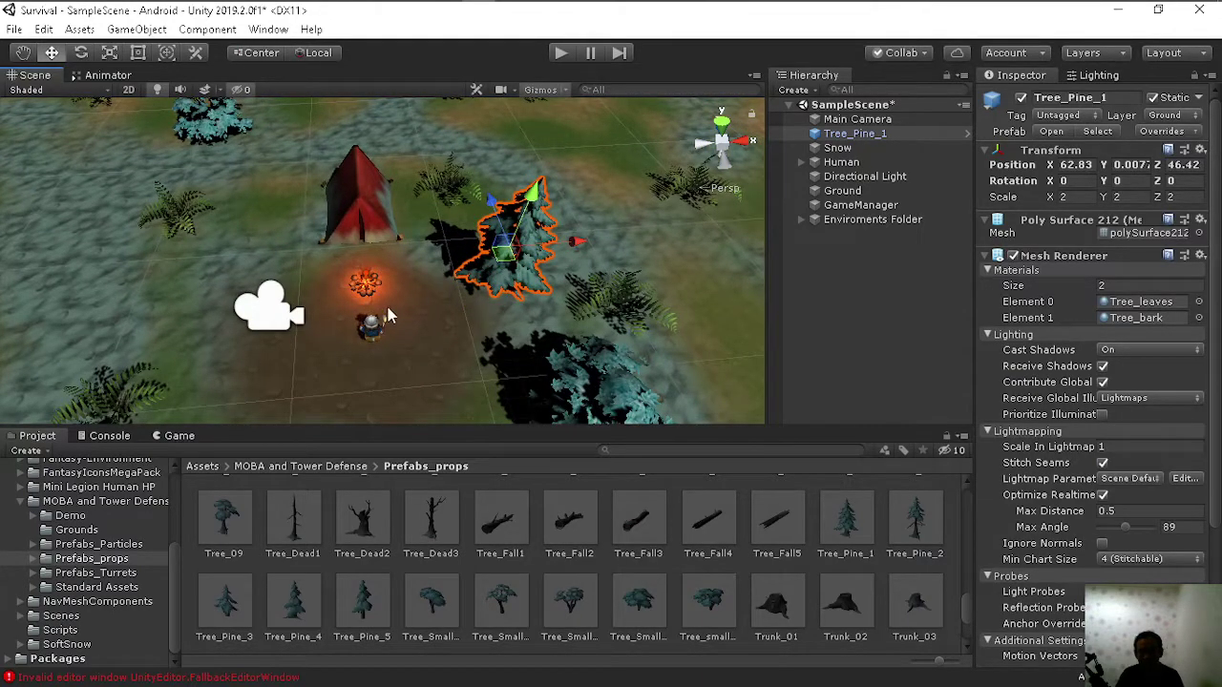
key(Left)
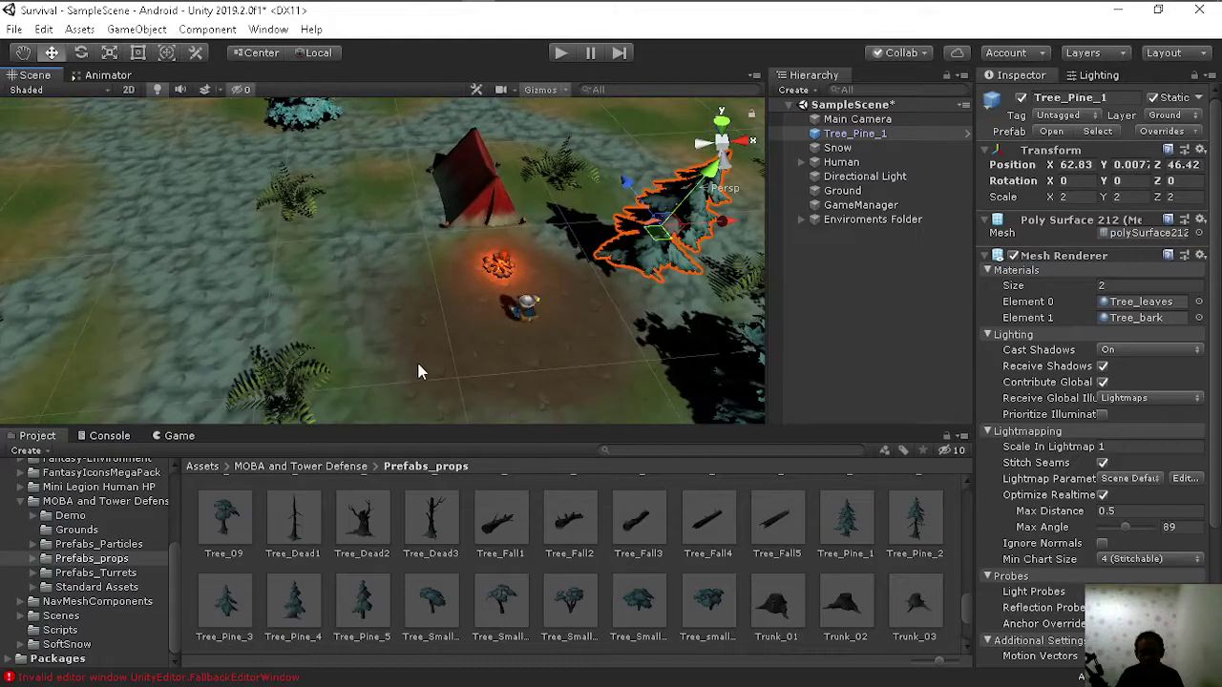
middle_drag(417, 372, 426, 381)
drag(910, 526, 203, 186)
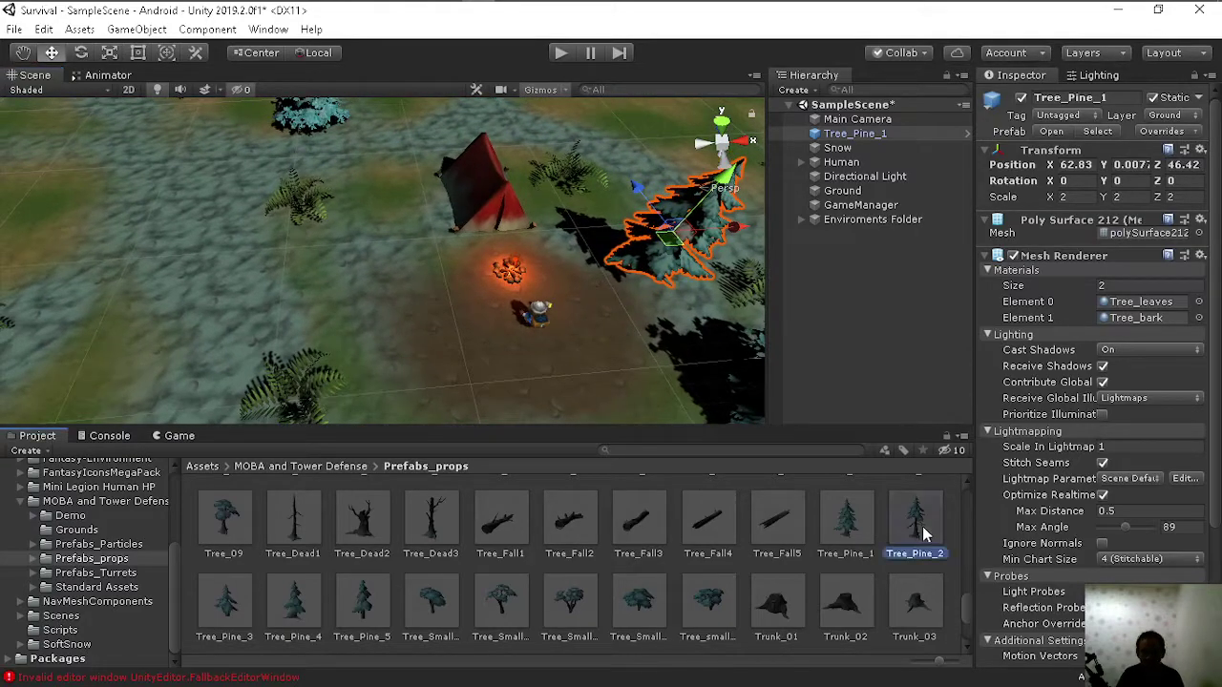
scroll(354, 274, down, 3)
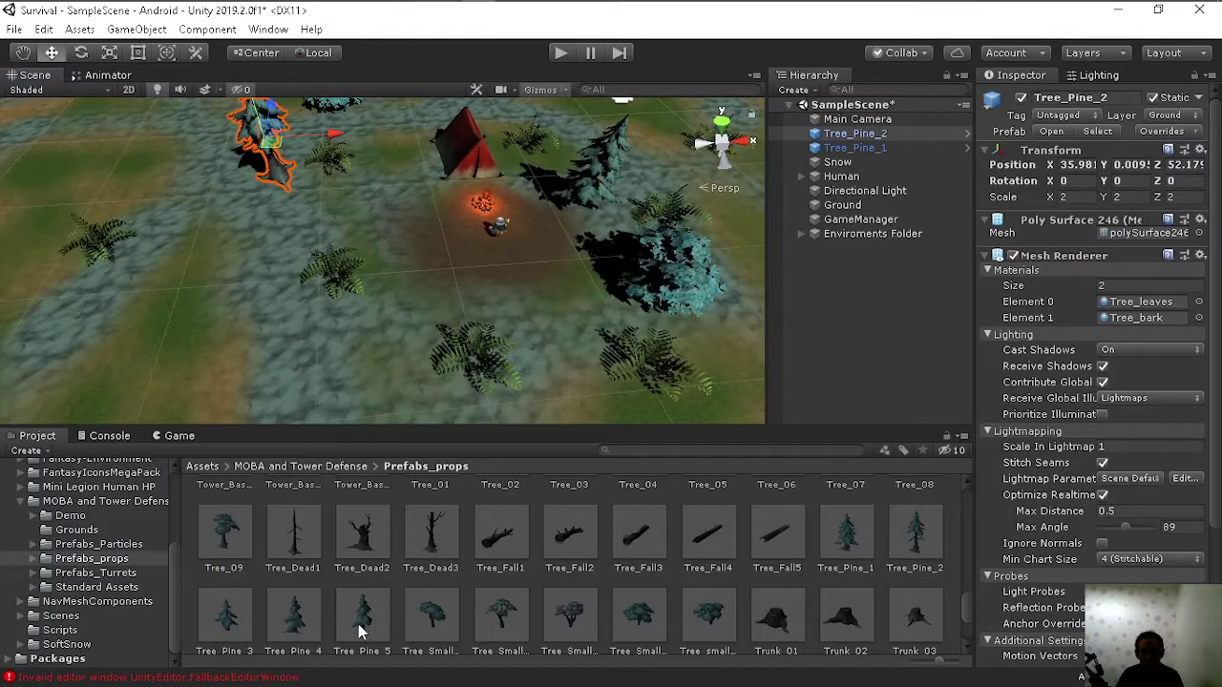
mouse_move(430, 611)
mouse_down()
mouse_move(239, 343)
mouse_move(272, 353)
mouse_up()
scroll(330, 342, up, 2)
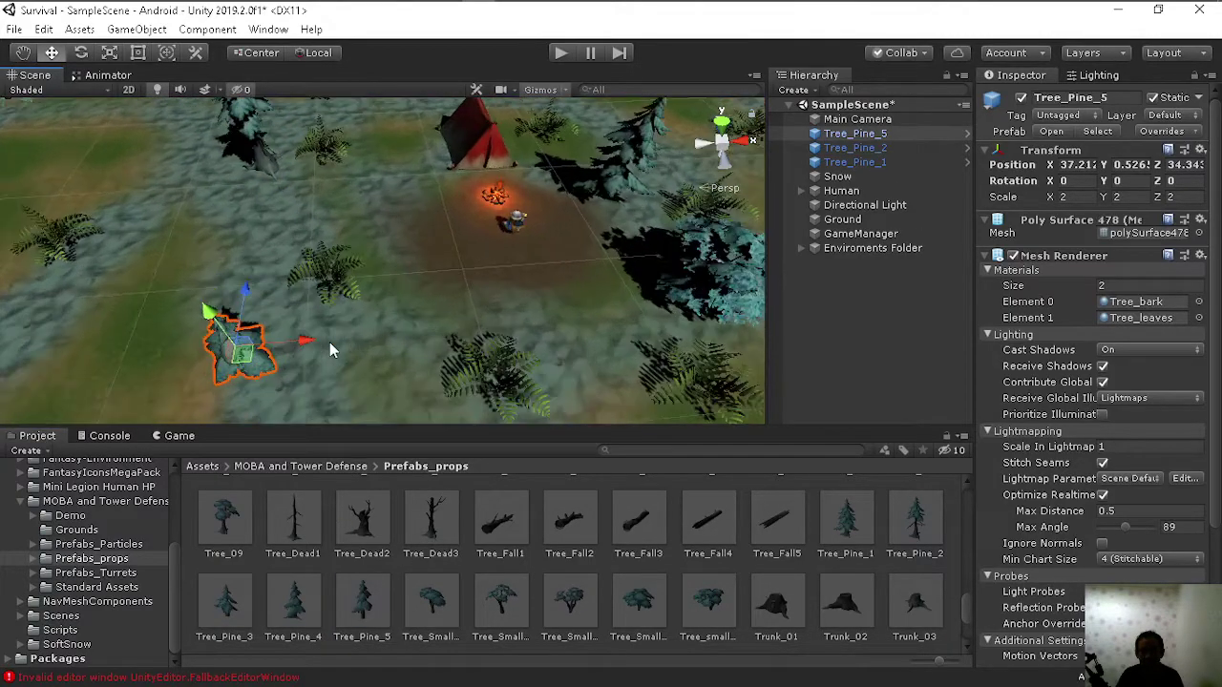
key(Delete)
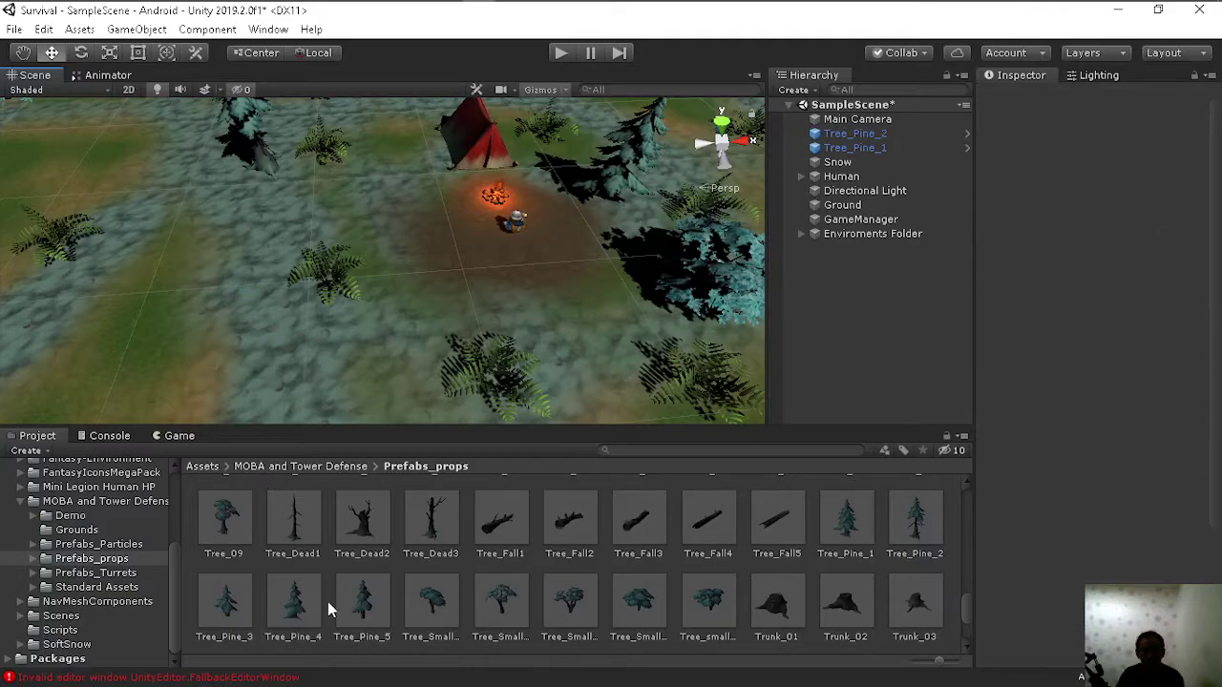
drag(293, 602, 311, 301)
scroll(369, 245, down, 3)
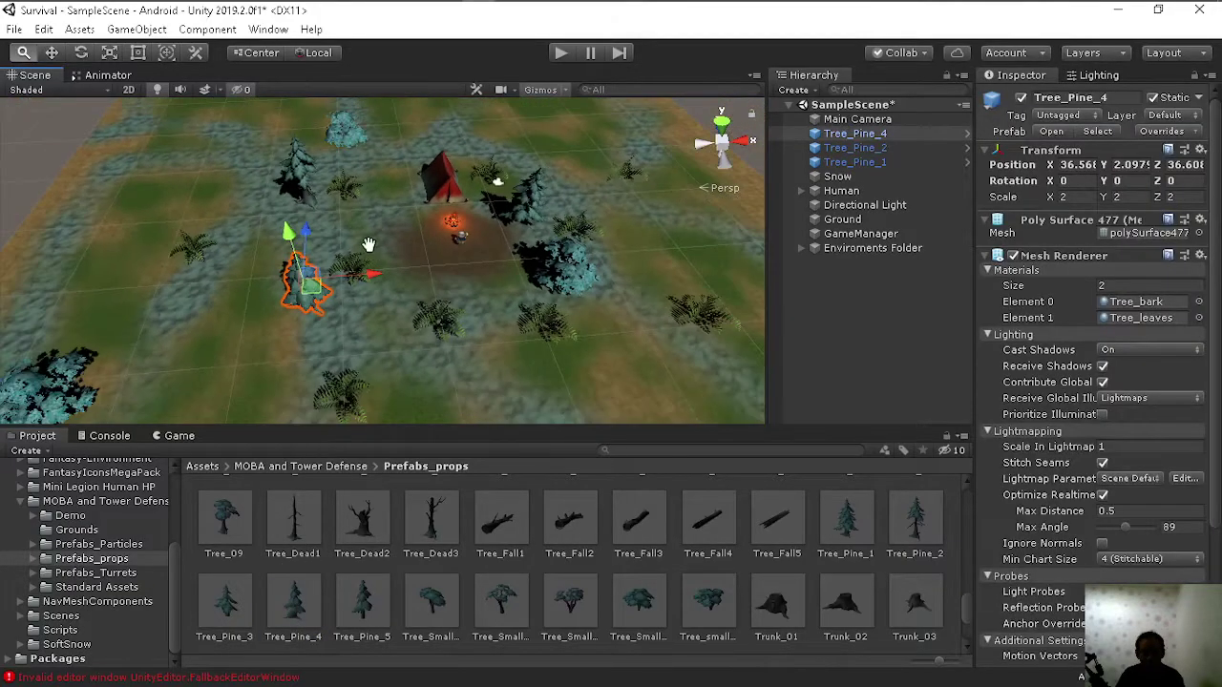
middle_drag(368, 244, 315, 278)
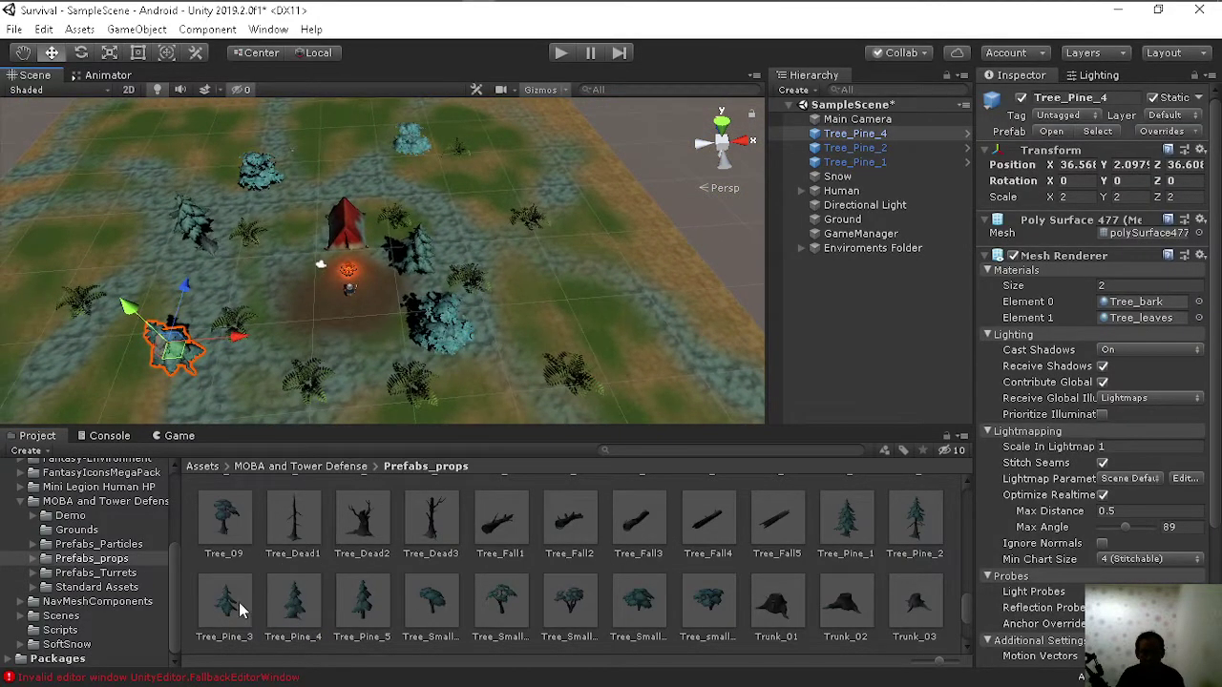
drag(238, 603, 86, 272)
key(Escape)
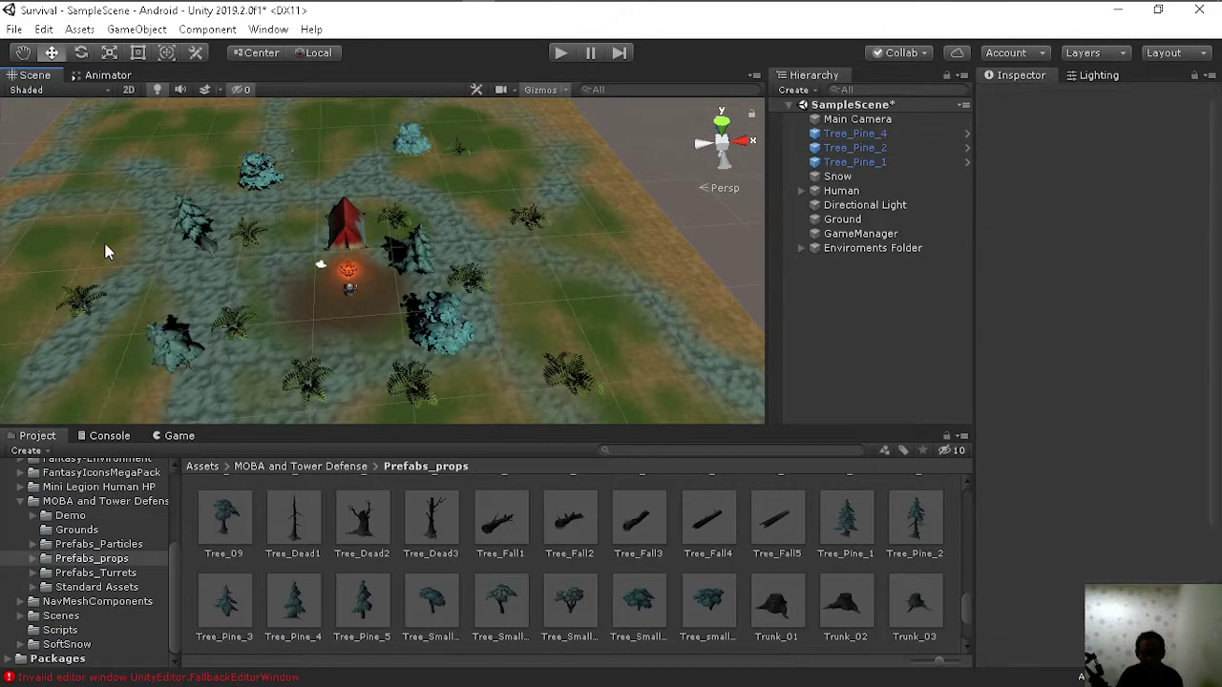
drag(226, 602, 116, 245)
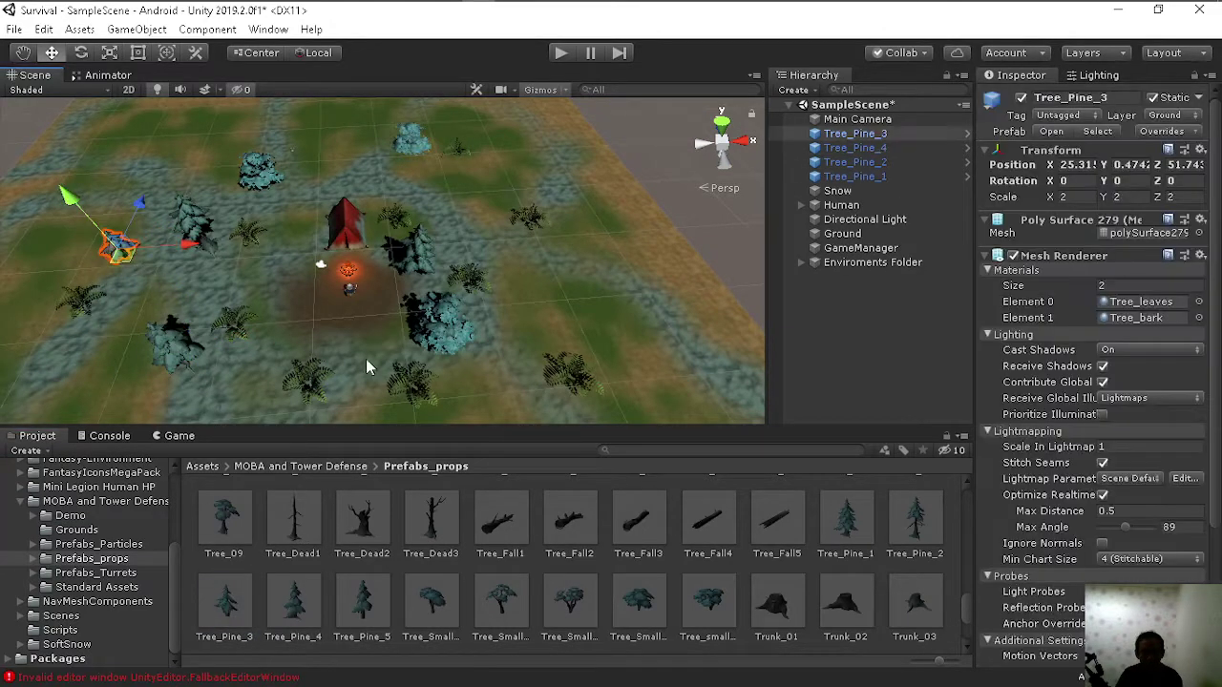
Step: Add more Tree_Pine_1, 2, 3 and 4 trees right of the campfire and near the far edge
drag(853, 534, 566, 283)
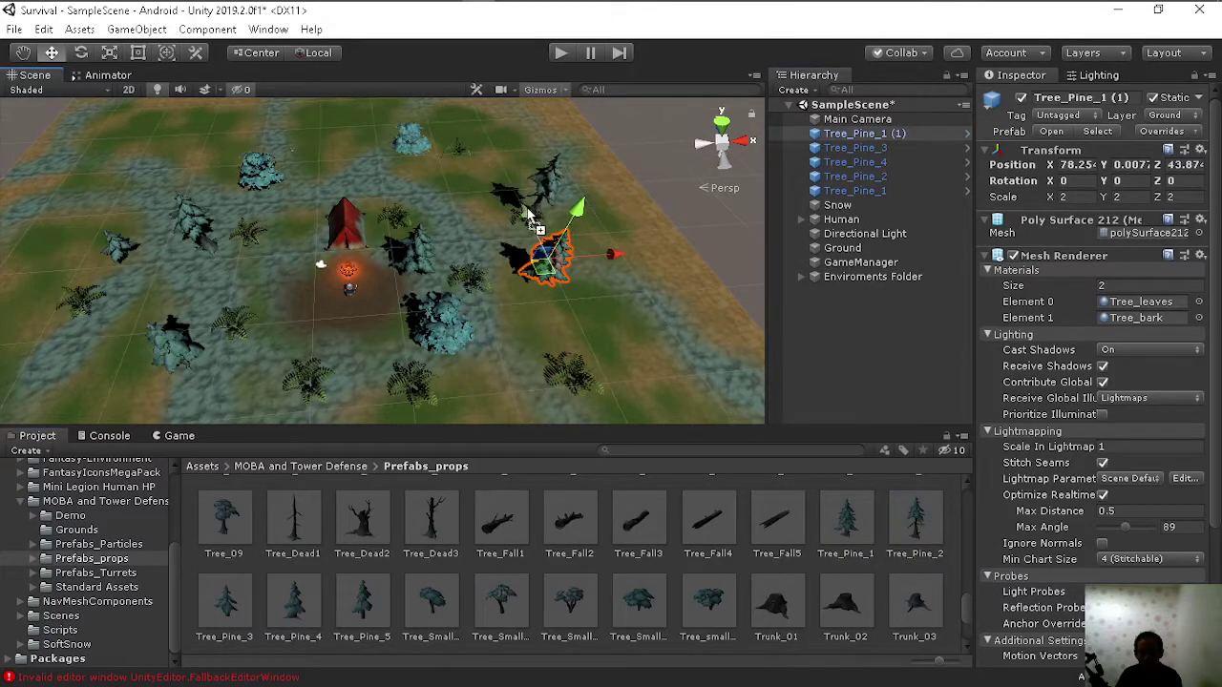
drag(923, 526, 540, 337)
scroll(549, 336, up, 2)
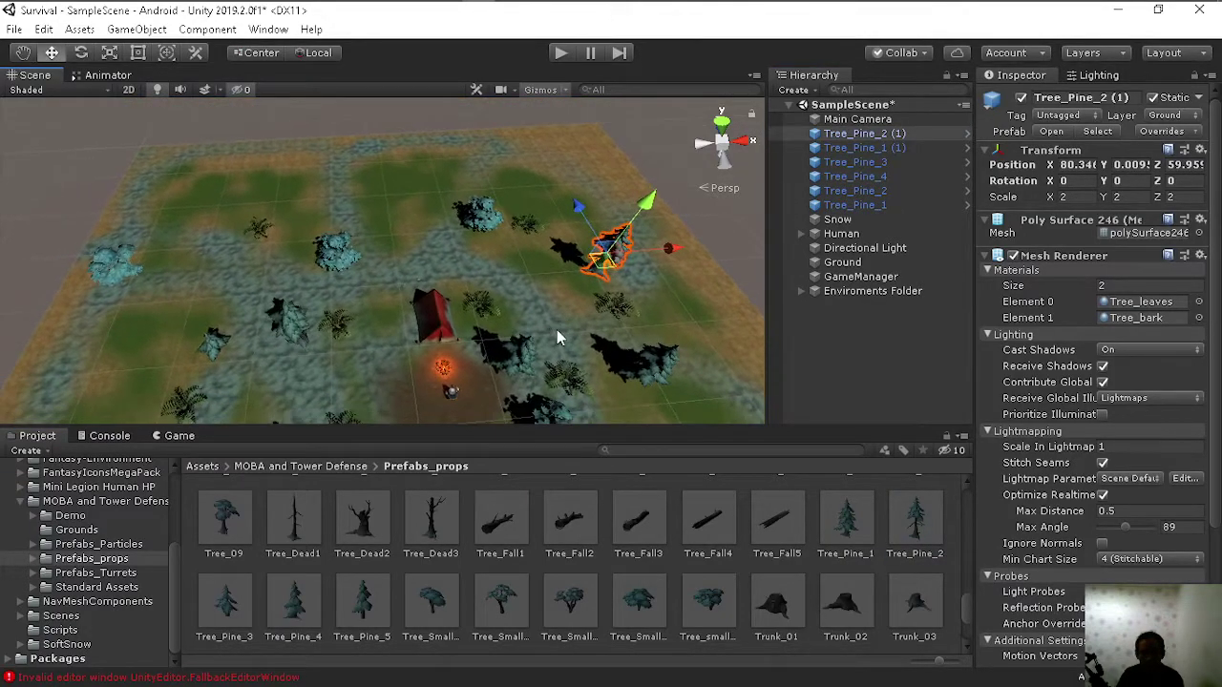
drag(845, 520, 514, 166)
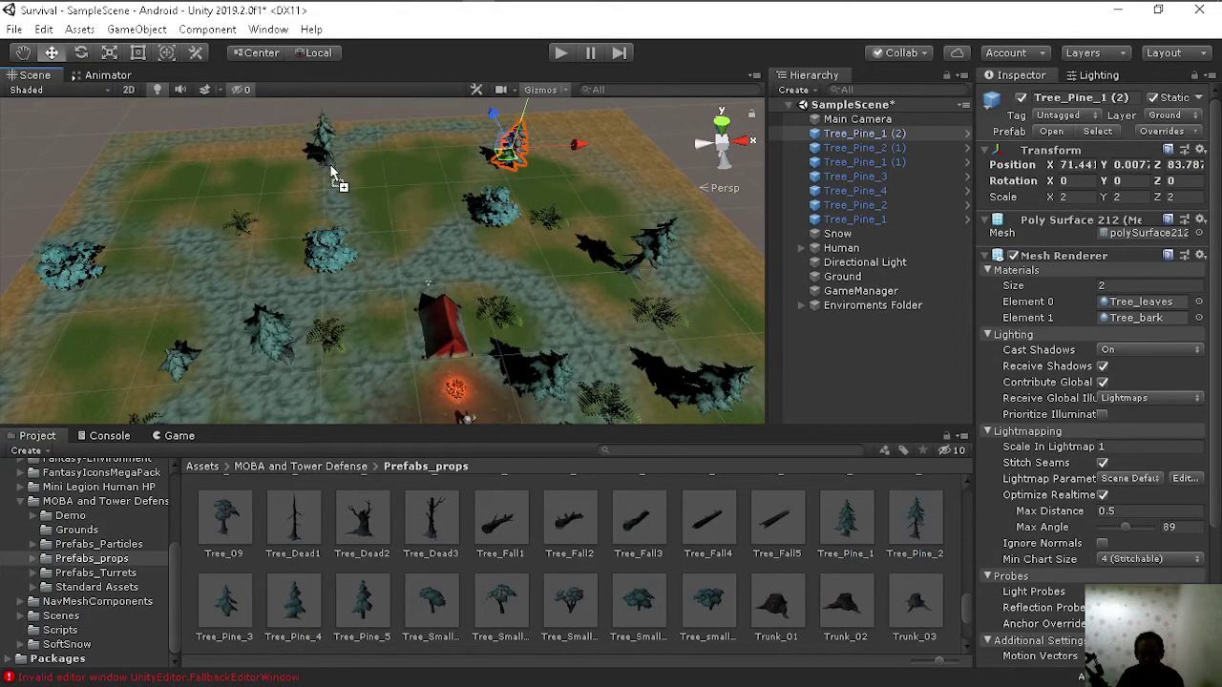
drag(878, 495, 329, 163)
scroll(394, 314, down, 2)
alt+drag(394, 314, 533, 361)
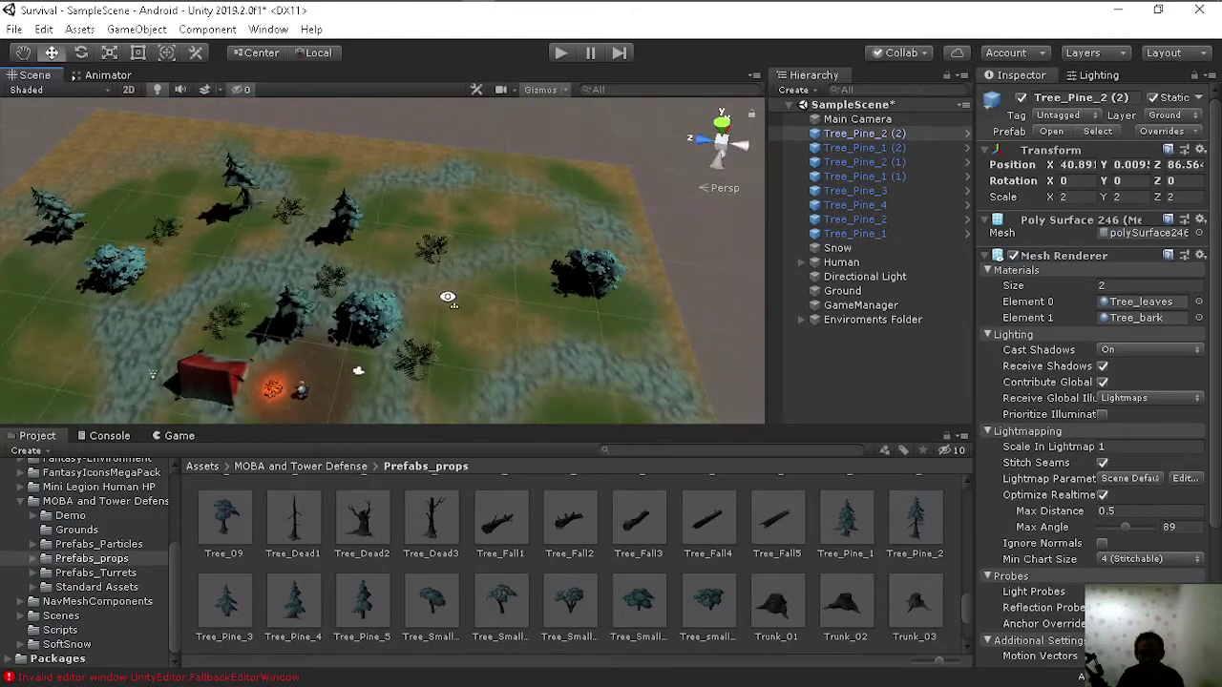
scroll(533, 361, up, 2)
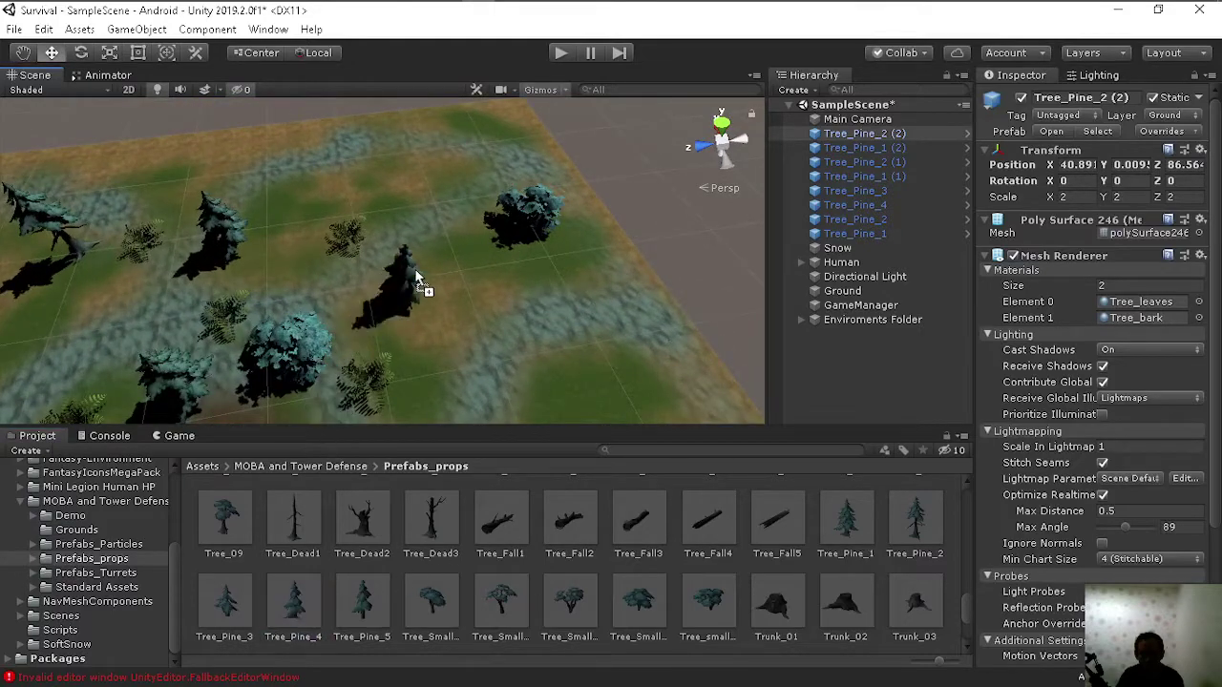
mouse_move(324, 607)
mouse_down()
mouse_move(436, 219)
mouse_move(357, 433)
mouse_up()
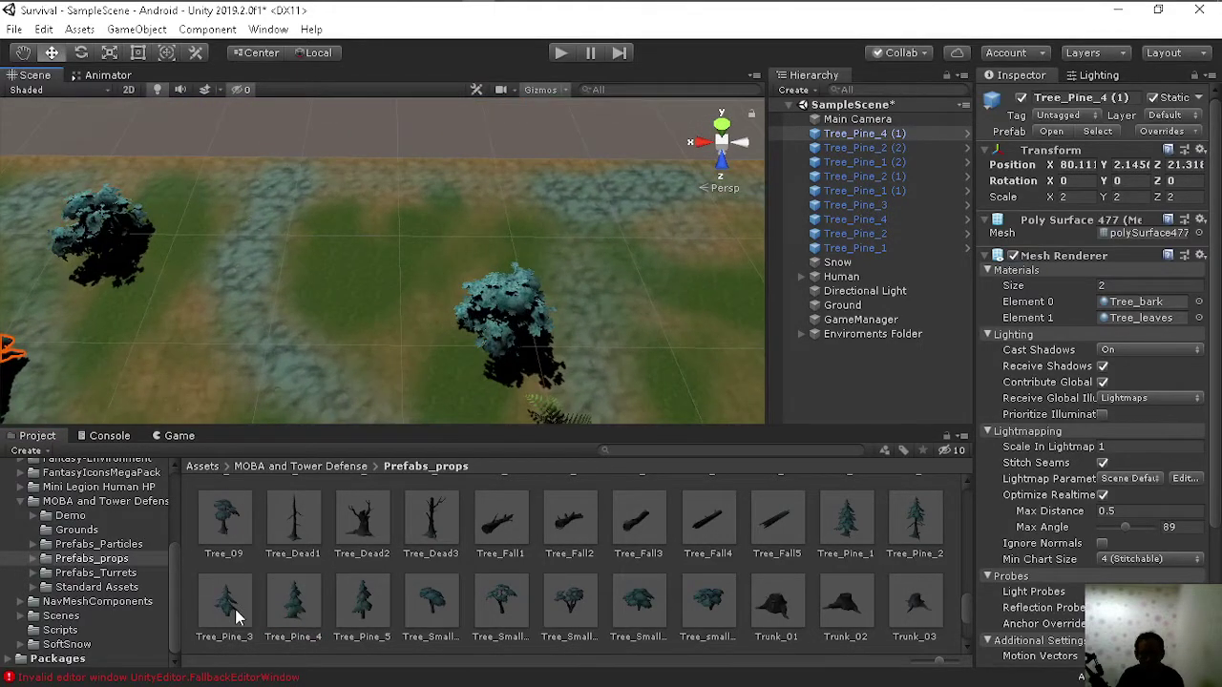
drag(235, 609, 377, 272)
alt+drag(384, 361, 721, 285)
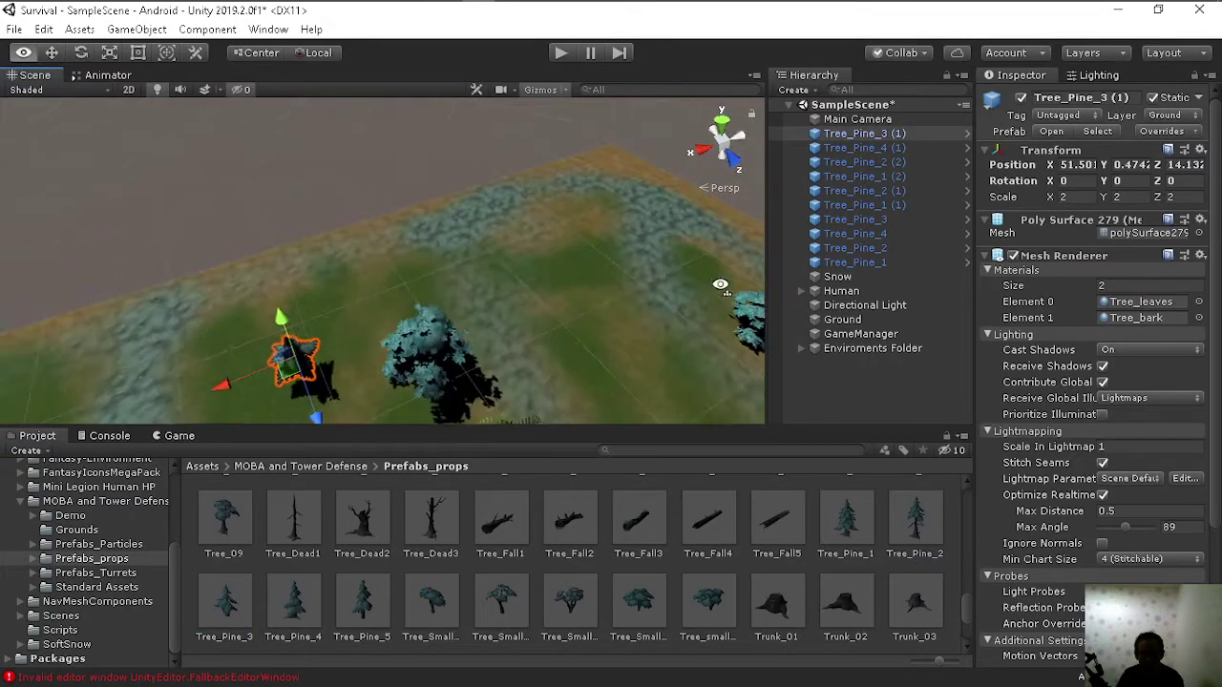
middle_drag(721, 285, 630, 446)
drag(836, 539, 444, 286)
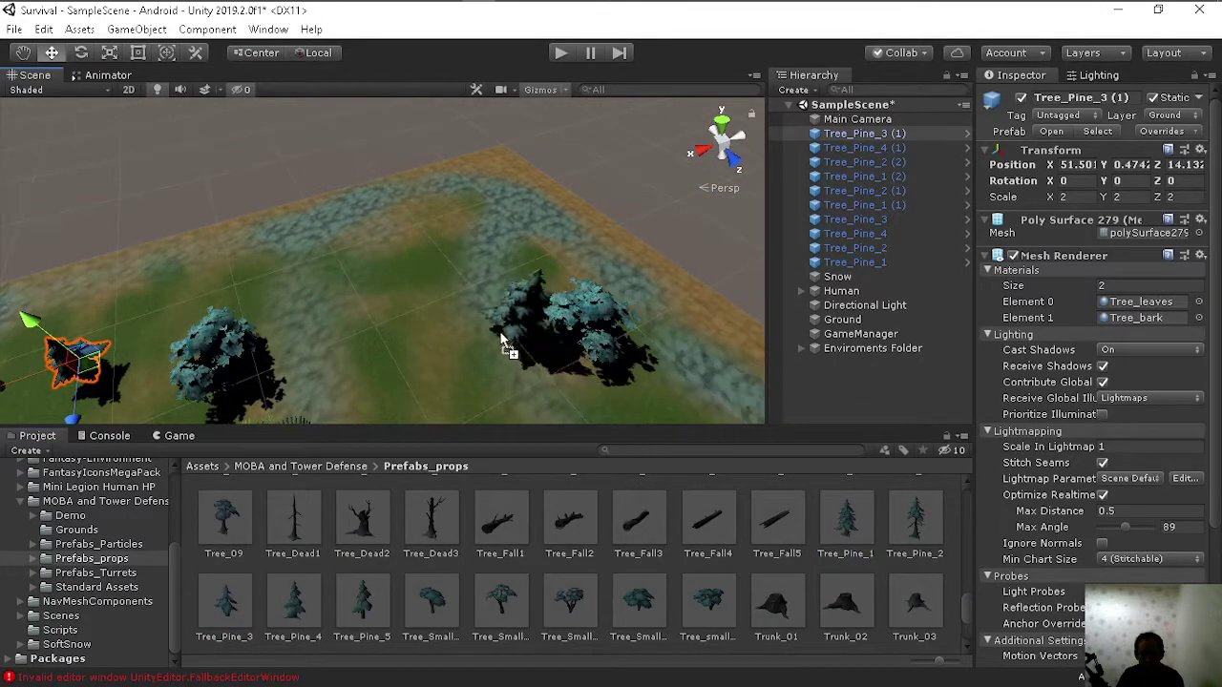
mouse_move(519, 300)
alt+mouse_down()
mouse_move(520, 318)
mouse_move(592, 306)
alt+mouse_up()
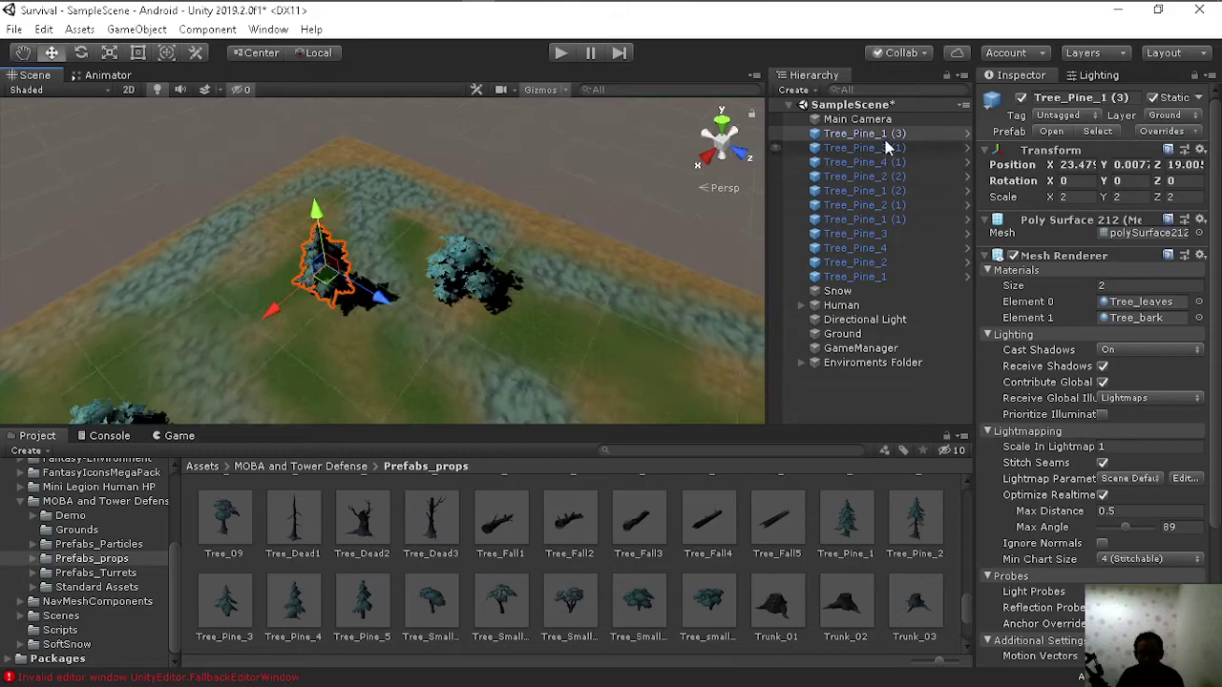
mouse_move(450, 394)
alt+mouse_down()
mouse_move(680, 375)
mouse_move(612, 367)
alt+mouse_up()
Step: Swap a Tree_Pine_5 for a Tree_Pine_1, add a Tree_Pine_2, and place a Trunk_02 stump
drag(362, 603, 461, 273)
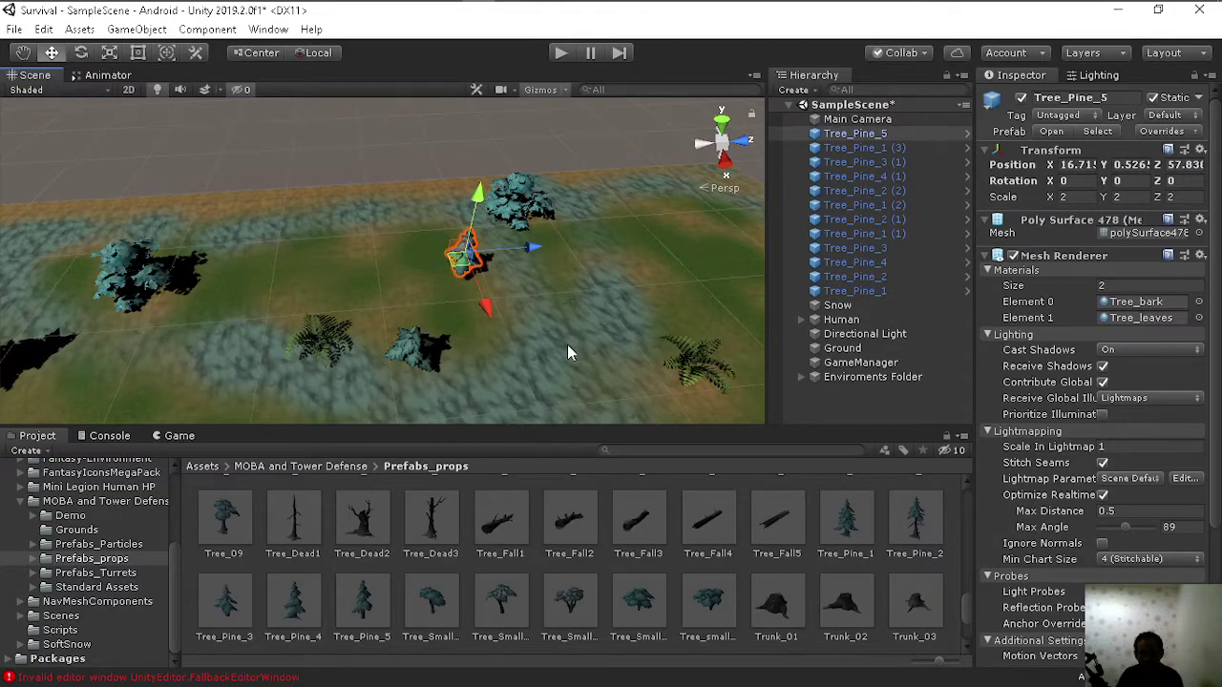
key(Delete)
drag(840, 525, 482, 284)
middle_drag(527, 276, 315, 276)
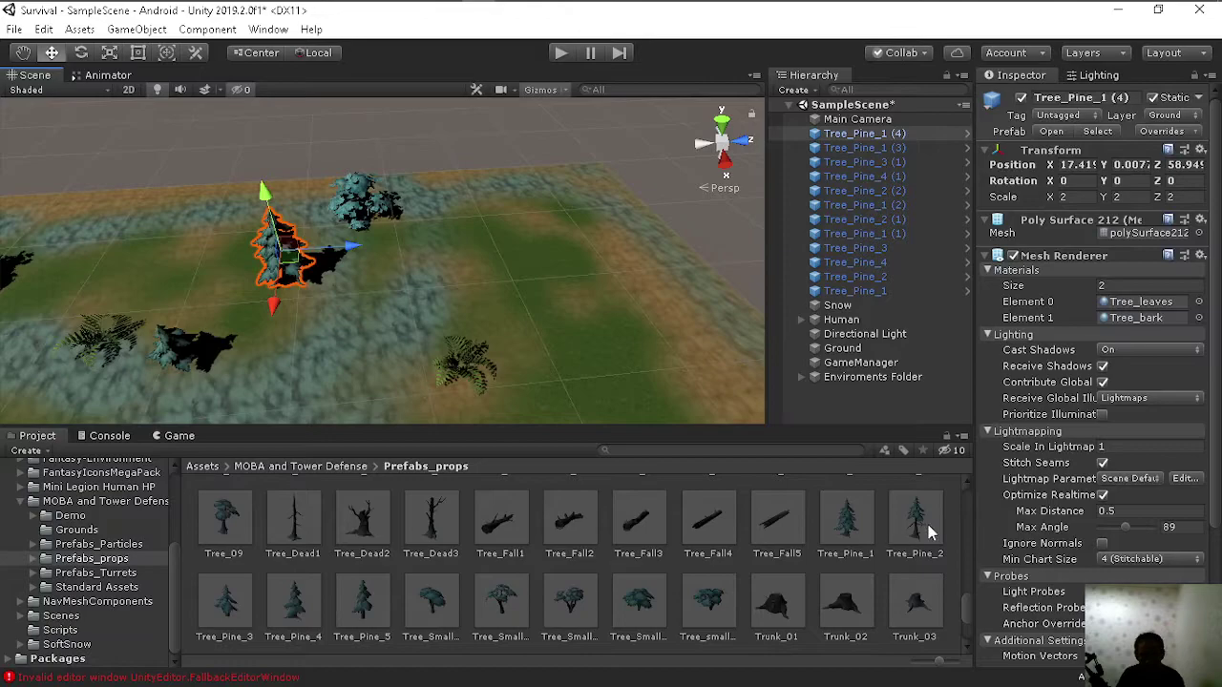
mouse_move(931, 532)
mouse_down()
mouse_move(593, 275)
mouse_move(613, 346)
mouse_move(695, 332)
mouse_move(596, 391)
mouse_up()
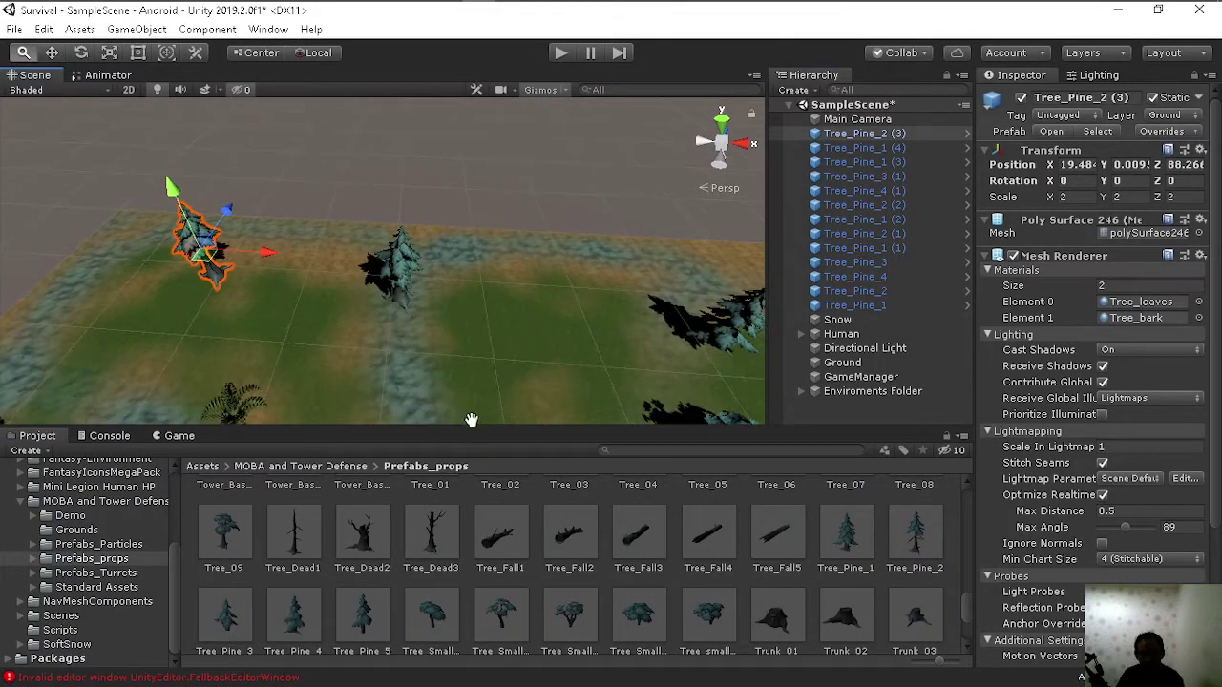
mouse_move(428, 402)
alt+mouse_down()
mouse_move(446, 345)
mouse_move(441, 369)
alt+mouse_up()
scroll(439, 364, up, 2)
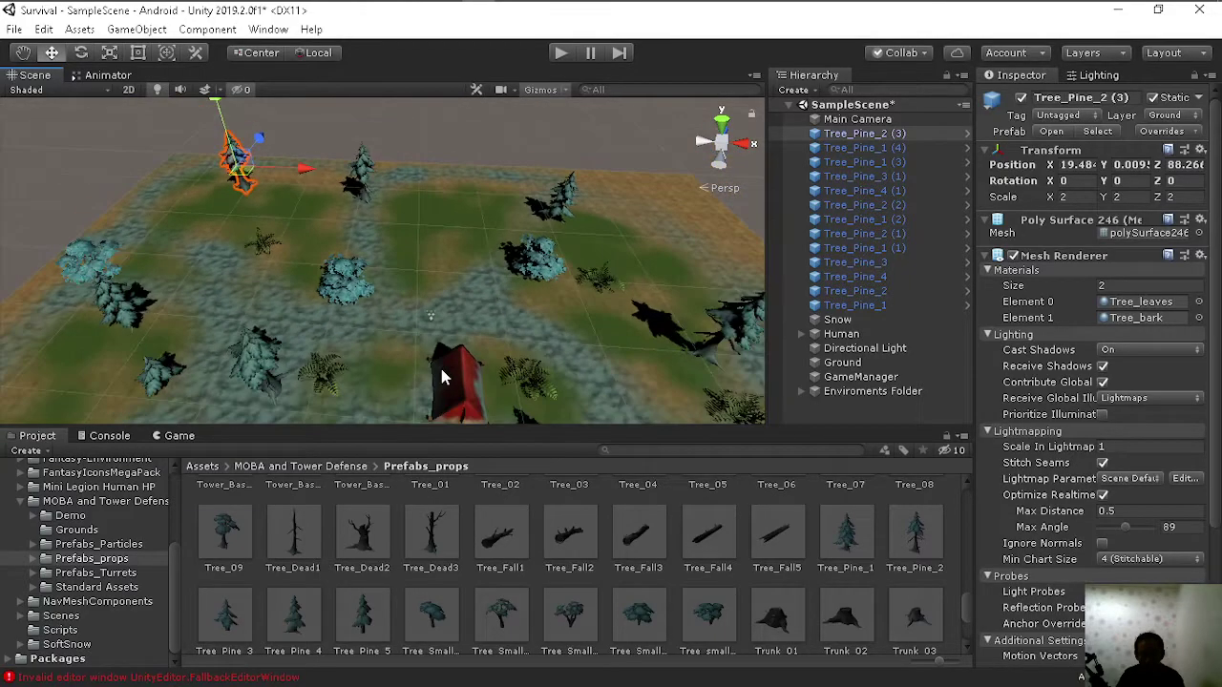
scroll(454, 372, up, 2)
drag(838, 630, 324, 215)
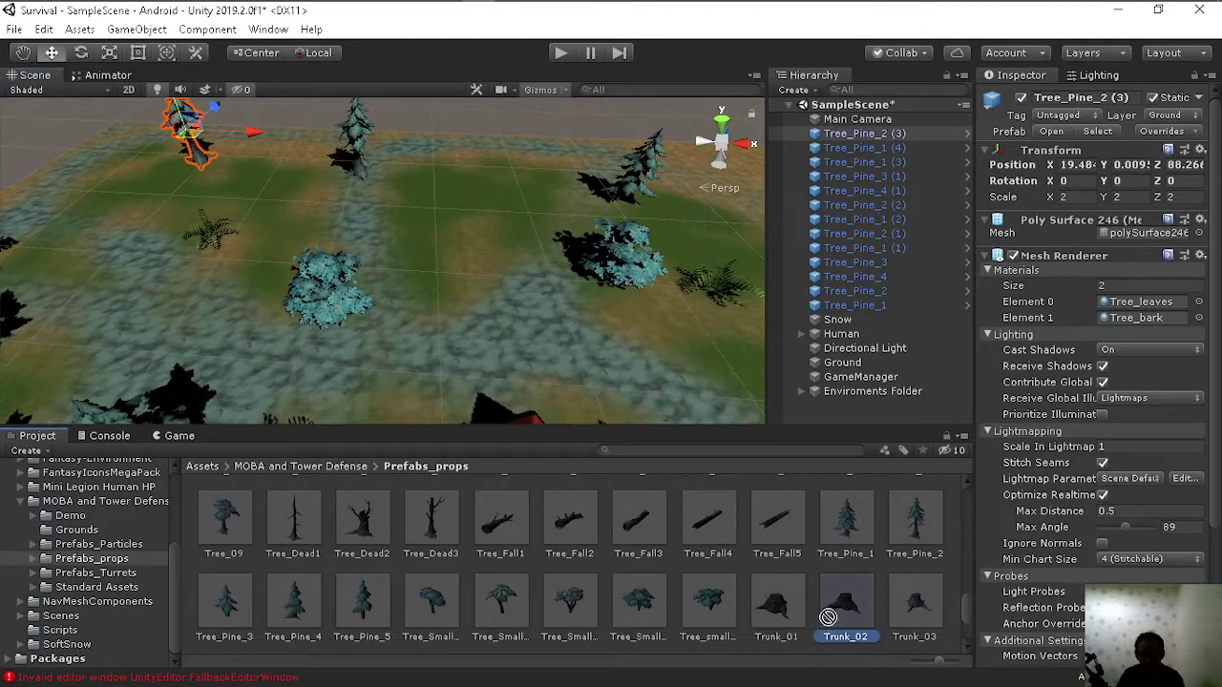
alt+drag(590, 287, 726, 357)
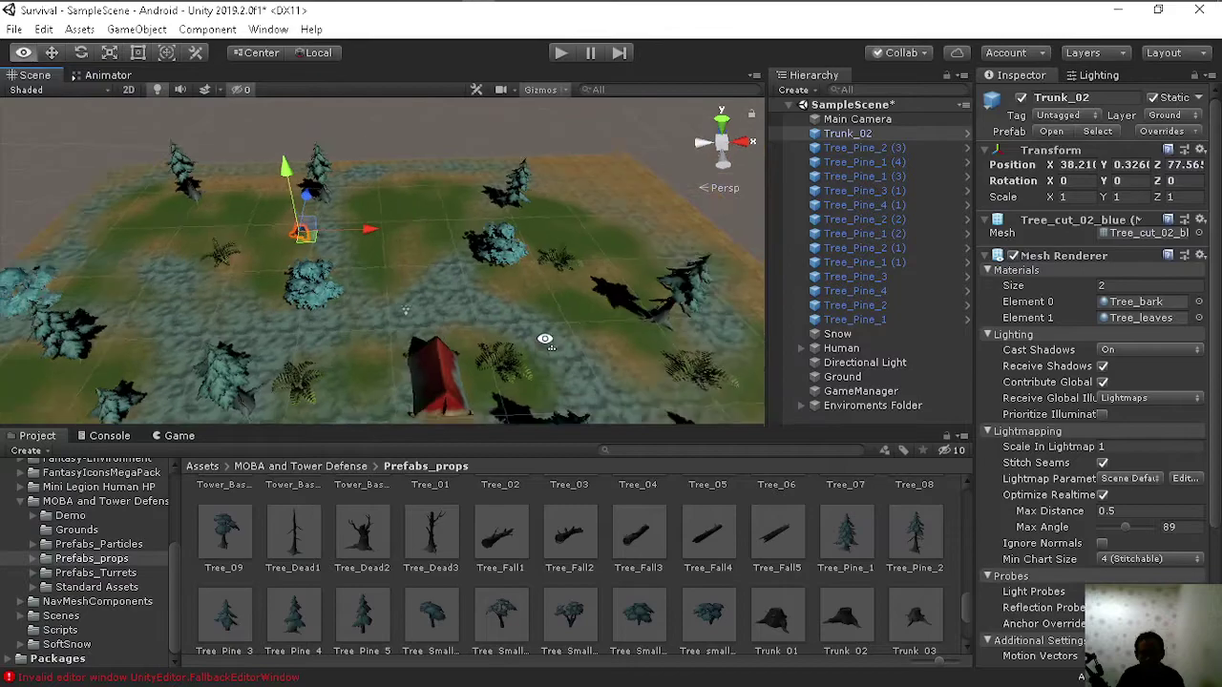
scroll(455, 375, up, 3)
scroll(454, 374, up, 2)
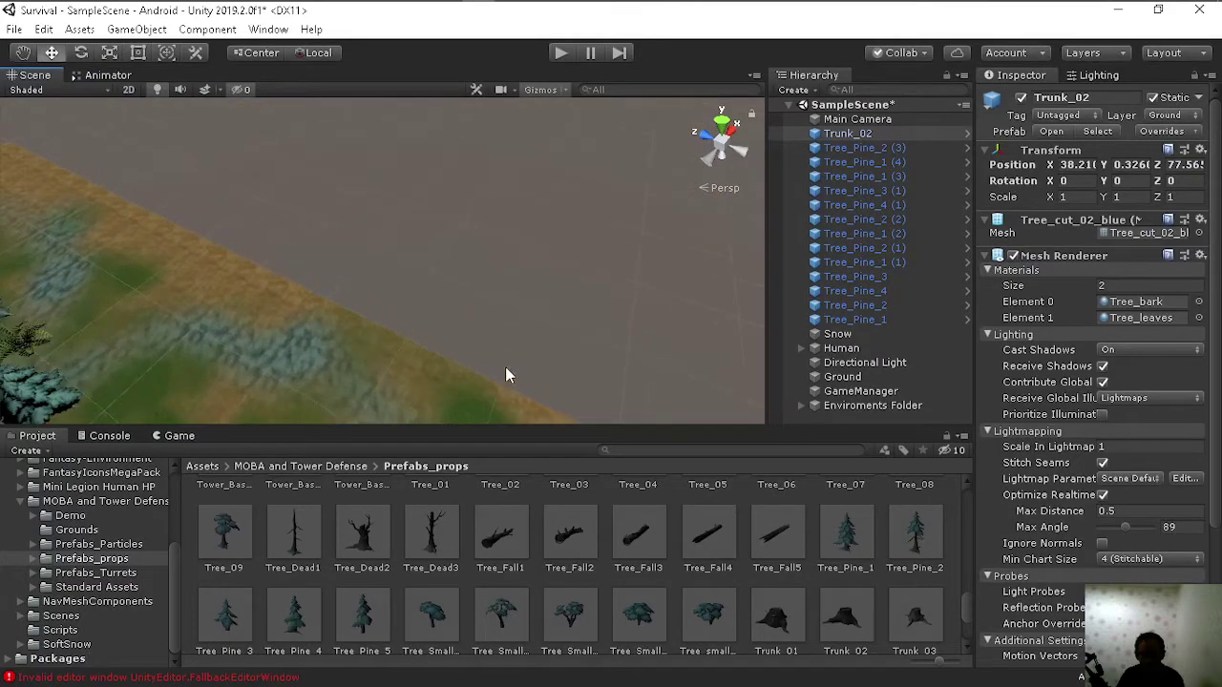
scroll(358, 394, up, 3)
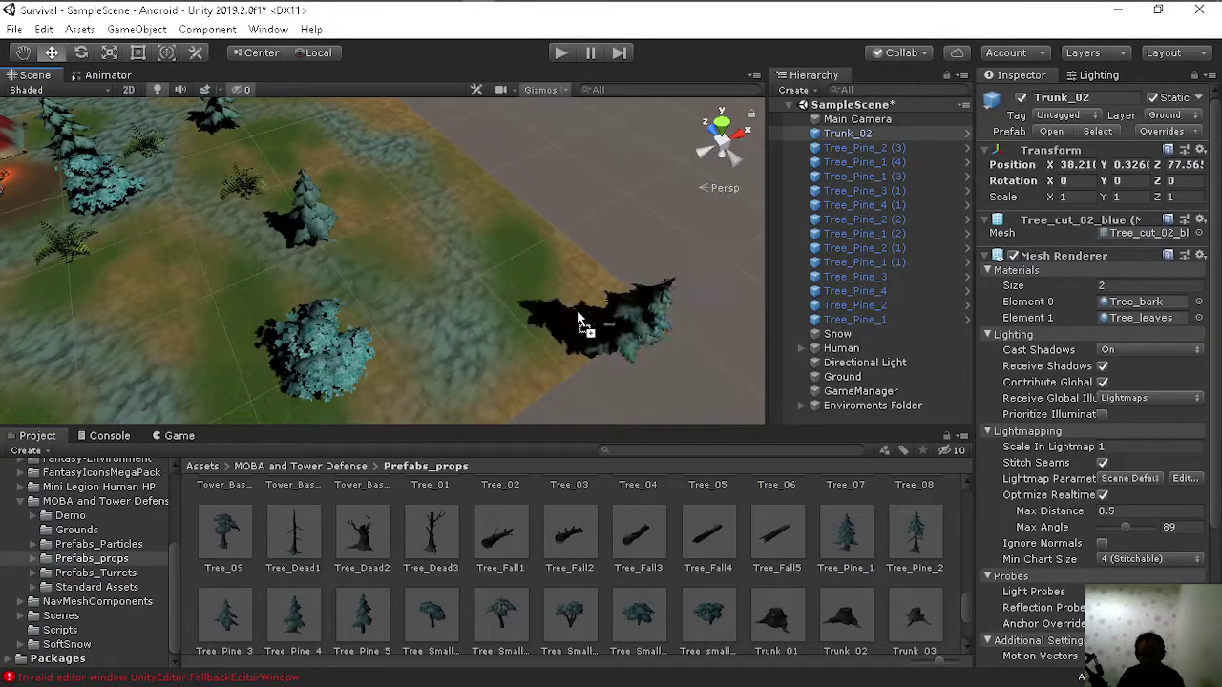
Step: Scatter further Tree_Pine_1 and Tree_Pine_2 trees toward the terrain edges, ending on a top-down overview
drag(834, 519, 579, 299)
mouse_move(579, 299)
alt+mouse_down()
mouse_move(609, 265)
mouse_move(732, 333)
alt+mouse_up()
mouse_move(915, 535)
mouse_down()
mouse_move(616, 267)
mouse_move(621, 256)
mouse_up()
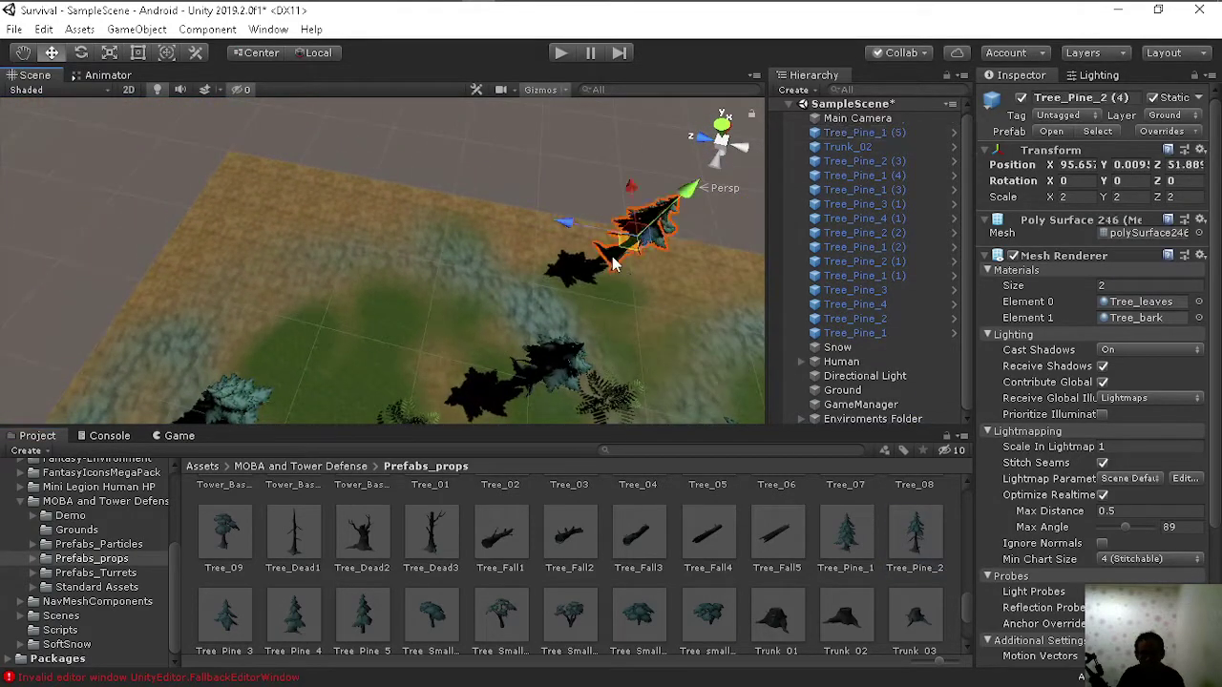
mouse_move(916, 549)
mouse_down()
mouse_move(271, 211)
mouse_move(108, 191)
mouse_move(551, 288)
mouse_up()
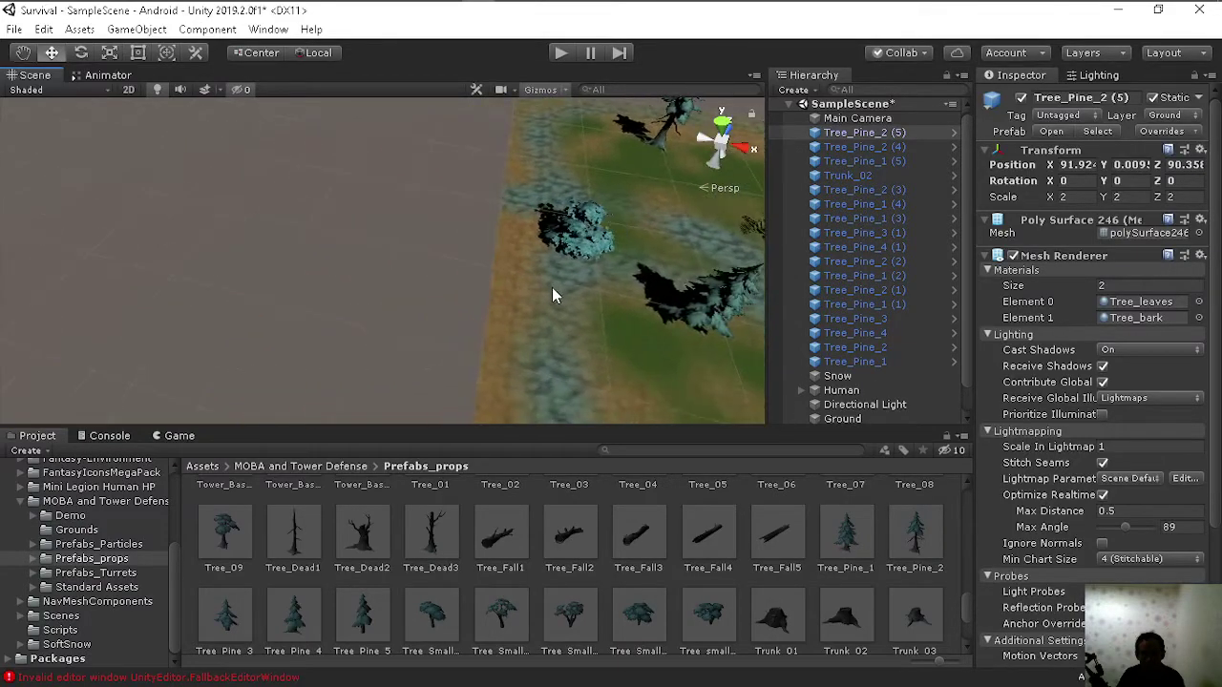
alt+right_drag(552, 288, 445, 216)
mouse_move(444, 216)
middle_down()
mouse_move(445, 153)
mouse_move(449, 267)
middle_up()
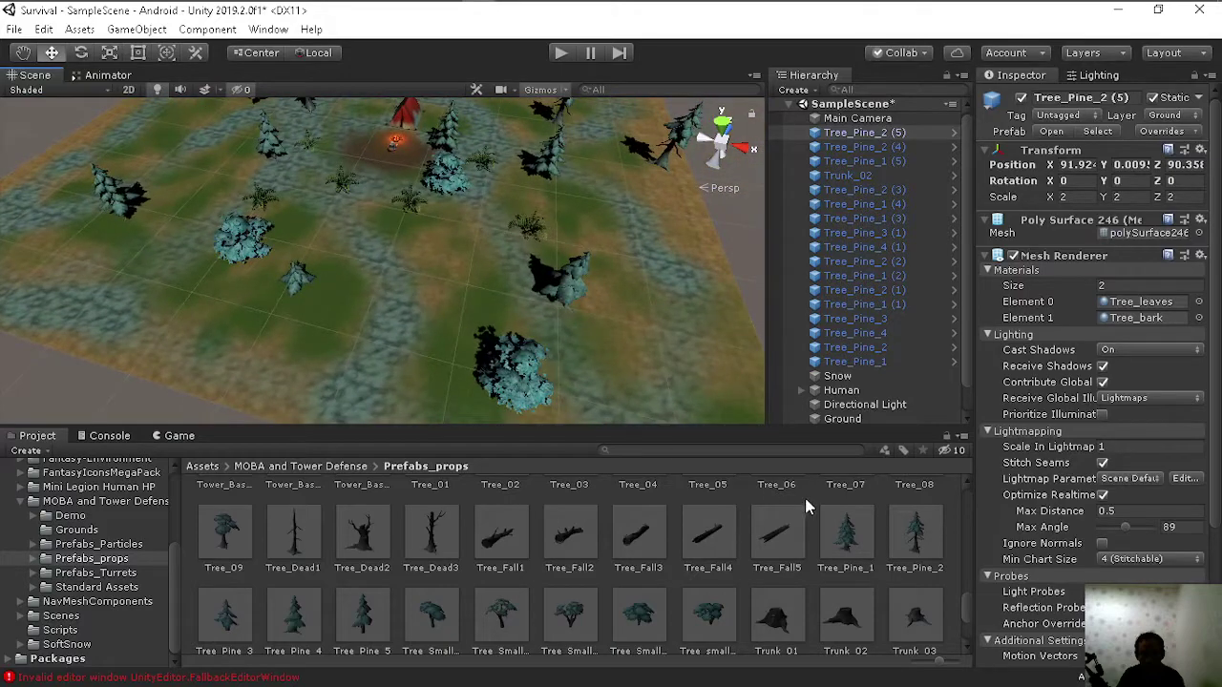
drag(874, 547, 239, 348)
scroll(363, 324, up, 3)
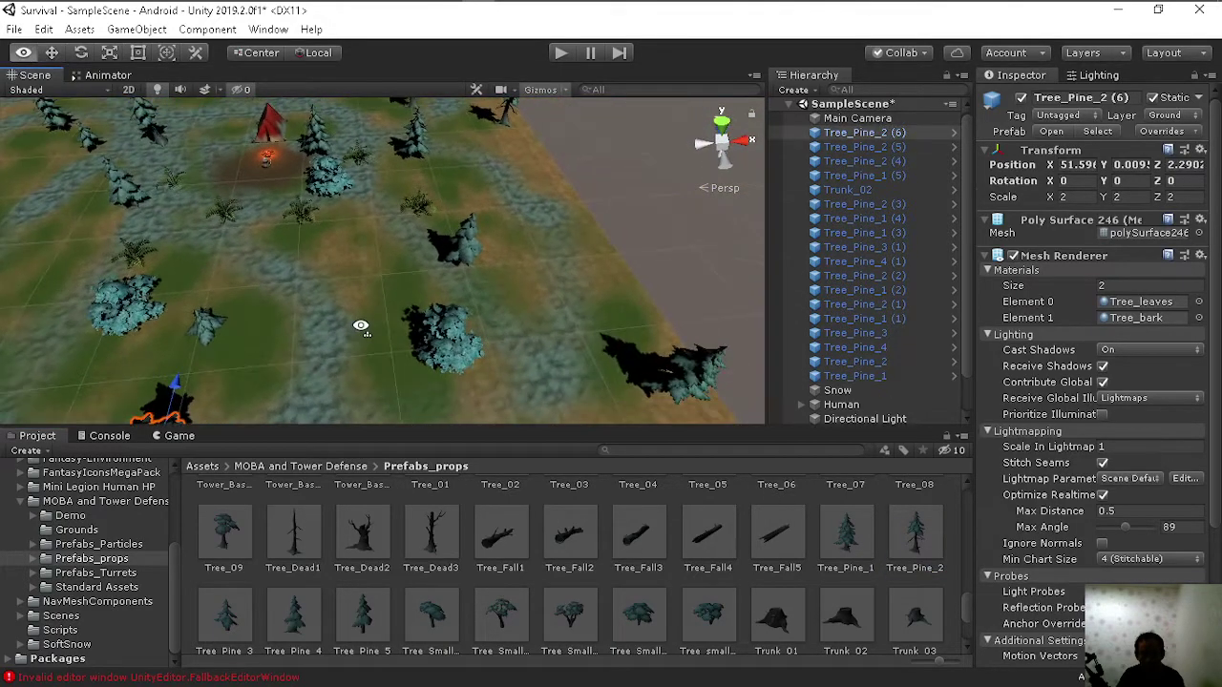
middle_drag(461, 319, 504, 319)
drag(845, 546, 296, 401)
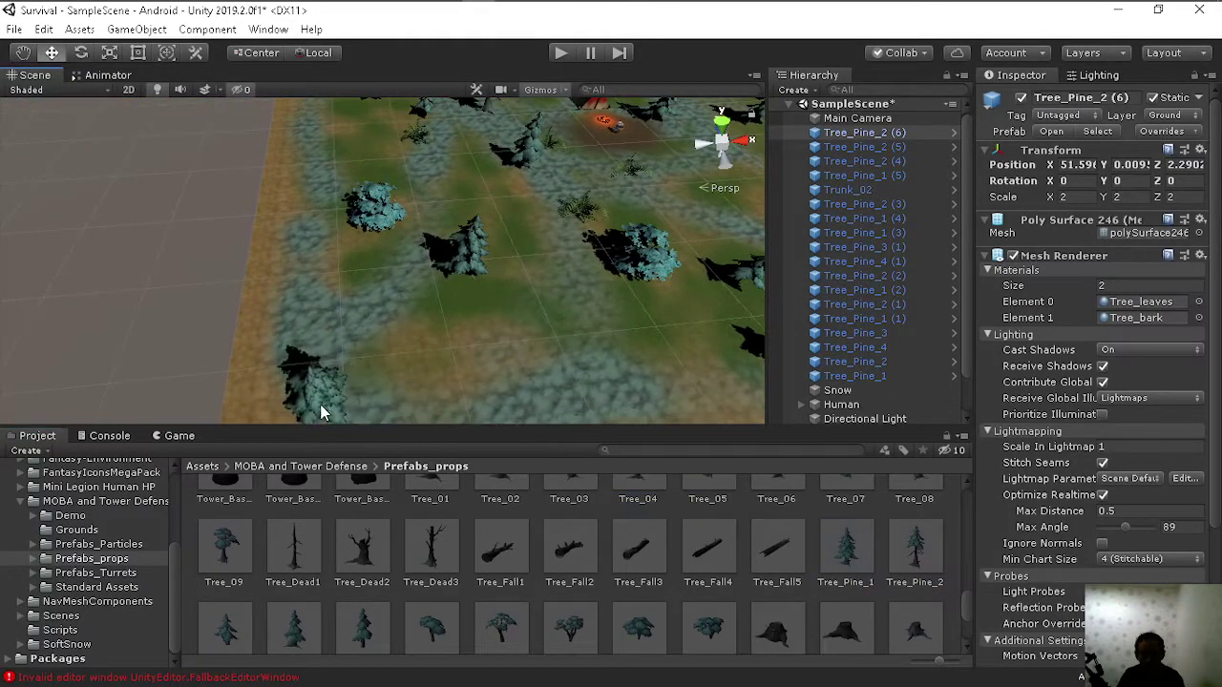
scroll(296, 401, down, 3)
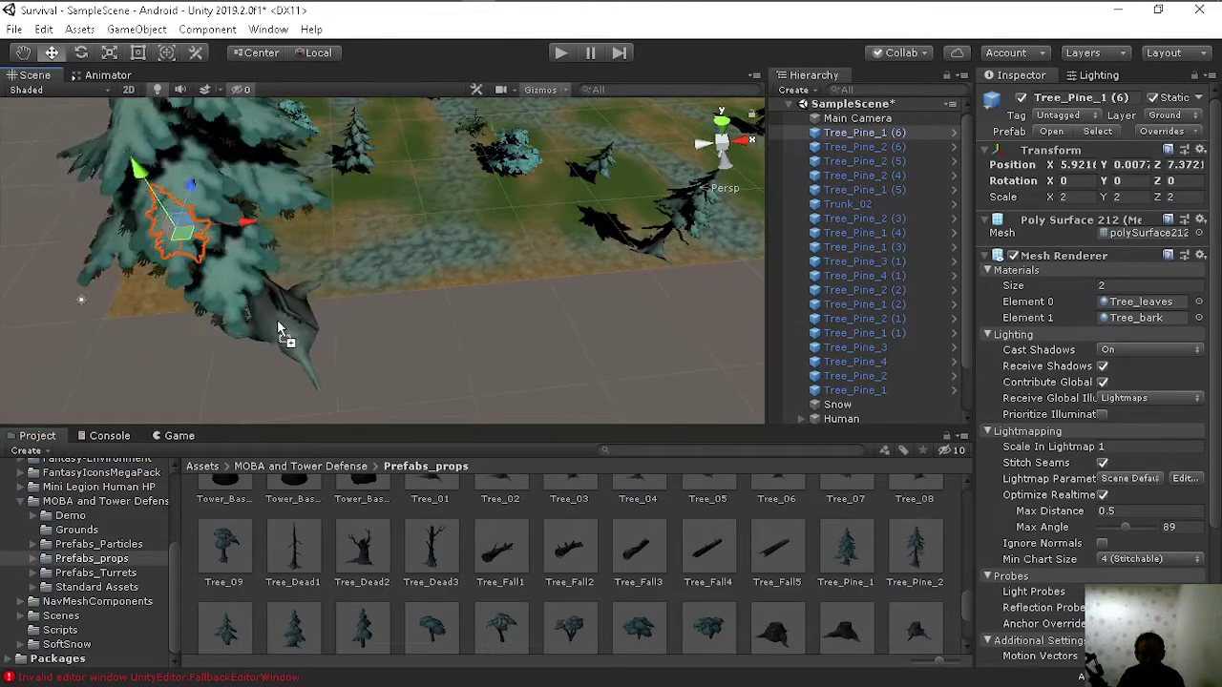
mouse_move(296, 401)
mouse_down()
mouse_move(251, 285)
mouse_move(278, 281)
mouse_up()
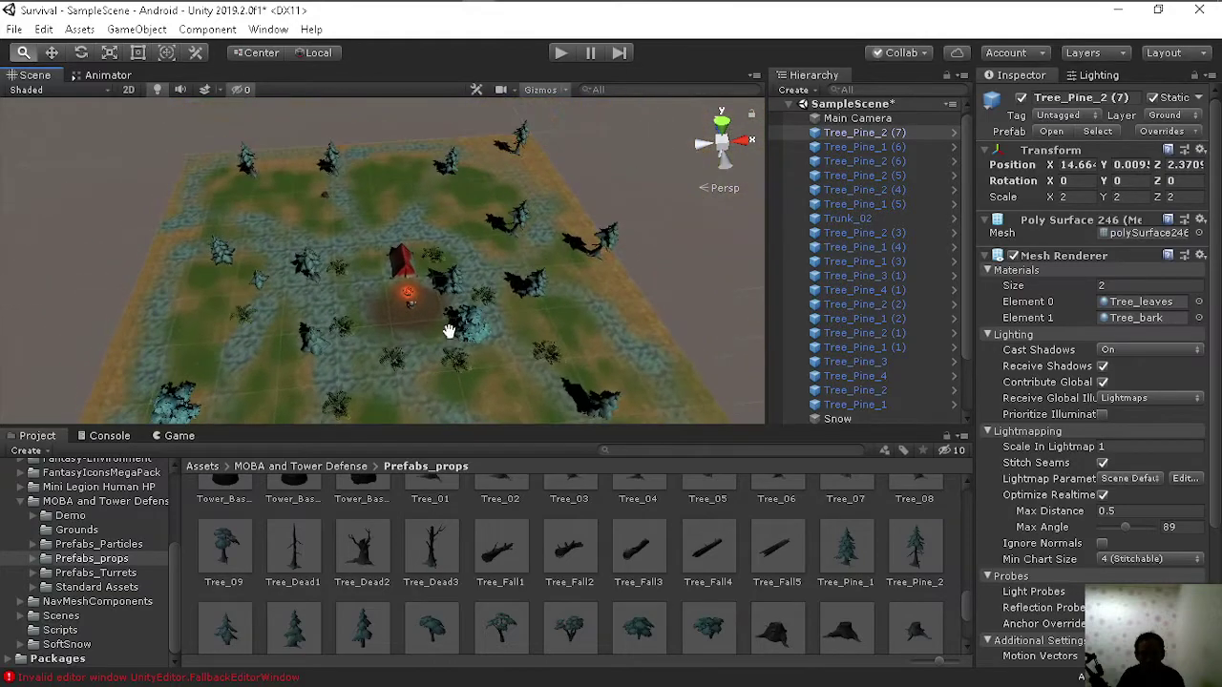
alt+drag(534, 302, 478, 346)
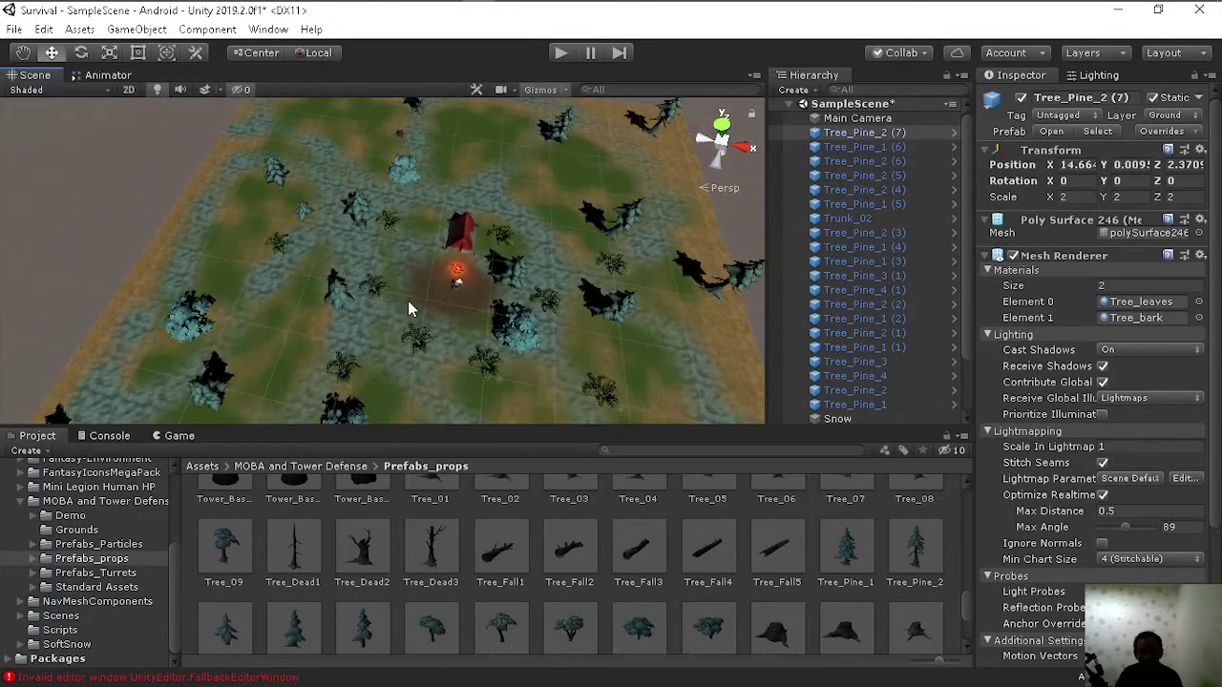
scroll(477, 346, up, 1)
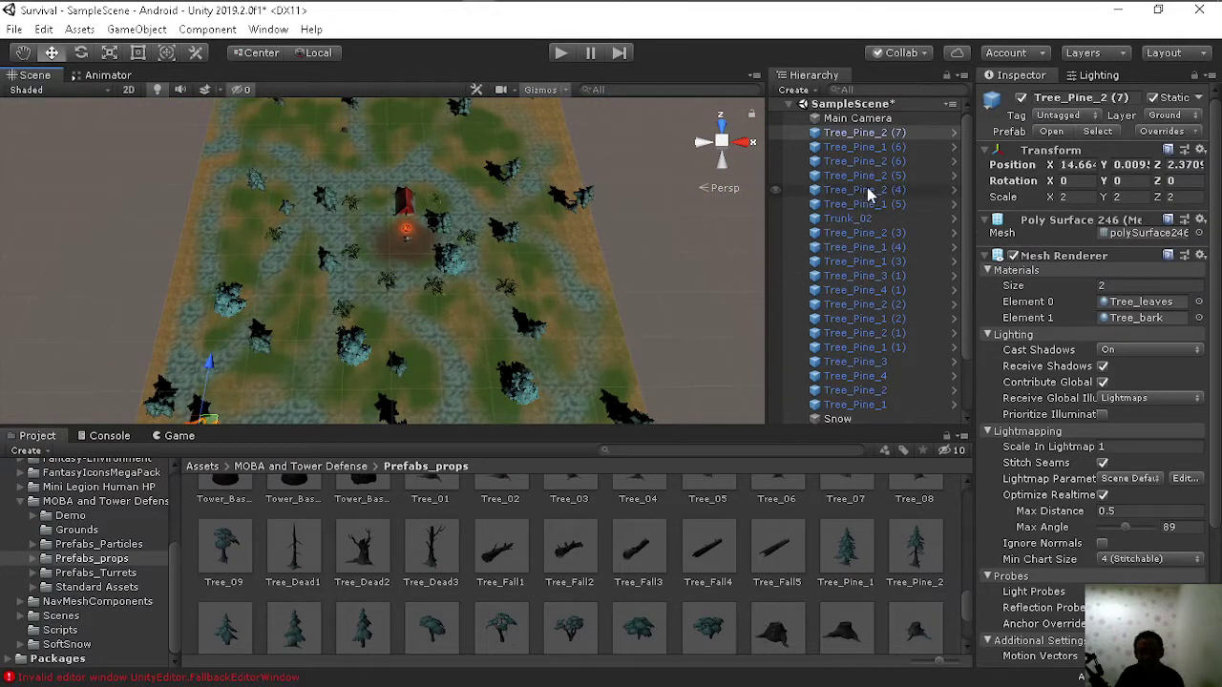
Step: Fully unpack all placed trees and the trunk, and move them into the Tree group
click(876, 405)
shift+click(866, 135)
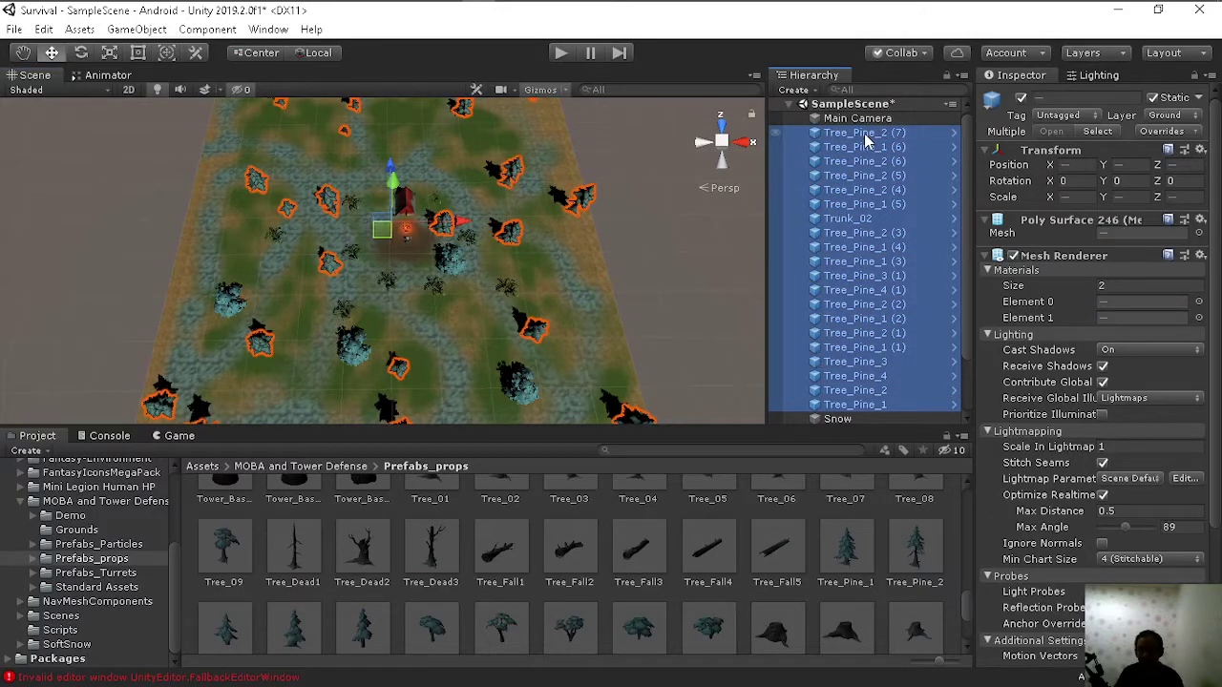
right_click(866, 140)
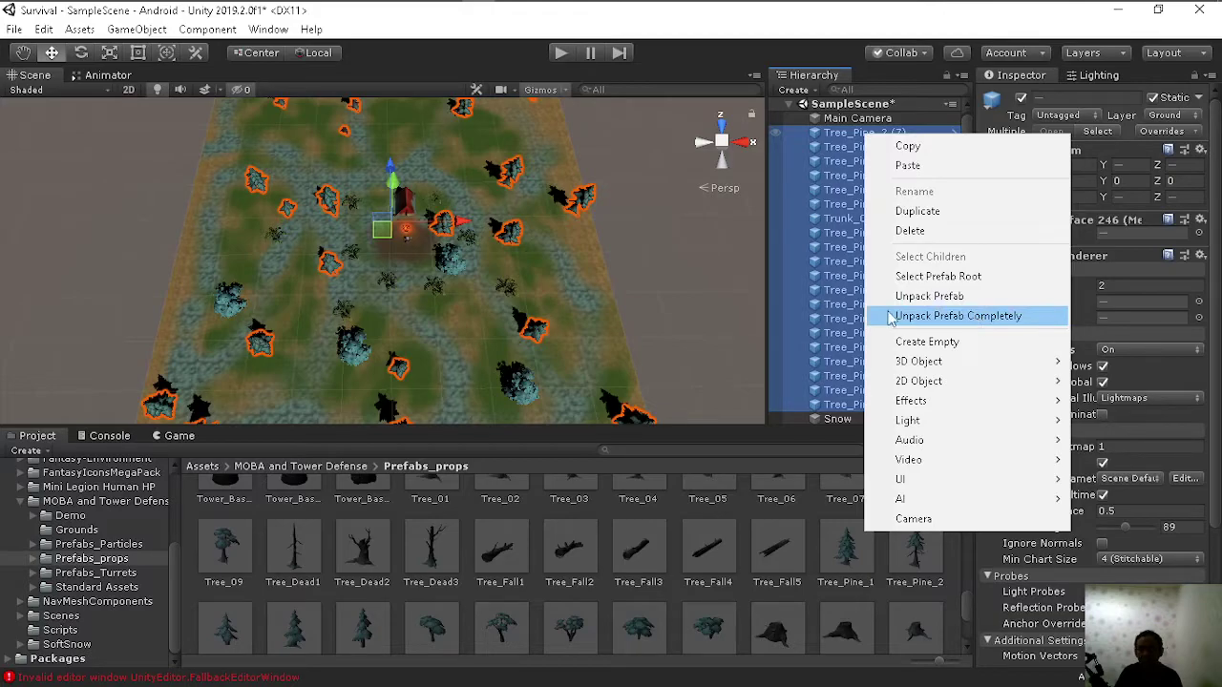
click(1000, 316)
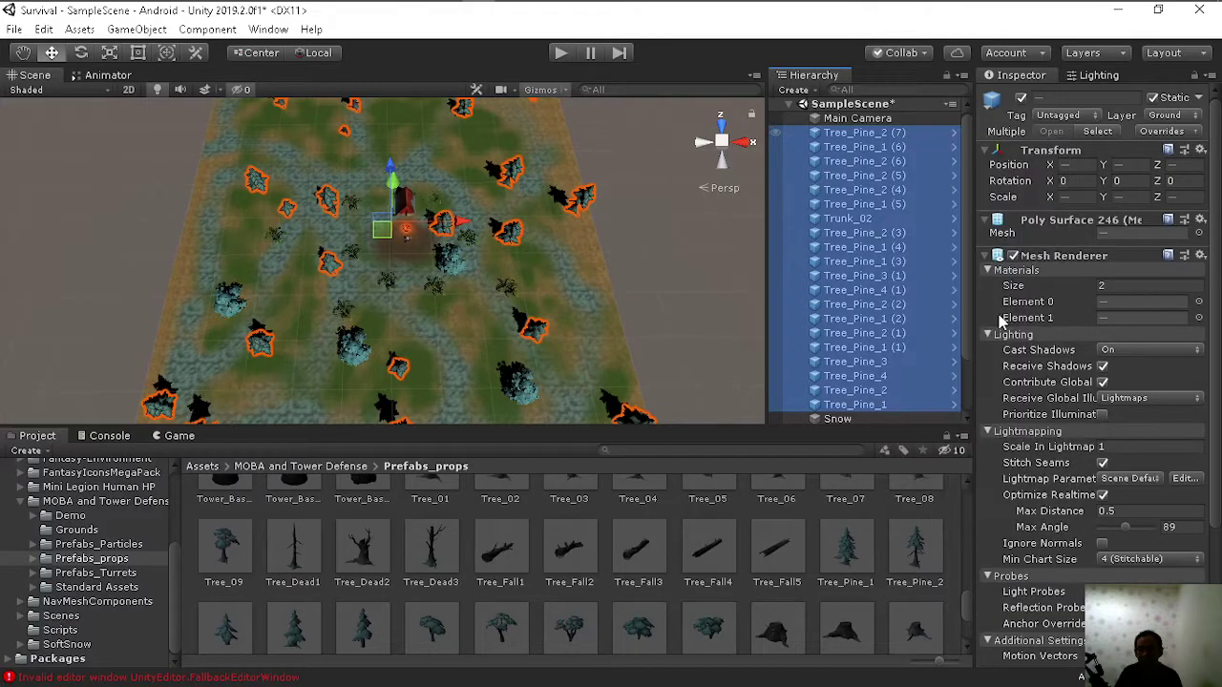
scroll(849, 382, down, 3)
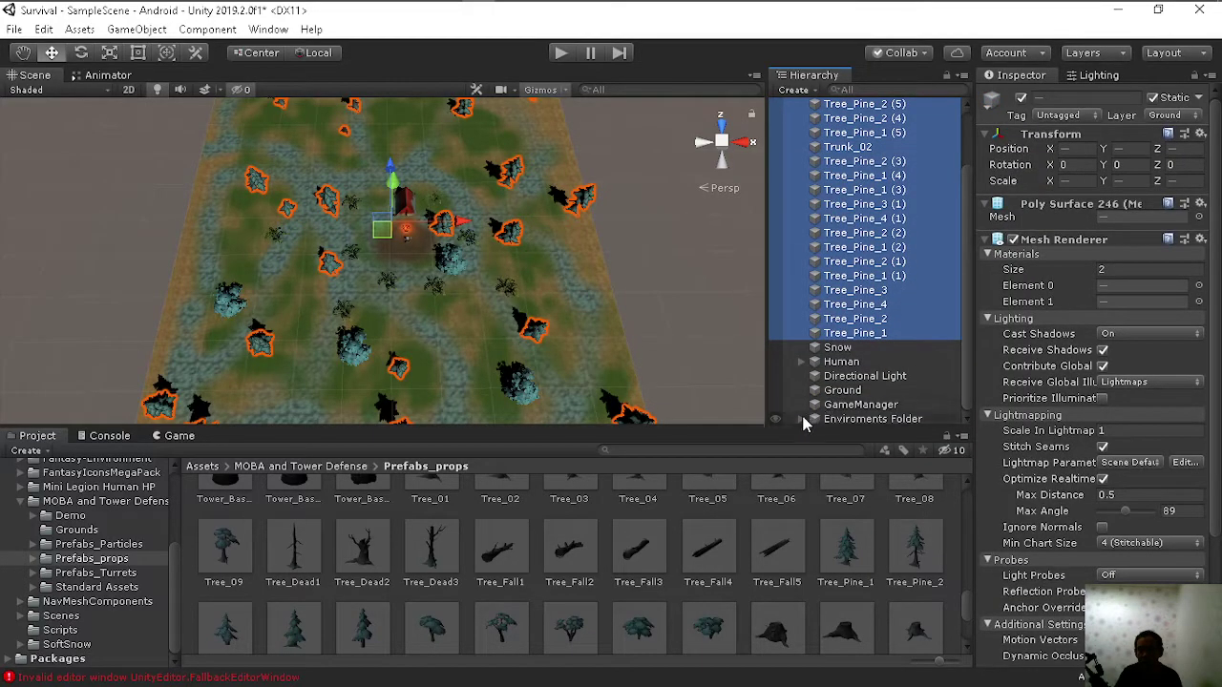
click(801, 419)
scroll(873, 334, down, 2)
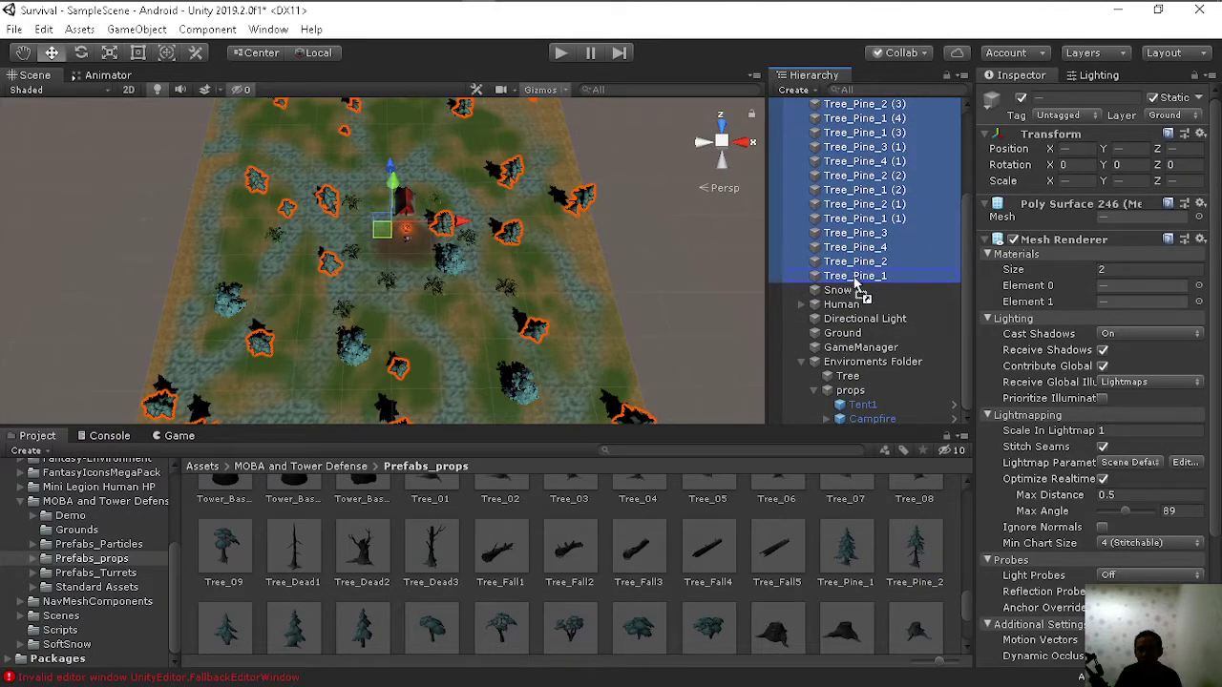
drag(860, 277, 856, 379)
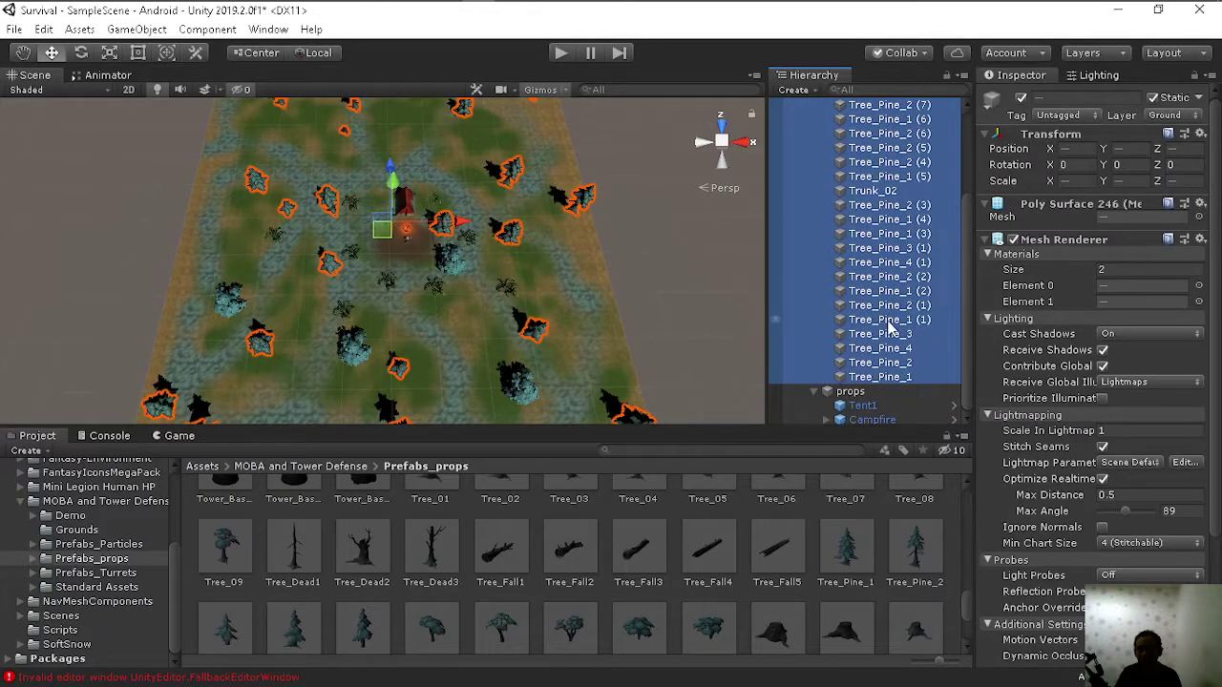
click(814, 220)
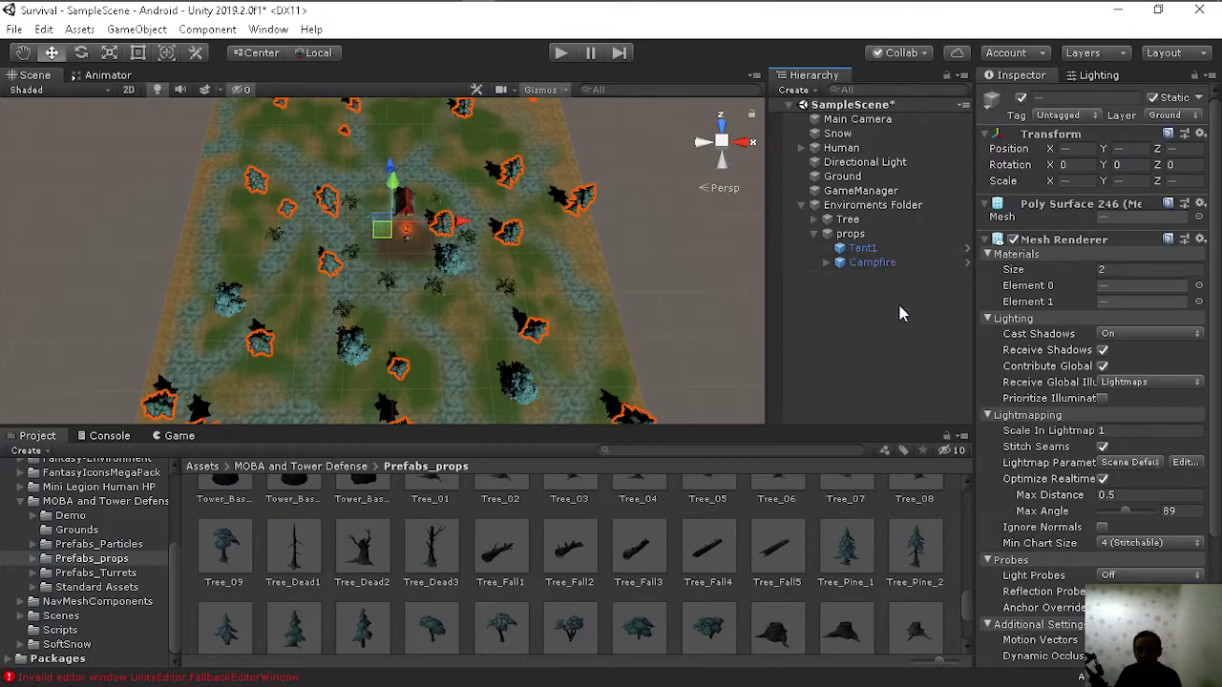
Step: Completely unpack the props prefab holding Tent1 and Campfire, collapse it, and start Play
click(901, 311)
click(872, 263)
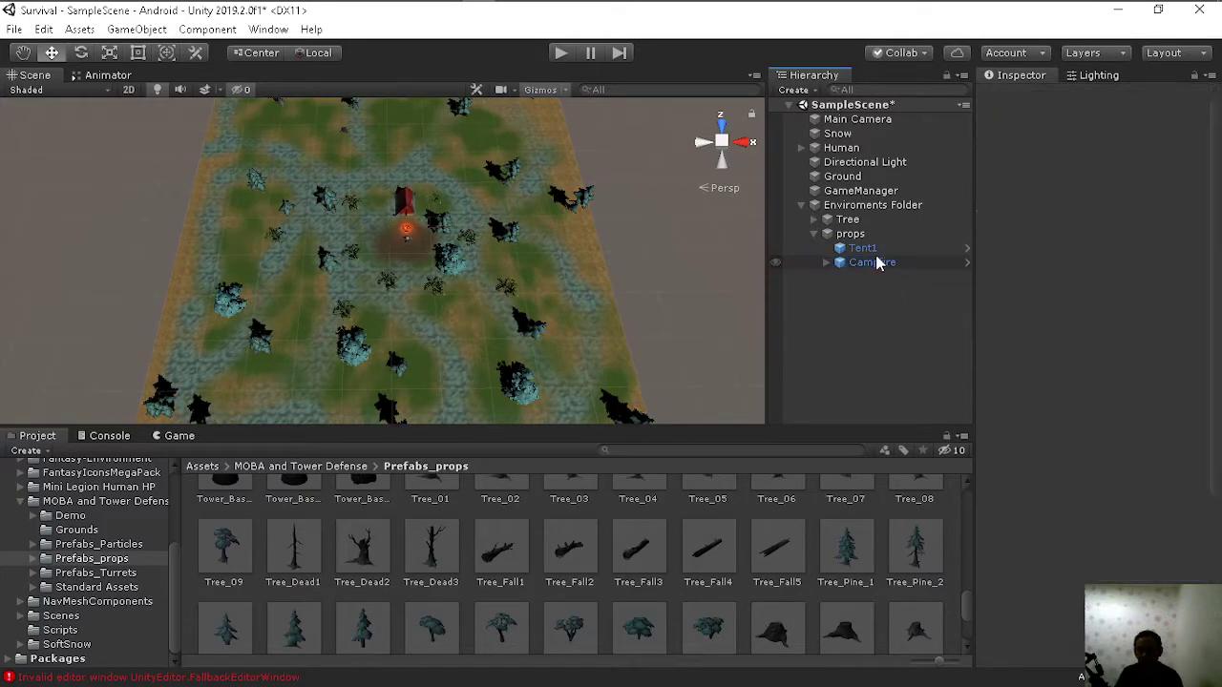
click(871, 251)
right_click(863, 261)
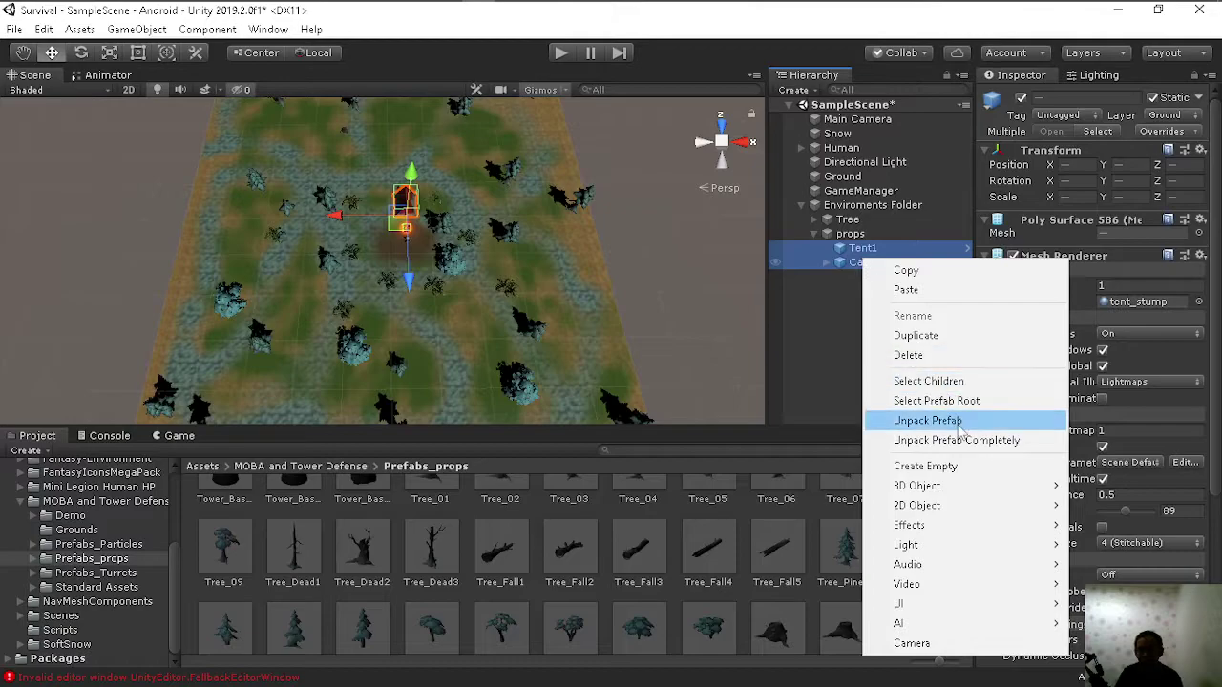
click(961, 441)
click(814, 234)
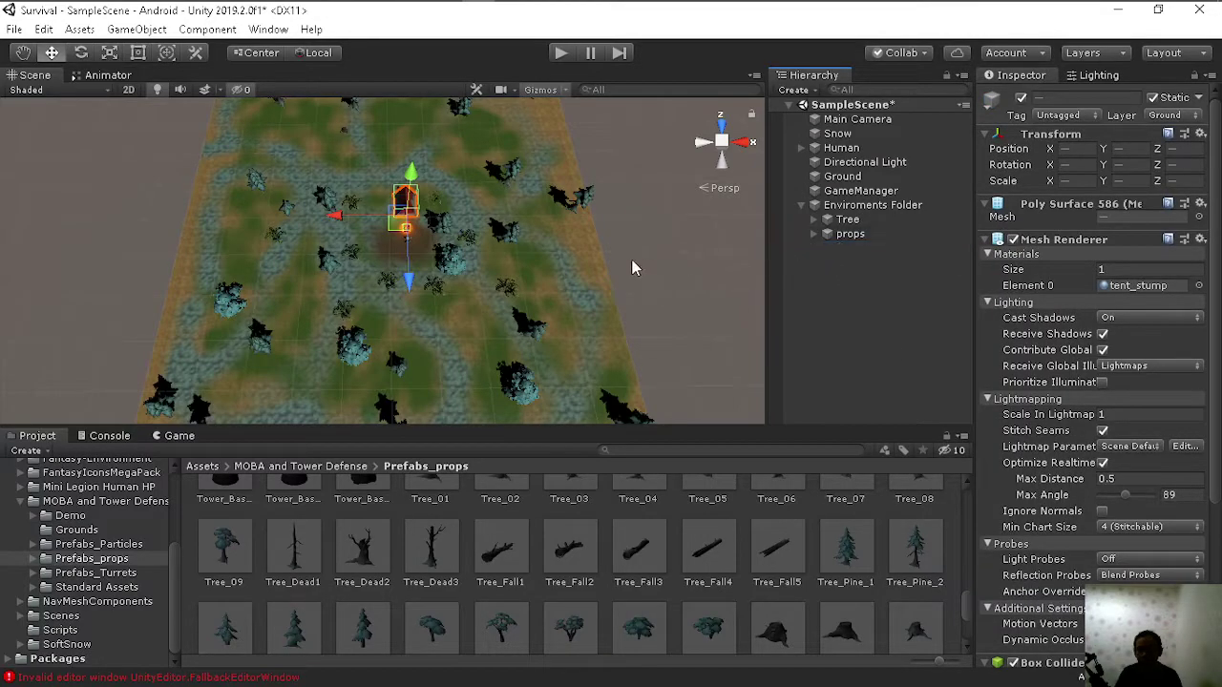
click(562, 56)
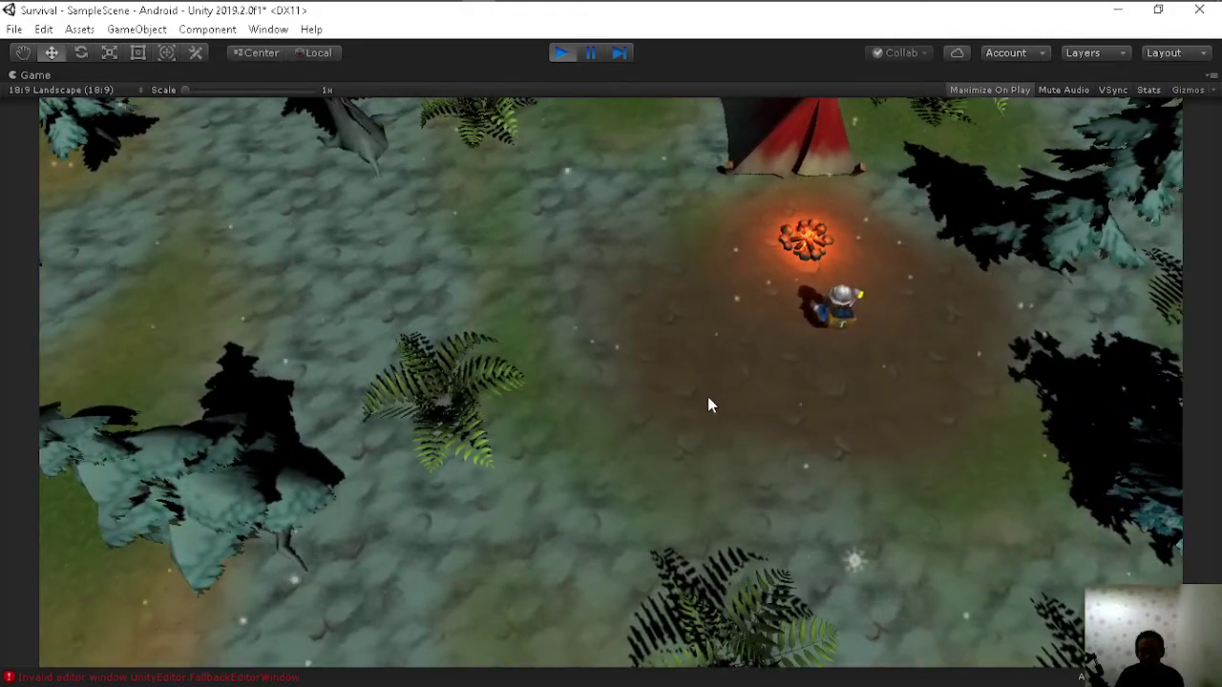
Step: Walk the character to a spot, stop the game, and enable Ground's Nav Mesh Surface
click(708, 392)
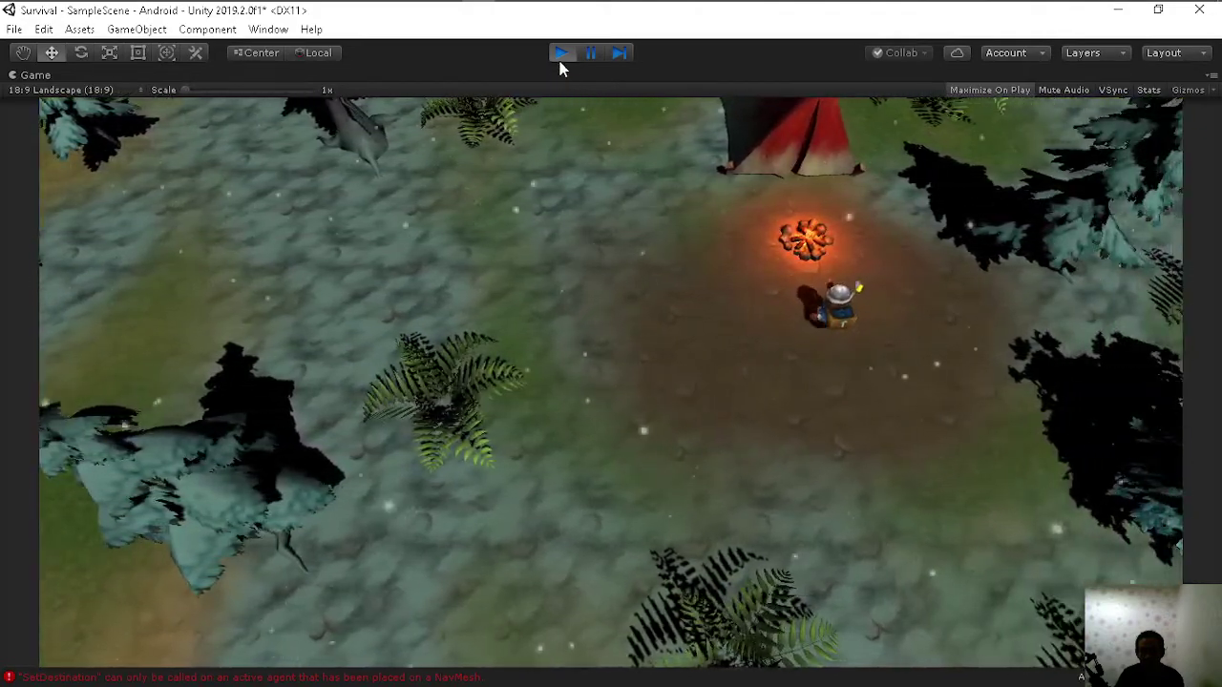
click(561, 52)
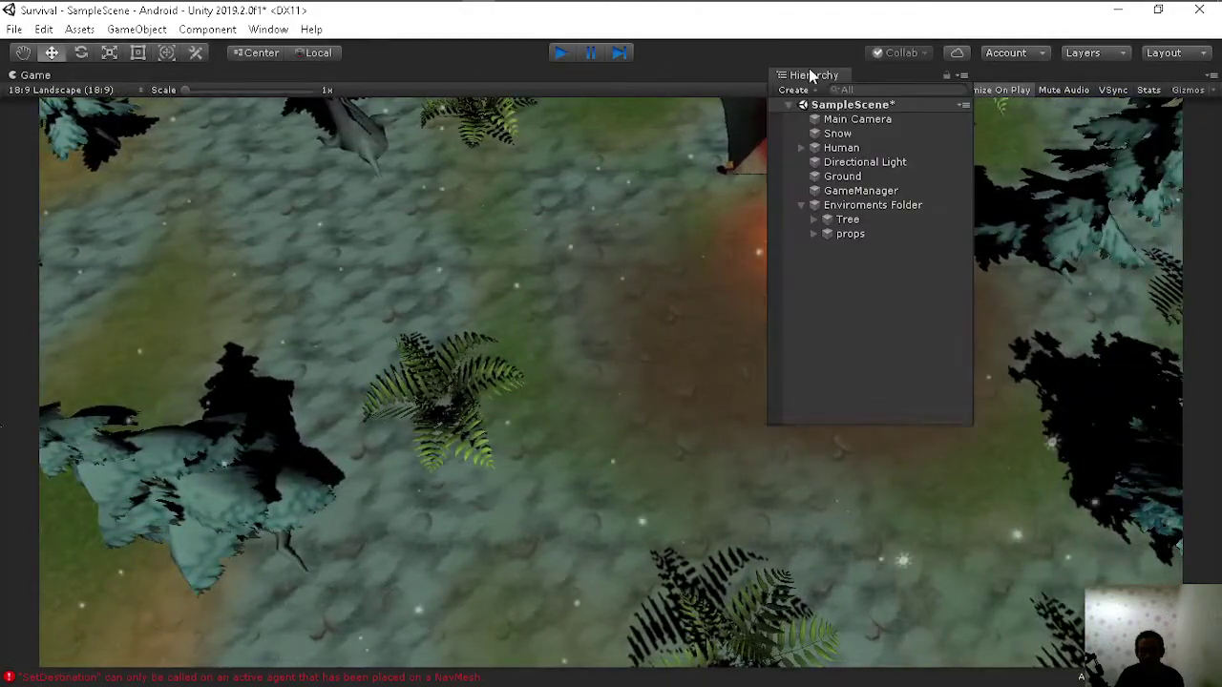
click(1013, 307)
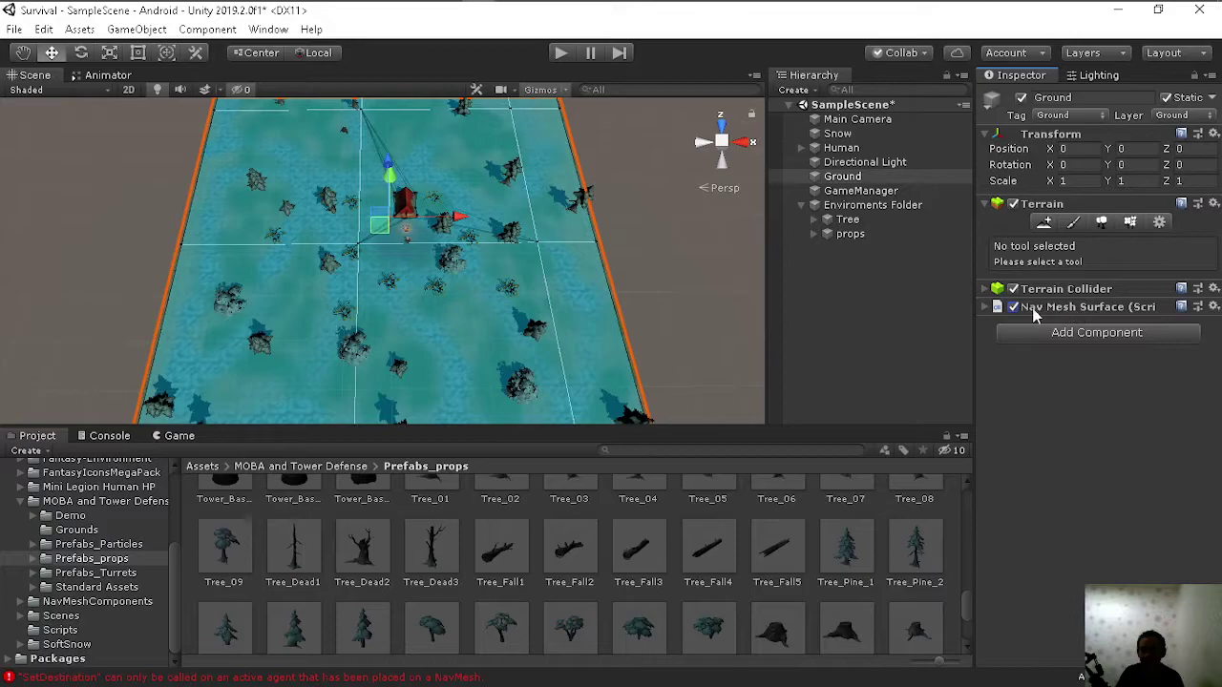
Step: Toggle the Ground's Nav Mesh Surface checkbox off and on, then play the scene again
scroll(553, 336, up, 3)
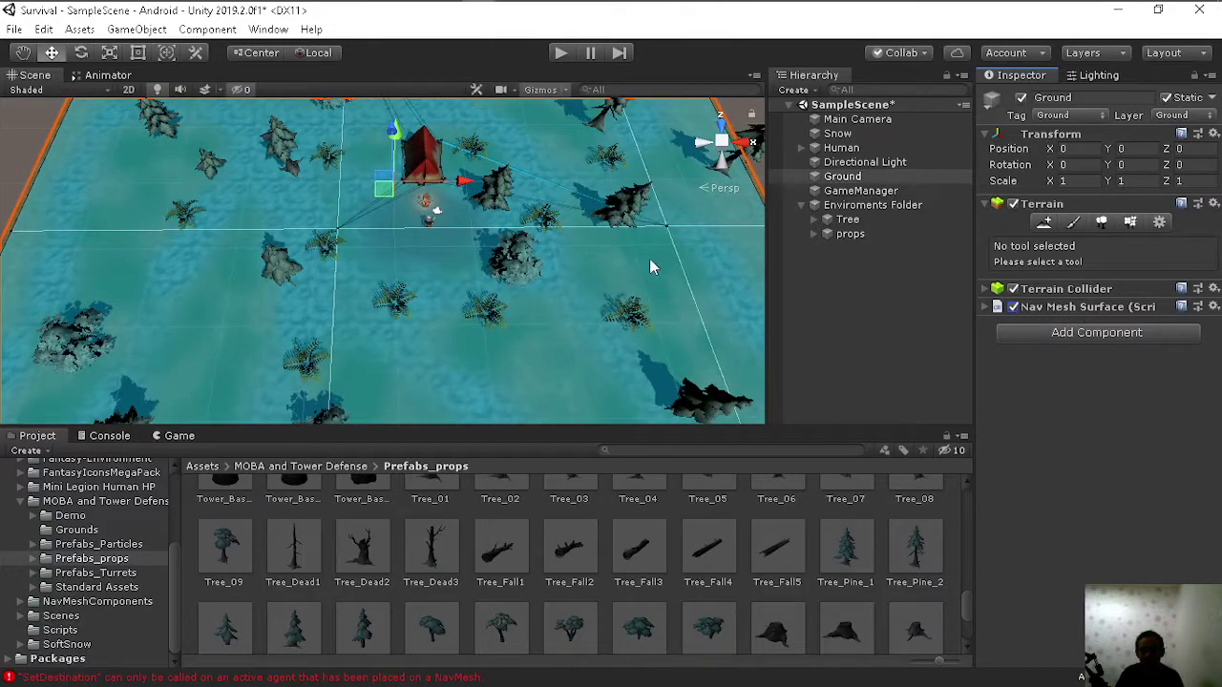
click(1013, 306)
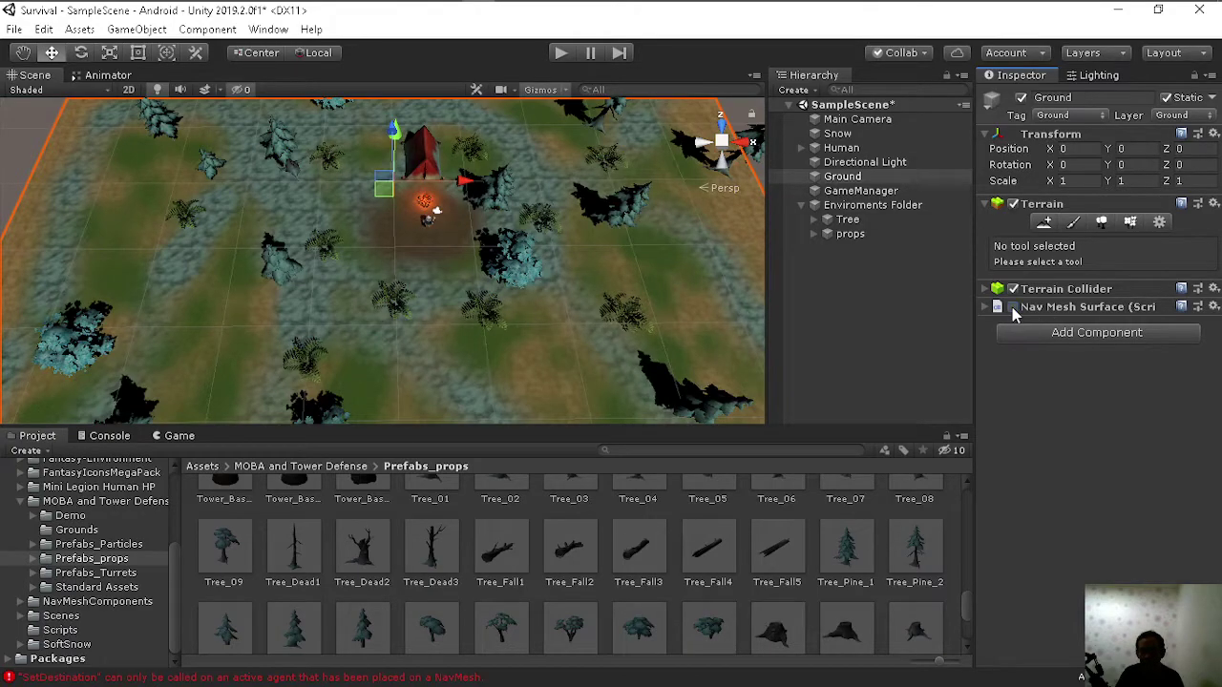
click(1013, 306)
click(561, 56)
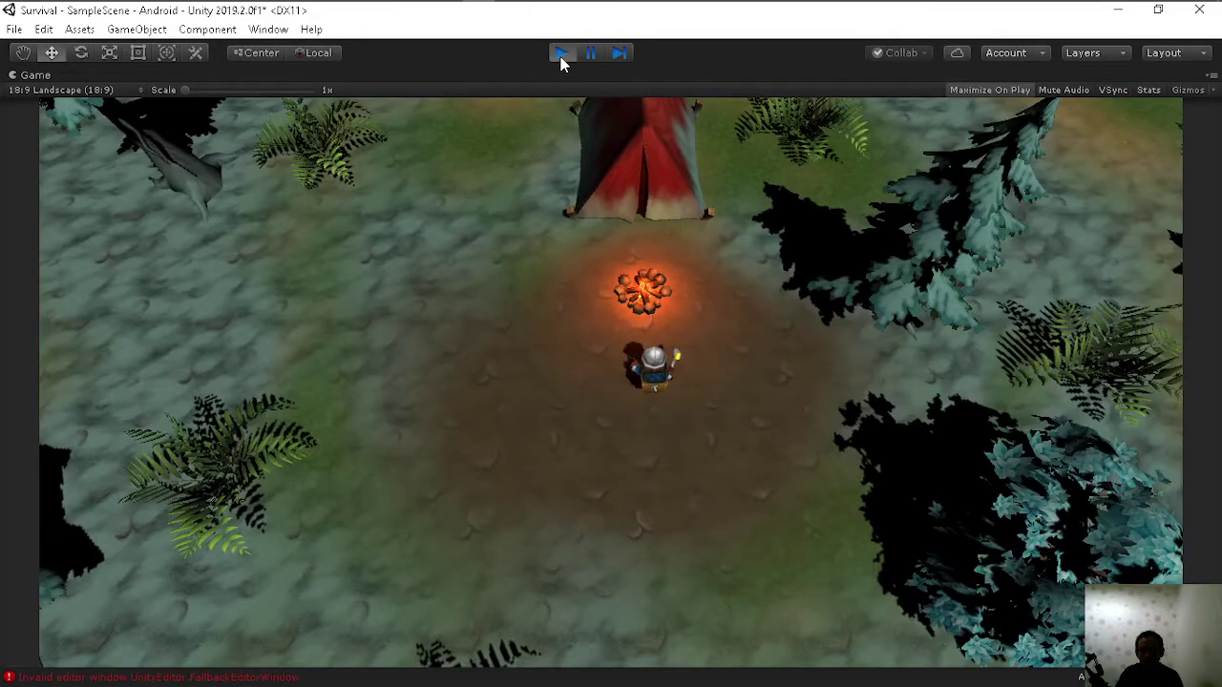
Step: Walk the character right, down past the blue tree, then left across the forest
click(874, 386)
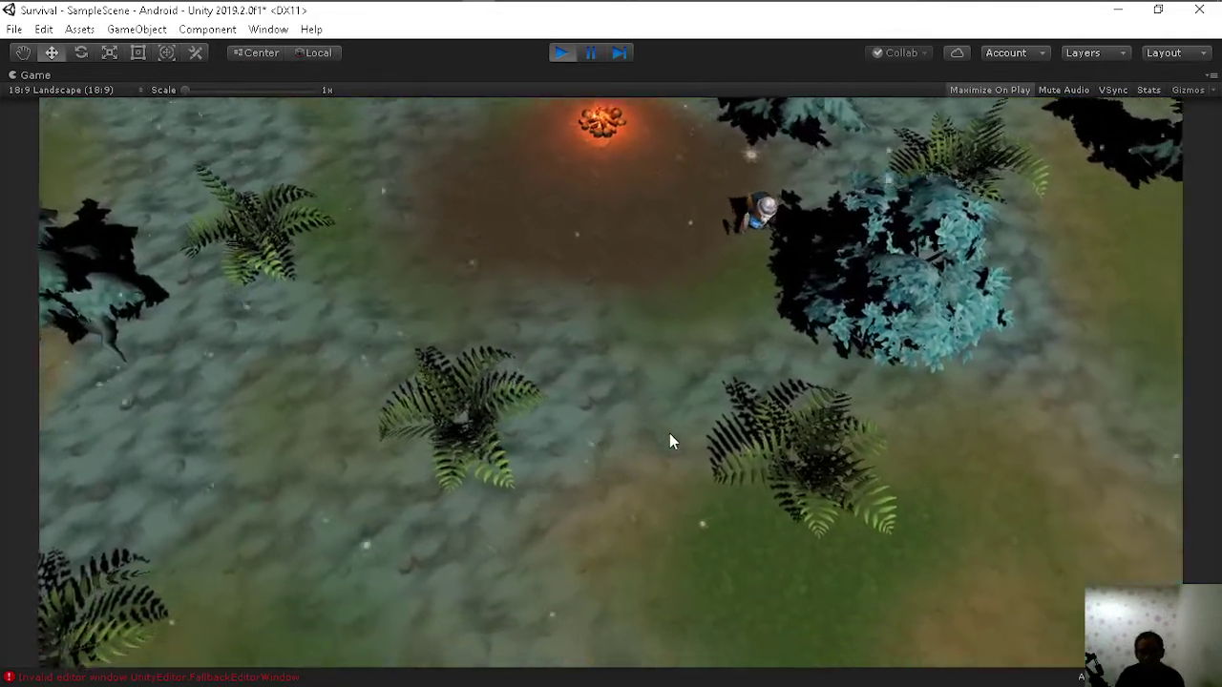
click(884, 419)
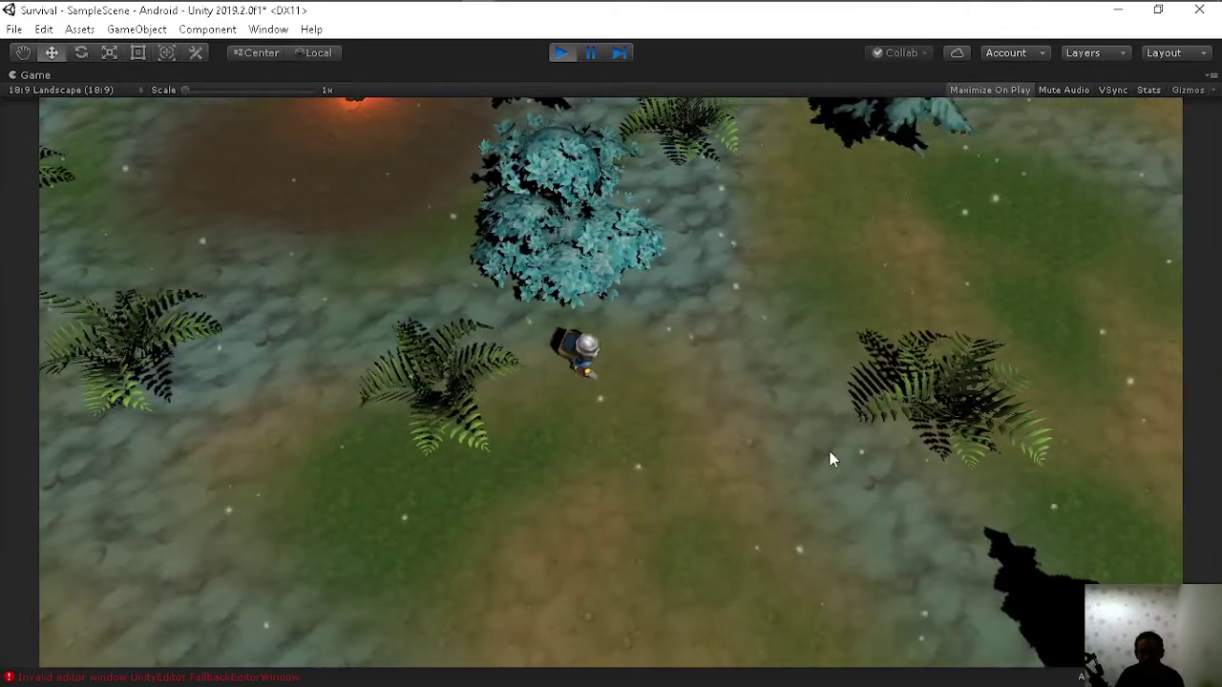
click(811, 460)
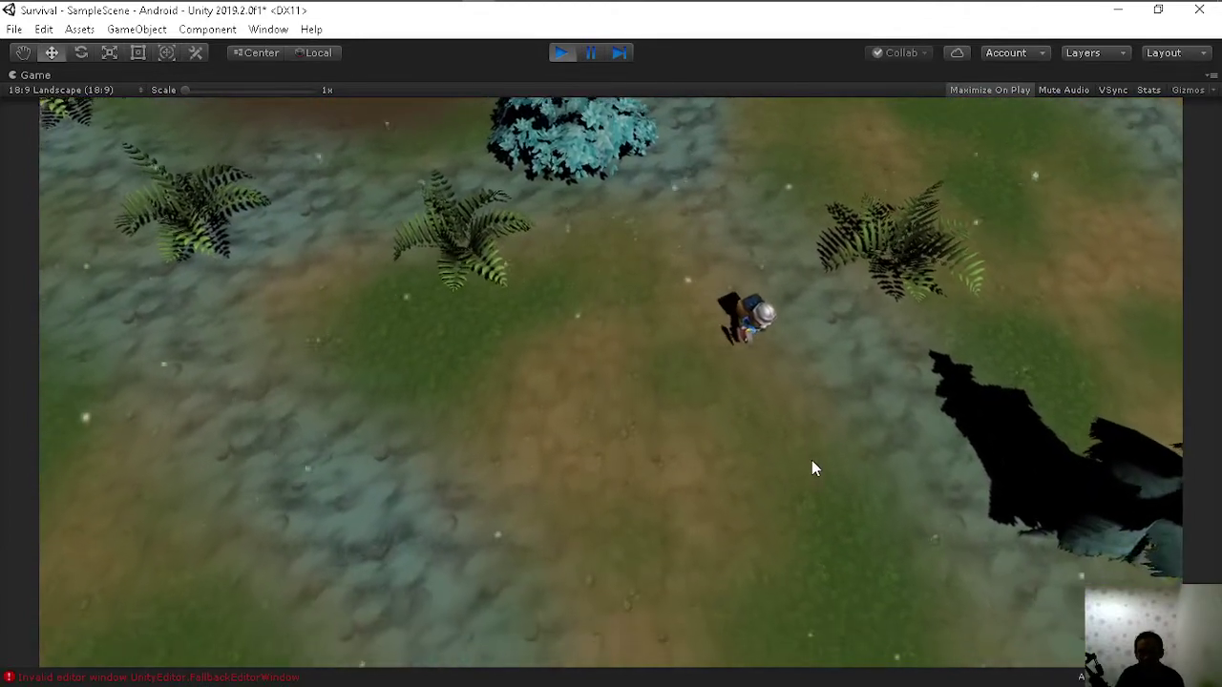
click(811, 460)
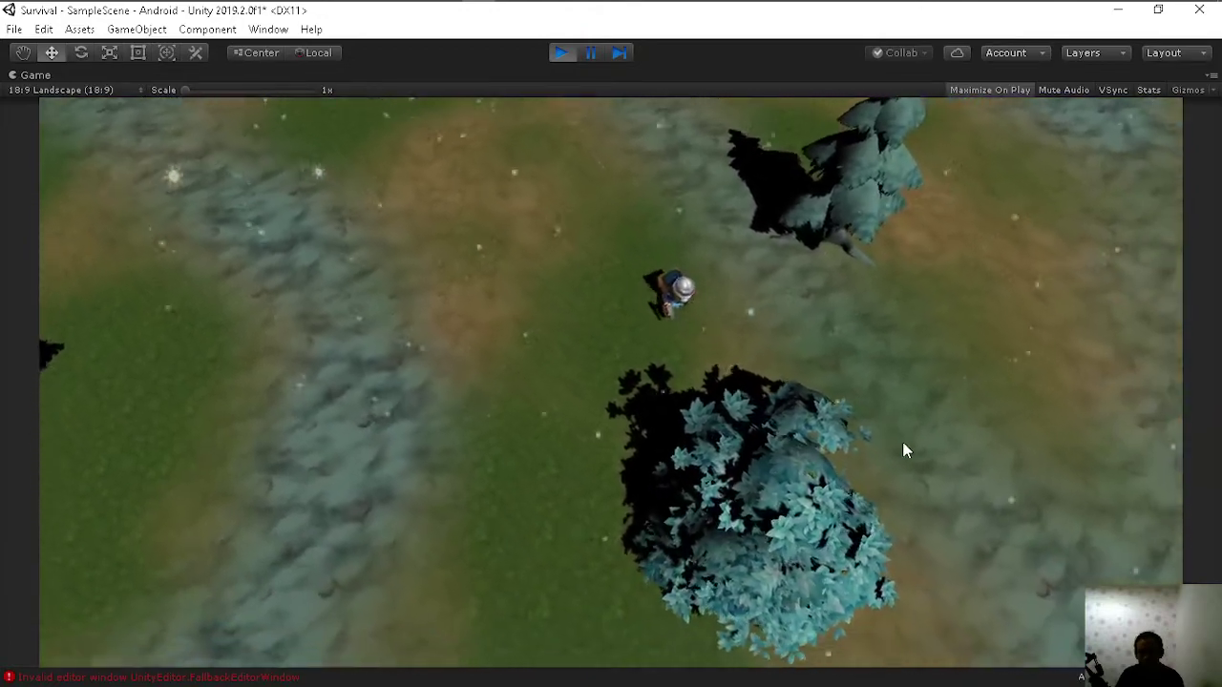
click(905, 451)
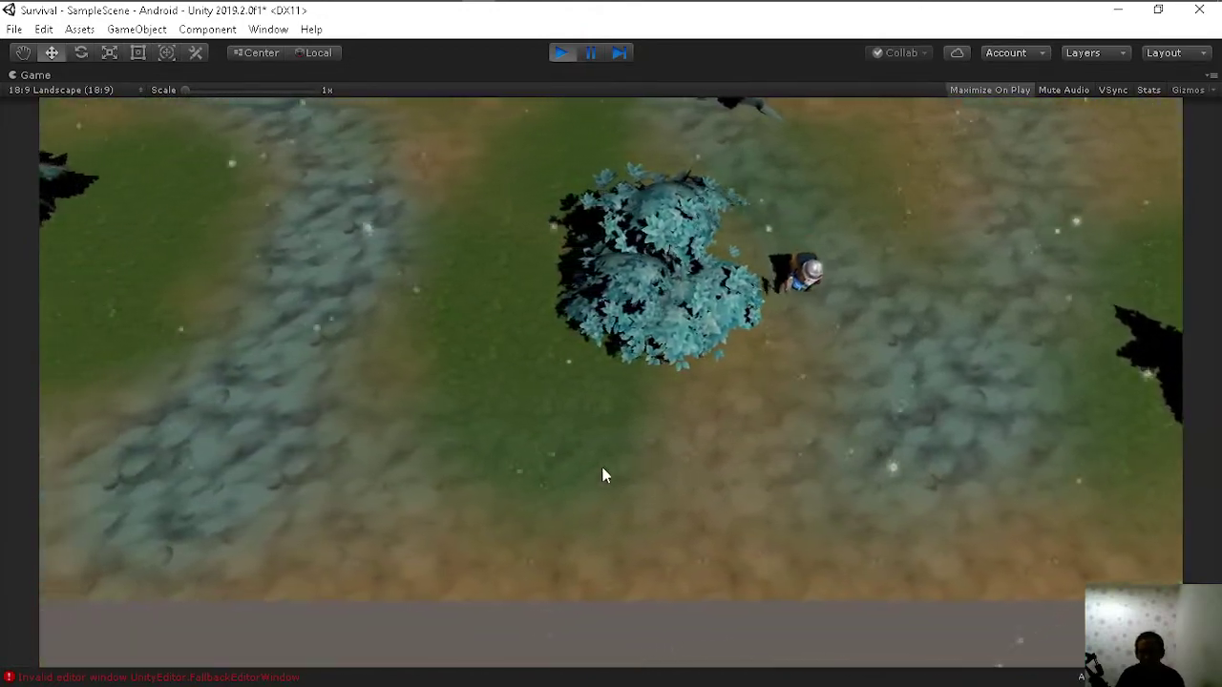
click(604, 474)
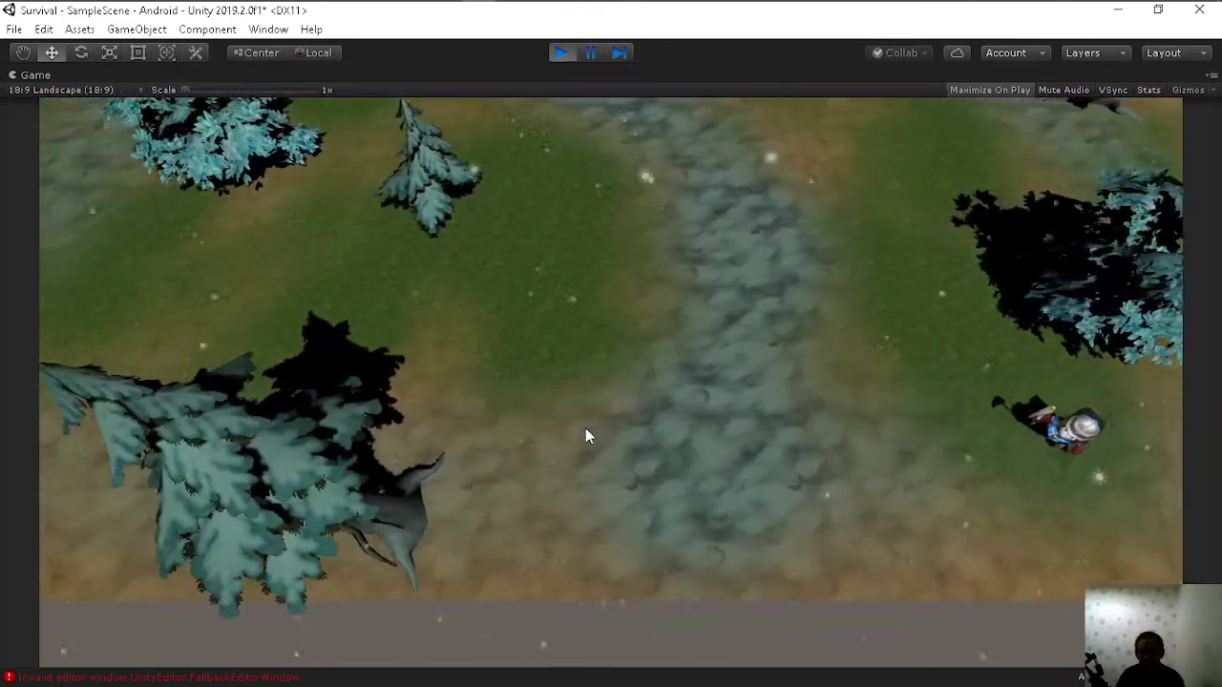
click(660, 389)
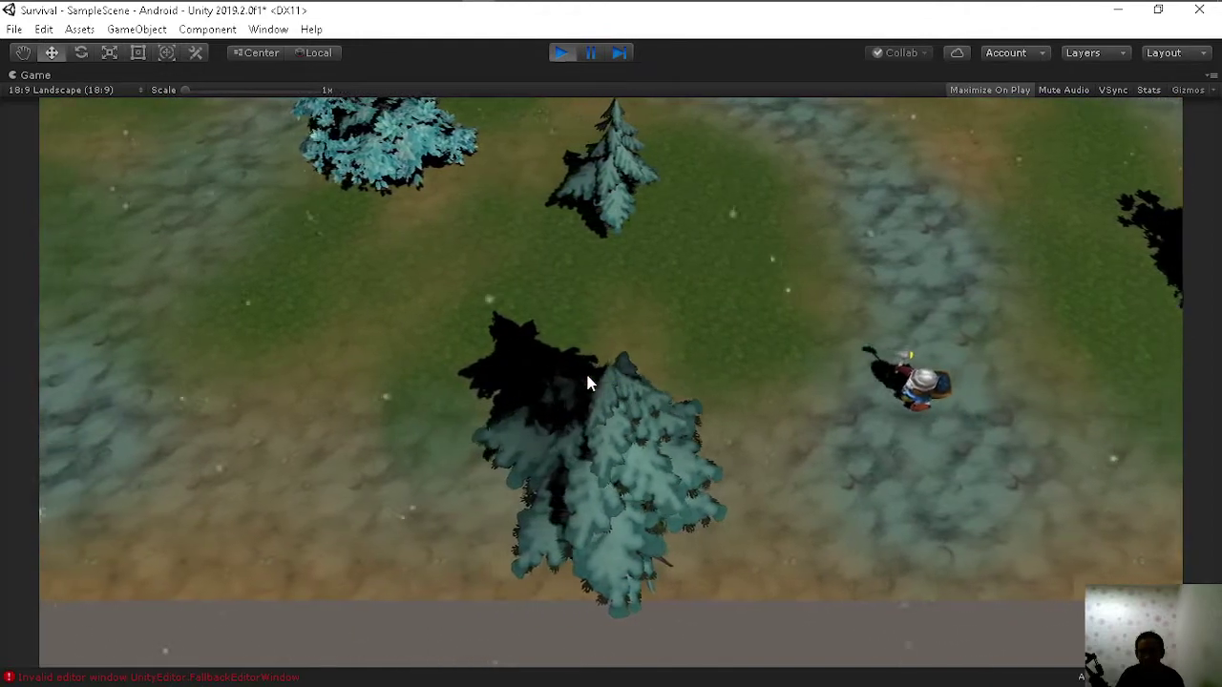
click(588, 382)
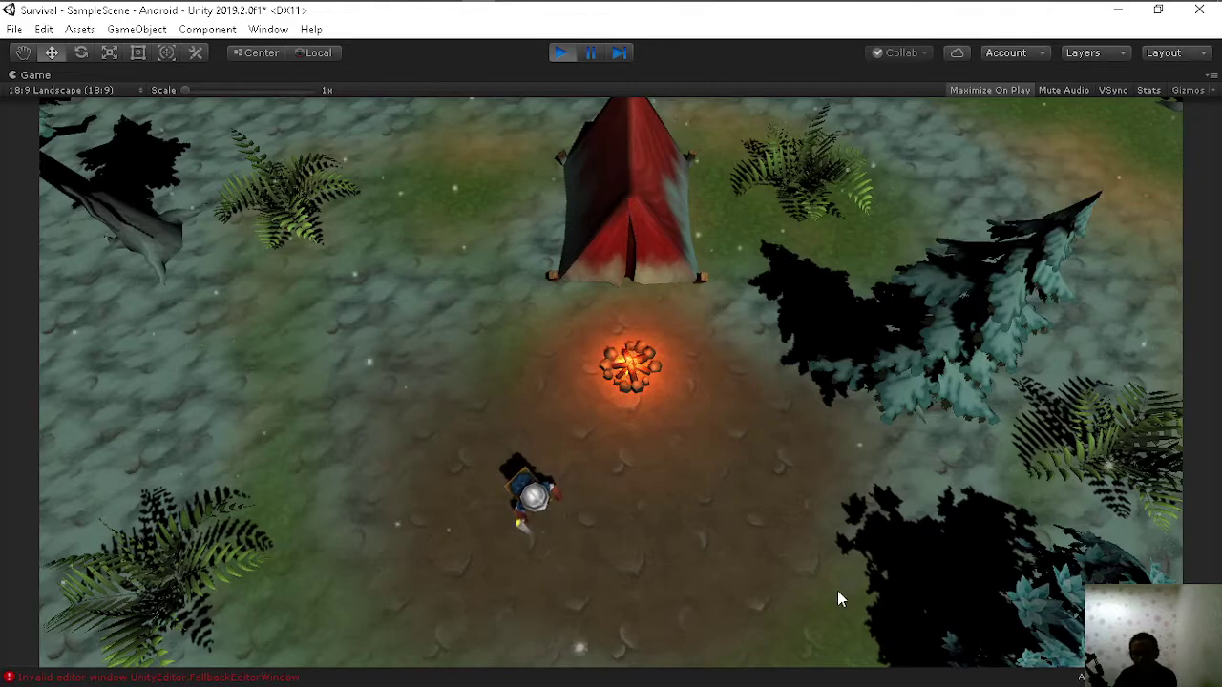
Step: Keep the Game view at 18:9 Landscape and stop the running game
click(41, 88)
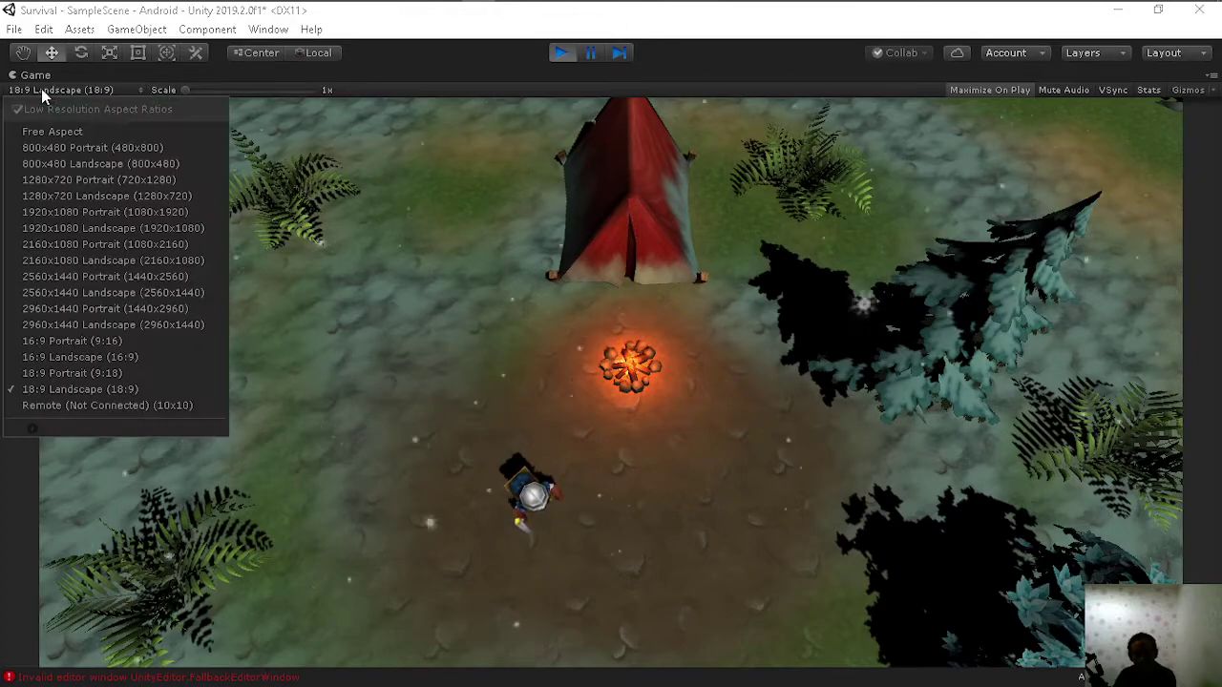
click(325, 178)
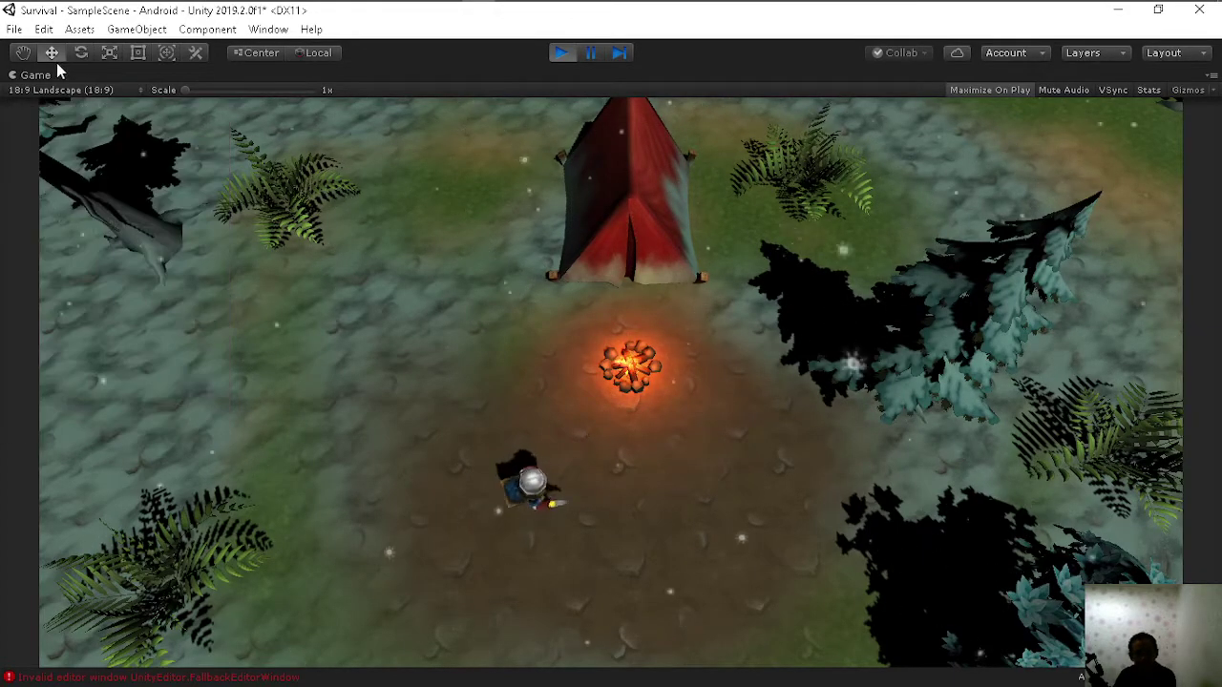
click(561, 56)
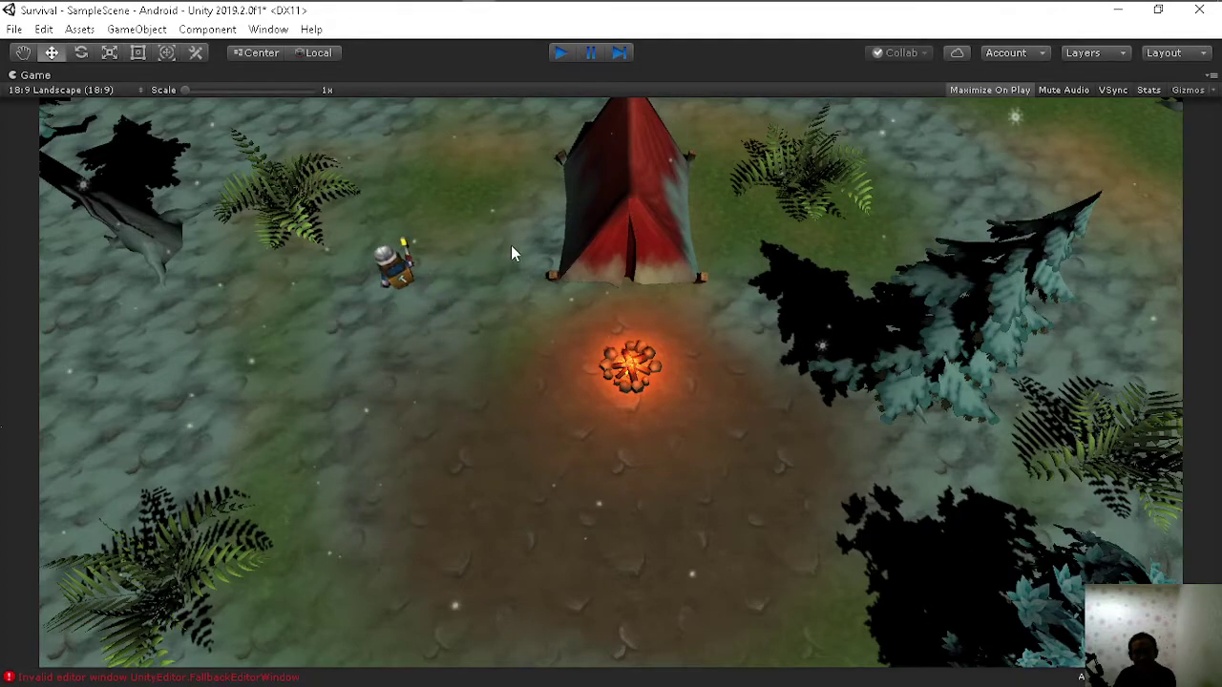
Step: In the bottom Game view, alternate between 18:9 Portrait and 18:9 Landscape, ending on Landscape
click(178, 438)
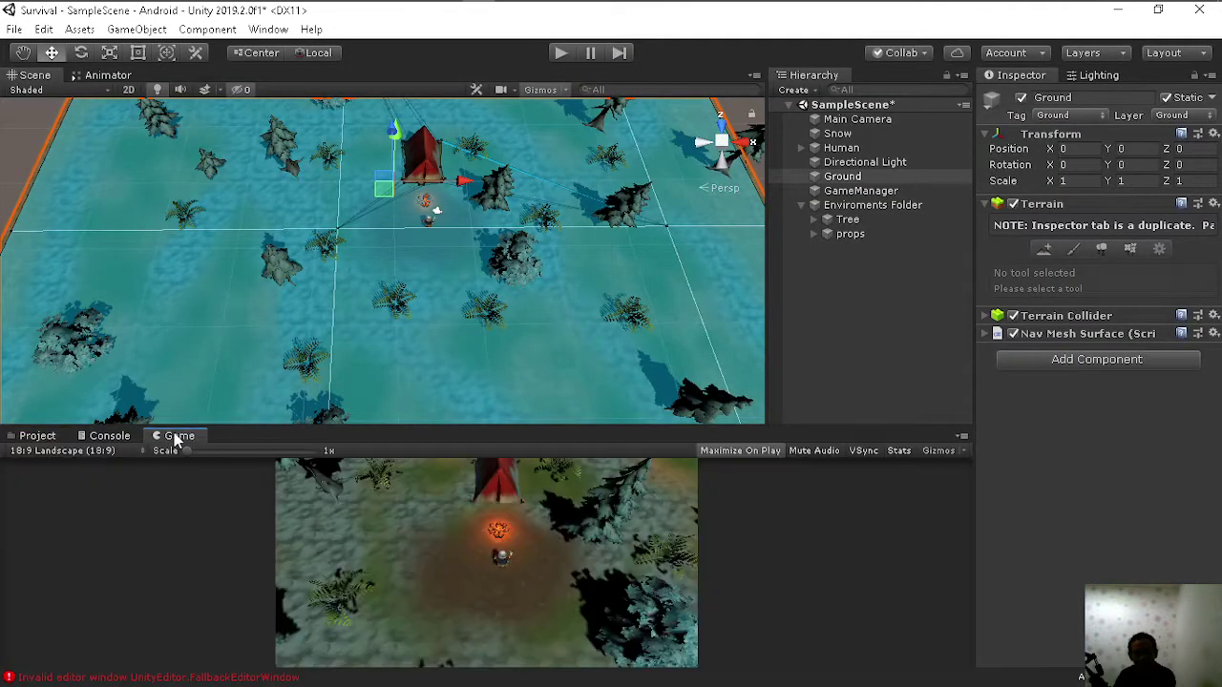
click(65, 452)
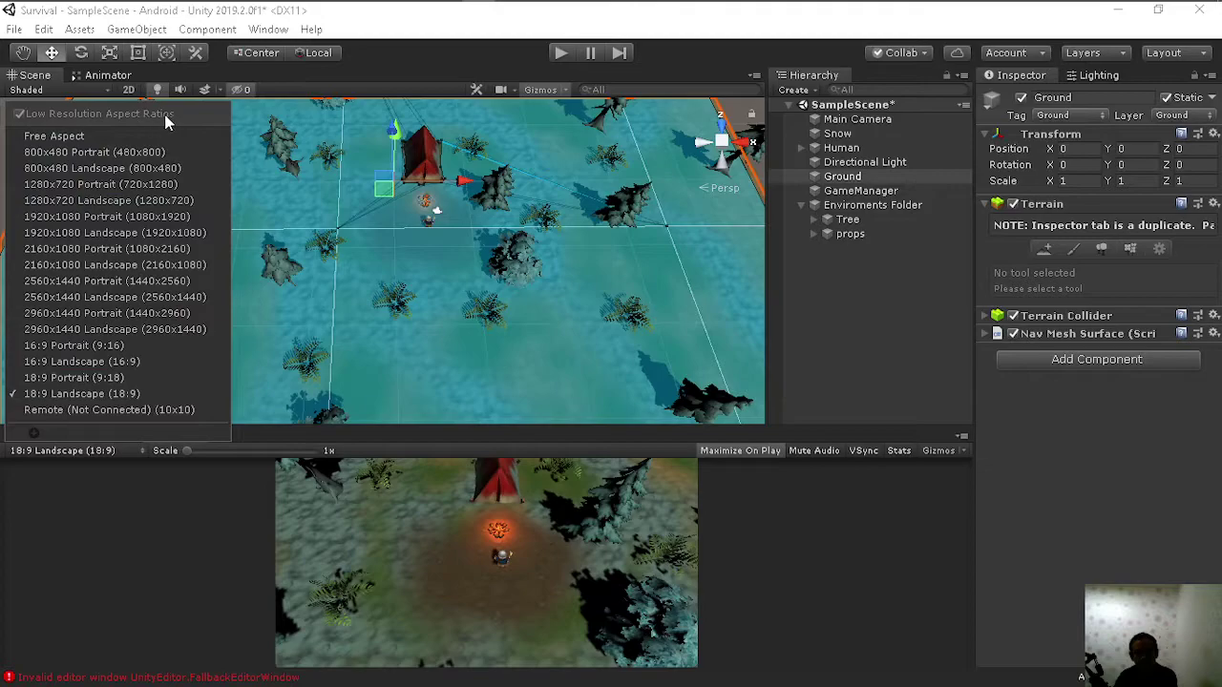
click(72, 378)
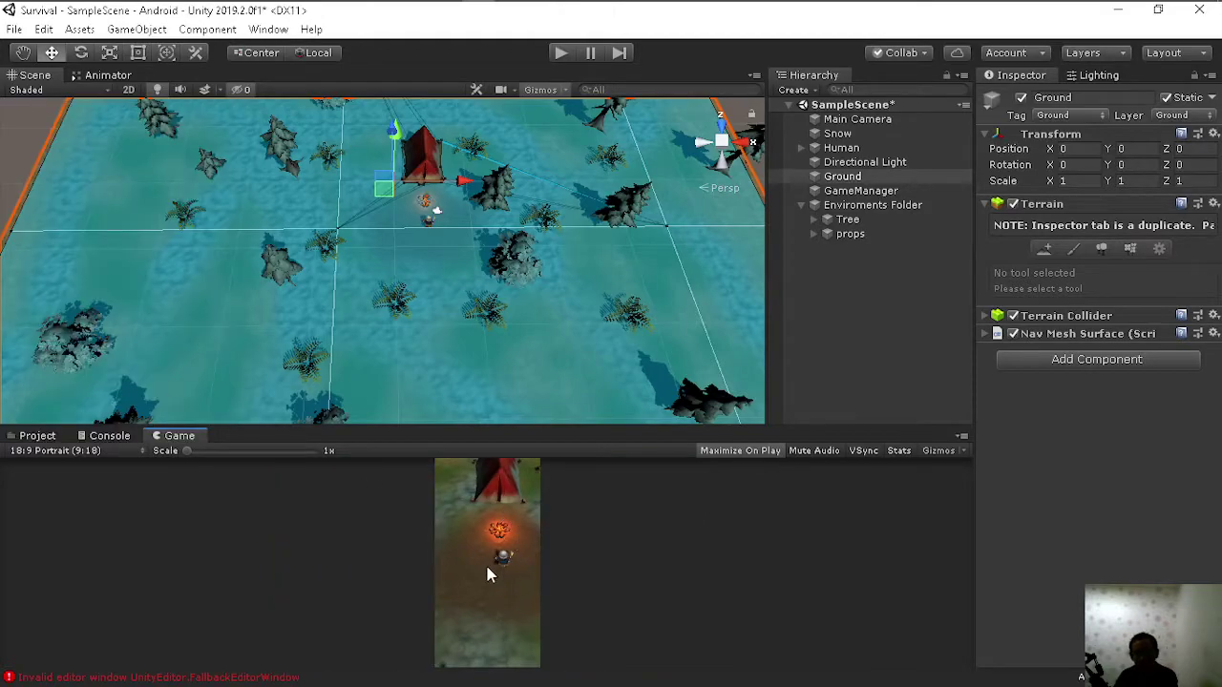
click(118, 453)
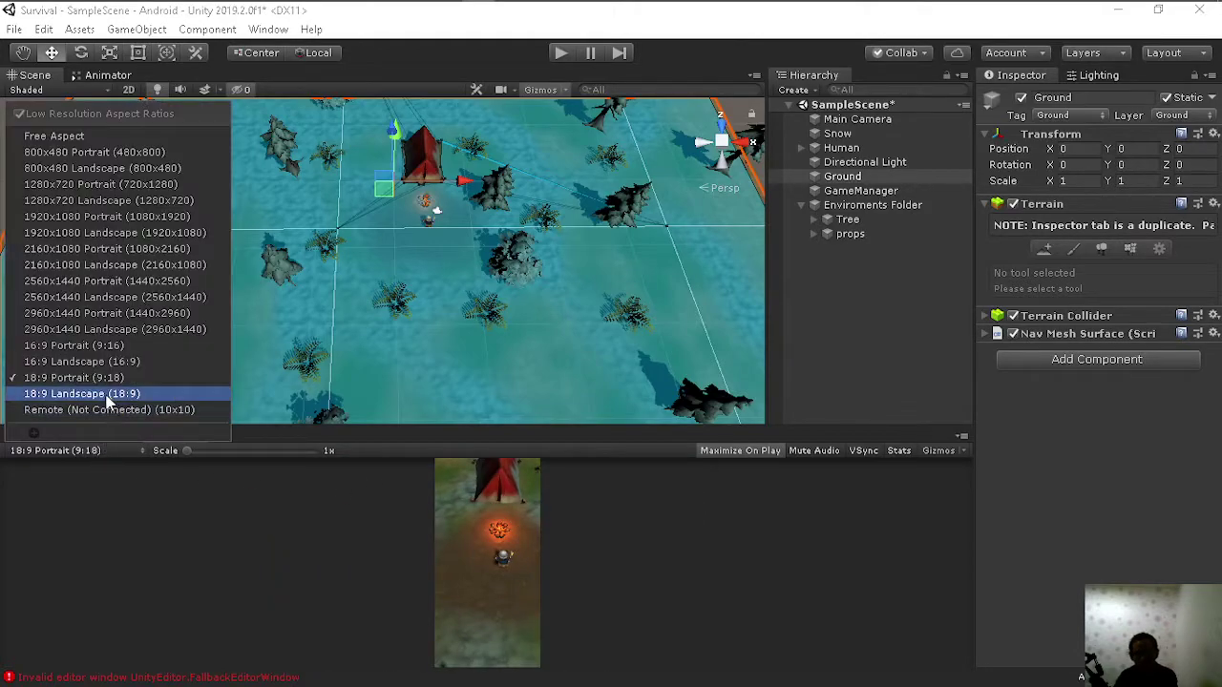
click(108, 402)
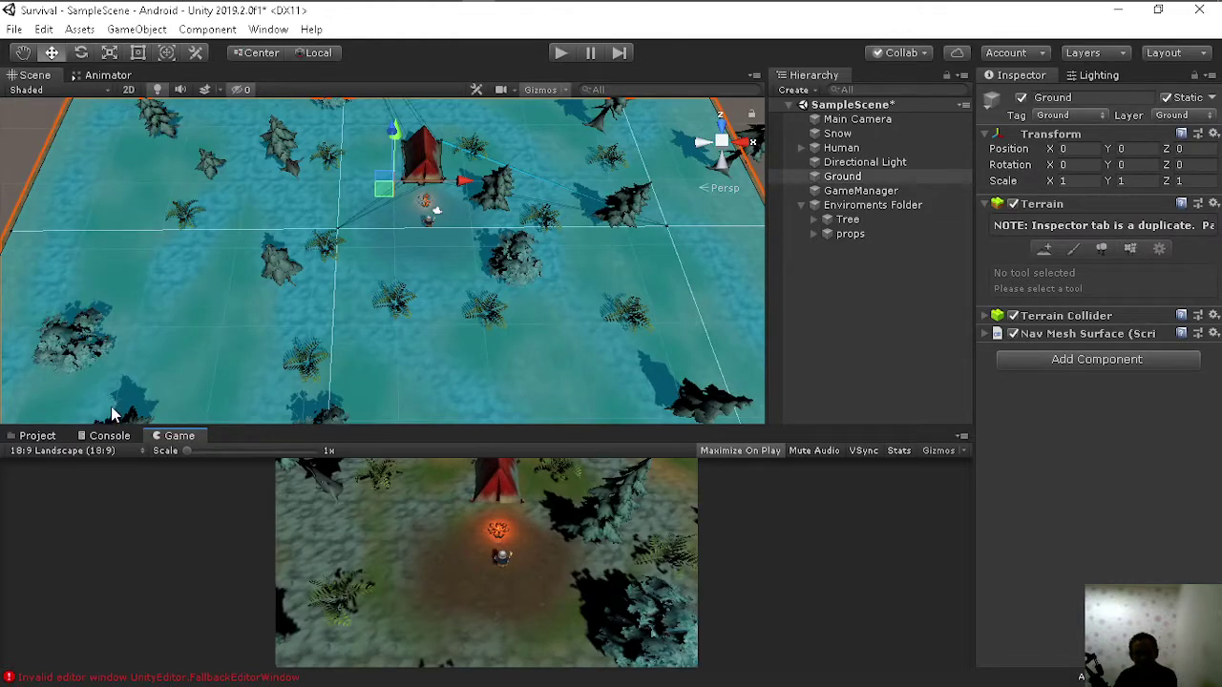
click(100, 456)
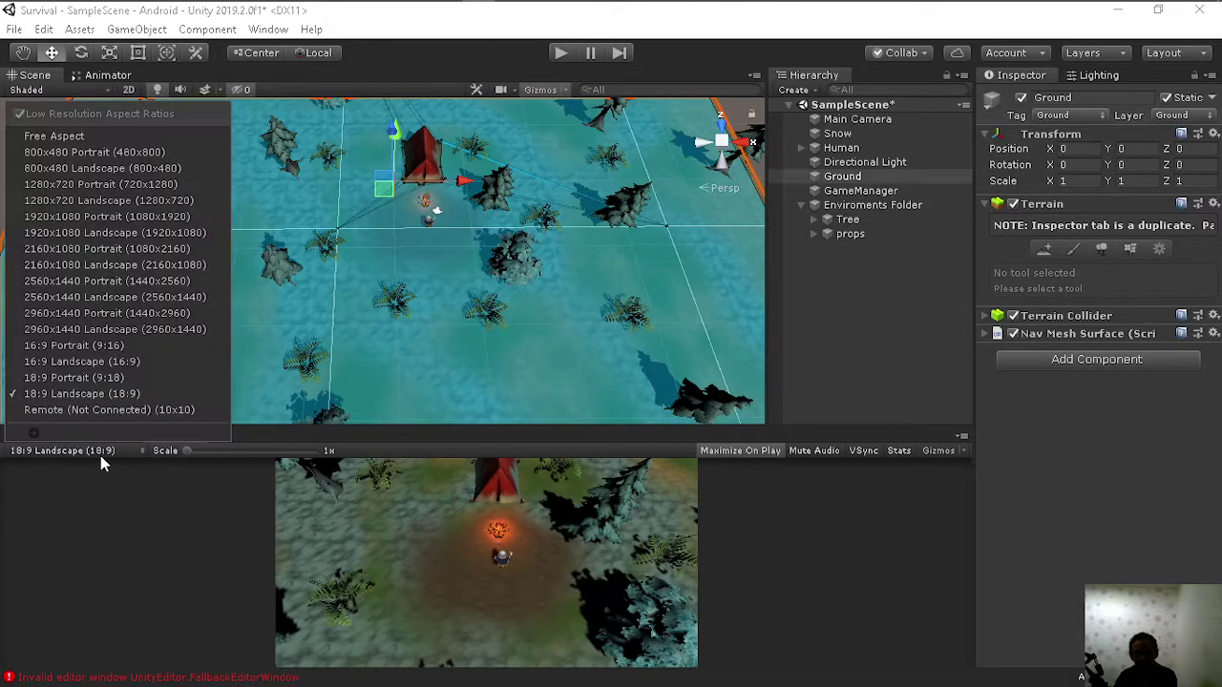
click(150, 395)
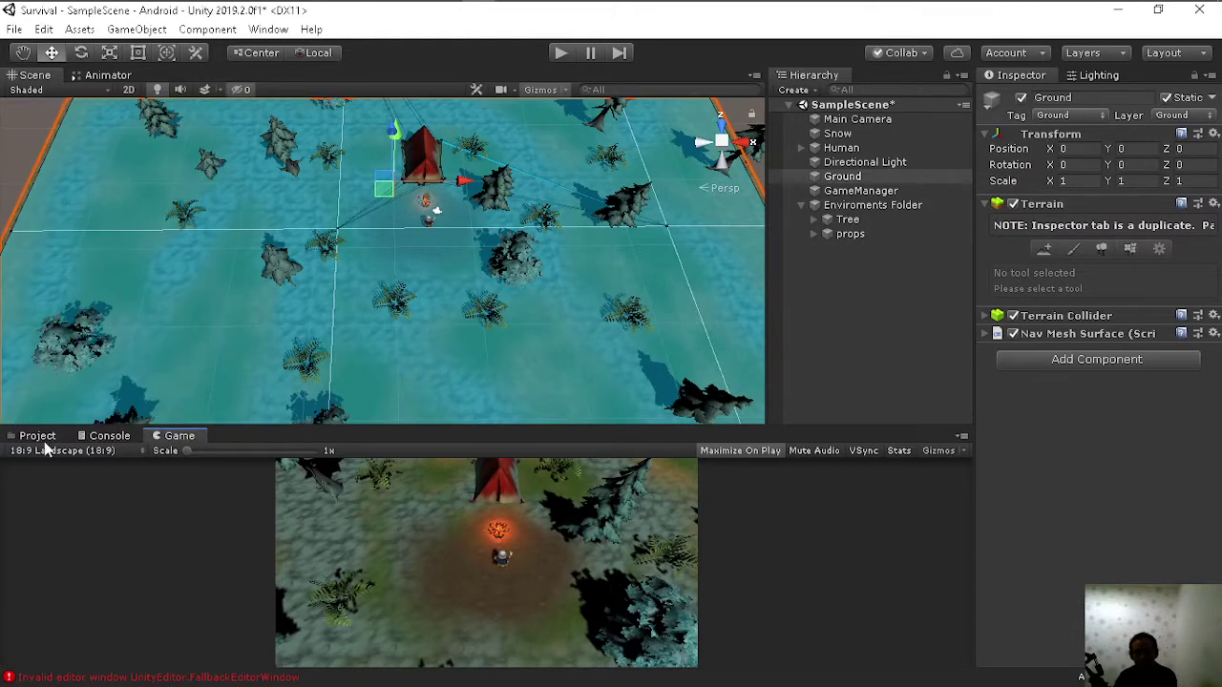
click(76, 452)
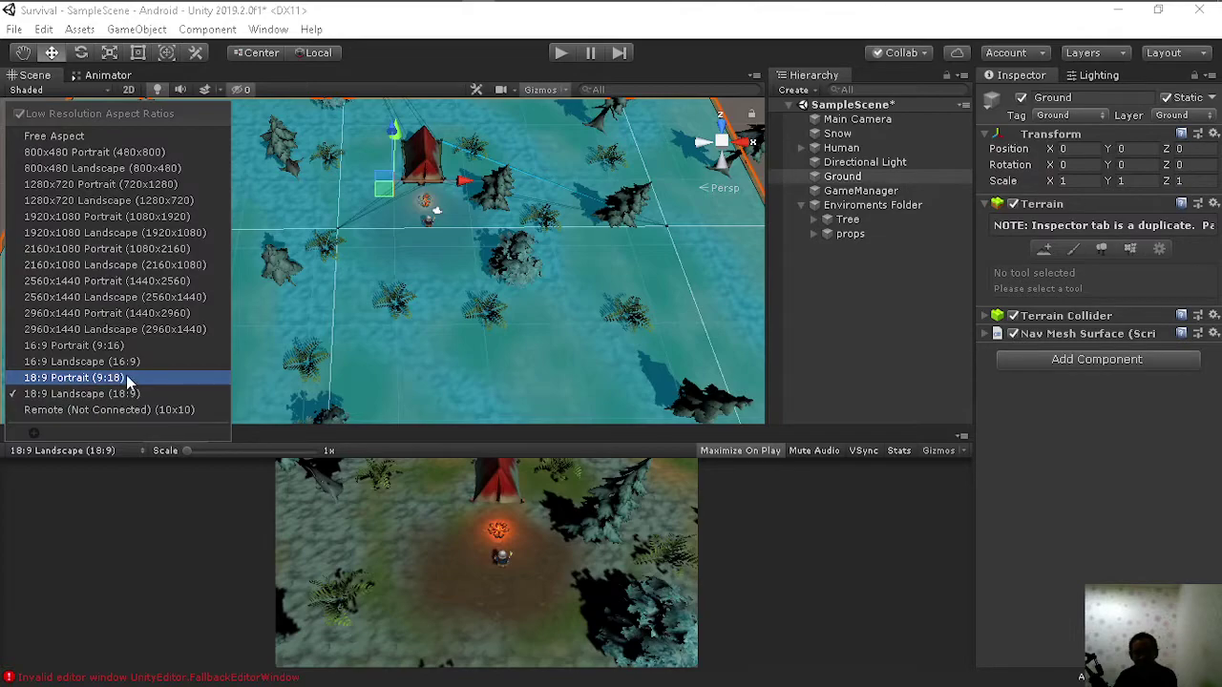
click(127, 380)
click(95, 452)
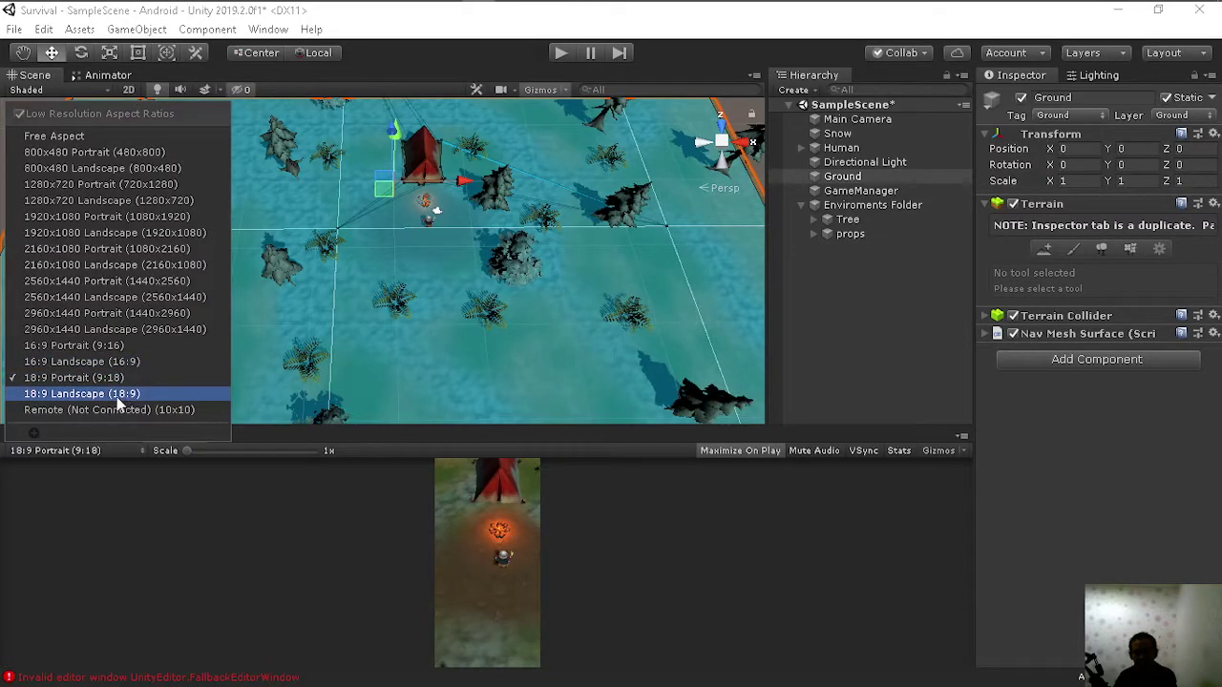
click(152, 393)
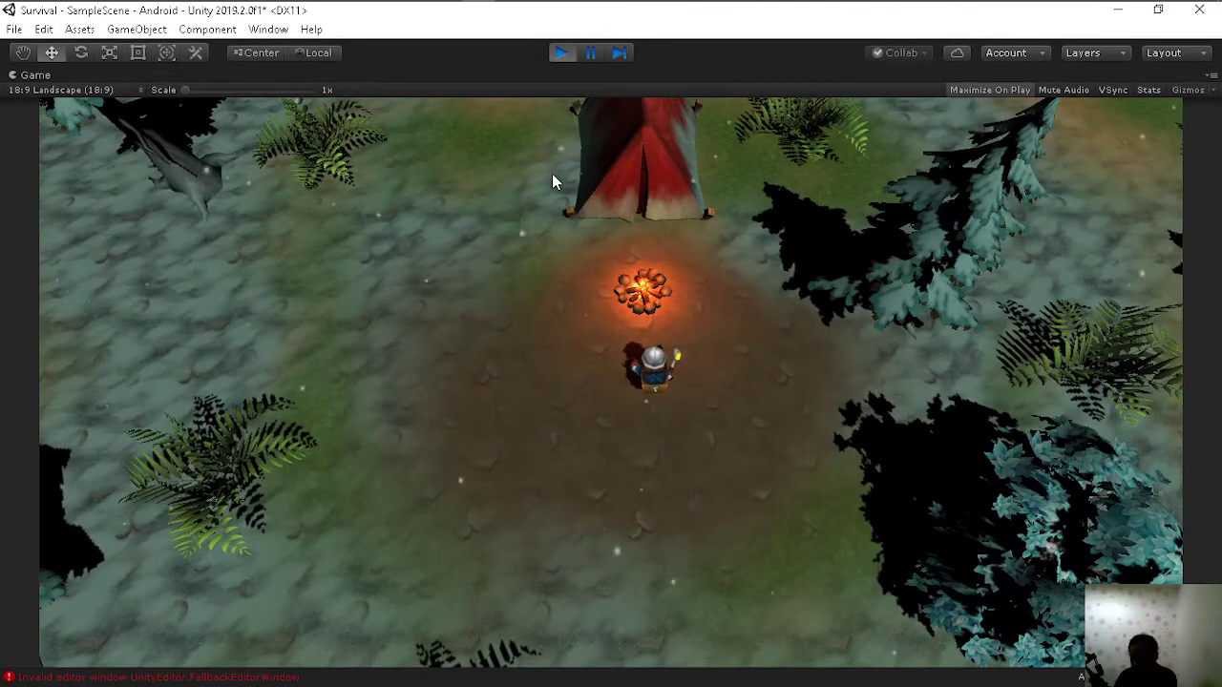
Step: Stop the game, clear the Console's logged errors, and return to the Game view
click(560, 55)
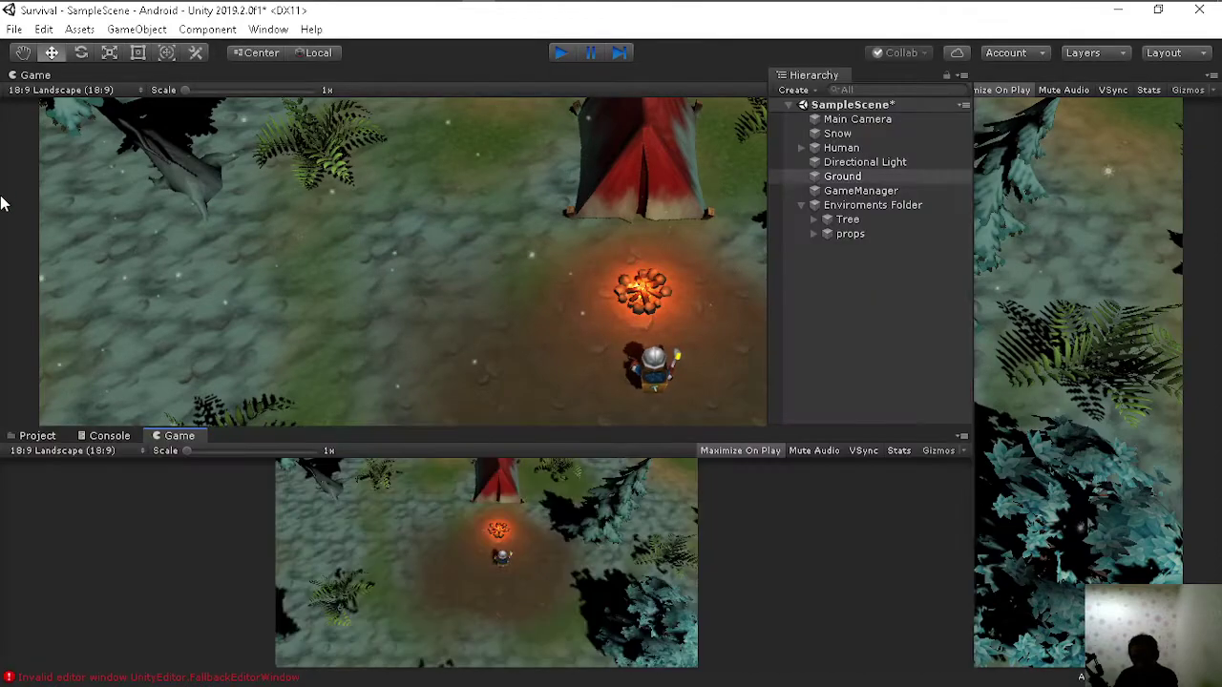
click(108, 437)
click(21, 452)
click(179, 437)
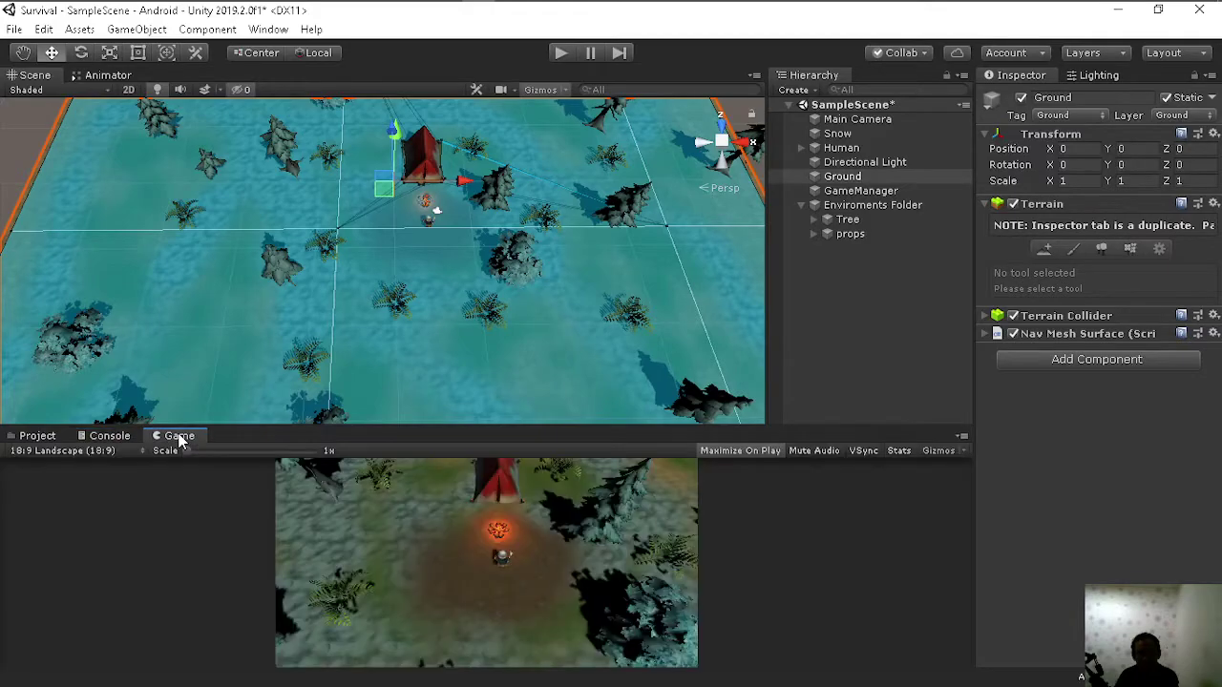
Step: From Build Settings, open Android Player Settings and expand Publishing Settings and Resolution and Presentation
click(15, 33)
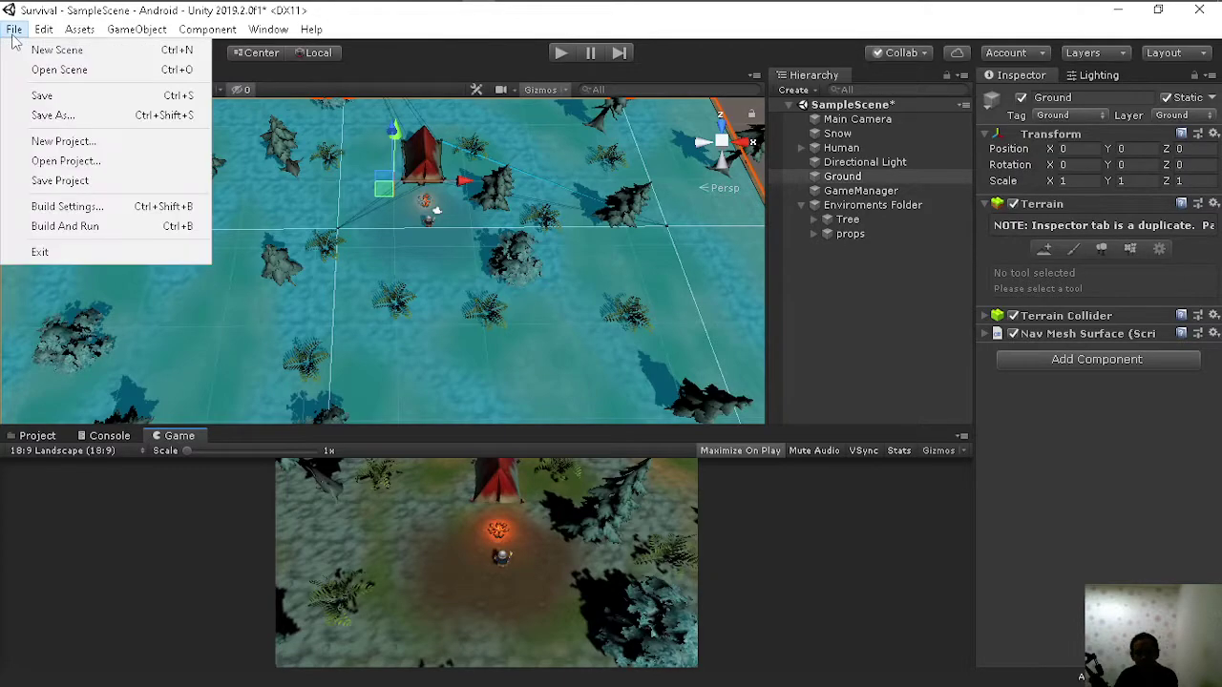
click(72, 206)
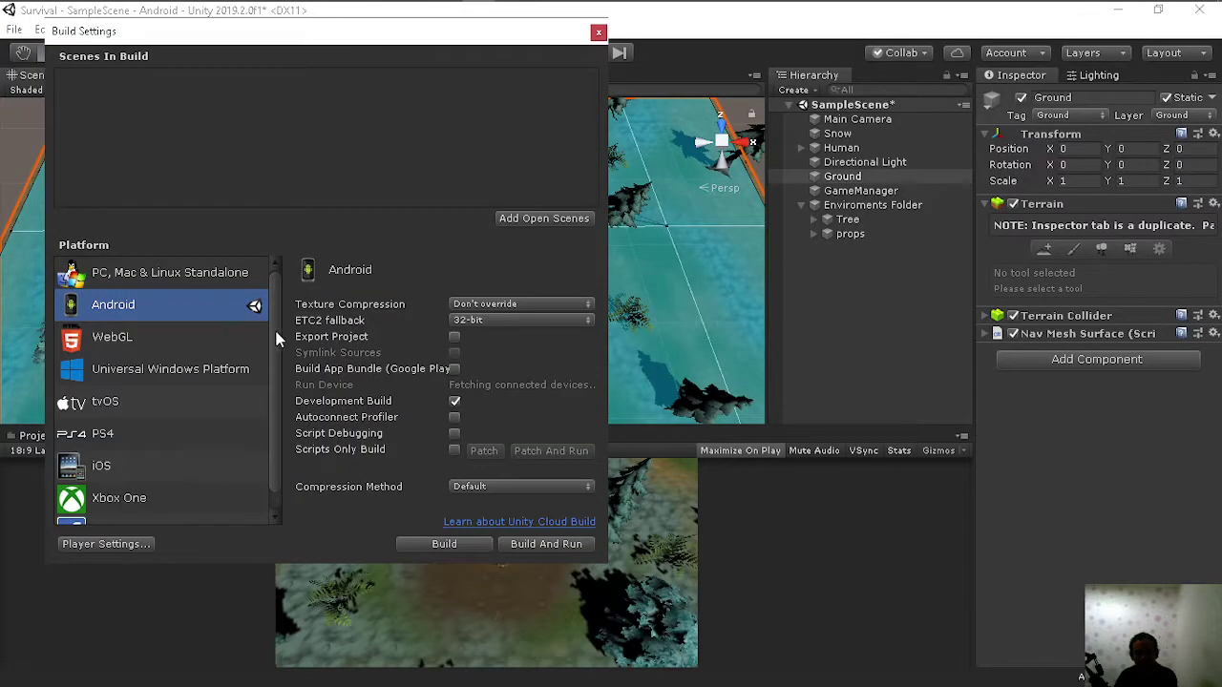
click(105, 544)
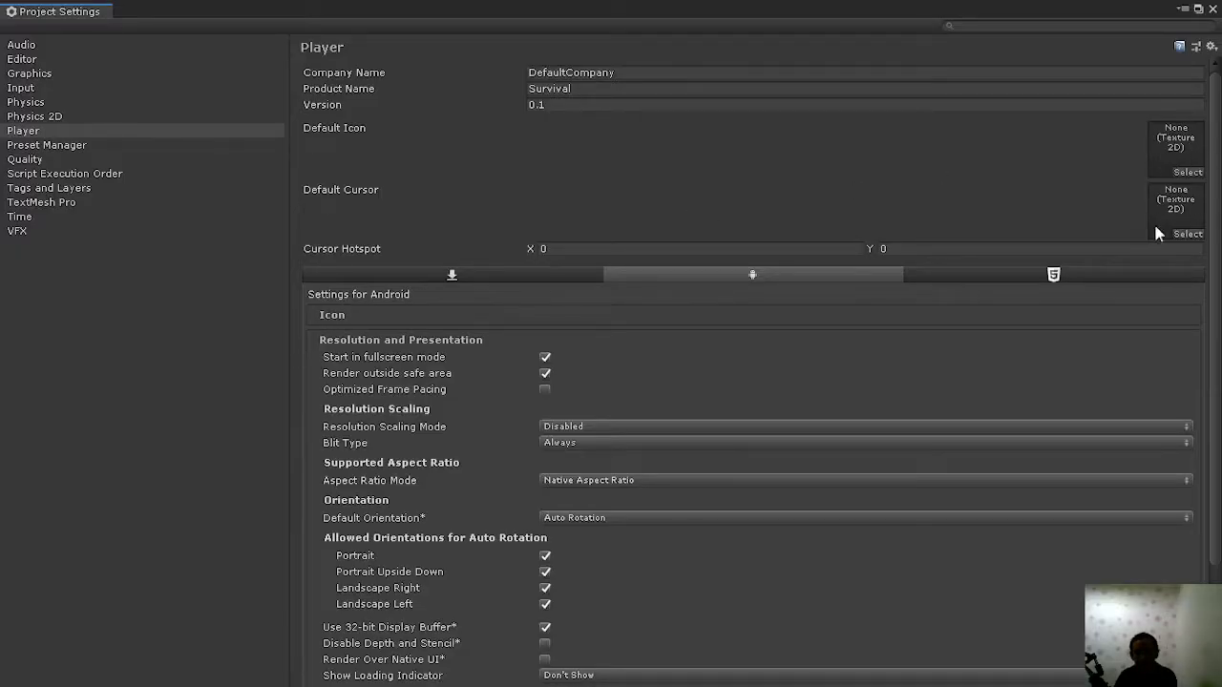
scroll(634, 304, down, 3)
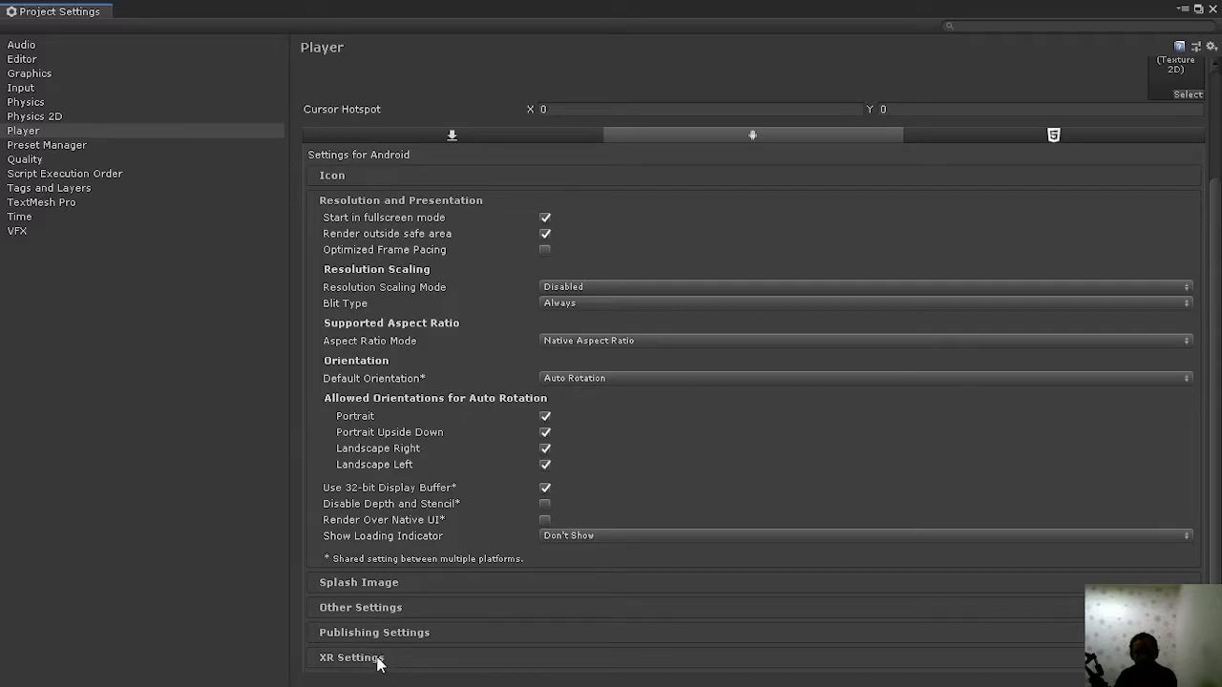
click(375, 633)
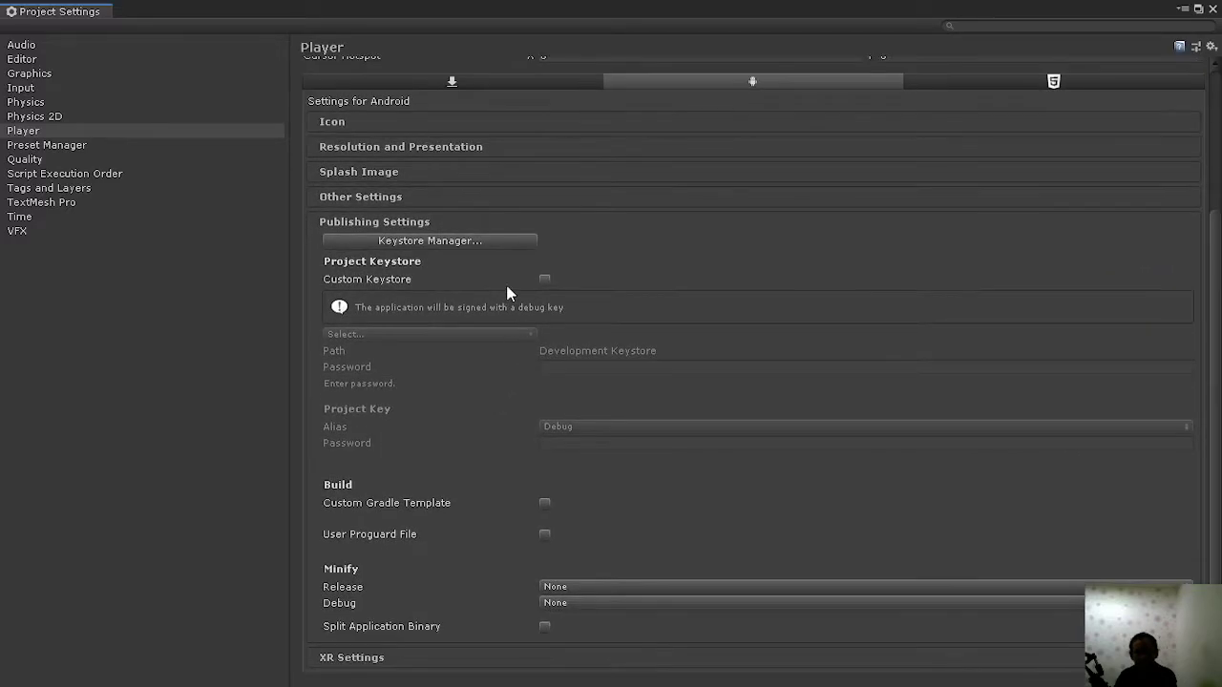
scroll(444, 286, up, 2)
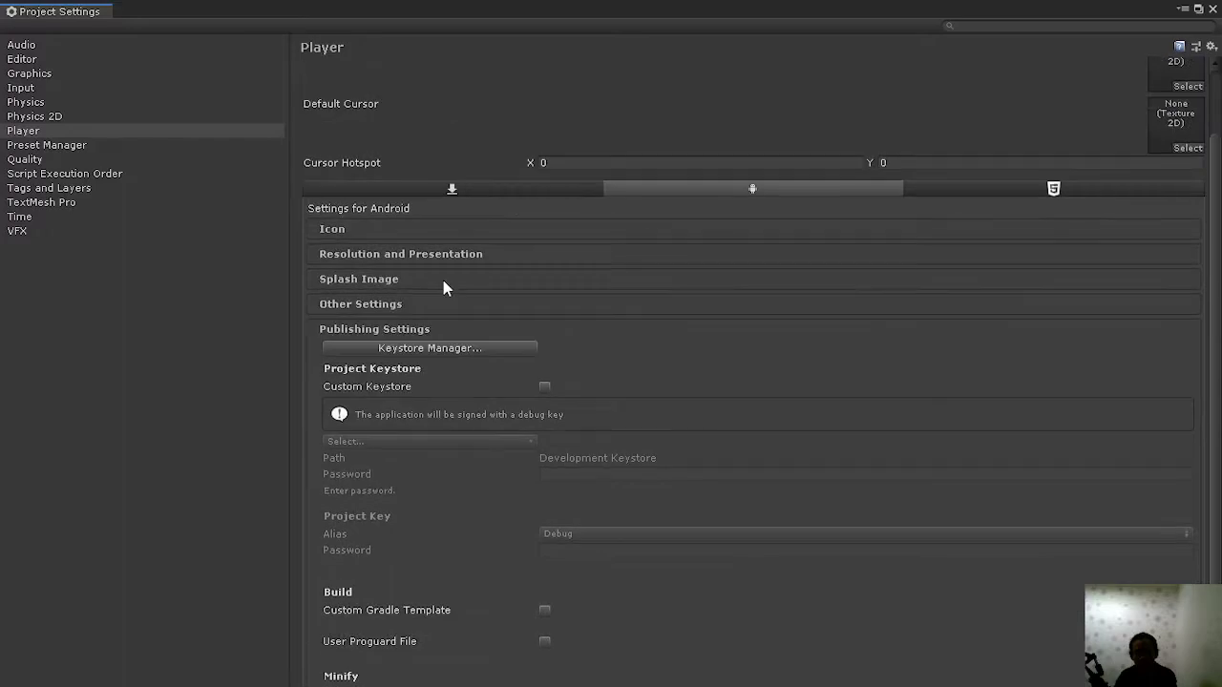
click(419, 255)
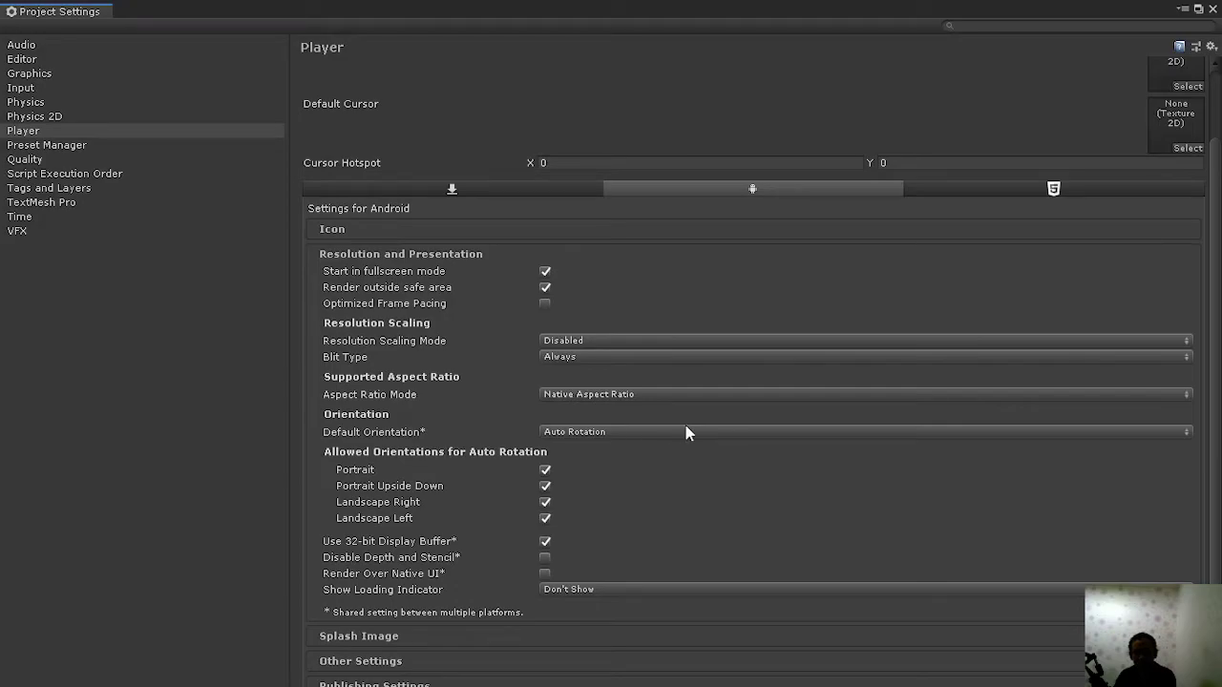
Step: Set Android Default Orientation to Landscape Right, then close Project Settings and Build Settings
click(584, 432)
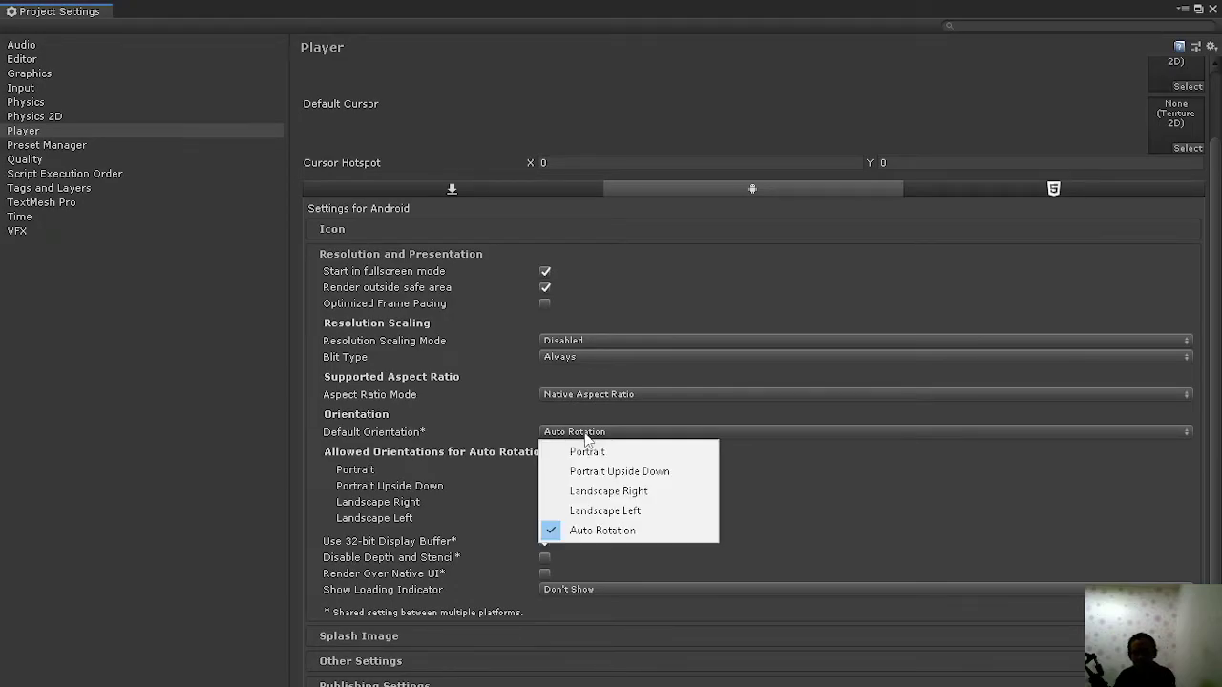
click(604, 495)
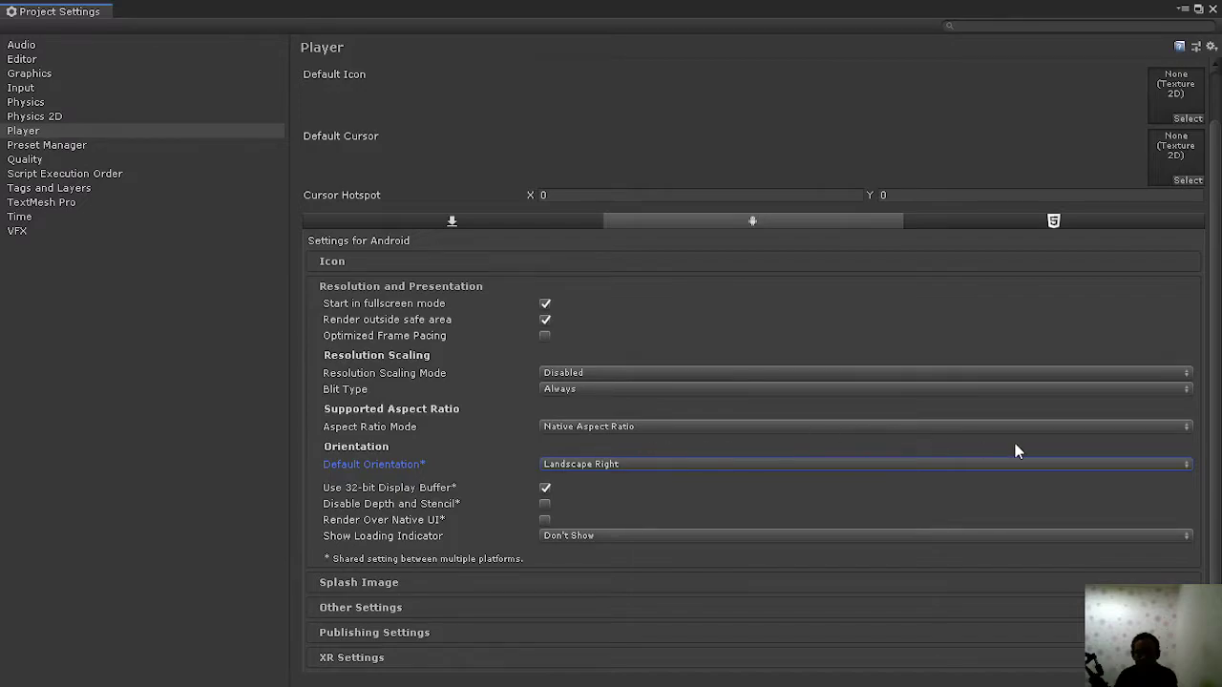
click(622, 469)
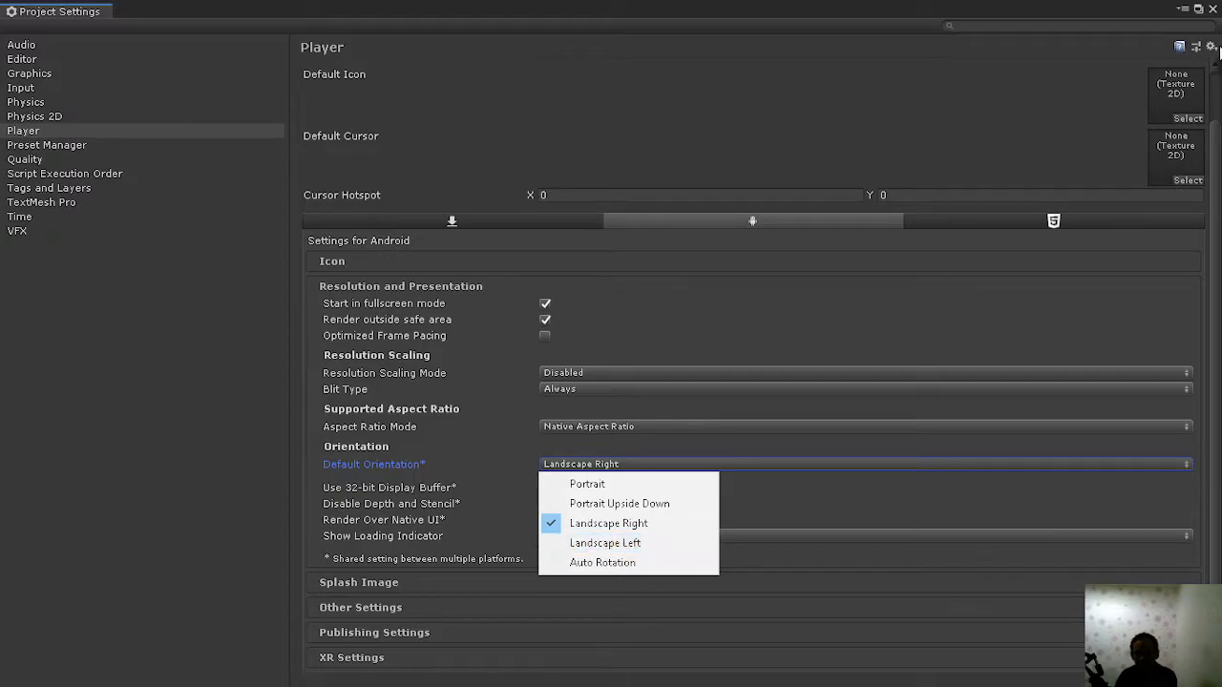
click(388, 196)
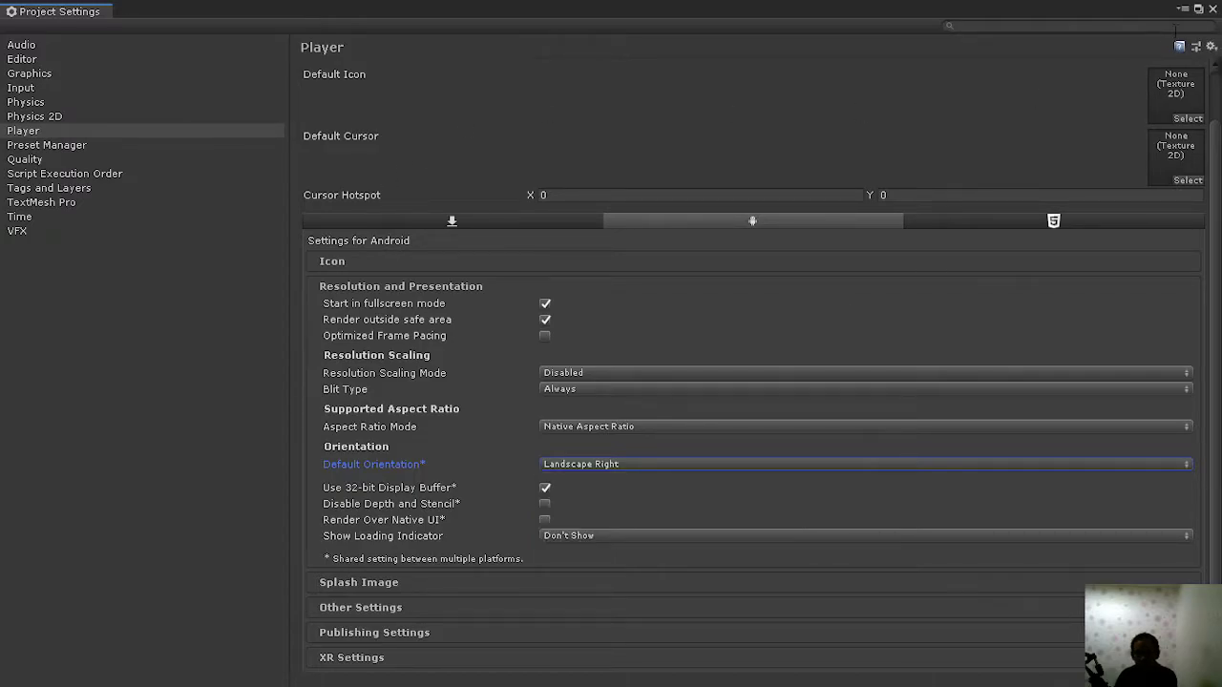
click(1212, 8)
click(599, 33)
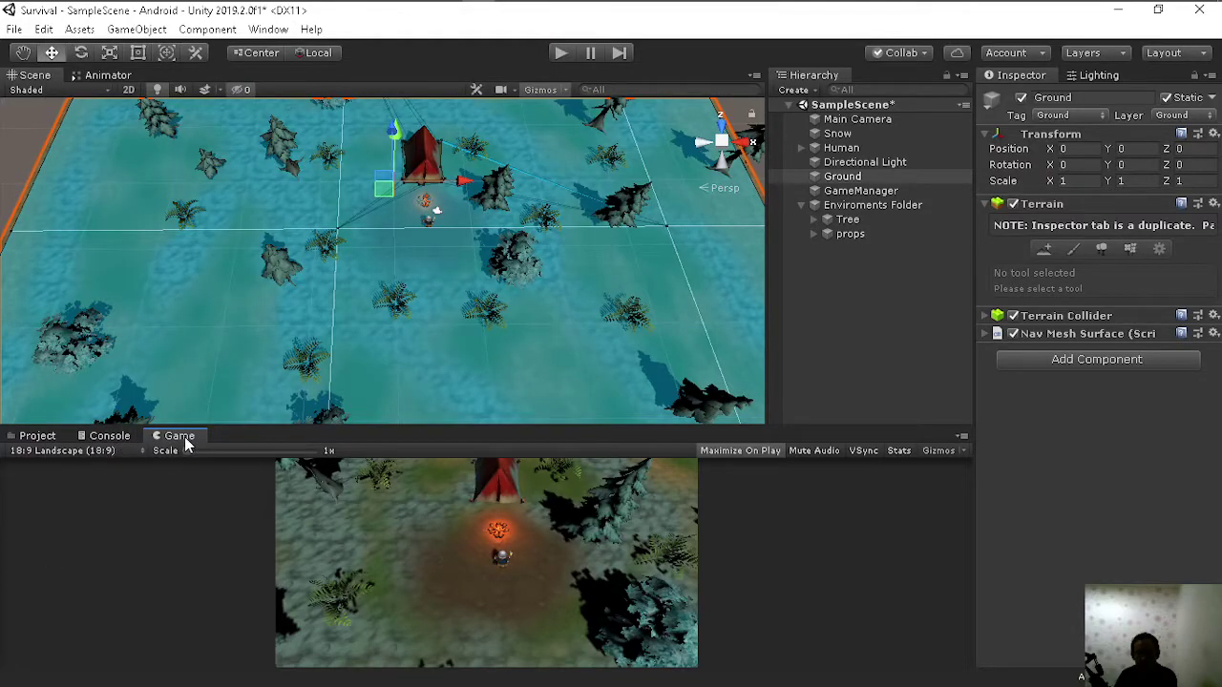
Step: Enlarge the Game view, confirm its 18:9 Landscape aspect, and reopen Build Settings
drag(347, 427, 179, 265)
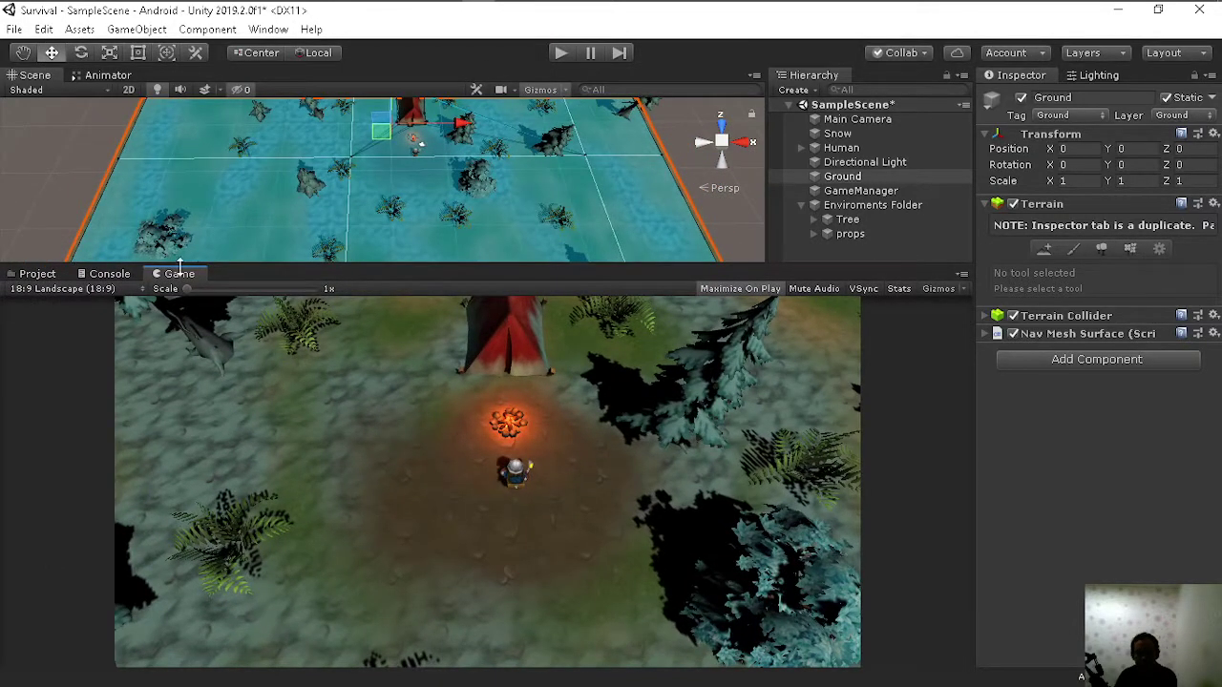
click(88, 289)
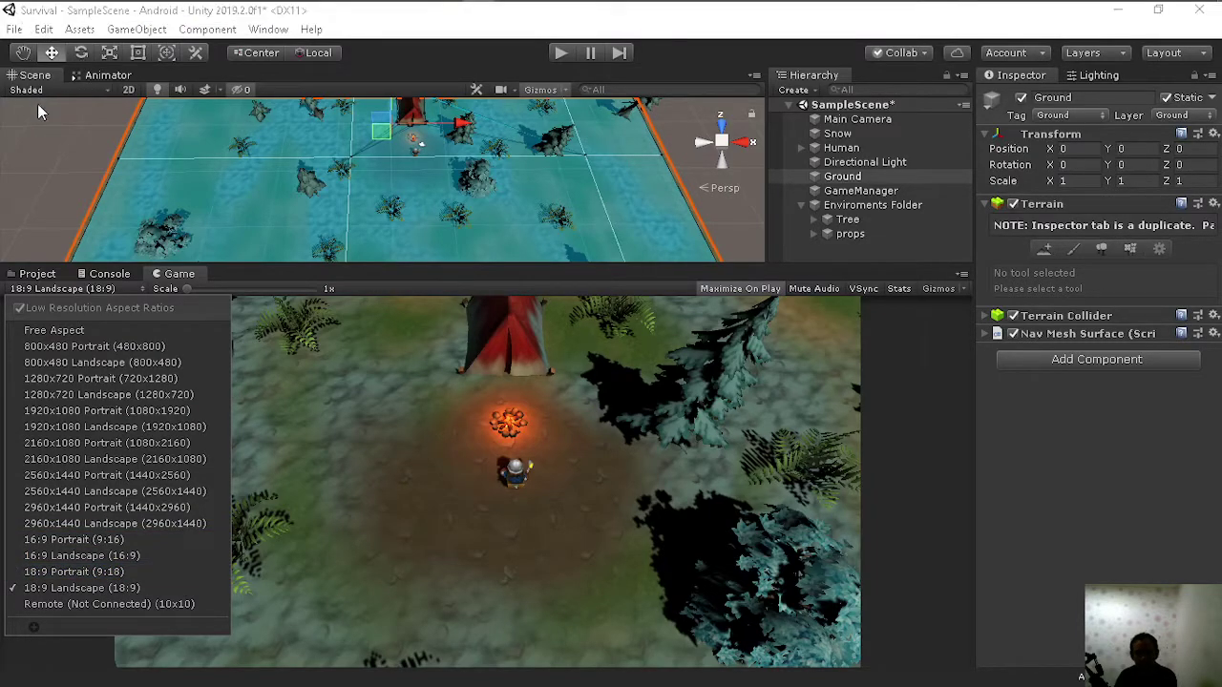
click(14, 29)
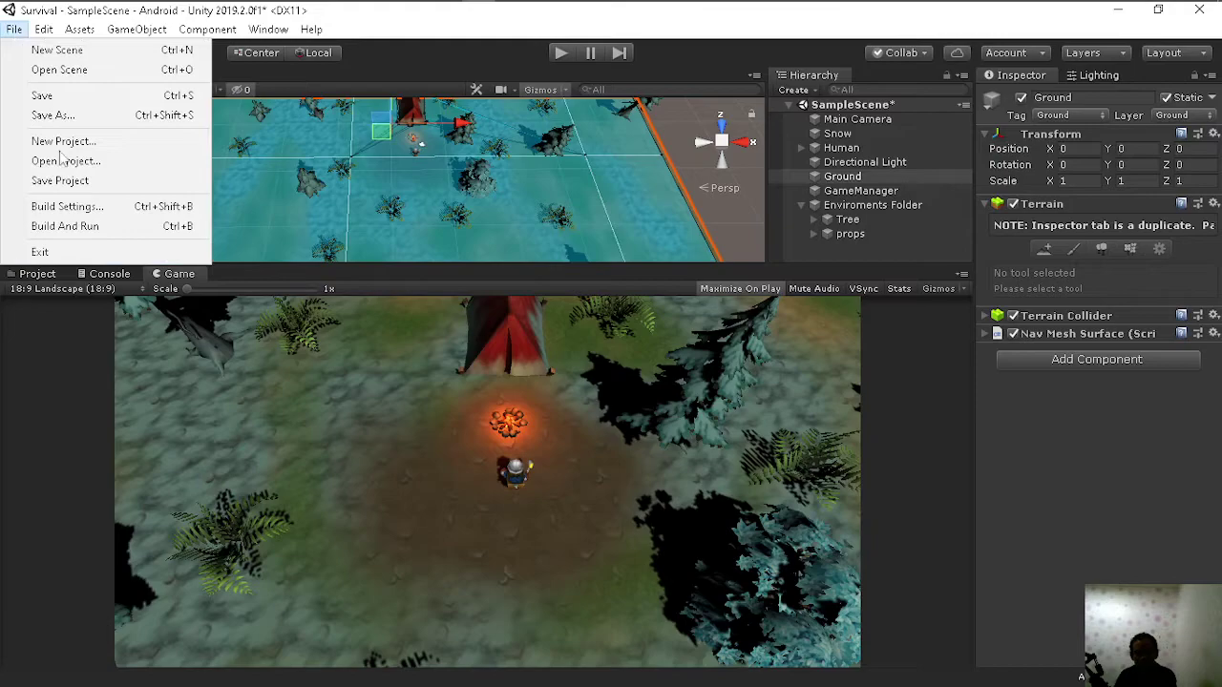
click(40, 459)
click(60, 288)
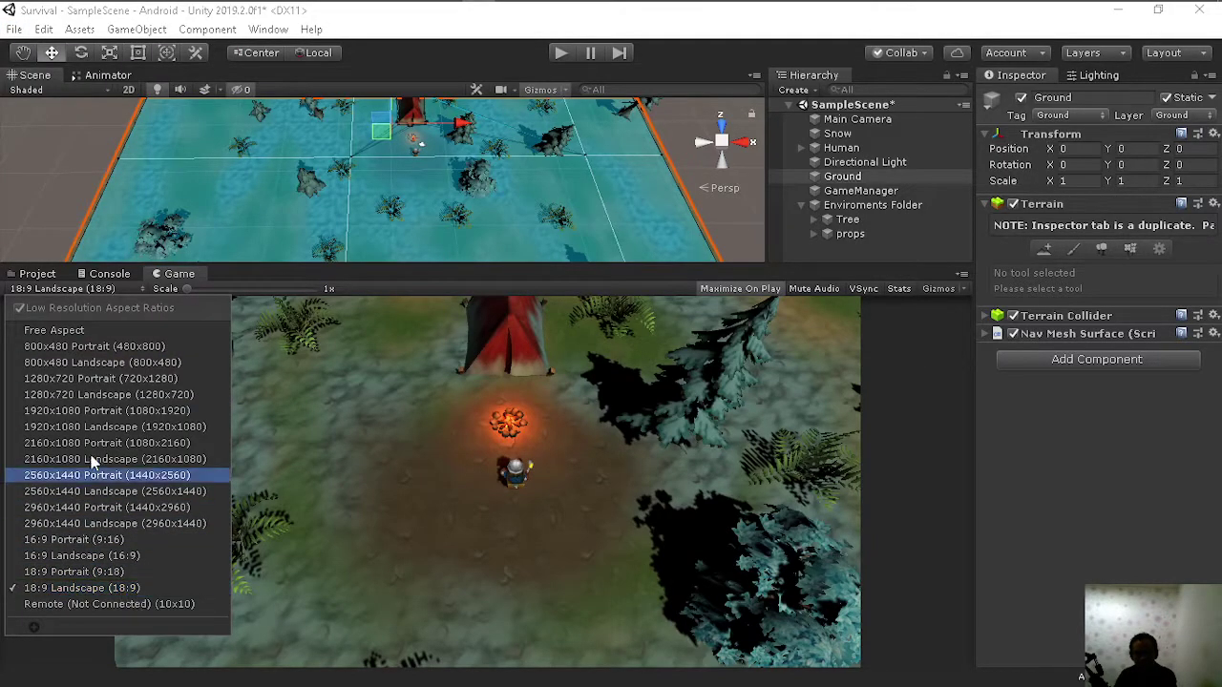
click(14, 29)
click(86, 211)
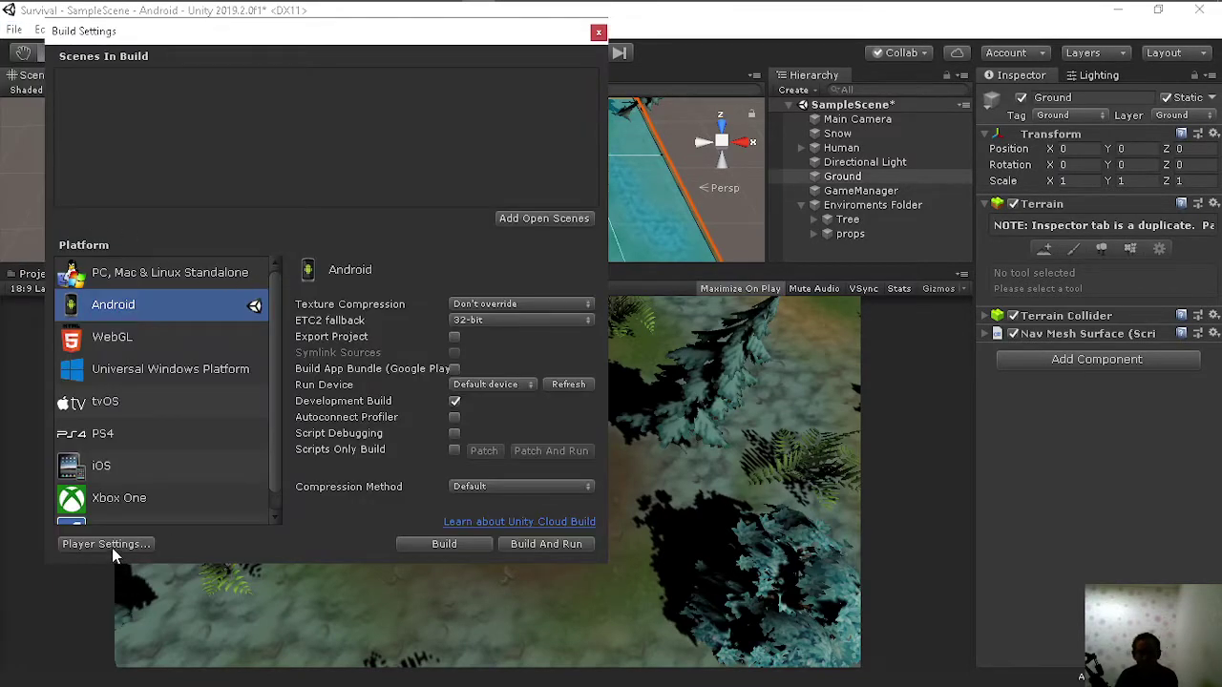
Step: Reopen Android Player Settings and keep Default Orientation at Landscape Right
click(112, 548)
scroll(577, 390, down, 1)
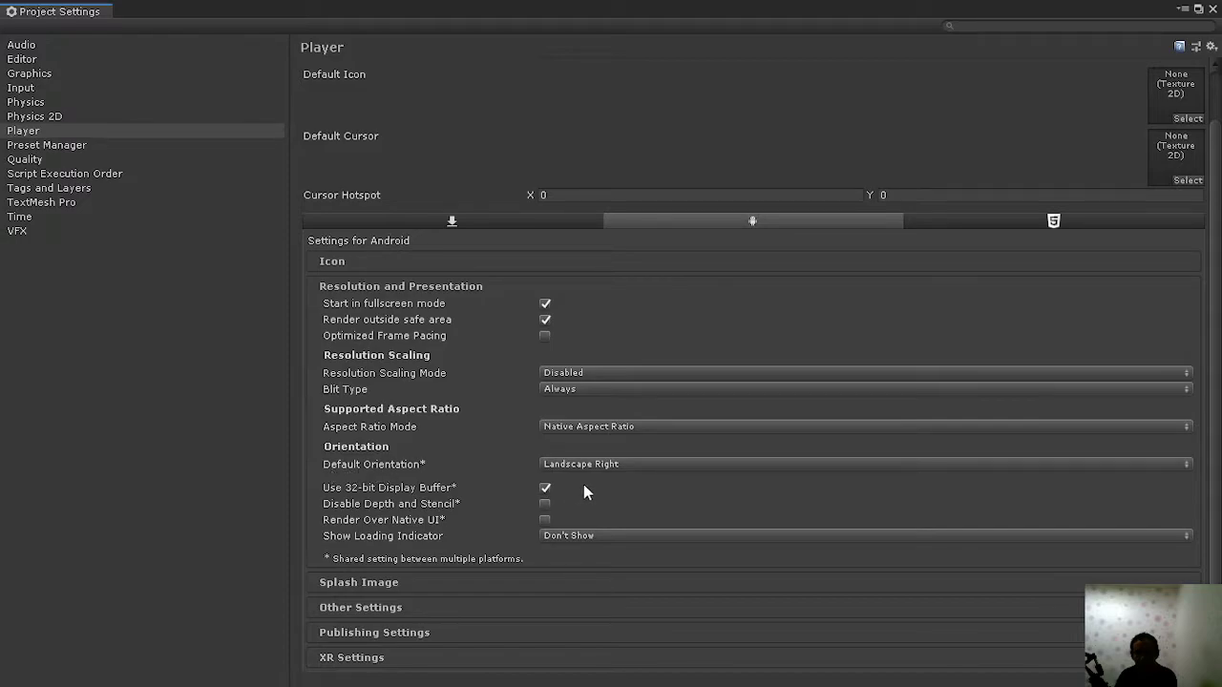
click(619, 467)
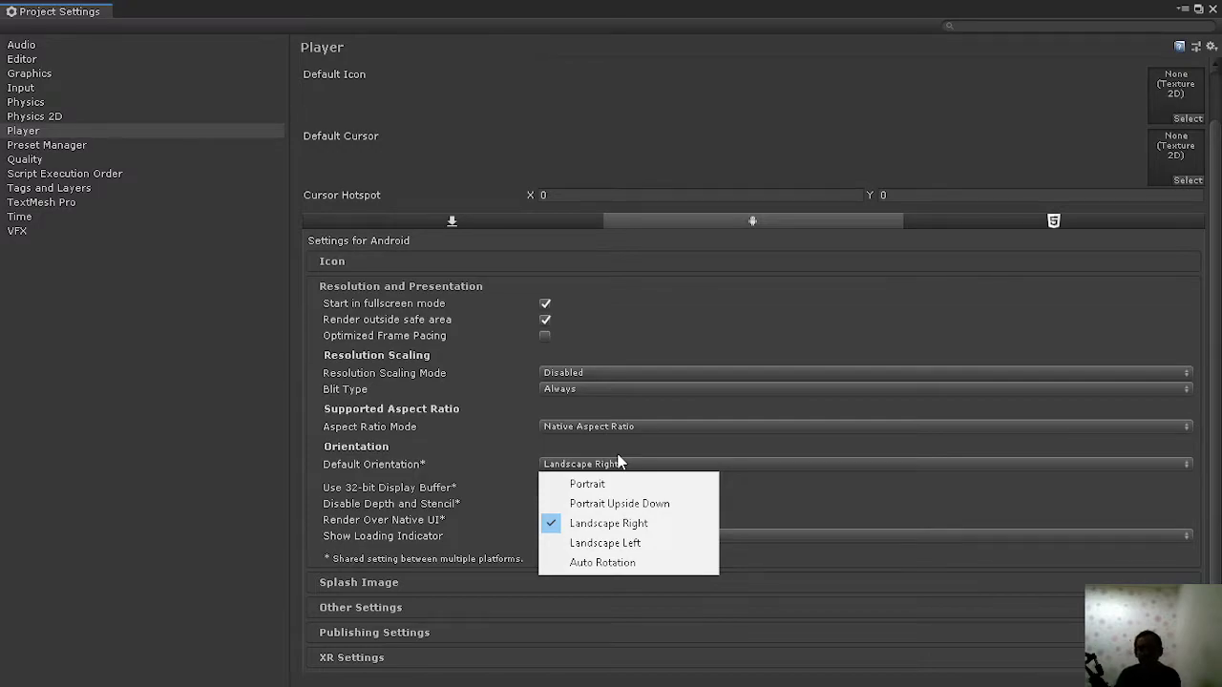
click(168, 503)
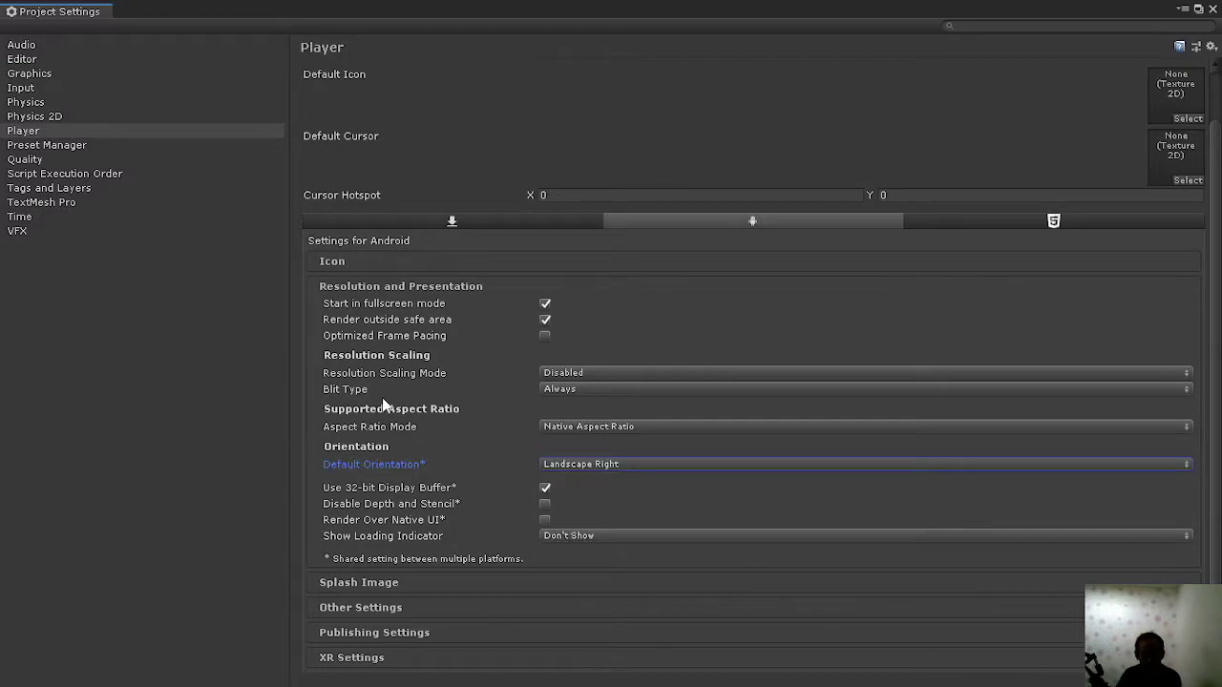
Step: Under Splash Image, keep Show Splash Screen on, uncheck Show Unity Logo, and close Project Settings
click(423, 585)
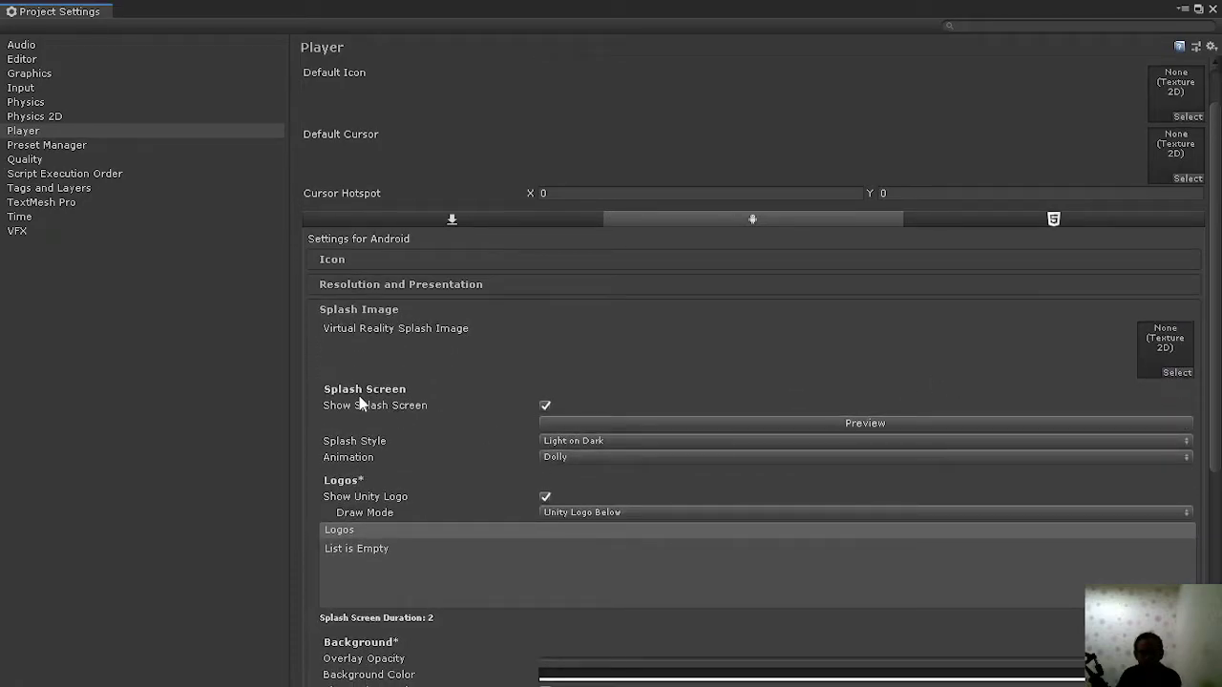
click(541, 407)
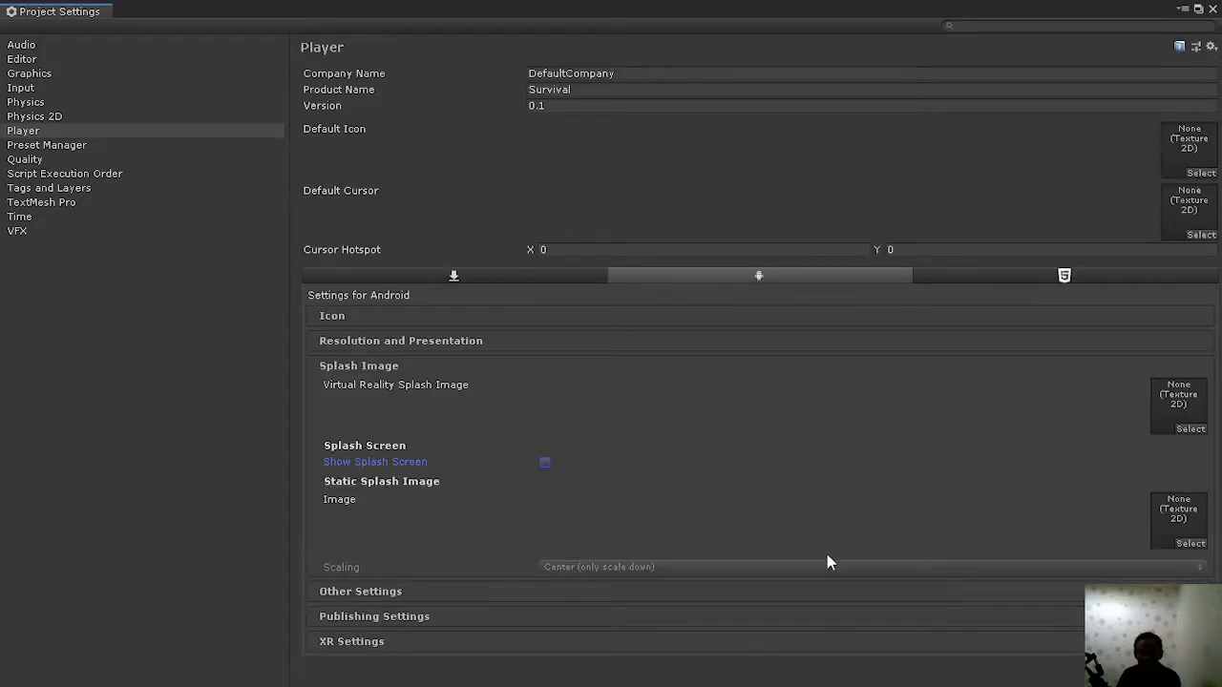
click(545, 464)
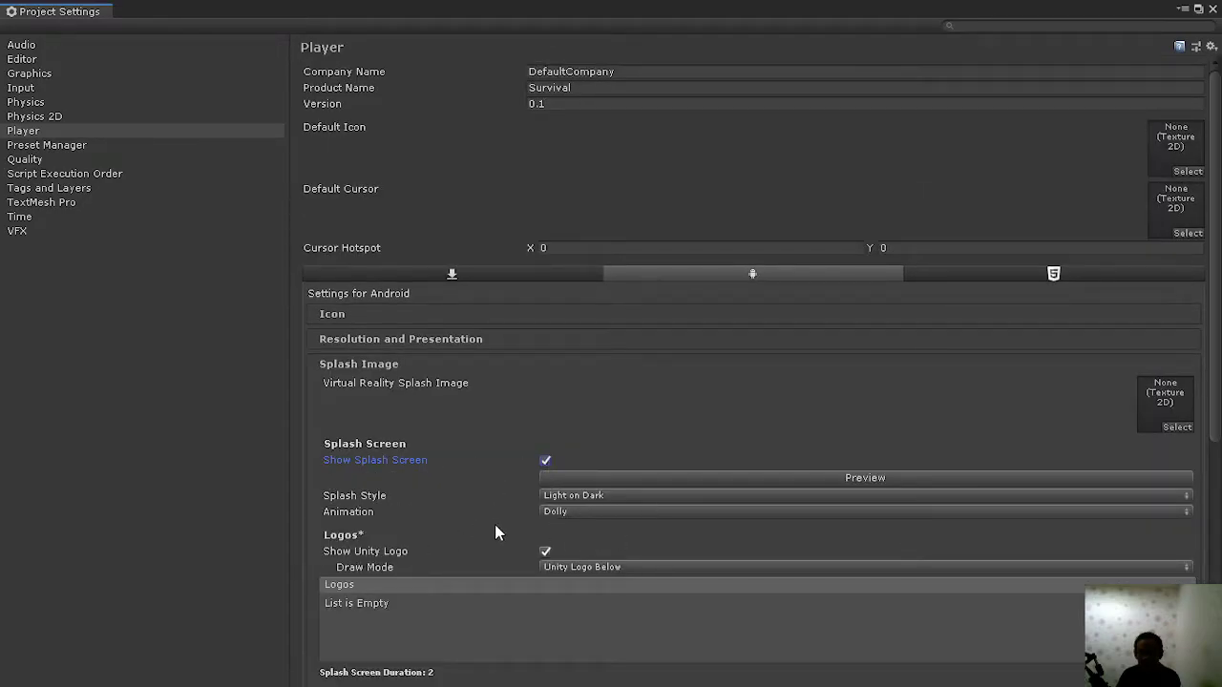
scroll(449, 544, down, 5)
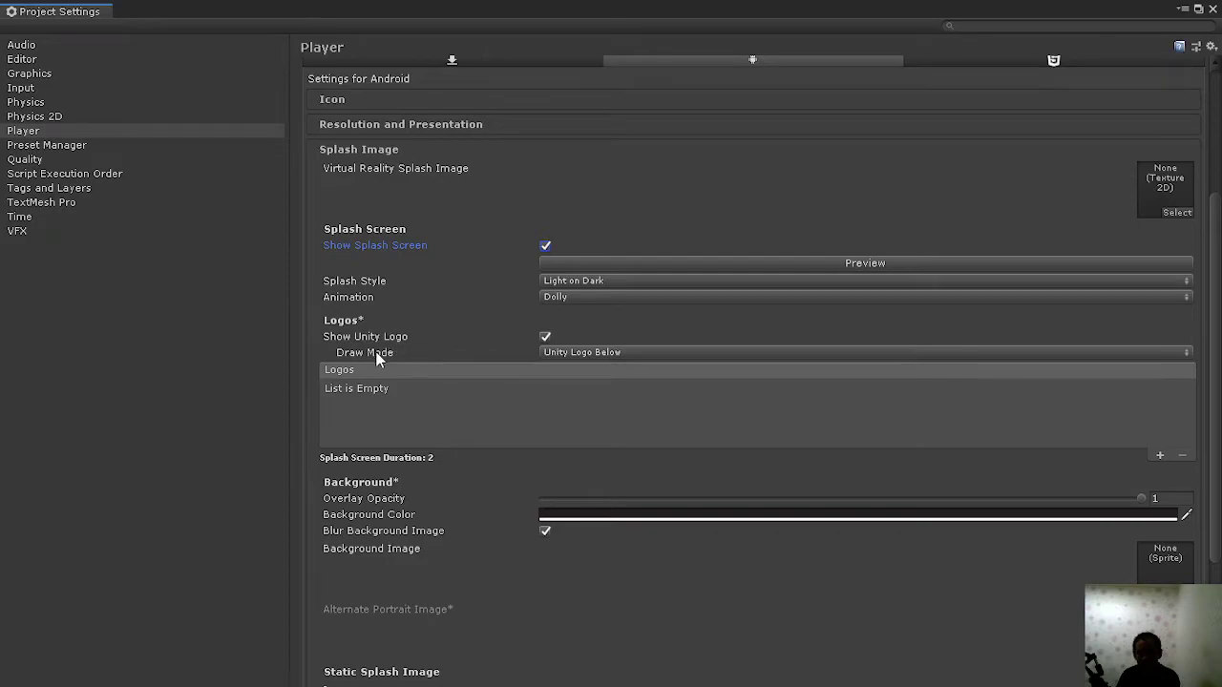
click(546, 338)
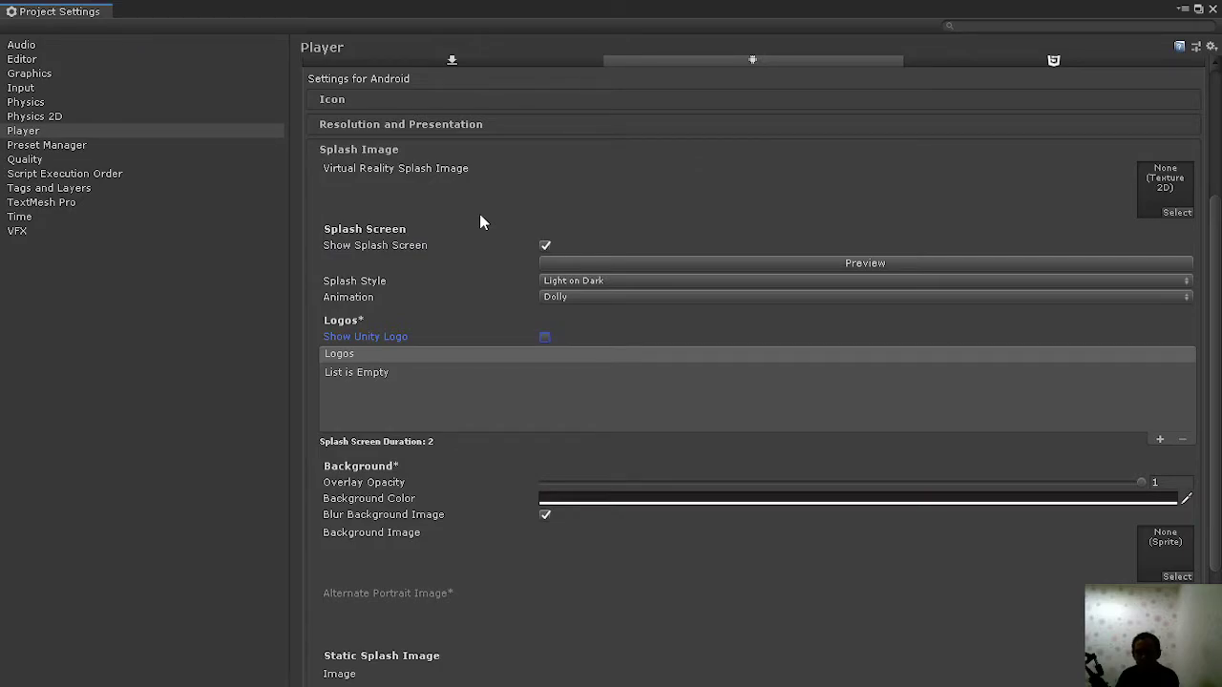
click(1213, 9)
Step: Close Build Settings, then save SampleScene and the whole project from the File menu
click(599, 33)
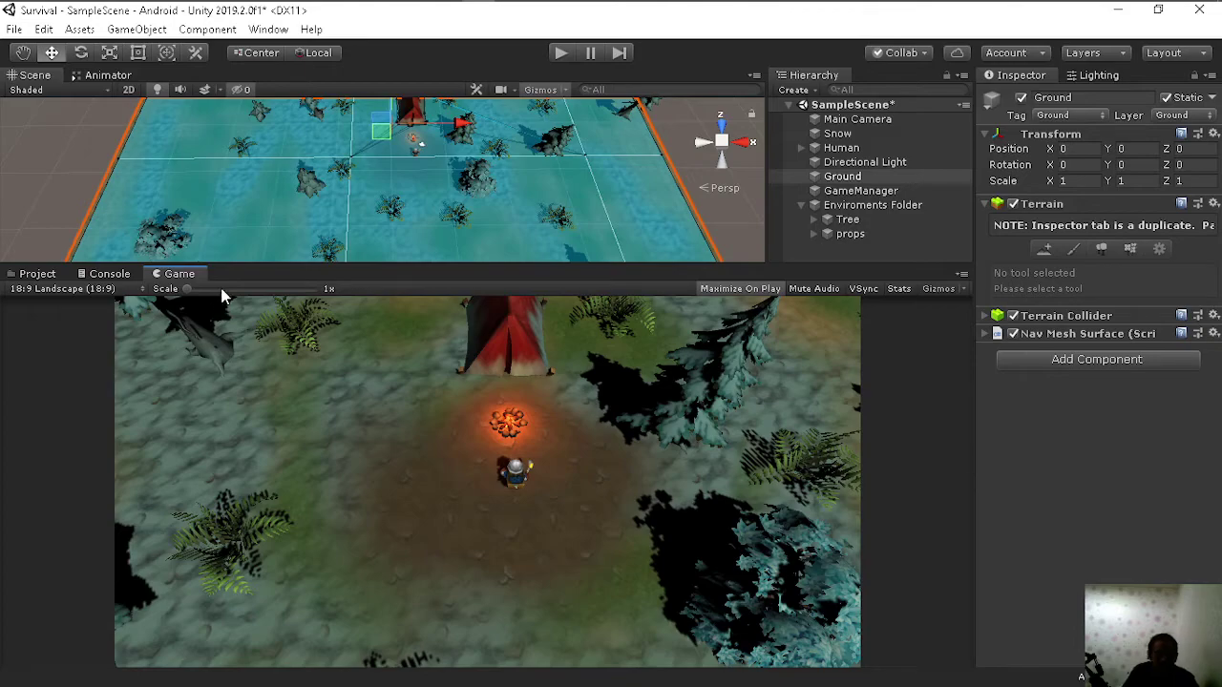
click(14, 31)
click(48, 95)
click(12, 32)
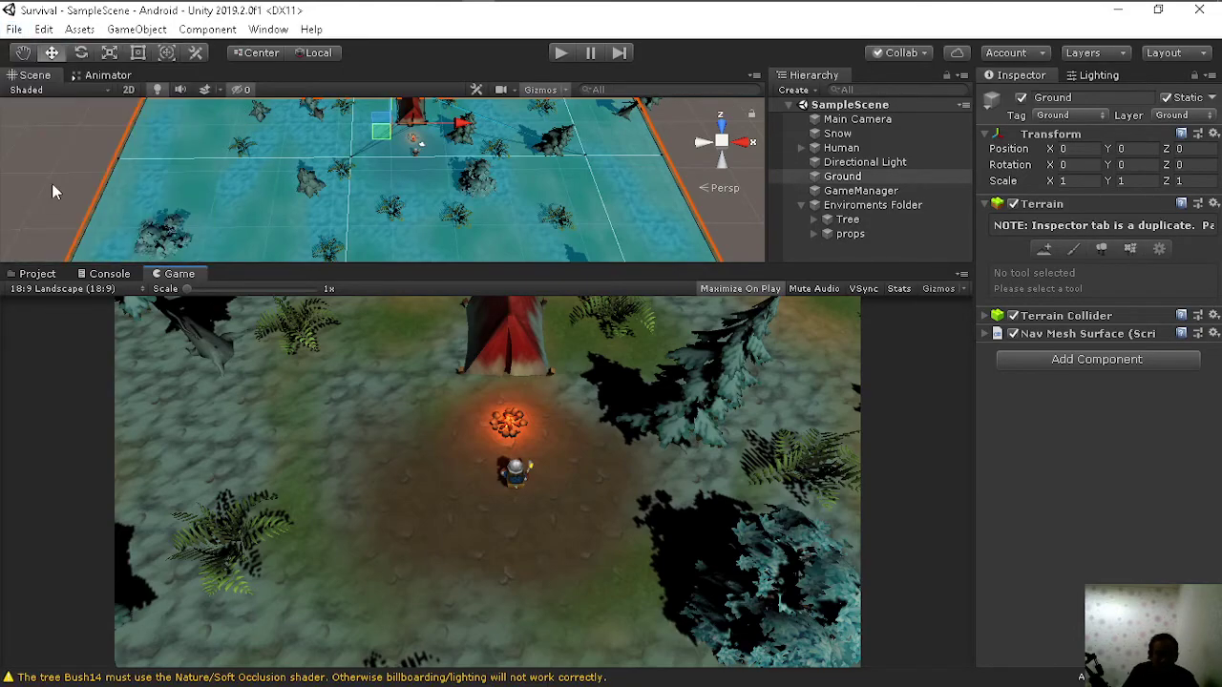
click(51, 181)
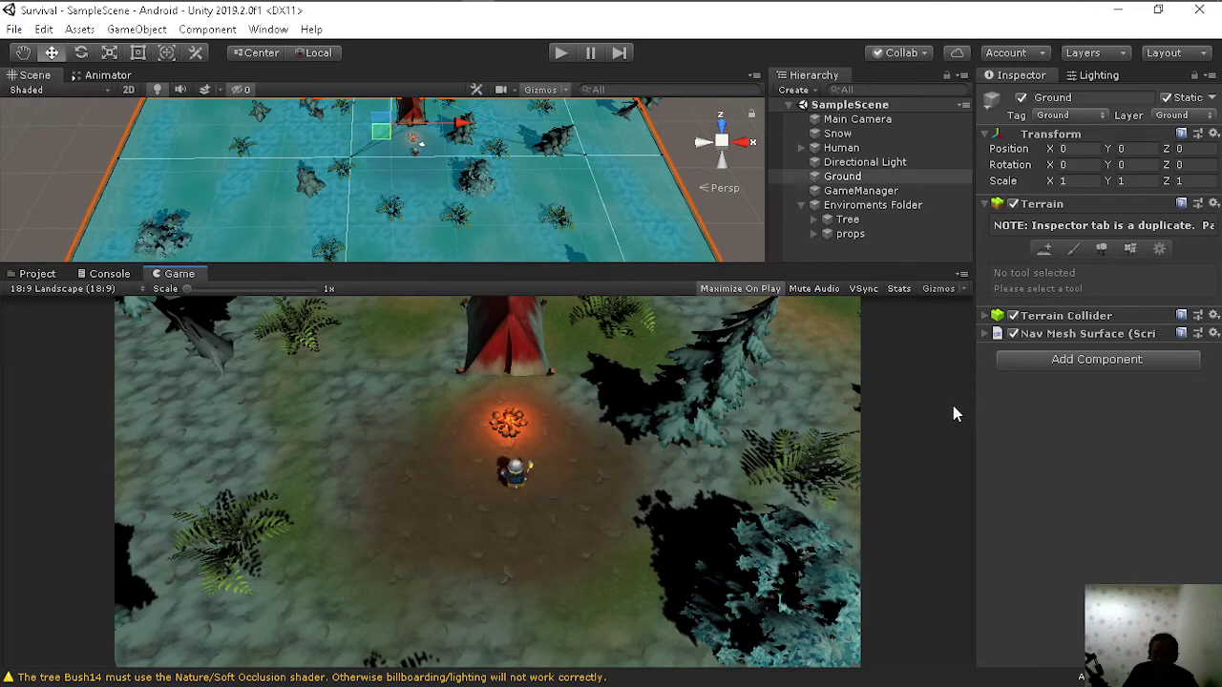